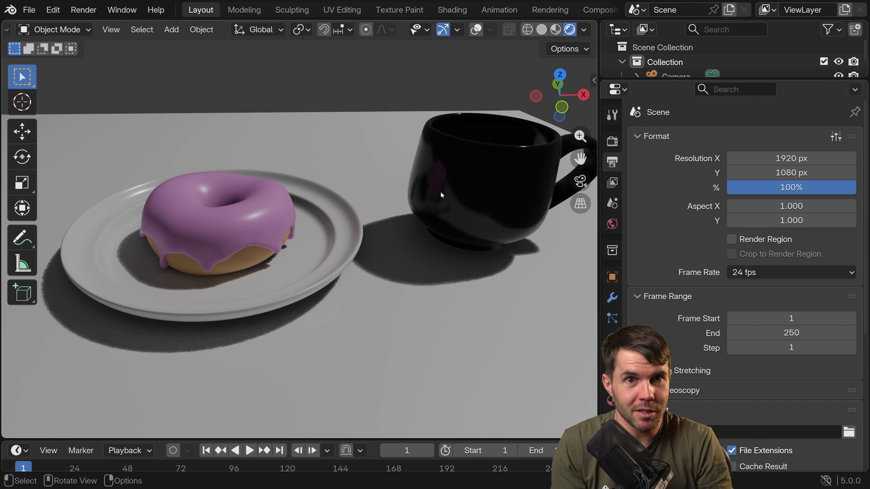
Turn the viewport overlays back on and create a new material for the table plane.
{"action": "middle_click_drag", "start_coordinate": [362, 218], "coordinate": [351, 234]}
{"action": "scroll", "coordinate": [351, 234], "scroll_direction": "down", "scroll_amount": 3}
{"action": "scroll", "coordinate": [343, 234], "scroll_direction": "up", "scroll_amount": 2}
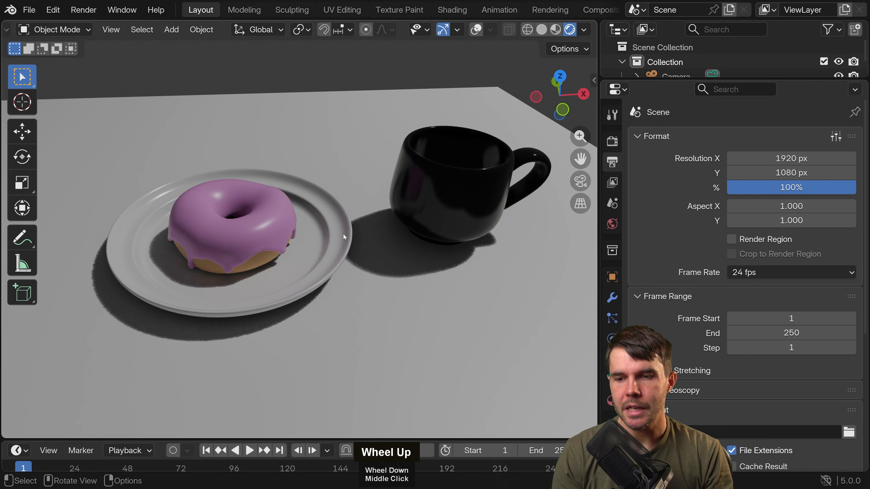
{"action": "key", "text": "shift+alt+z"}
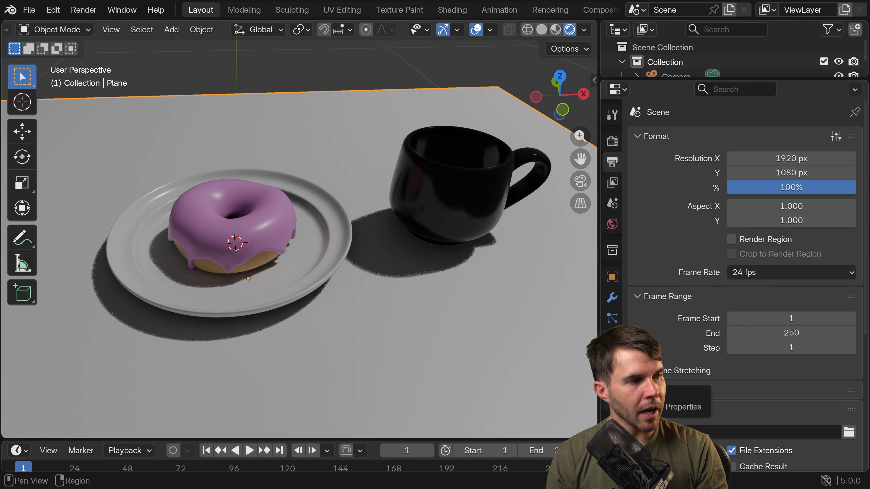
{"action": "left_click", "coordinate": [614, 404]}
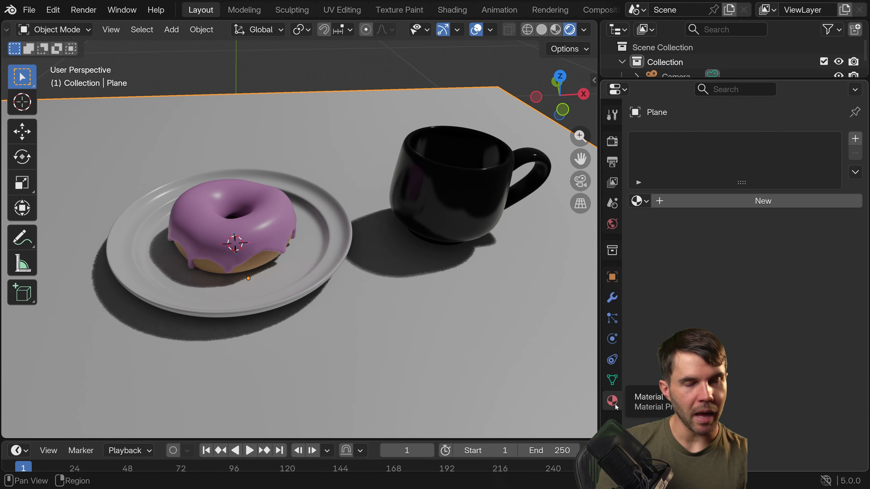
{"action": "left_click", "coordinate": [694, 204]}
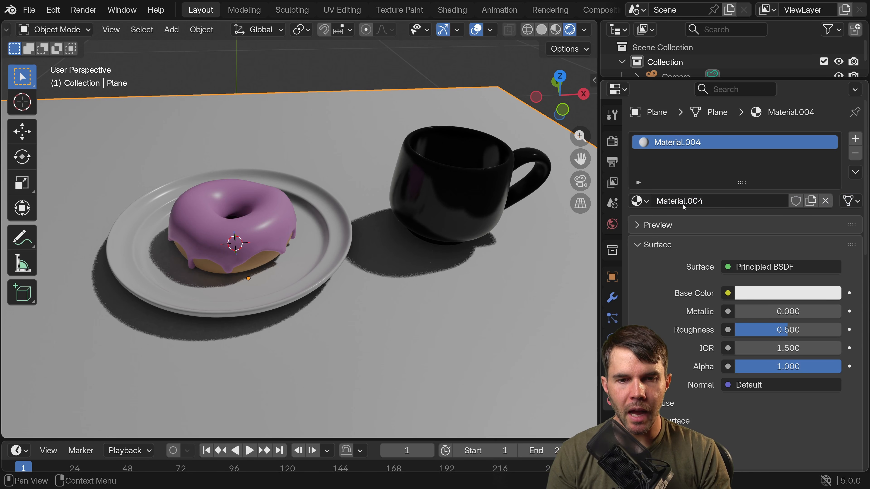
Feed the plane material's base color with an Image Texture and load wood-1130494_1943.jpg into it.
{"action": "left_click_drag", "start_coordinate": [599, 144], "coordinate": [620, 137]}
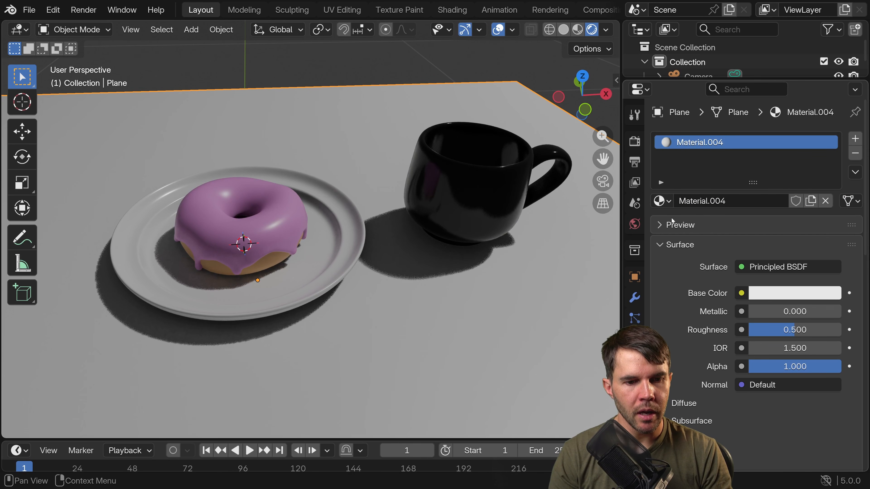
{"action": "scroll", "coordinate": [680, 302], "scroll_direction": "down", "scroll_amount": 3}
{"action": "left_click_drag", "start_coordinate": [621, 260], "coordinate": [594, 264]}
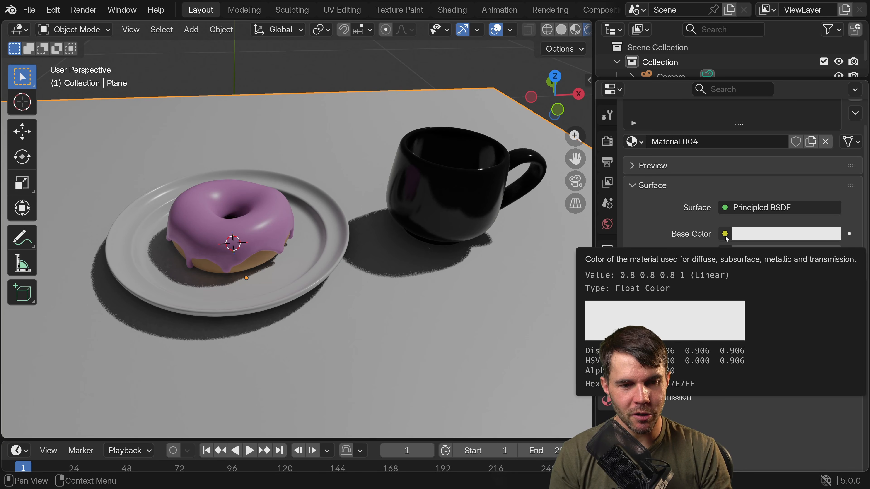
{"action": "left_click", "coordinate": [725, 234]}
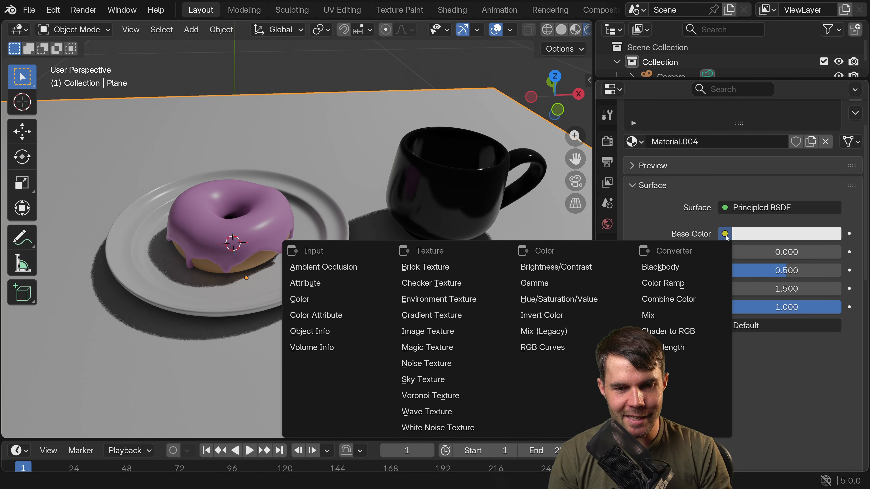
{"action": "left_click", "coordinate": [427, 332]}
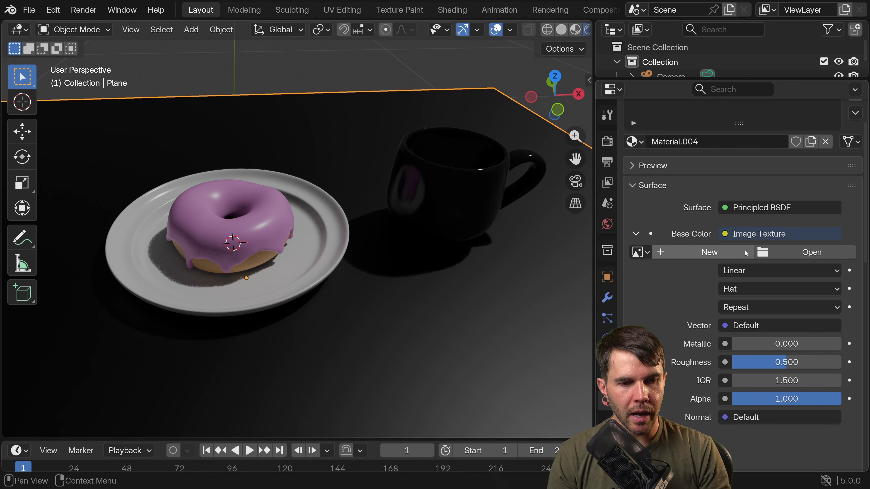
{"action": "left_click", "coordinate": [795, 249]}
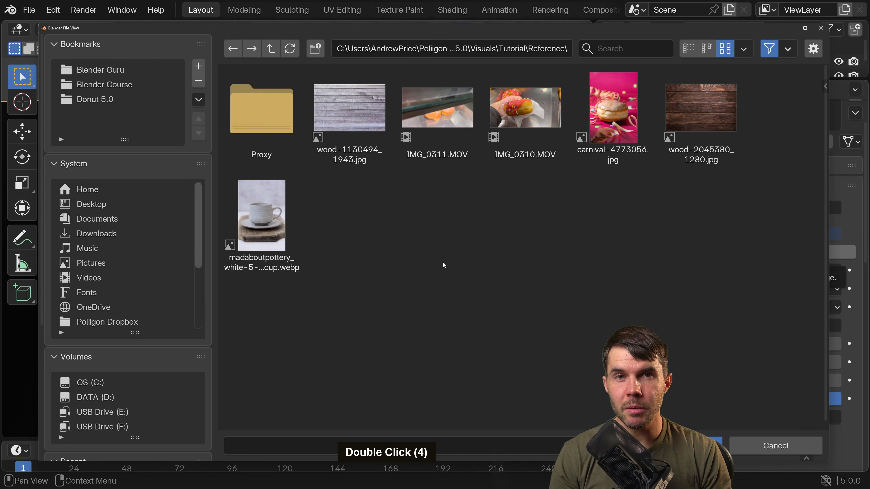
{"action": "left_click", "coordinate": [375, 117]}
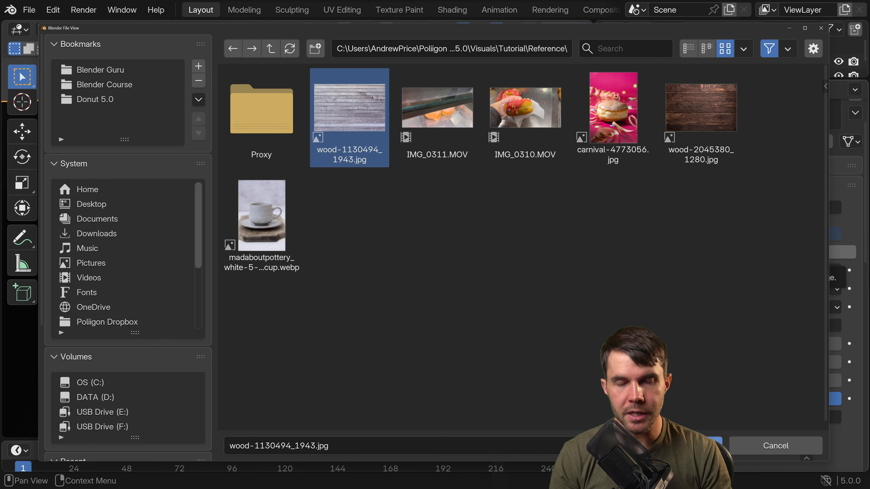
{"action": "left_click", "coordinate": [697, 445]}
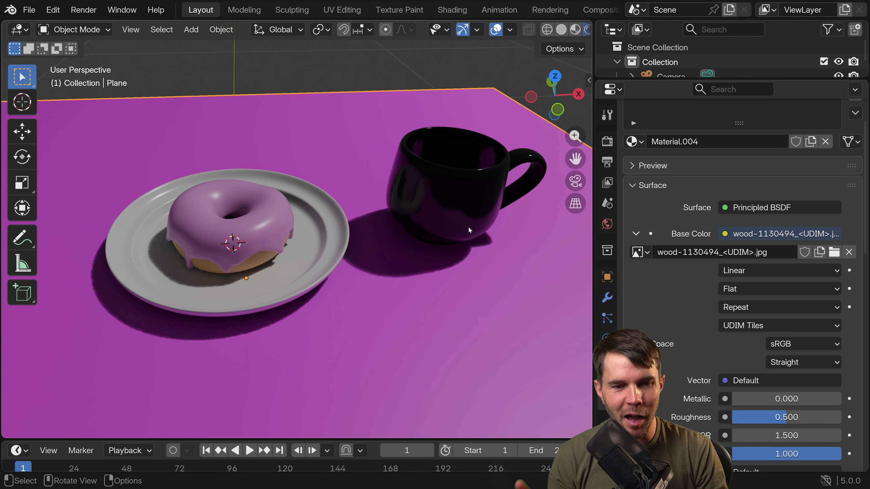
Change the wood image's source from UDIM Tiles to Single Image.
{"action": "left_click", "coordinate": [833, 253]}
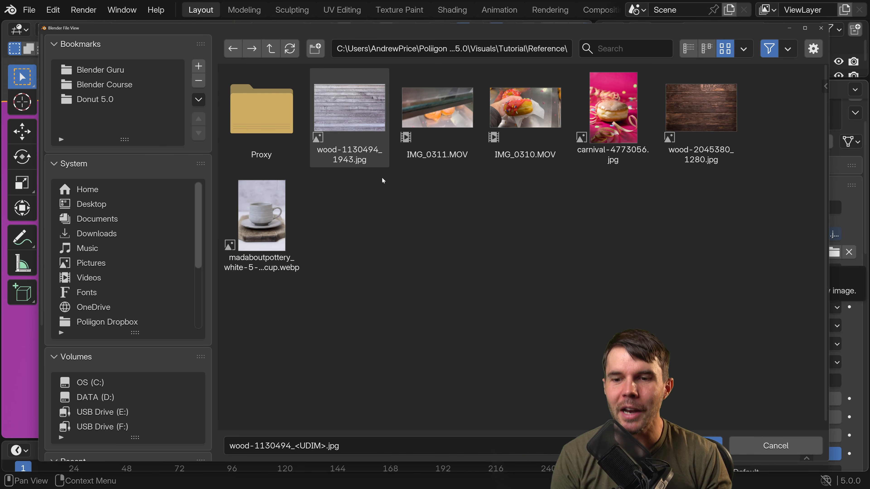
{"action": "left_click", "coordinate": [755, 445]}
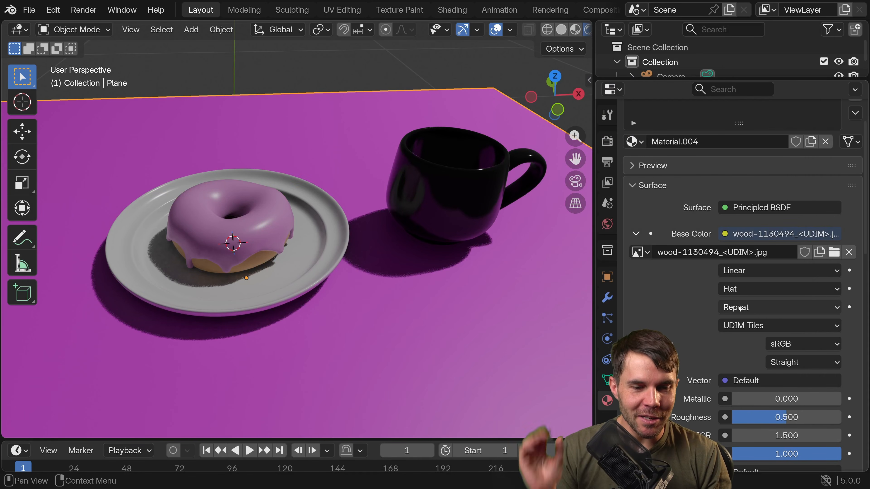
{"action": "left_click", "coordinate": [736, 328]}
{"action": "left_click", "coordinate": [749, 363]}
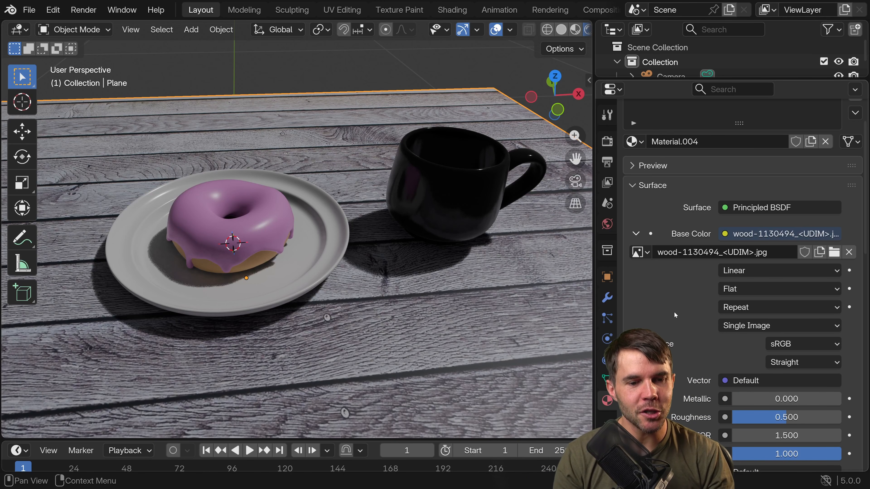
Lower the wood material's roughness to 0.141 for a glossier tabletop.
{"action": "scroll", "coordinate": [411, 278], "scroll_direction": "down", "scroll_amount": 2}
{"action": "middle_click_drag", "start_coordinate": [349, 277], "coordinate": [471, 254]}
{"action": "scroll", "coordinate": [398, 277], "scroll_direction": "down", "scroll_amount": 2}
{"action": "middle_click_drag", "start_coordinate": [398, 278], "coordinate": [396, 204]}
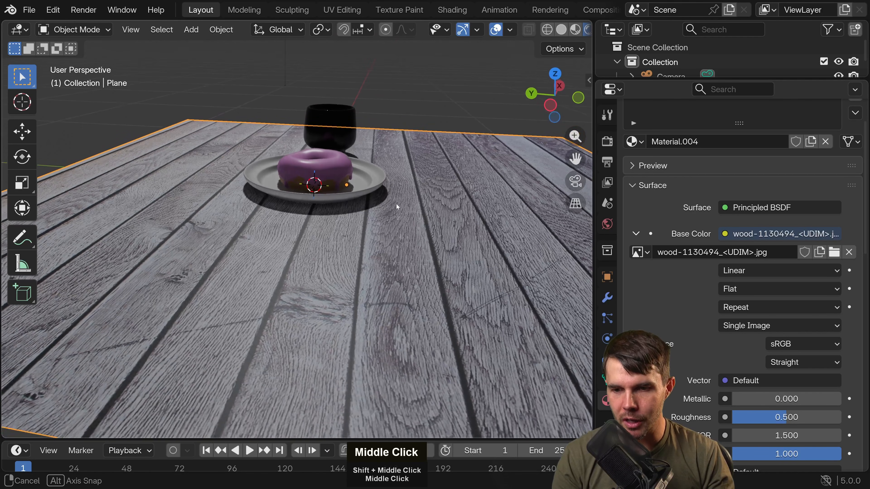
{"action": "scroll", "coordinate": [743, 240], "scroll_direction": "down", "scroll_amount": 5}
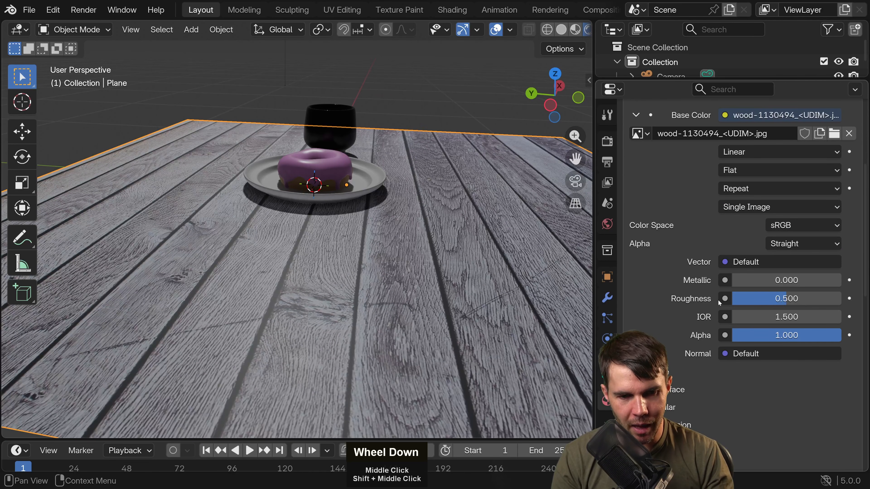
{"action": "left_click_drag", "start_coordinate": [815, 298], "coordinate": [789, 298]}
{"action": "scroll", "coordinate": [486, 274], "scroll_direction": "down", "scroll_amount": 2}
{"action": "mouse_move", "coordinate": [486, 275]}
{"action": "middle_mouse_down"}
{"action": "mouse_move", "coordinate": [484, 311]}
{"action": "mouse_move", "coordinate": [473, 271]}
{"action": "middle_mouse_up"}
{"action": "scroll", "coordinate": [472, 271], "scroll_direction": "up", "scroll_amount": 3}
{"action": "left_click_drag", "start_coordinate": [758, 298], "coordinate": [744, 299]}
Examine the light's reflection on the wooden tabletop up close and from several angles.
{"action": "middle_click_drag", "start_coordinate": [397, 291], "coordinate": [412, 246]}
{"action": "scroll", "coordinate": [348, 258], "scroll_direction": "up", "scroll_amount": 2, "text": "shift"}
{"action": "scroll", "coordinate": [347, 259], "scroll_direction": "up", "scroll_amount": 5}
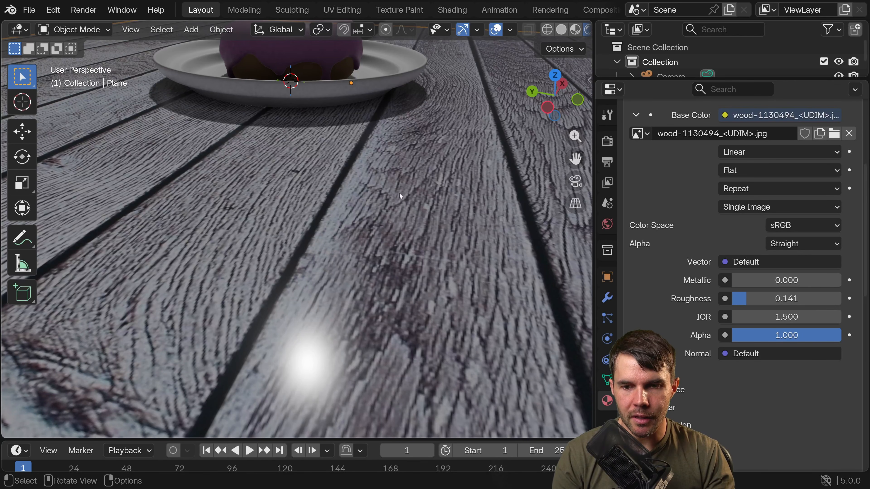
{"action": "scroll", "coordinate": [409, 218], "scroll_direction": "down", "scroll_amount": 3}
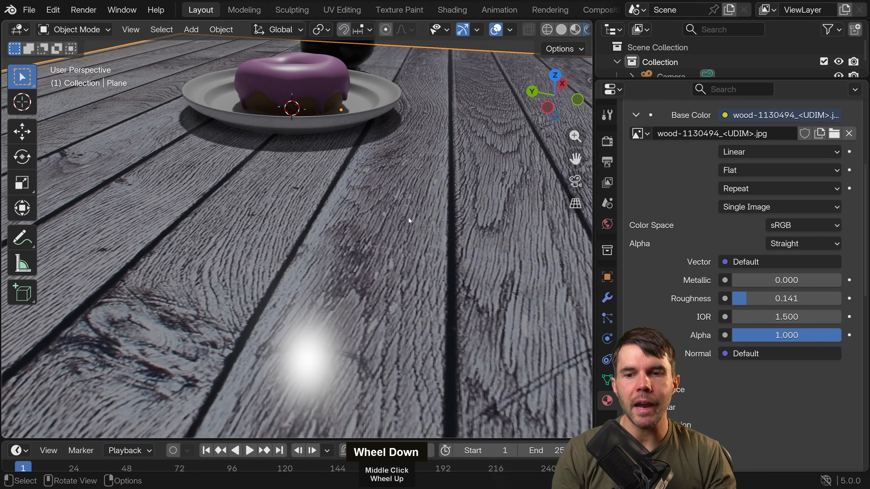
{"action": "middle_click_drag", "start_coordinate": [409, 218], "coordinate": [431, 225]}
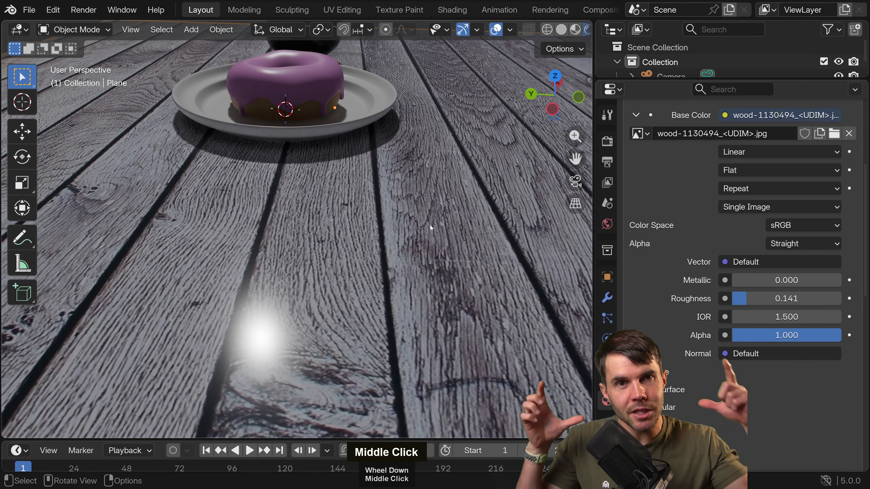
{"action": "mouse_move", "coordinate": [430, 225]}
{"action": "middle_mouse_down"}
{"action": "mouse_move", "coordinate": [404, 231]}
{"action": "mouse_move", "coordinate": [407, 220]}
{"action": "mouse_move", "coordinate": [426, 220]}
{"action": "middle_mouse_up"}
{"action": "scroll", "coordinate": [404, 232], "scroll_direction": "down", "scroll_amount": 2}
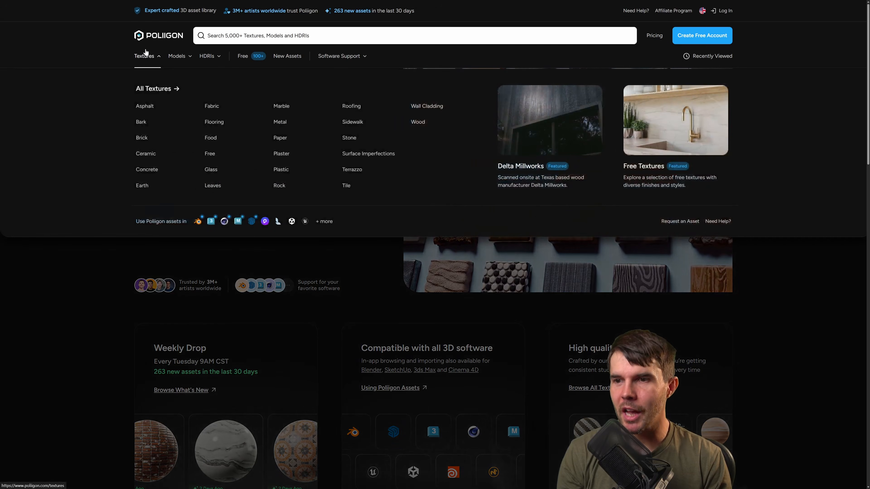
On the Poliigon website, open the full texture catalogue and browse the PBR textures.
{"action": "left_click", "coordinate": [145, 56]}
{"action": "scroll", "coordinate": [73, 228], "scroll_direction": "down", "scroll_amount": 10}
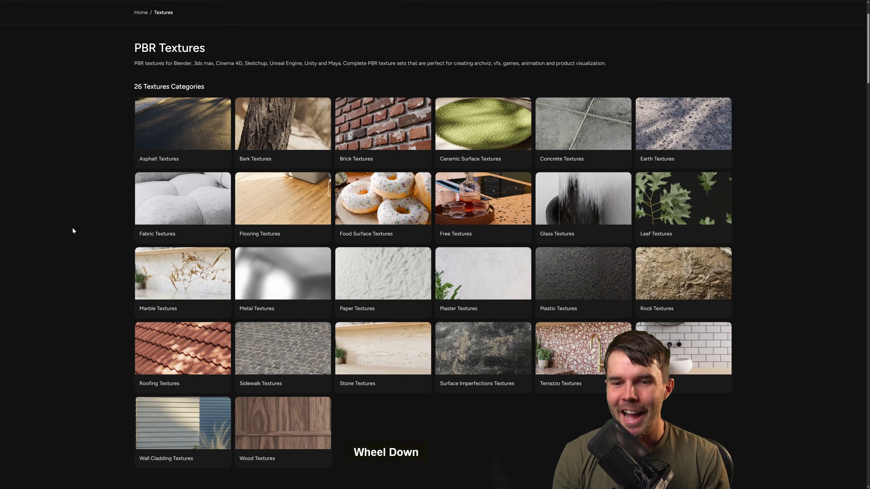
{"action": "scroll", "coordinate": [72, 228], "scroll_direction": "down", "scroll_amount": 5}
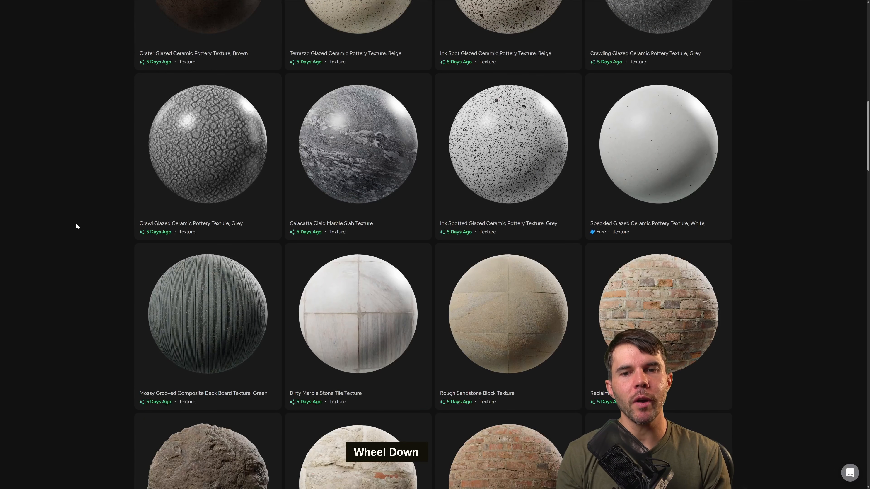
{"action": "scroll", "coordinate": [76, 226], "scroll_direction": "down", "scroll_amount": 13}
{"action": "scroll", "coordinate": [77, 223], "scroll_direction": "down", "scroll_amount": 14}
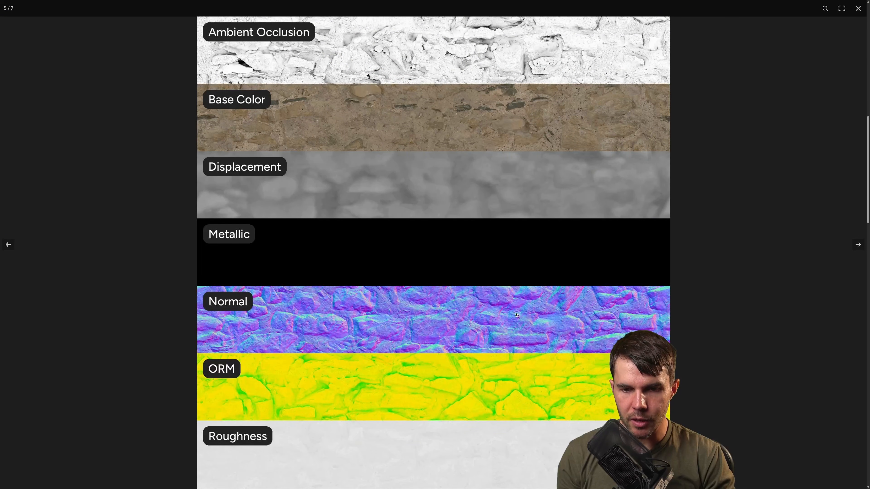
Close the enlarged map preview of the stone wall texture and look over its asset page.
{"action": "left_click", "coordinate": [727, 119]}
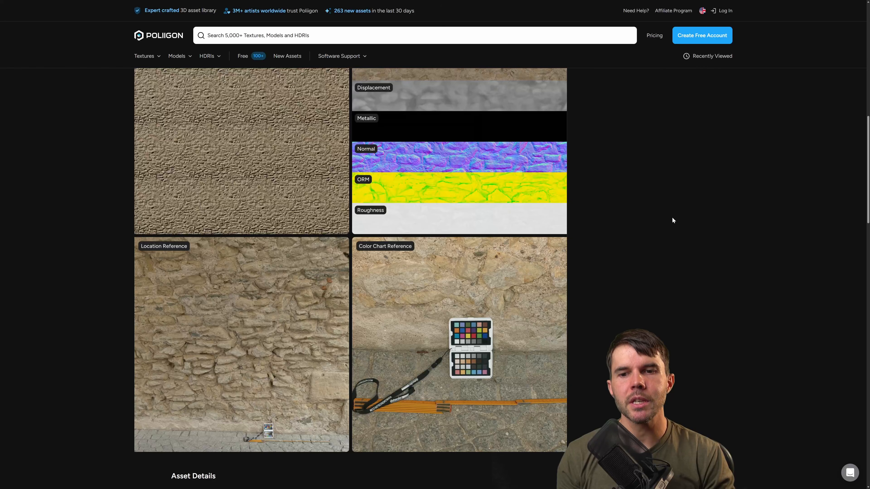
{"action": "scroll", "coordinate": [665, 226], "scroll_direction": "down", "scroll_amount": 1}
{"action": "scroll", "coordinate": [32, 239], "scroll_direction": "up", "scroll_amount": 10}
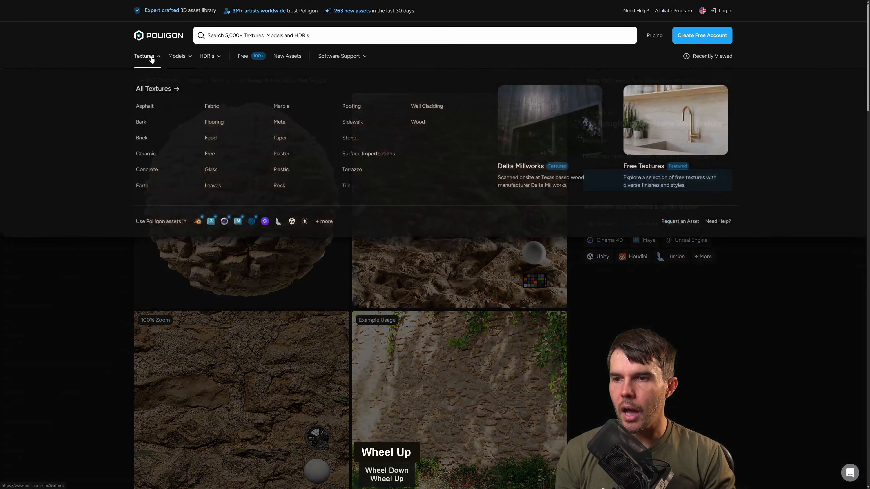
Return to the texture categories and browse the plaster and marble textures.
{"action": "left_click", "coordinate": [144, 56]}
{"action": "scroll", "coordinate": [85, 135], "scroll_direction": "up", "scroll_amount": 3}
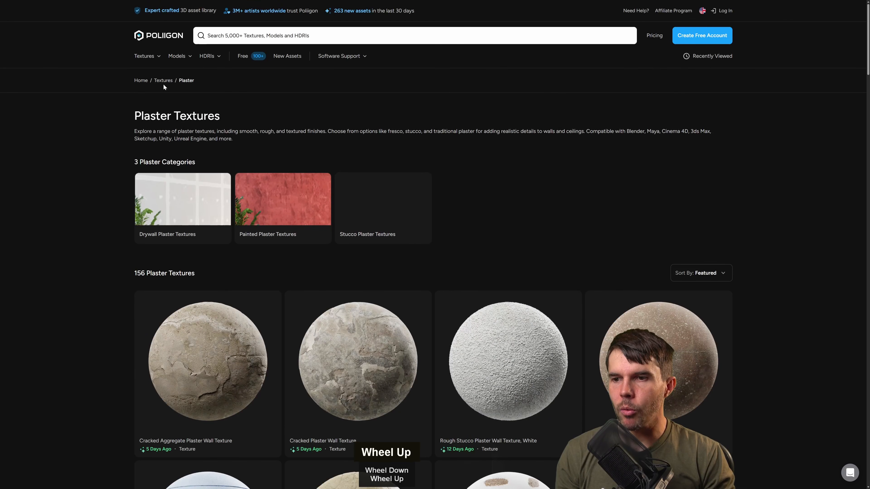
{"action": "left_click", "coordinate": [164, 81]}
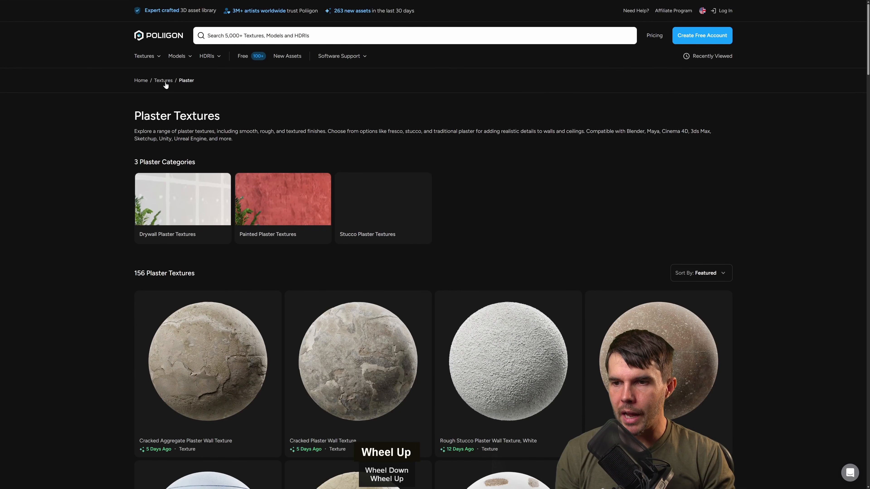
{"action": "scroll", "coordinate": [137, 206], "scroll_direction": "down", "scroll_amount": 4}
{"action": "left_click", "coordinate": [182, 209]}
{"action": "scroll", "coordinate": [108, 241], "scroll_direction": "down", "scroll_amount": 3}
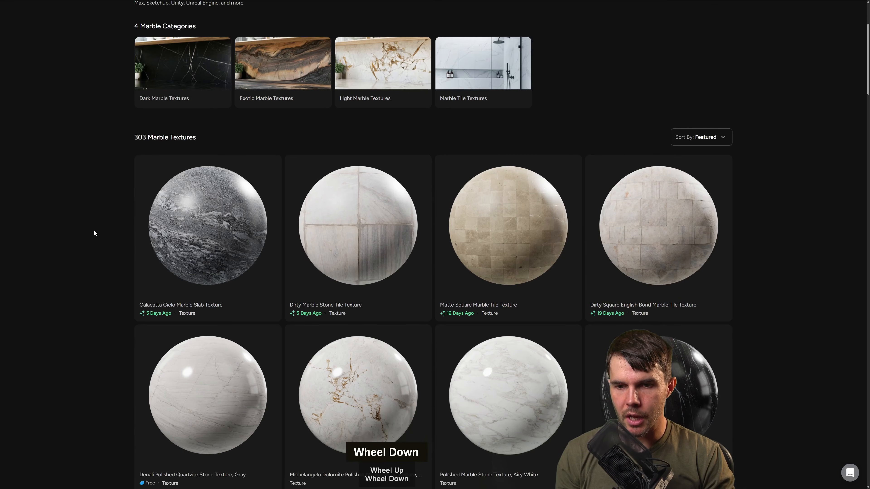
{"action": "scroll", "coordinate": [93, 231], "scroll_direction": "up", "scroll_amount": 3}
Leave the full-screen browser view and go to poliigon.com/donut.
{"action": "key", "text": "F11"}
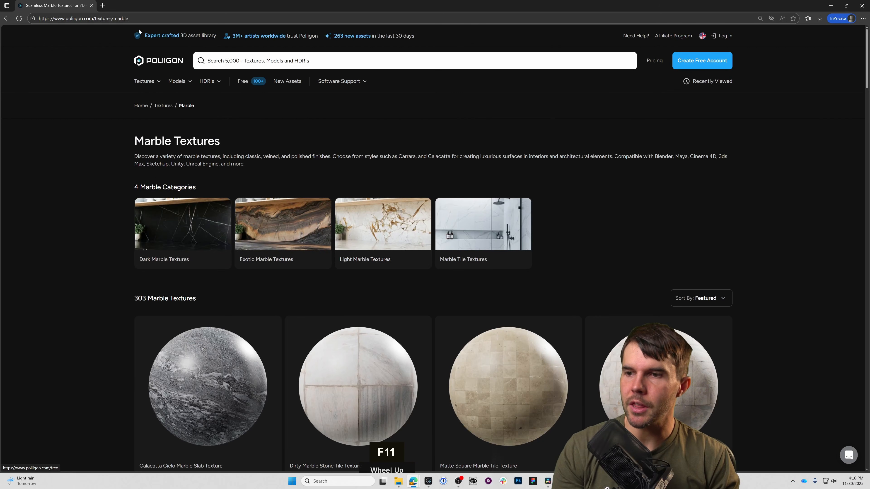
{"action": "double_click", "coordinate": [205, 19]}
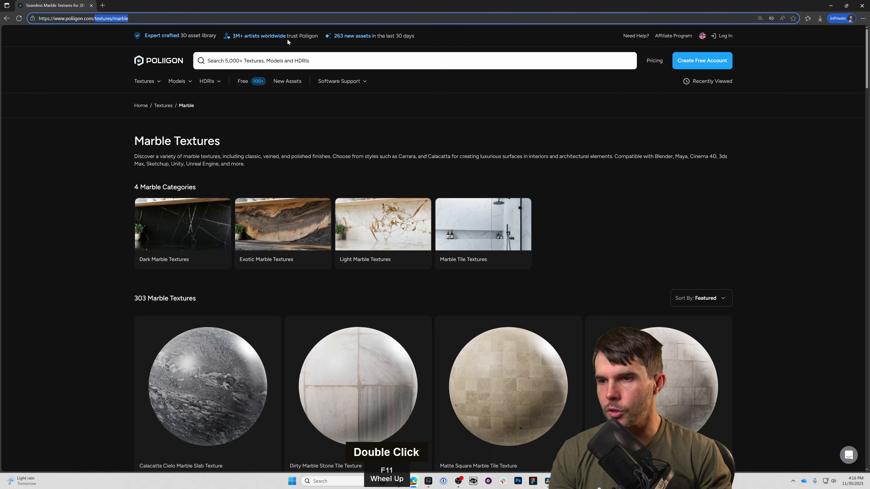
{"action": "type", "text": "donut"}
{"action": "key", "text": "Return"}
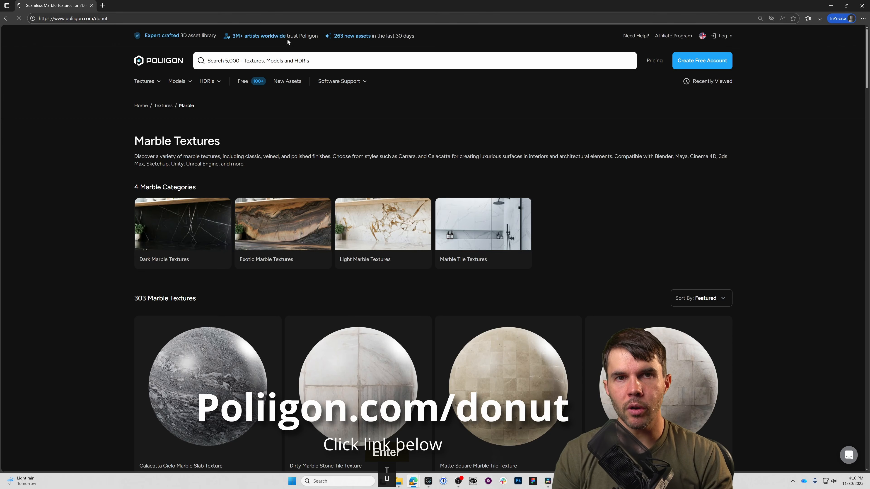
Look over the free donut tutorial textures and open the Speckled Glazed Ceramic Pottery Texture, White.
{"action": "scroll", "coordinate": [84, 177], "scroll_direction": "down", "scroll_amount": 5}
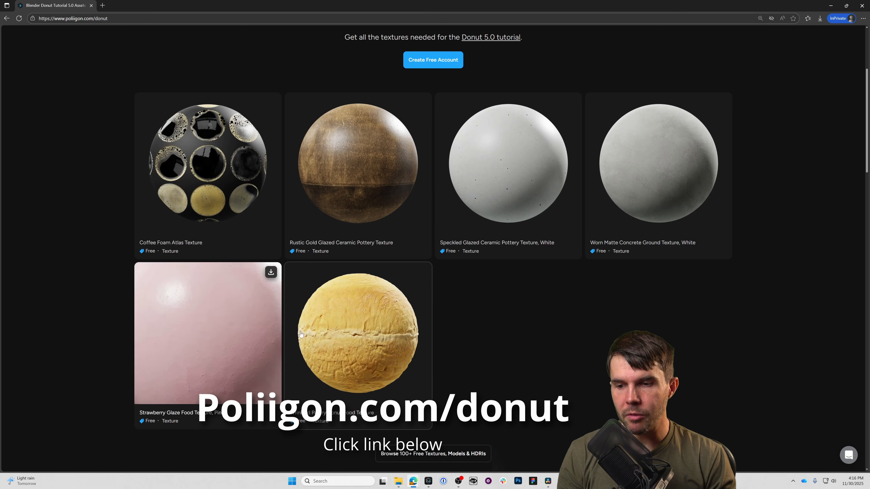
{"action": "scroll", "coordinate": [514, 226], "scroll_direction": "up", "scroll_amount": 3}
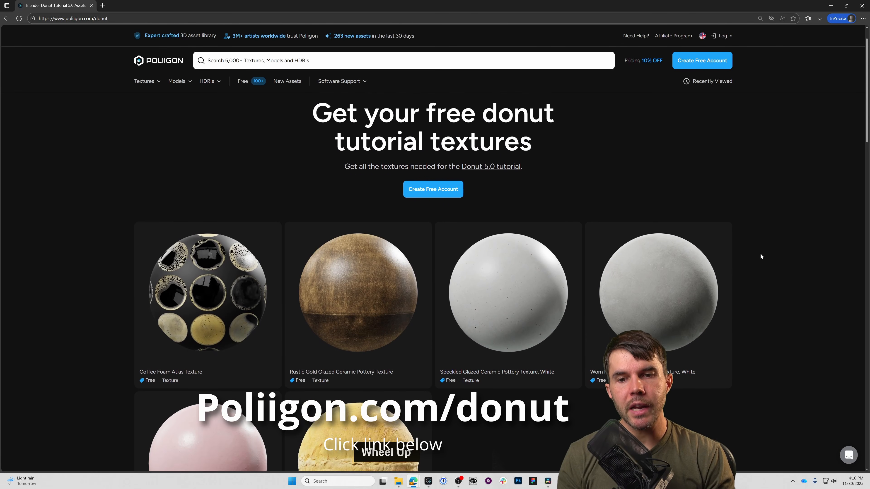
{"action": "scroll", "coordinate": [761, 255], "scroll_direction": "down", "scroll_amount": 5}
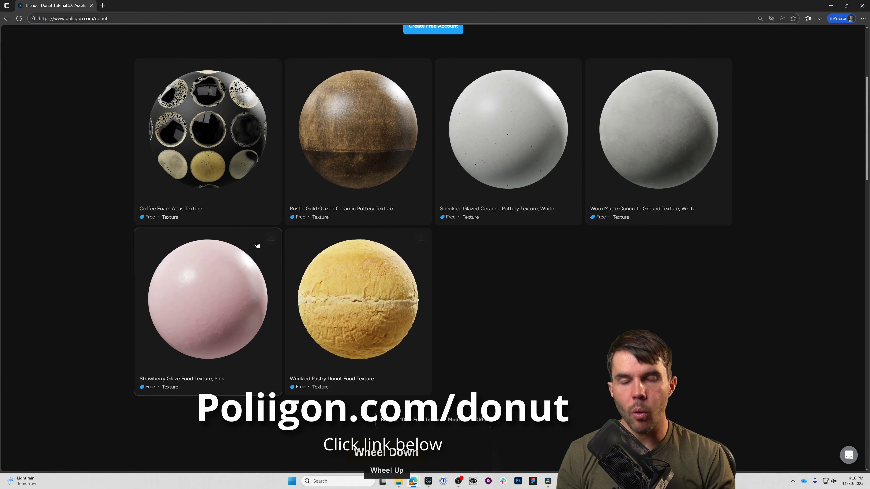
{"action": "left_click", "coordinate": [508, 192]}
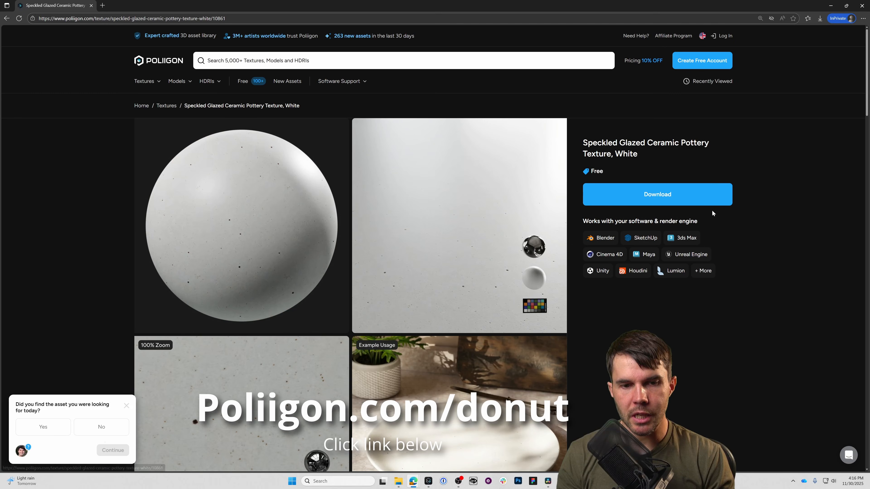
Return to the donut tutorial textures page and look over its free and premium texture selections.
{"action": "left_click", "coordinate": [5, 19]}
{"action": "key", "text": "F11"}
{"action": "scroll", "coordinate": [47, 205], "scroll_direction": "down", "scroll_amount": 12}
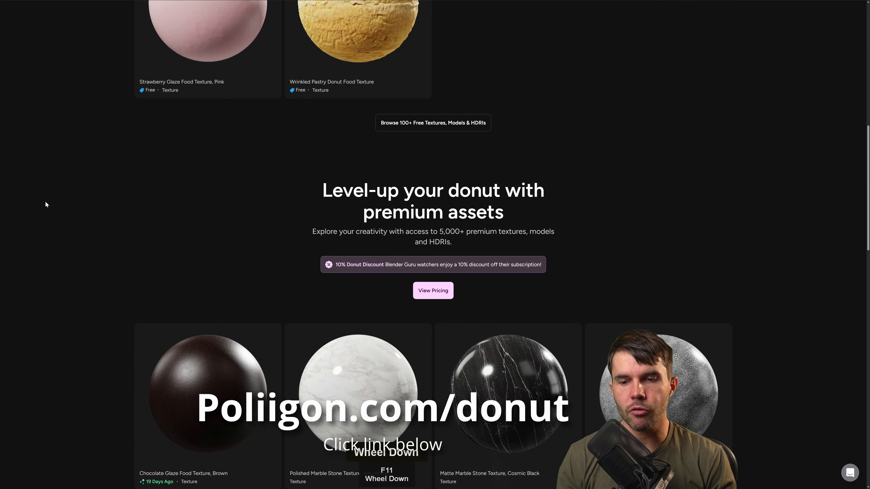
{"action": "scroll", "coordinate": [47, 204], "scroll_direction": "down", "scroll_amount": 6}
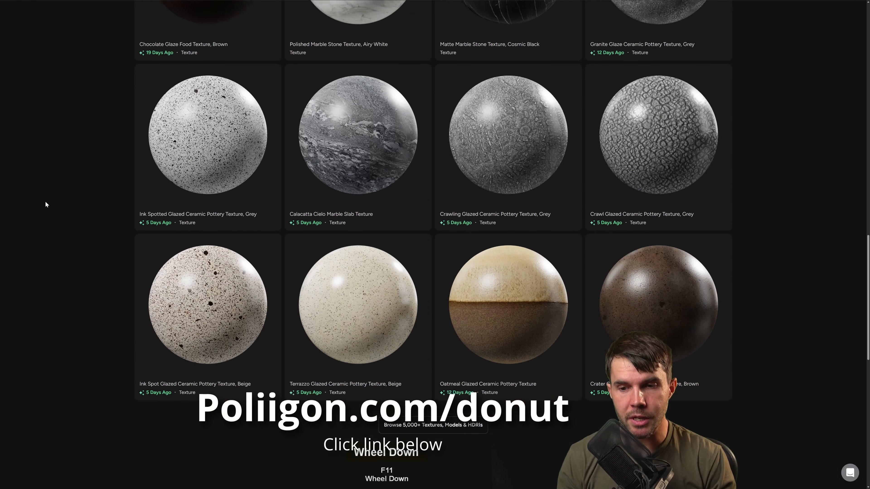
{"action": "scroll", "coordinate": [47, 204], "scroll_direction": "up", "scroll_amount": 2}
{"action": "scroll", "coordinate": [47, 205], "scroll_direction": "up", "scroll_amount": 6}
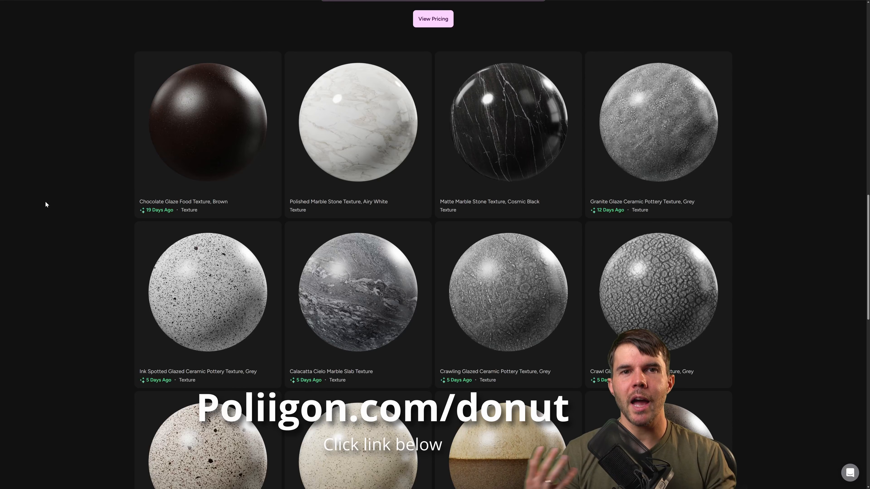
{"action": "scroll", "coordinate": [46, 203], "scroll_direction": "down", "scroll_amount": 3}
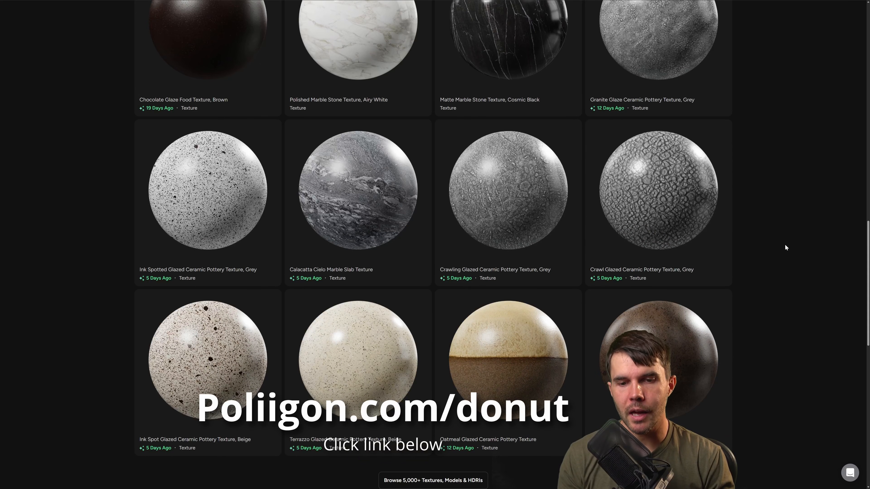
{"action": "scroll", "coordinate": [785, 248], "scroll_direction": "up", "scroll_amount": 10}
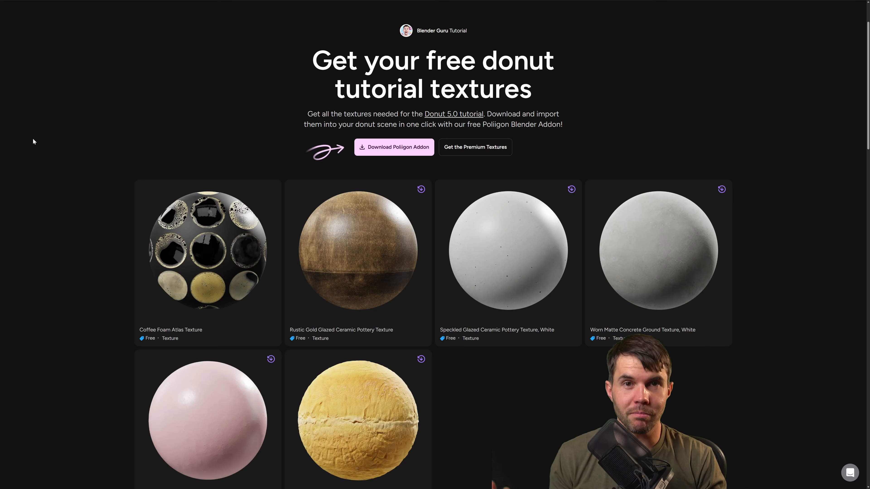
{"action": "scroll", "coordinate": [70, 175], "scroll_direction": "down", "scroll_amount": 15}
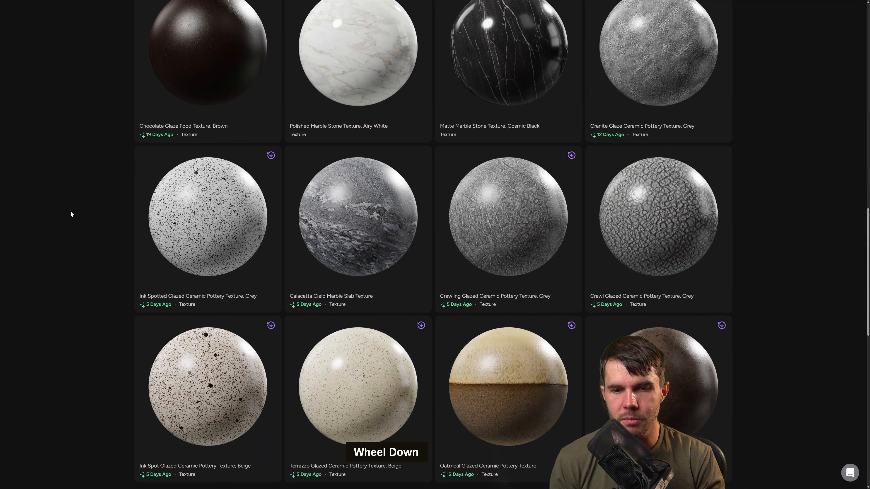
{"action": "scroll", "coordinate": [72, 214], "scroll_direction": "up", "scroll_amount": 6}
{"action": "scroll", "coordinate": [73, 216], "scroll_direction": "up", "scroll_amount": 8}
{"action": "scroll", "coordinate": [73, 216], "scroll_direction": "down", "scroll_amount": 1}
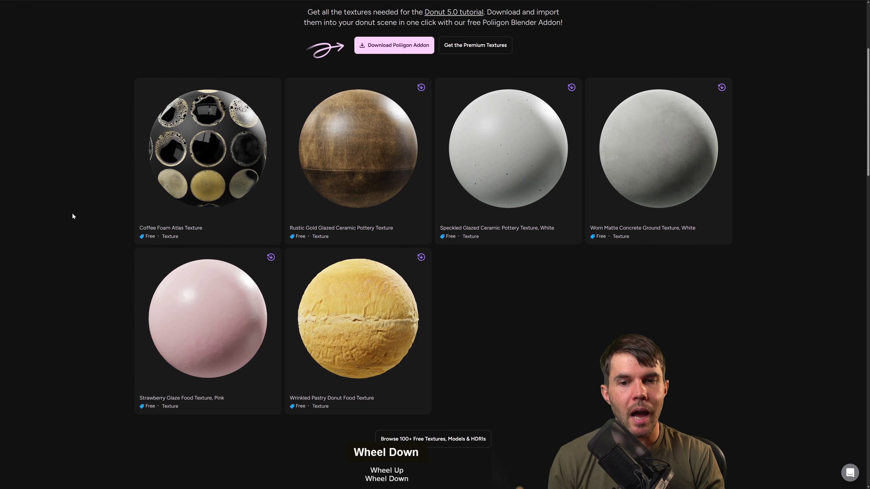
Open the free Worn Matte Concrete Ground Texture, White and choose the 8K download resolution.
{"action": "mouse_move", "coordinate": [703, 171]}
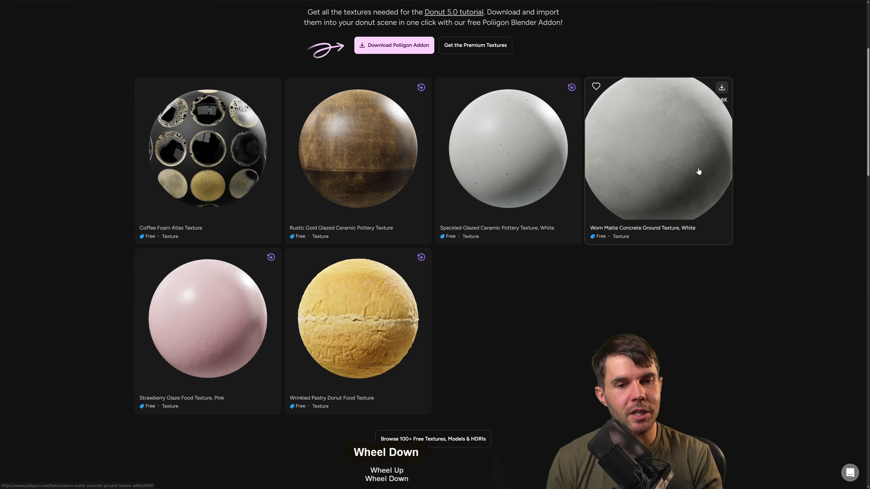
{"action": "left_click", "coordinate": [683, 166]}
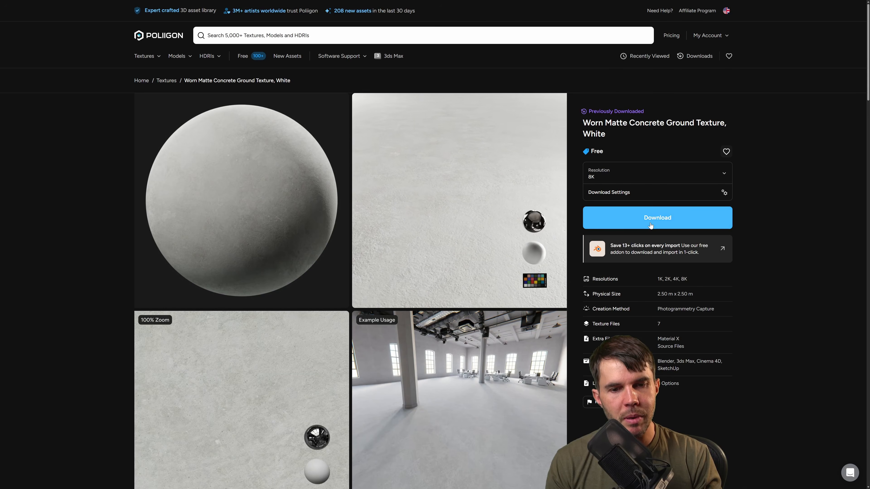
{"action": "left_click", "coordinate": [604, 178]}
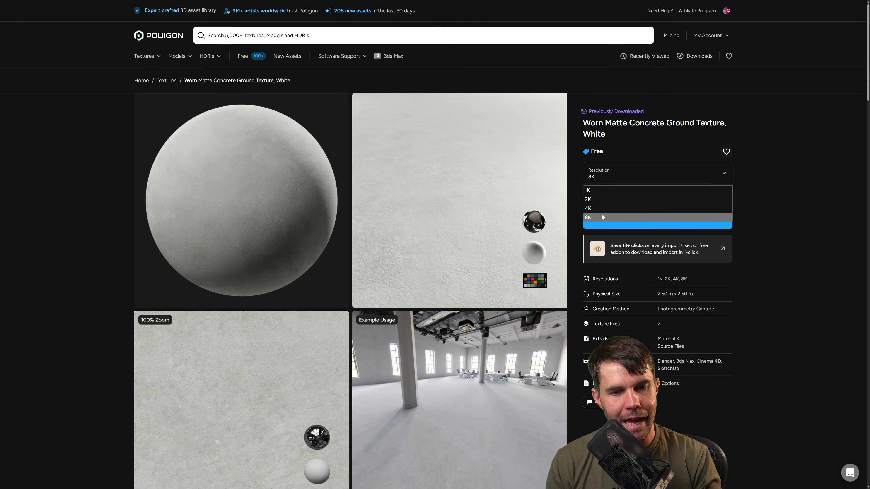
{"action": "left_click", "coordinate": [611, 216]}
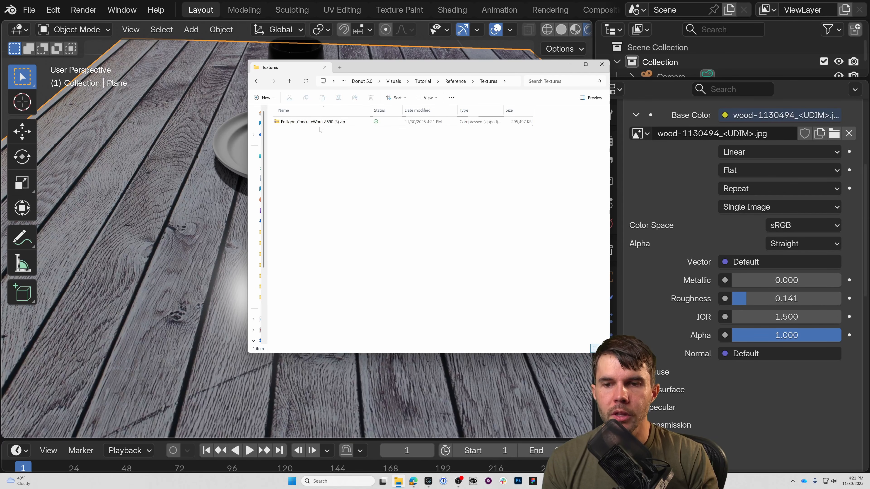
Extract the archive Poliigon_ConcreteWorn_8690 (3).zip into its own folder within the Textures folder.
{"action": "right_click", "coordinate": [307, 123]}
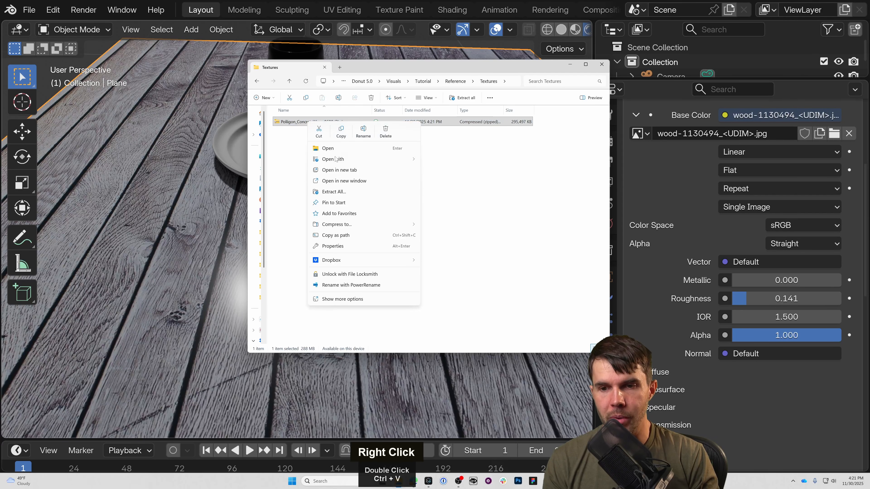
{"action": "left_click", "coordinate": [332, 192]}
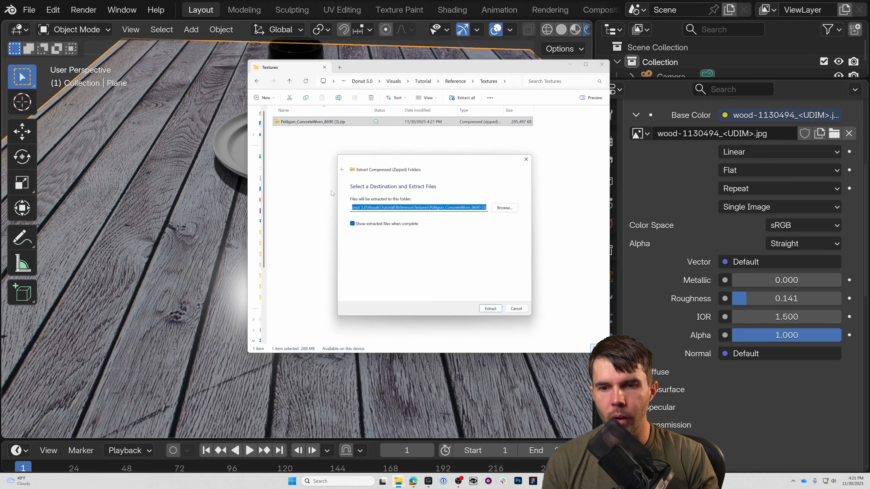
{"action": "left_click", "coordinate": [492, 310]}
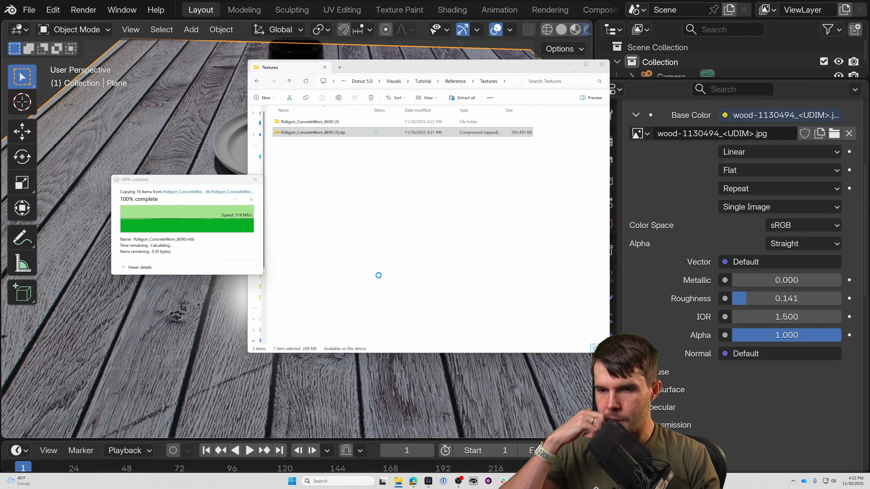
{"action": "left_click", "coordinate": [352, 132]}
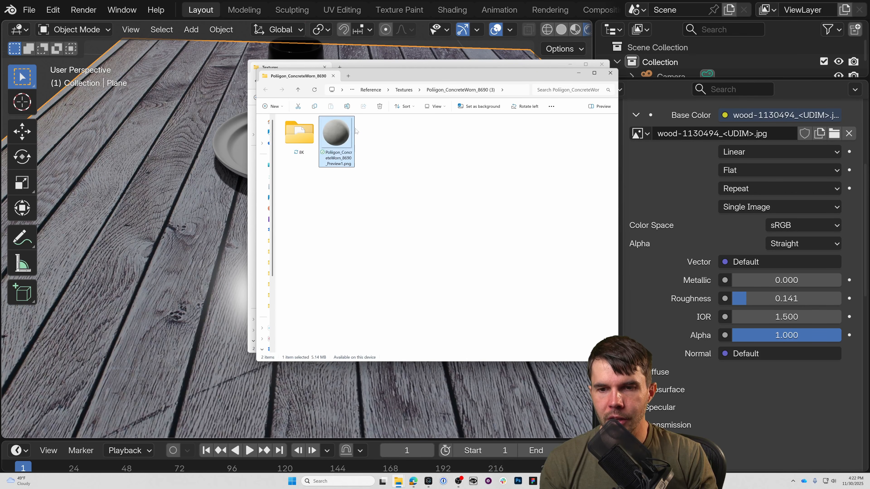
Open the extracted texture's 8K folder, copy its path and switch back to Blender.
{"action": "double_click", "coordinate": [299, 134]}
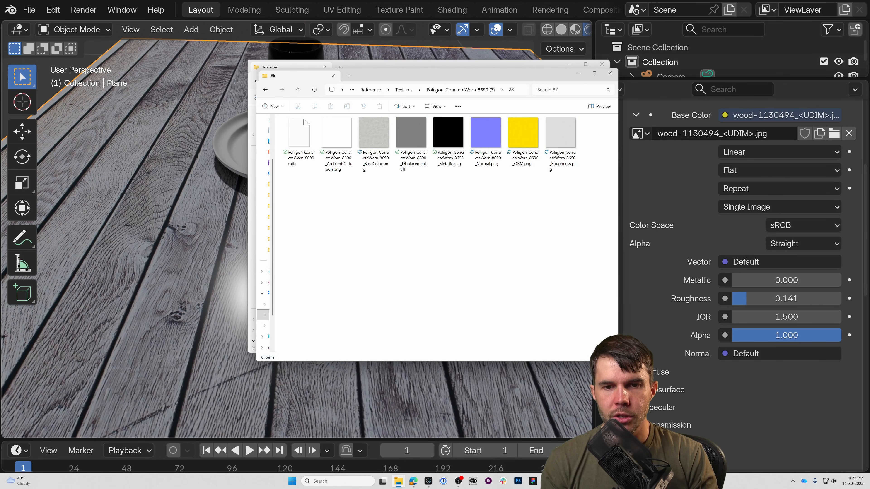
{"action": "left_click", "coordinate": [522, 90]}
{"action": "key", "text": "ctrl+c"}
{"action": "double_click", "coordinate": [733, 150]}
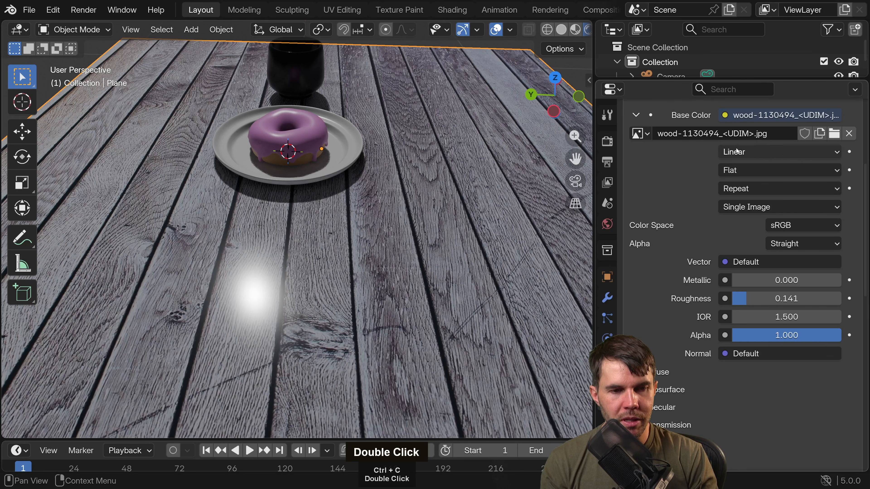
Remove the wood image from the Base Color of the table plane's material, keeping the Image Texture input.
{"action": "scroll", "coordinate": [790, 152], "scroll_direction": "up", "scroll_amount": 3}
{"action": "scroll", "coordinate": [790, 151], "scroll_direction": "up", "scroll_amount": 3}
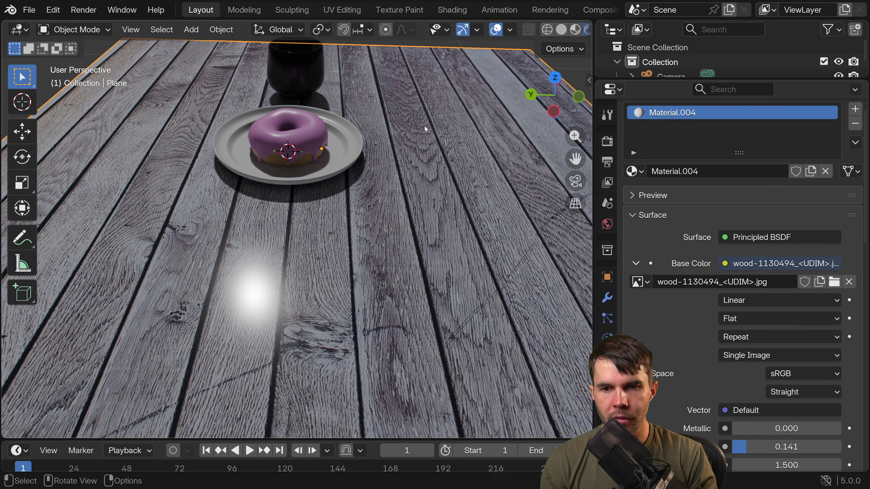
{"action": "scroll", "coordinate": [434, 115], "scroll_direction": "down", "scroll_amount": 4}
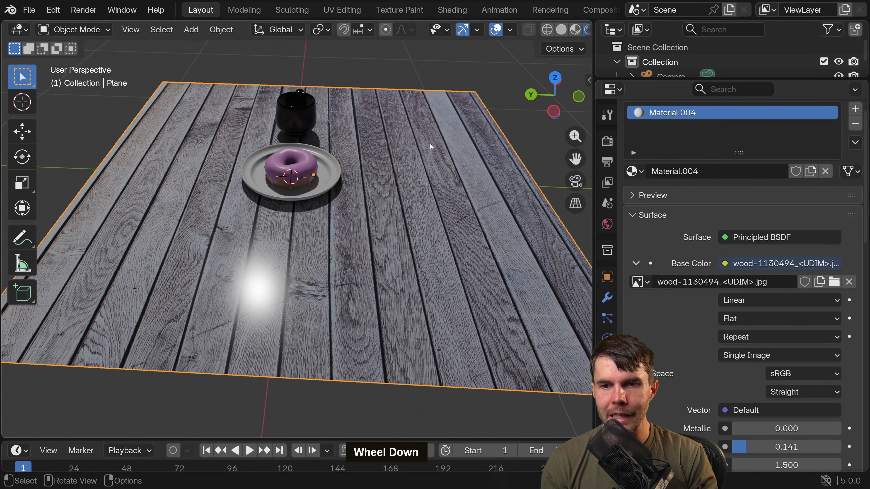
{"action": "left_click", "coordinate": [637, 263]}
{"action": "left_click", "coordinate": [637, 264]}
{"action": "left_click", "coordinate": [848, 282]}
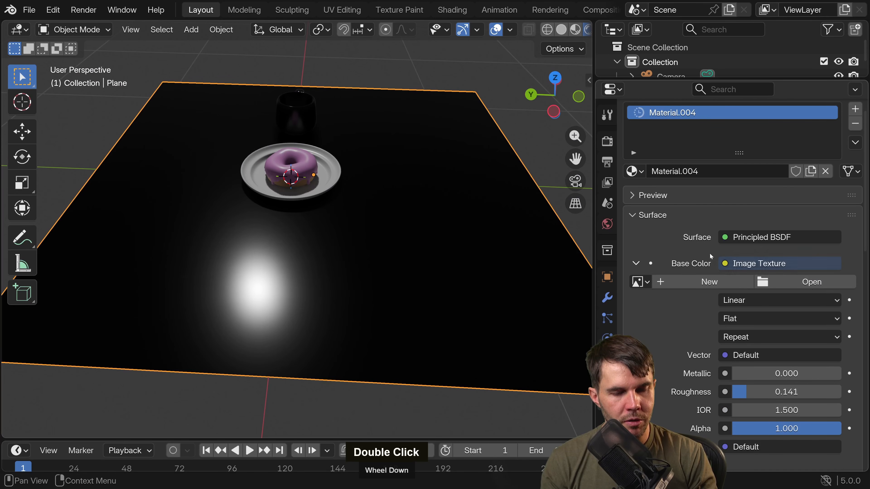
{"action": "double_click", "coordinate": [637, 264]}
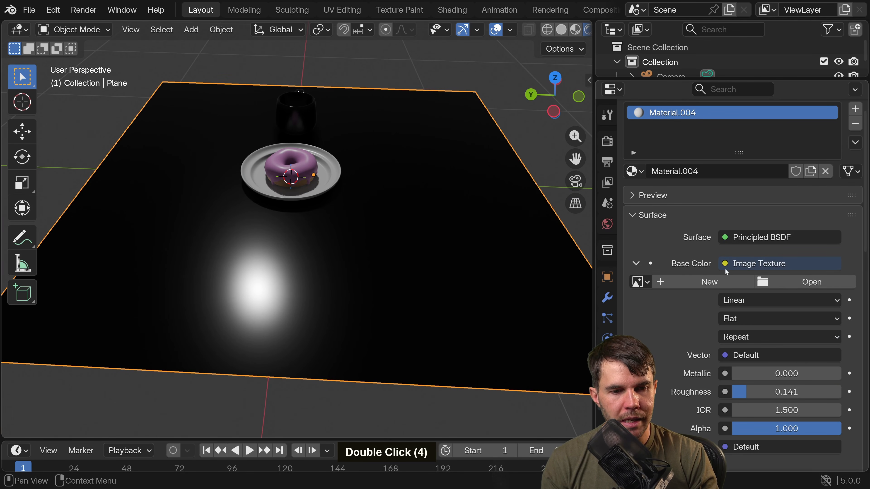
Load Poliigon_ConcreteWorn_8690_BaseColor.png from the copied folder path as the table's Base Color image and inspect the surface up close.
{"action": "left_click", "coordinate": [782, 284]}
{"action": "key", "text": "ctrl+v"}
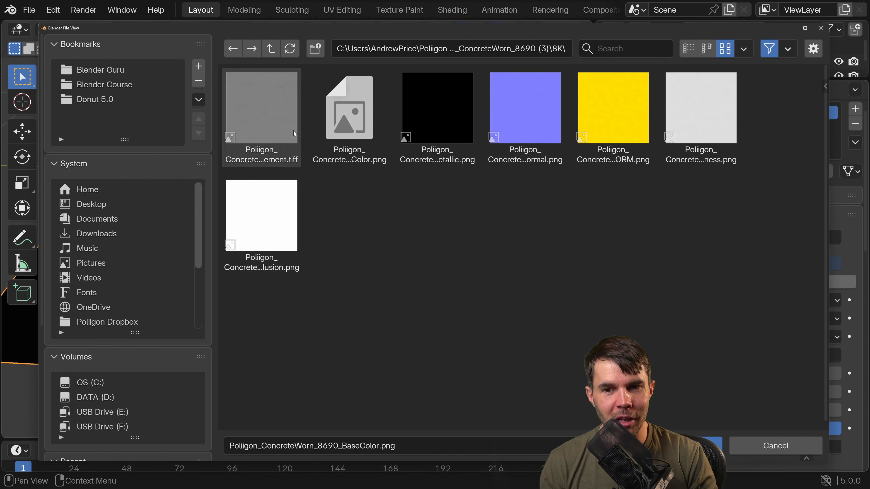
{"action": "left_click", "coordinate": [360, 148]}
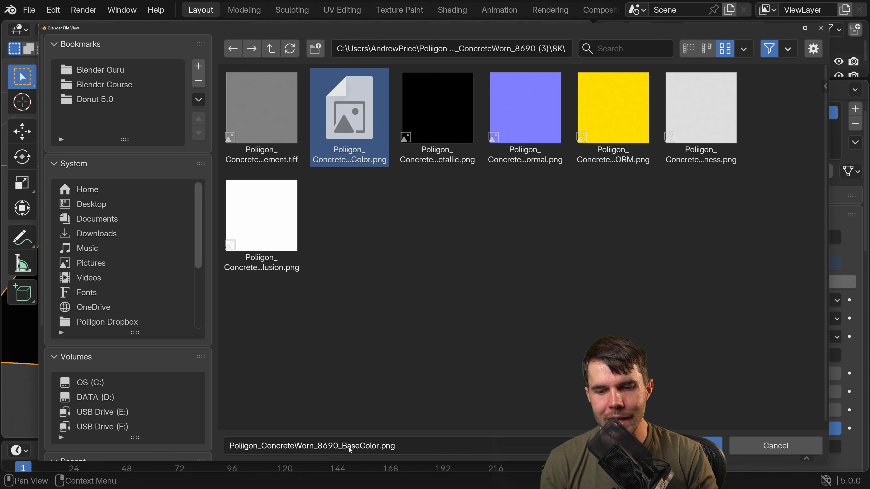
{"action": "key", "text": "Return"}
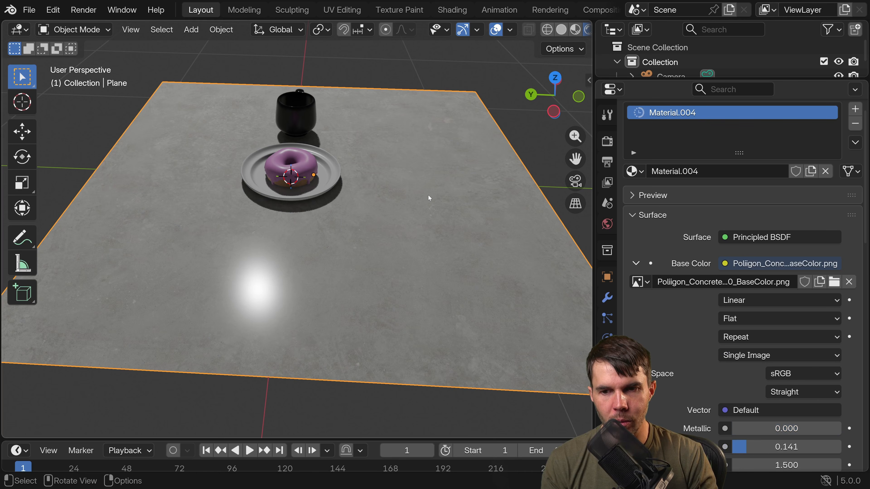
{"action": "middle_click_drag", "start_coordinate": [427, 196], "coordinate": [485, 177]}
{"action": "scroll", "coordinate": [417, 155], "scroll_direction": "up", "scroll_amount": 3}
{"action": "middle_click_drag", "start_coordinate": [358, 241], "coordinate": [241, 162], "text": "shift"}
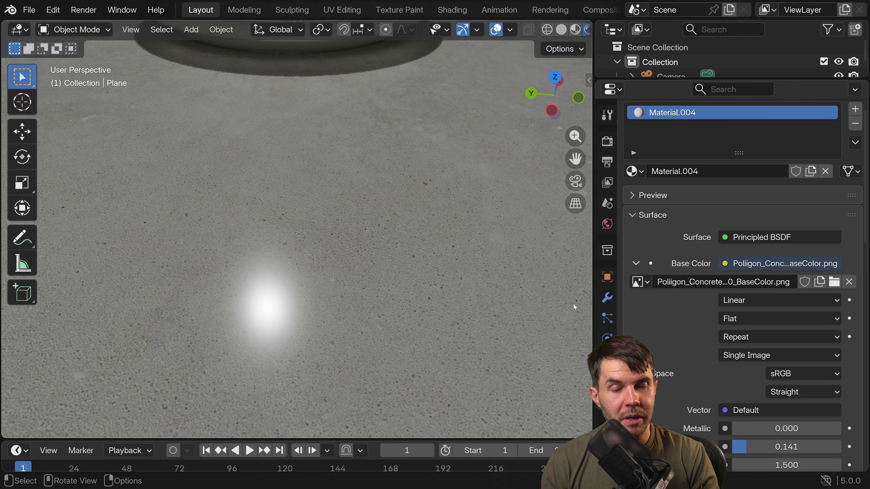
Collapse the Base Color image settings and look over the table material's remaining surface properties.
{"action": "left_click", "coordinate": [636, 264]}
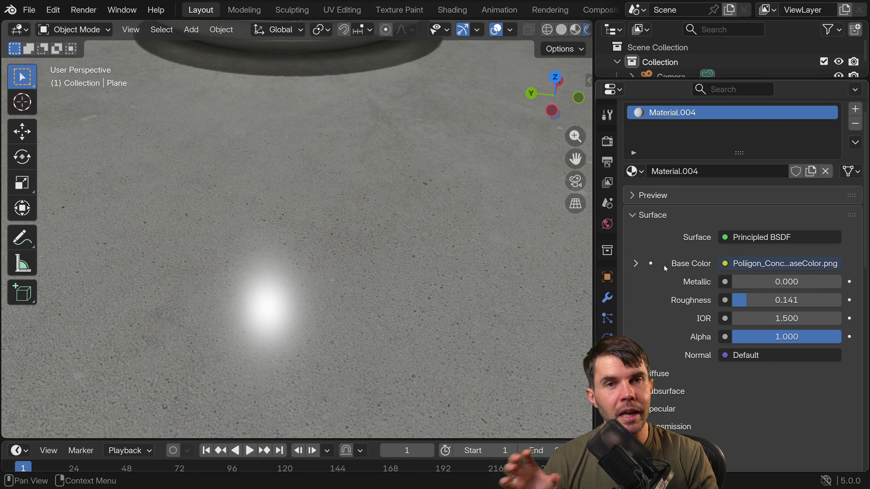
{"action": "scroll", "coordinate": [518, 247], "scroll_direction": "down", "scroll_amount": 5}
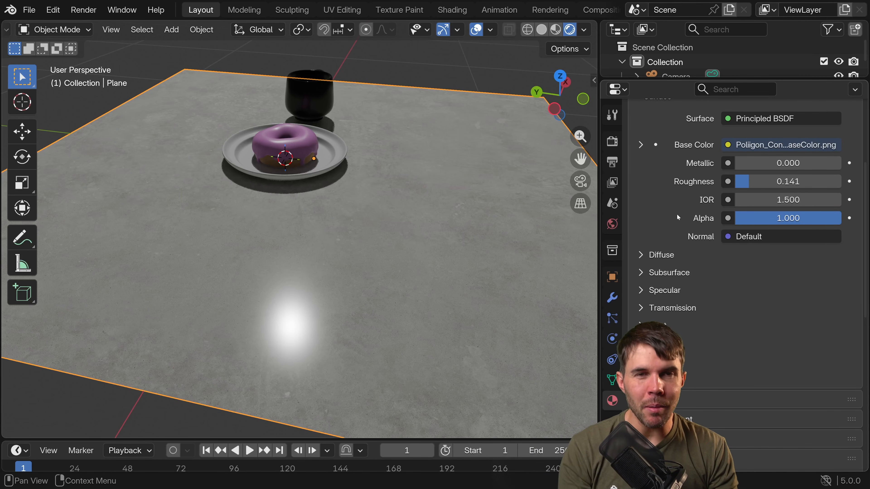
{"action": "left_click", "coordinate": [727, 182]}
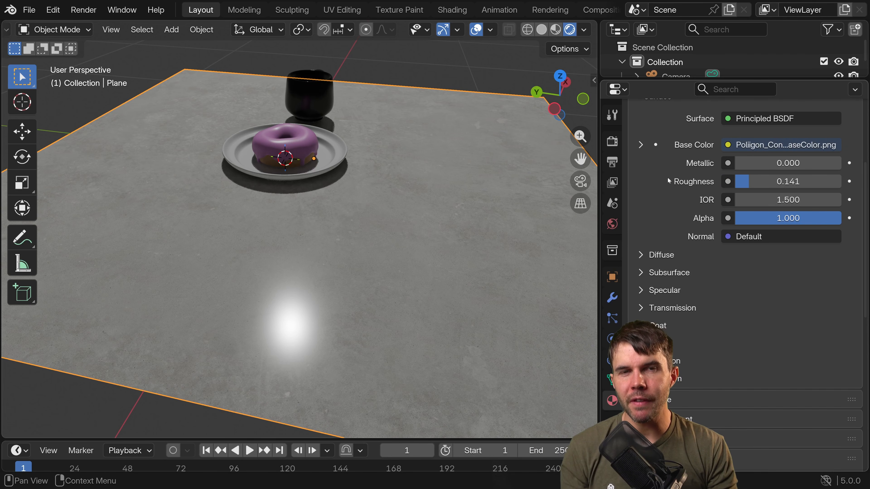
{"action": "scroll", "coordinate": [671, 187], "scroll_direction": "up", "scroll_amount": 3}
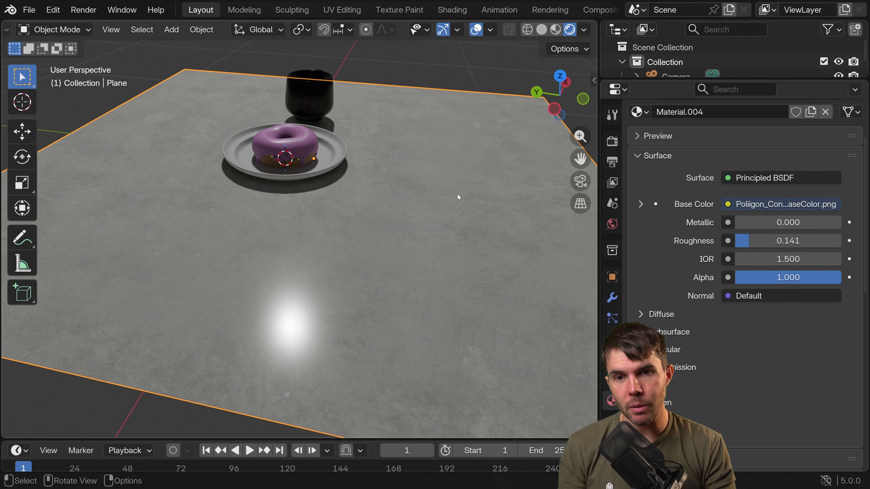
Switch to the Shading workspace and bring the table material's whole node setup into view.
{"action": "left_click", "coordinate": [452, 10]}
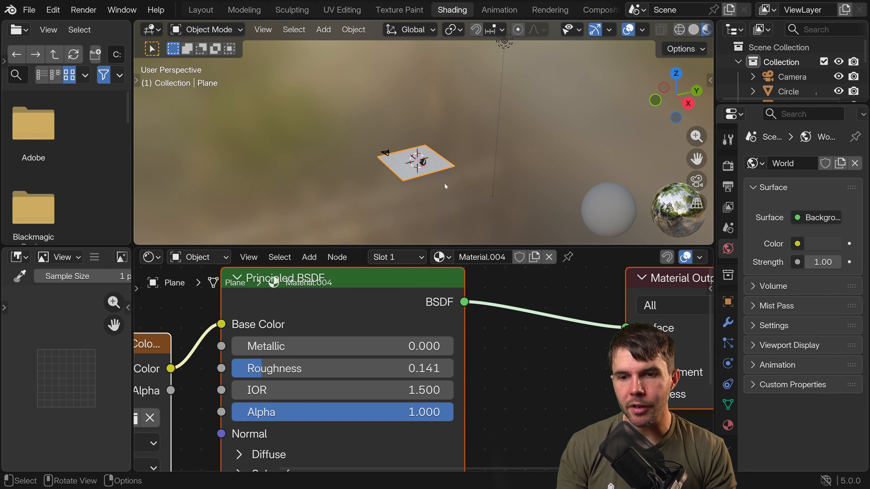
{"action": "scroll", "coordinate": [535, 351], "scroll_direction": "down", "scroll_amount": 4}
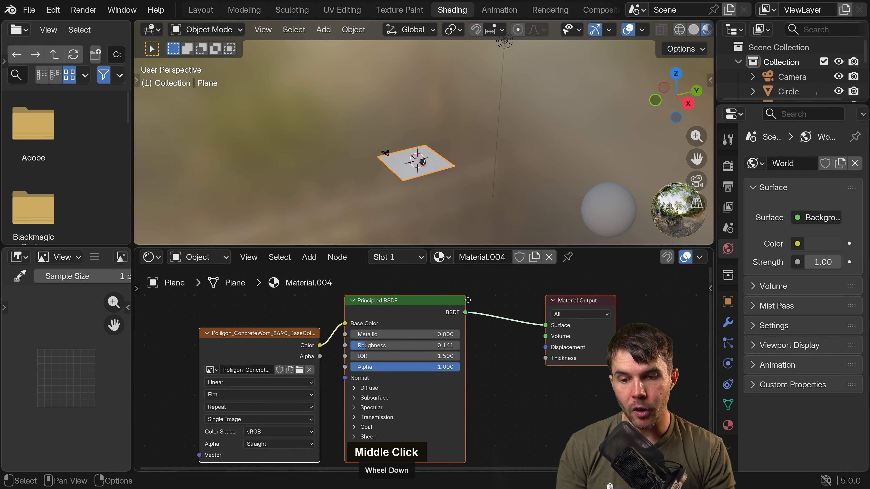
{"action": "middle_click_drag", "start_coordinate": [394, 346], "coordinate": [440, 336]}
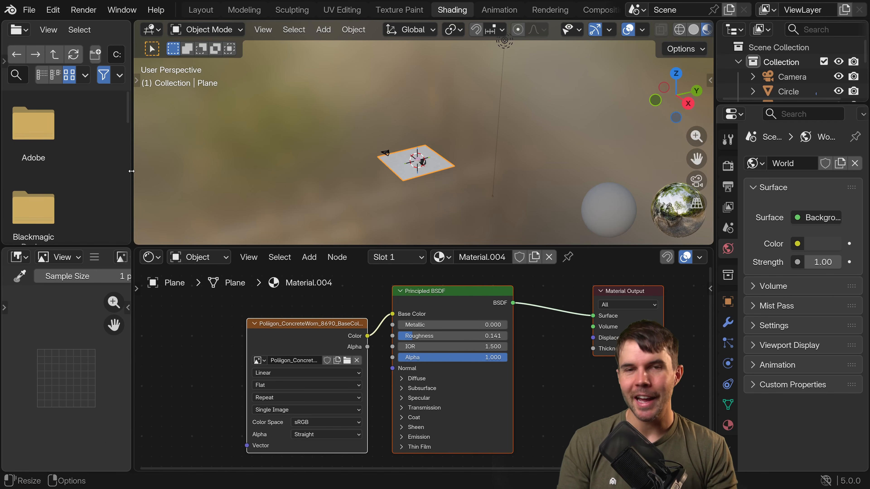
Remove the file browser area by joining the 3D viewport over it.
{"action": "right_click", "coordinate": [133, 149]}
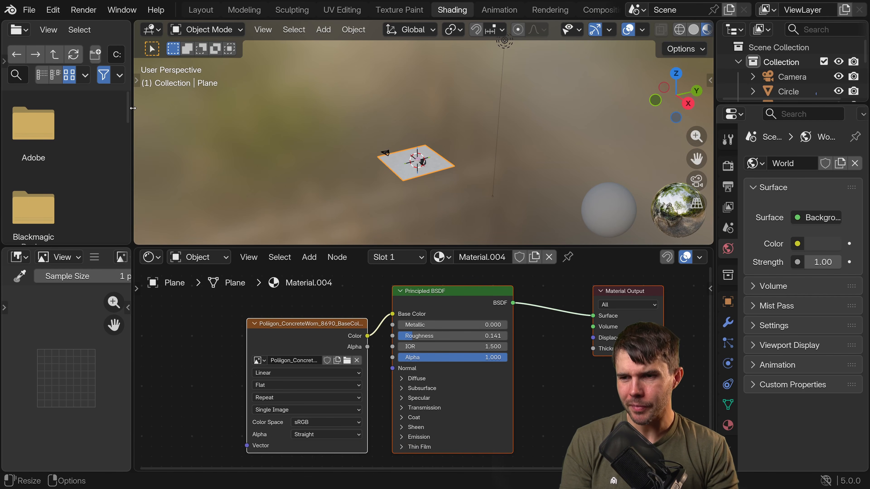
{"action": "right_click", "coordinate": [134, 129]}
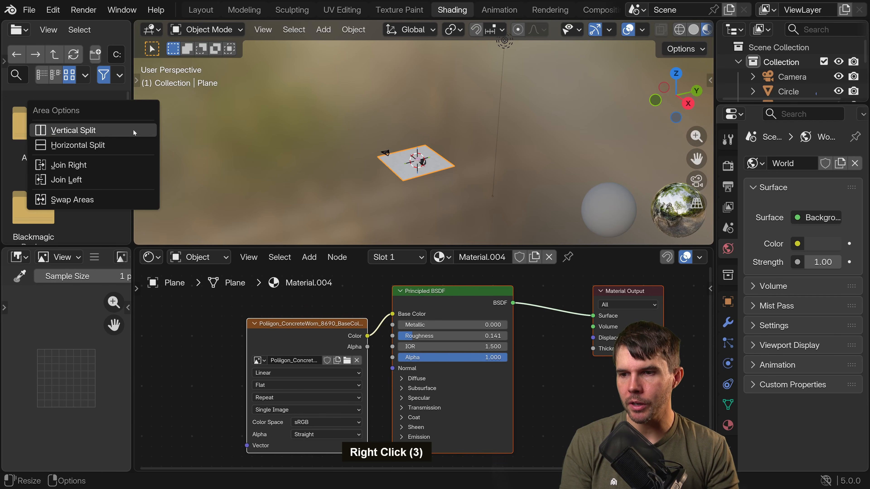
{"action": "left_click", "coordinate": [108, 179]}
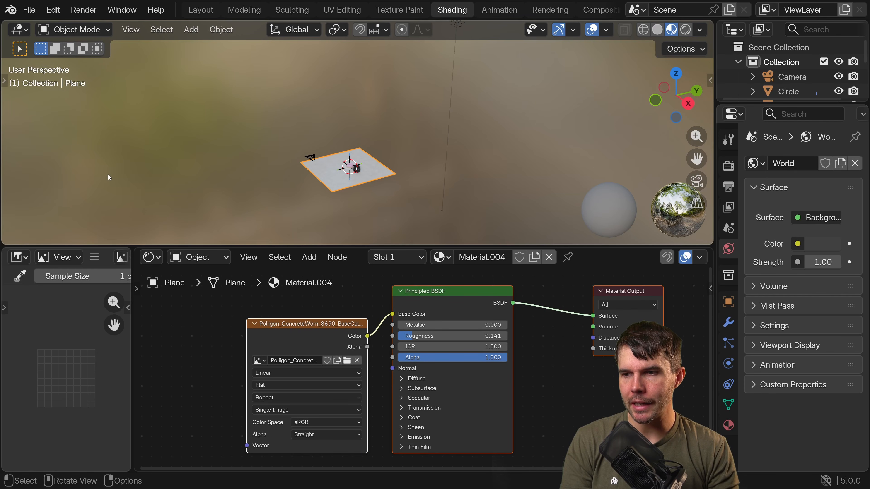
Remove the image editor area by extending the shader editor over it.
{"action": "right_click", "coordinate": [132, 319]}
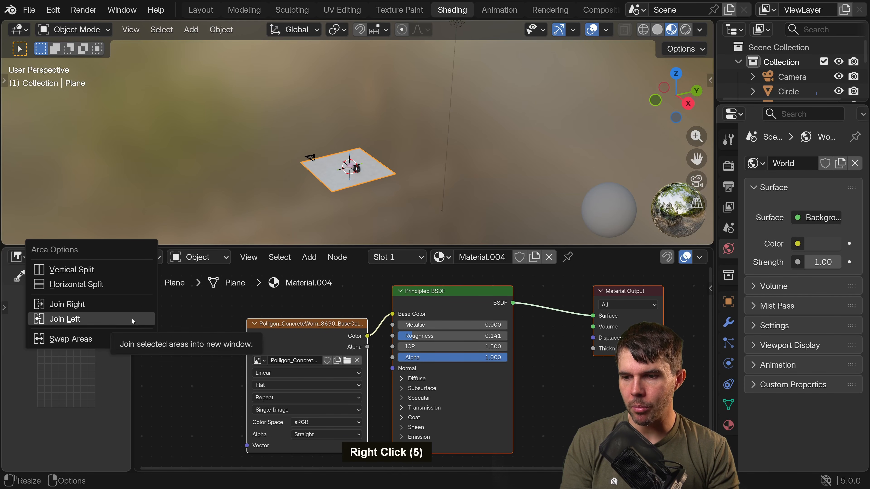
{"action": "left_click", "coordinate": [132, 319]}
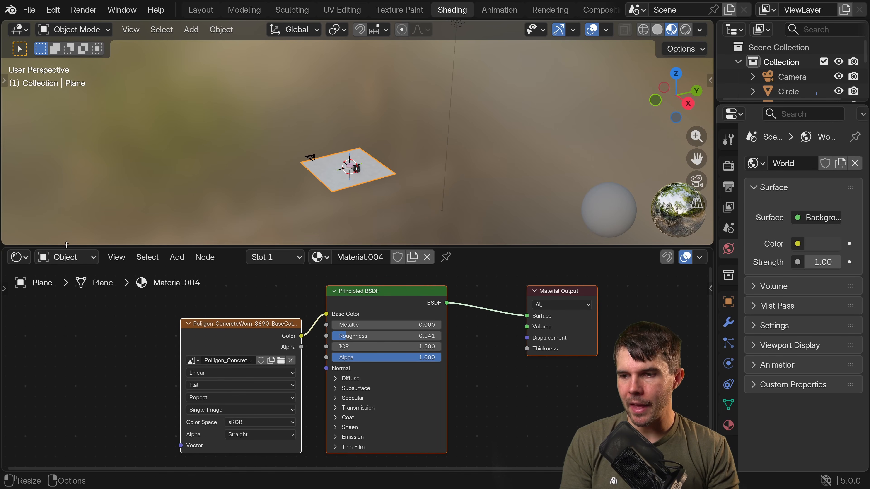
{"action": "scroll", "coordinate": [348, 300], "scroll_direction": "down", "scroll_amount": 2}
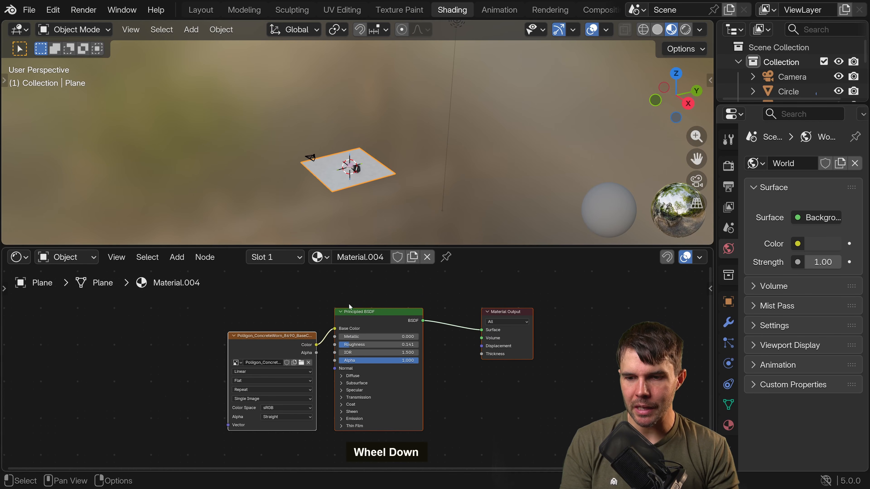
{"action": "middle_click_drag", "start_coordinate": [348, 302], "coordinate": [410, 289]}
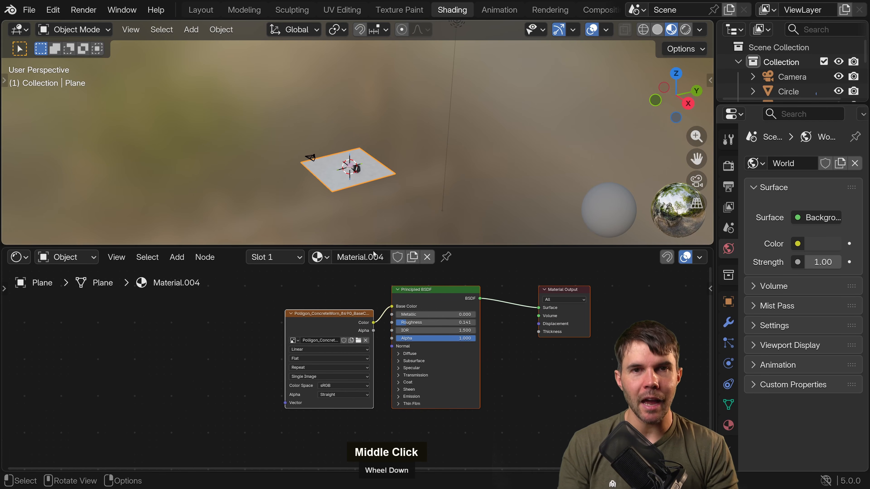
{"action": "scroll", "coordinate": [375, 282], "scroll_direction": "up", "scroll_amount": 2}
{"action": "scroll", "coordinate": [373, 189], "scroll_direction": "up", "scroll_amount": 5}
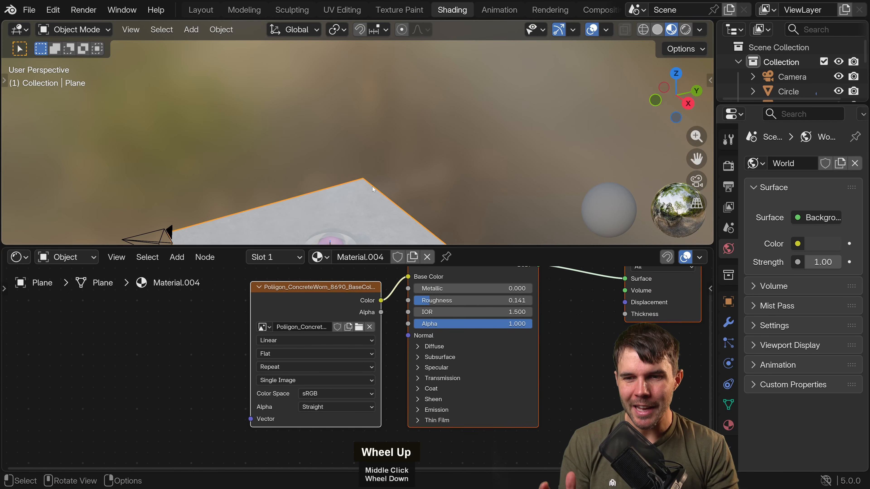
{"action": "middle_click_drag", "start_coordinate": [391, 197], "coordinate": [403, 80], "text": "shift"}
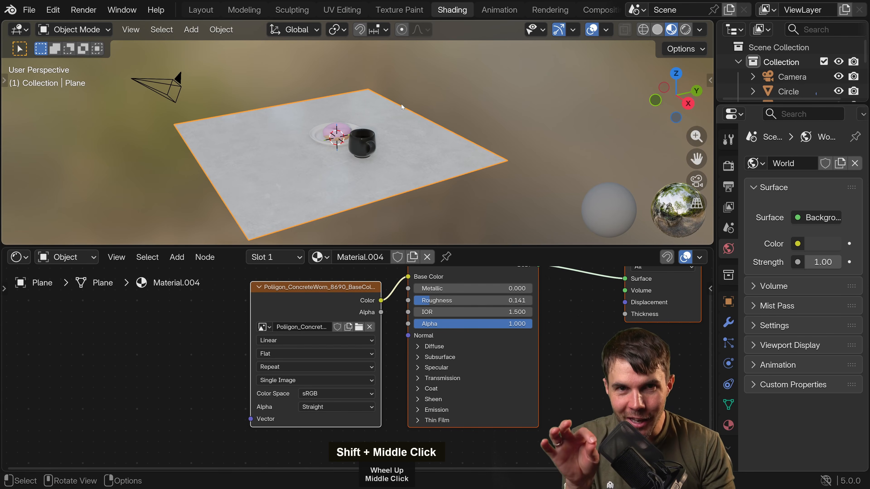
Join the 3D viewport down over the shader editor, and split the enlarged viewport vertically into two side-by-side areas.
{"action": "right_click", "coordinate": [273, 245]}
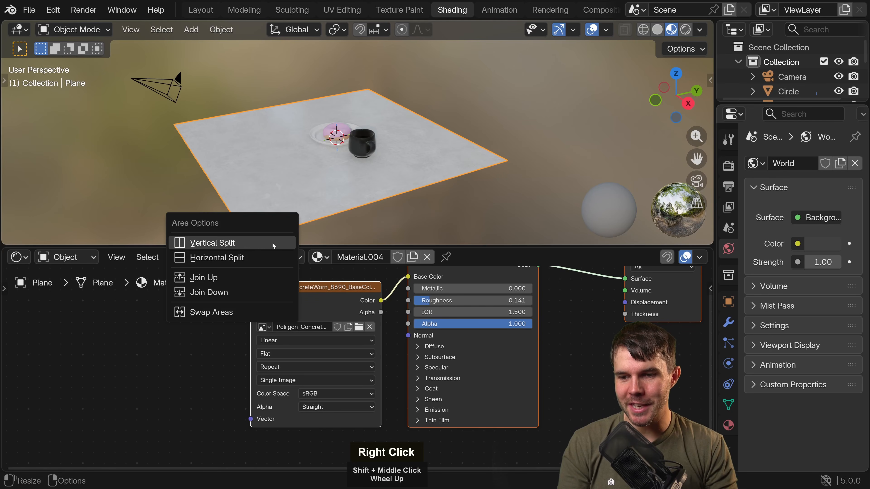
{"action": "left_click", "coordinate": [257, 296]}
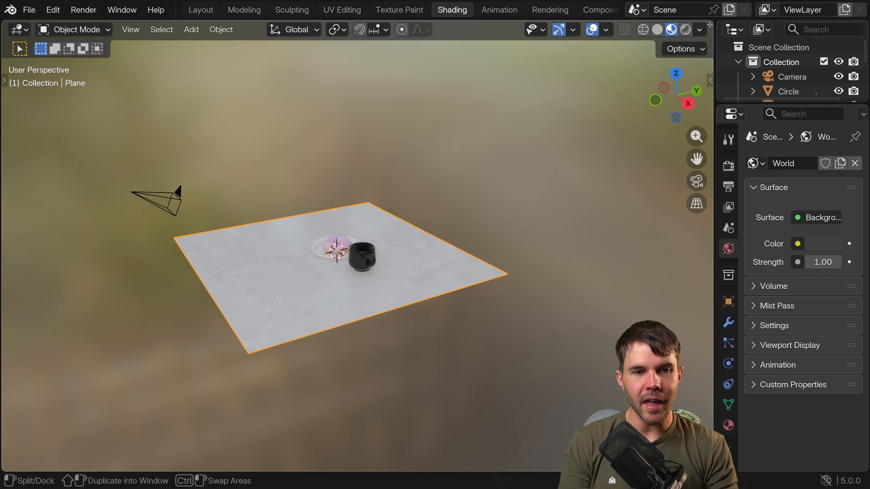
{"action": "right_click", "coordinate": [474, 20]}
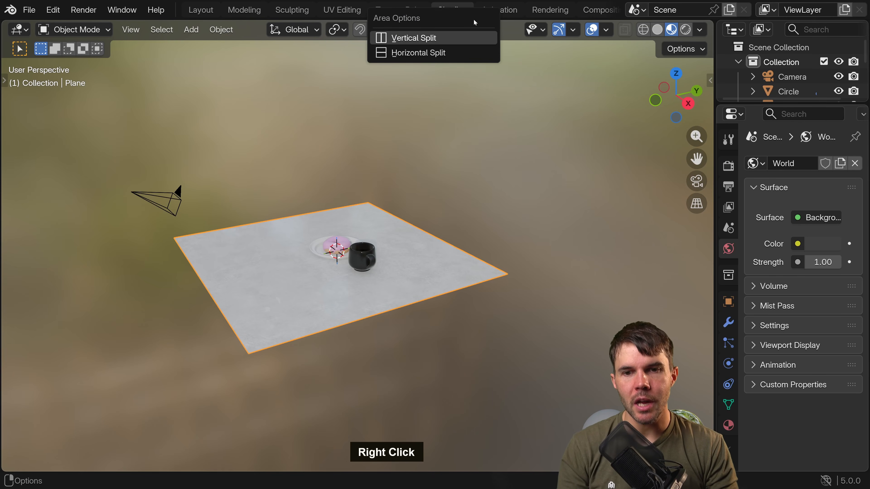
{"action": "left_click", "coordinate": [454, 38]}
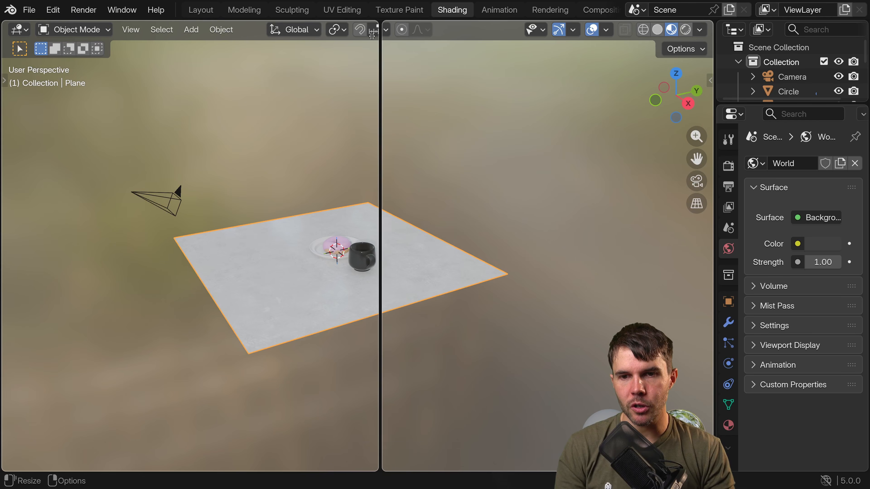
{"action": "left_click", "coordinate": [372, 57]}
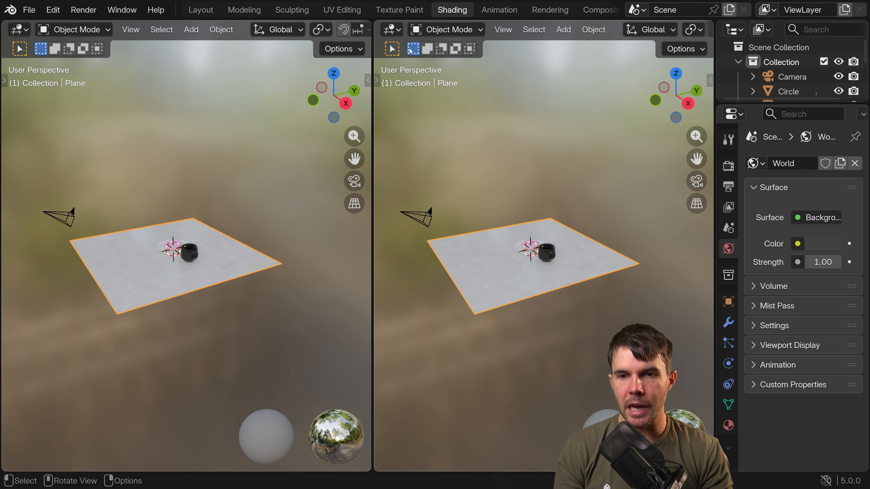
Change the second viewport into a Shader Editor and hide its sidebar.
{"action": "left_click", "coordinate": [397, 30]}
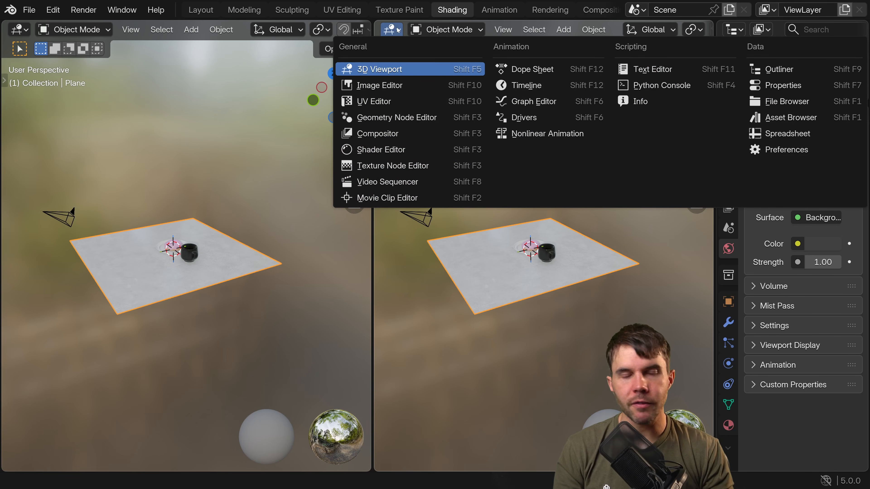
{"action": "middle_click", "coordinate": [398, 30]}
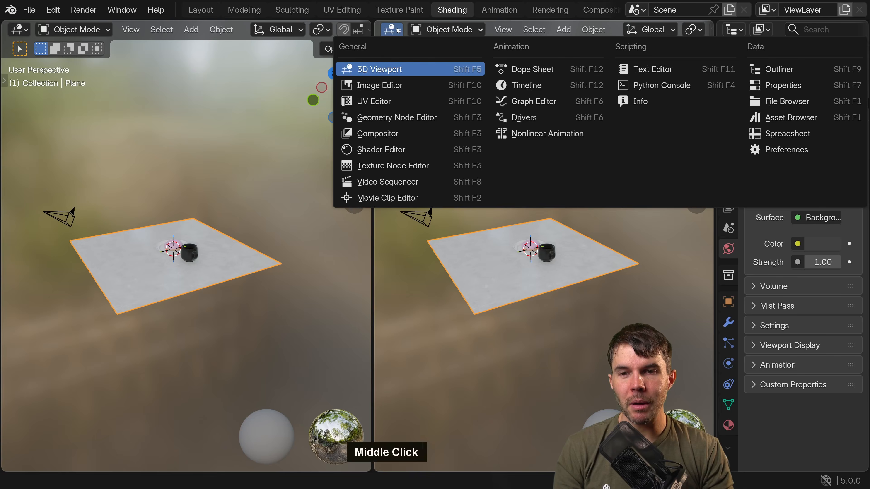
{"action": "middle_click_drag", "start_coordinate": [651, 30], "coordinate": [704, 21]}
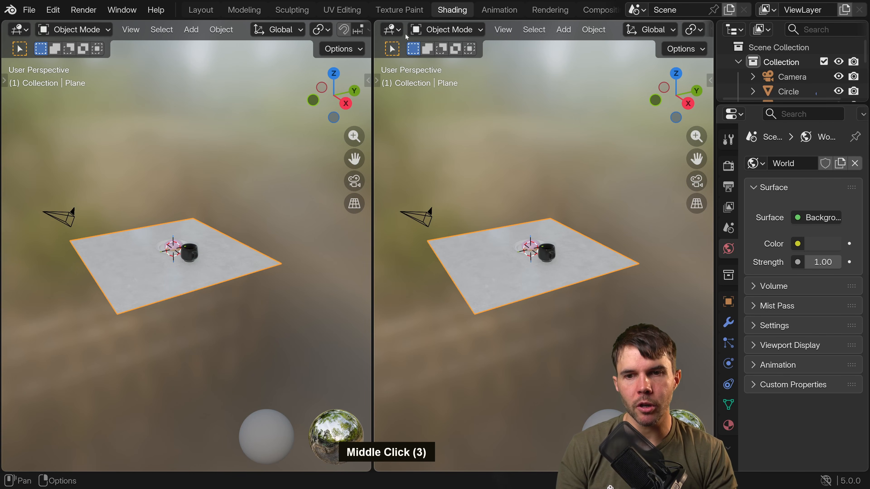
{"action": "middle_click_drag", "start_coordinate": [461, 30], "coordinate": [569, 11]}
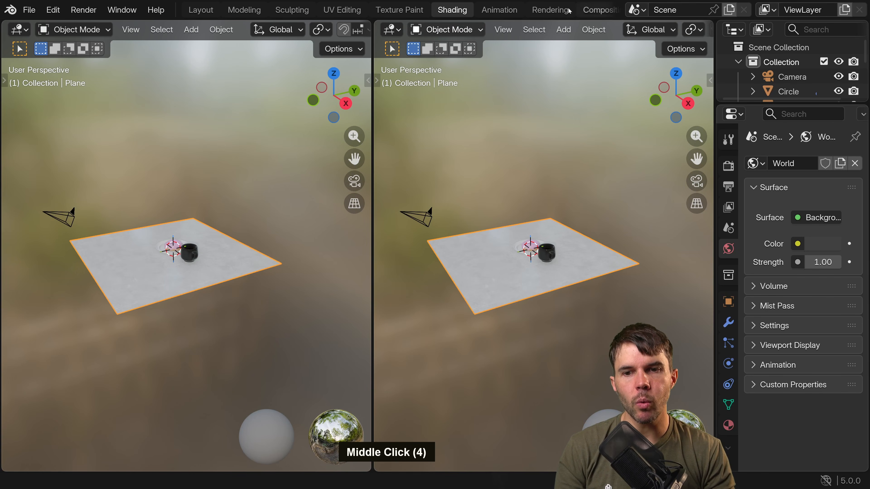
{"action": "left_click", "coordinate": [393, 30]}
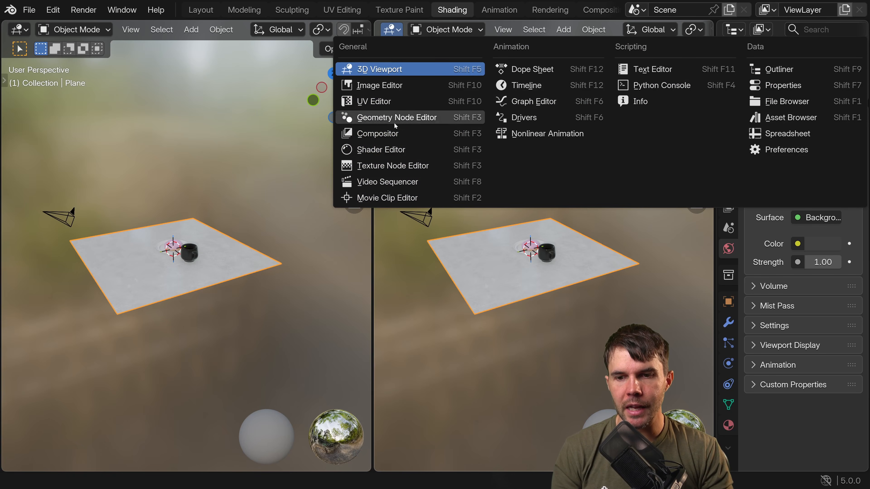
{"action": "left_click", "coordinate": [381, 149]}
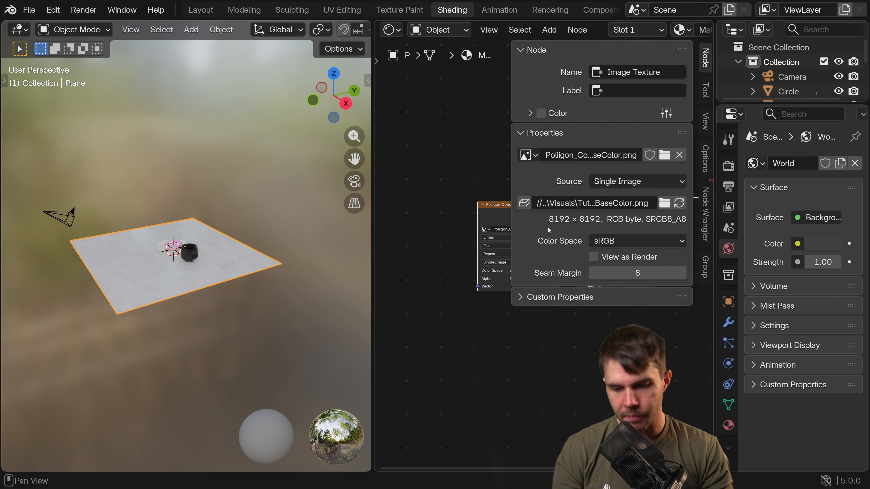
{"action": "key", "text": "n"}
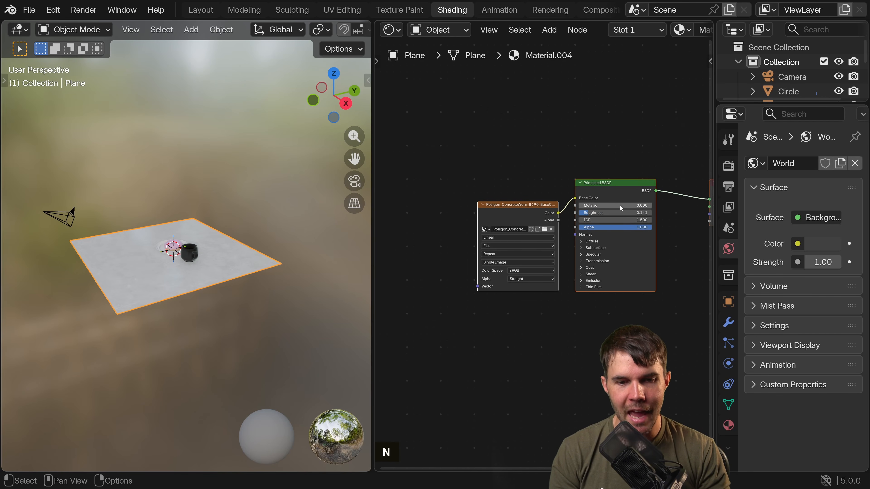
Frame the table material's three nodes alongside a closer view of the donut, plate and mug.
{"action": "middle_click_drag", "start_coordinate": [620, 208], "coordinate": [543, 202]}
{"action": "scroll", "coordinate": [263, 288], "scroll_direction": "up", "scroll_amount": 3}
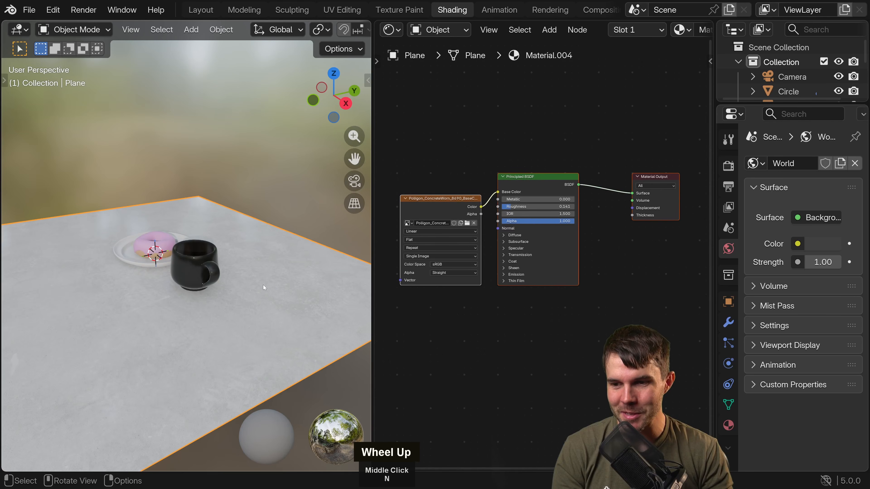
{"action": "middle_click_drag", "start_coordinate": [264, 287], "coordinate": [298, 284]}
{"action": "middle_click_drag", "start_coordinate": [533, 160], "coordinate": [536, 141]}
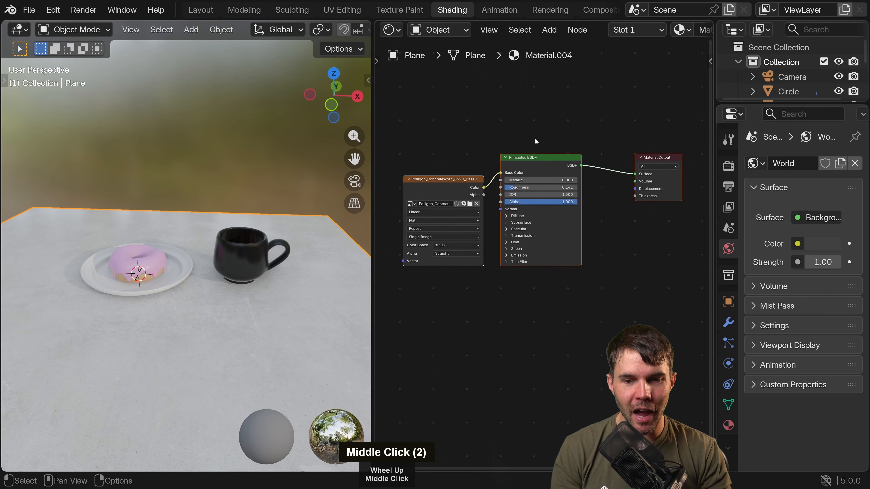
{"action": "middle_click_drag", "start_coordinate": [455, 223], "coordinate": [459, 206]}
{"action": "scroll", "coordinate": [458, 192], "scroll_direction": "up", "scroll_amount": 1}
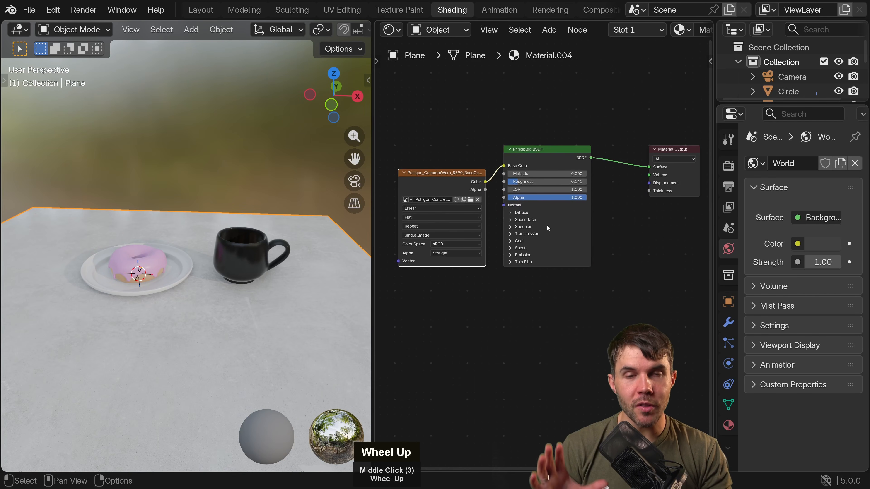
{"action": "scroll", "coordinate": [576, 215], "scroll_direction": "up", "scroll_amount": 1}
{"action": "middle_click_drag", "start_coordinate": [578, 227], "coordinate": [570, 225]}
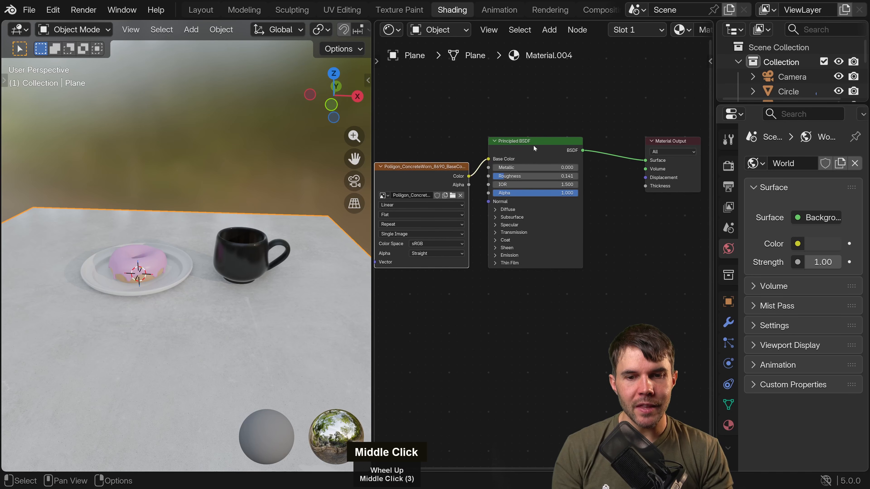
Nudge the Principled BSDF node down, show the Material properties, and resize the areas to give the properties more width.
{"action": "left_click_drag", "start_coordinate": [532, 147], "coordinate": [531, 156]}
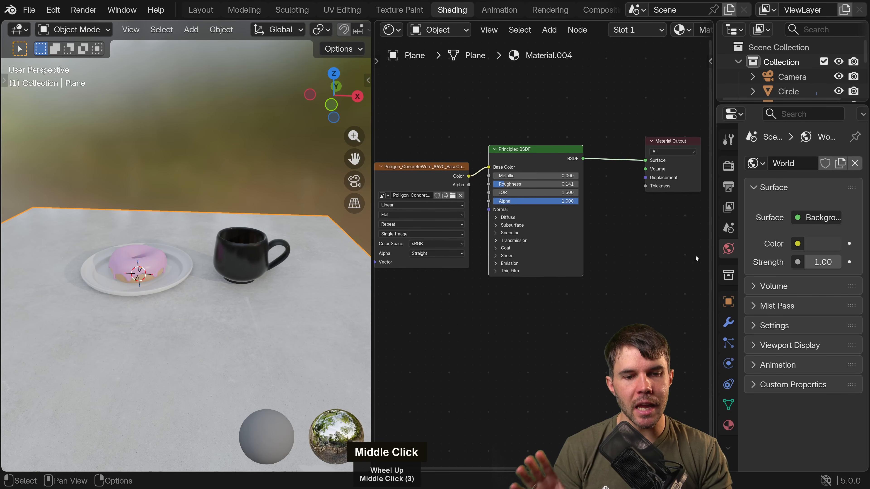
{"action": "left_click", "coordinate": [729, 425]}
{"action": "left_click_drag", "start_coordinate": [714, 375], "coordinate": [676, 375]}
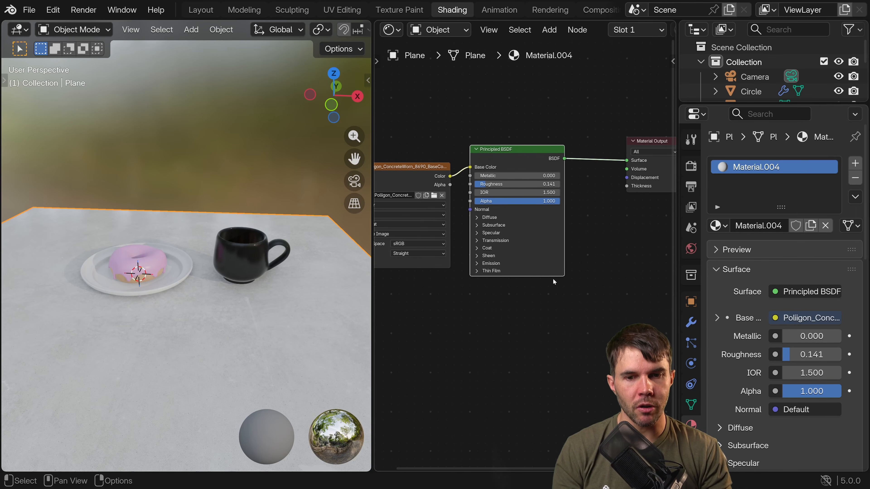
{"action": "middle_click_drag", "start_coordinate": [554, 279], "coordinate": [592, 259]}
{"action": "left_click_drag", "start_coordinate": [371, 225], "coordinate": [346, 225]}
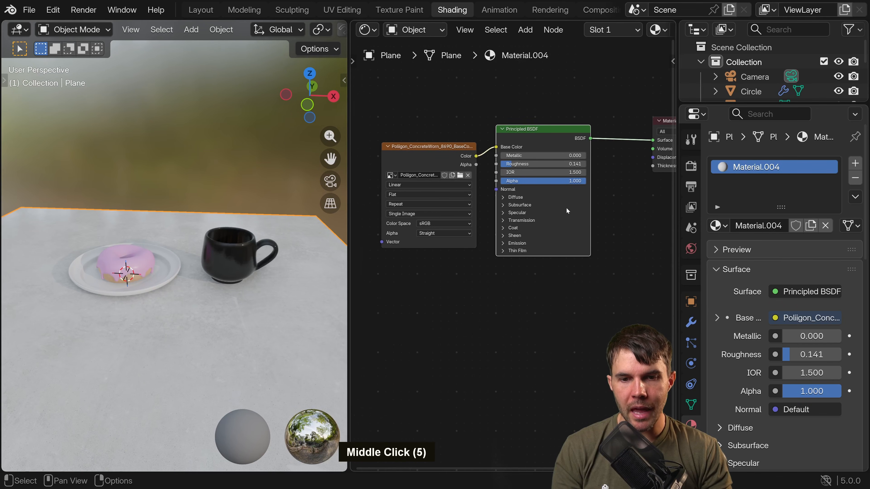
Try raising the Principled BSDF node's Roughness to 0.364, and look through the node options offered for Base Color.
{"action": "middle_click_drag", "start_coordinate": [566, 209], "coordinate": [560, 209]}
{"action": "scroll", "coordinate": [515, 189], "scroll_direction": "up", "scroll_amount": 1}
{"action": "left_click_drag", "start_coordinate": [521, 160], "coordinate": [534, 161]}
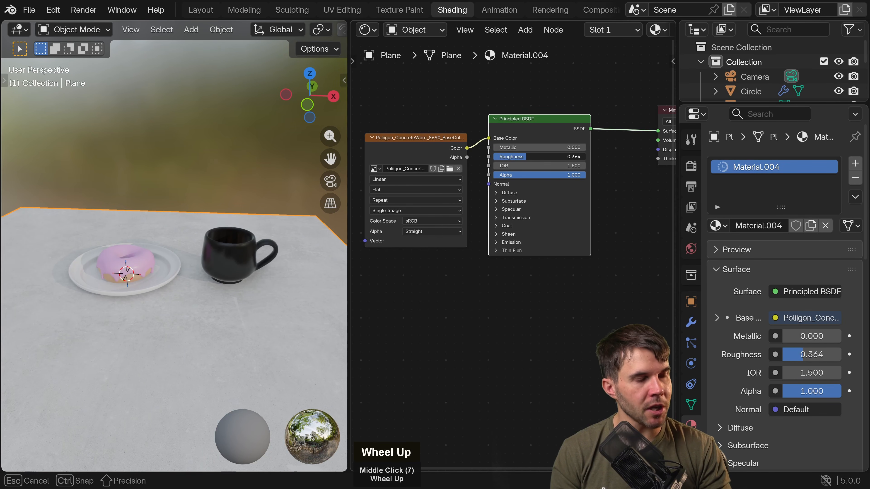
{"action": "right_click", "coordinate": [545, 157]}
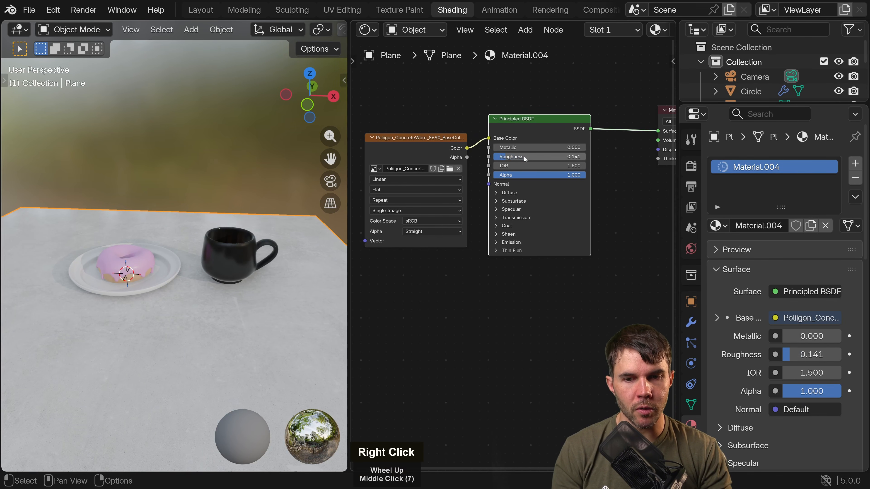
{"action": "left_click", "coordinate": [778, 319]}
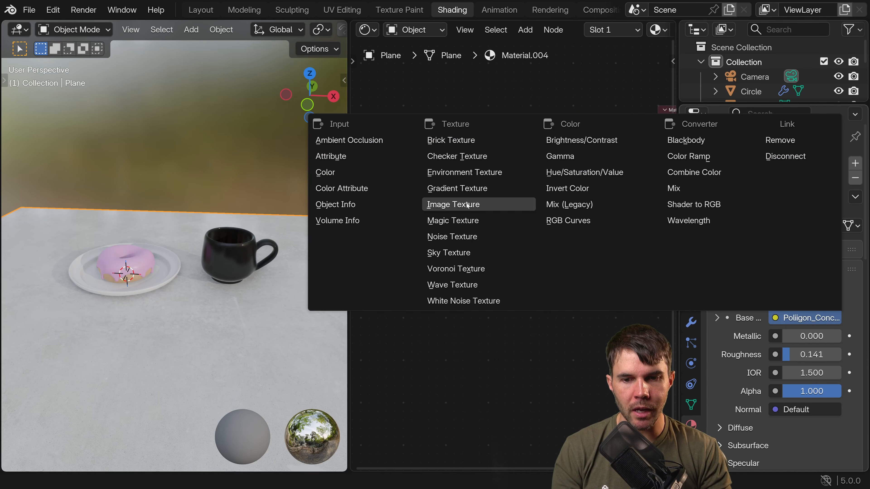
{"action": "left_click", "coordinate": [434, 152]}
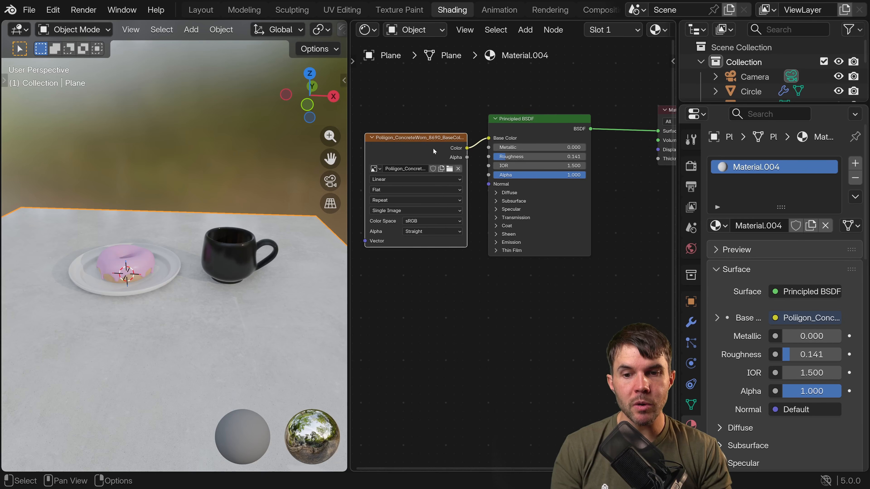
Move the Image Texture node slightly up and narrow the Material properties area to give the shader editor more room.
{"action": "left_click_drag", "start_coordinate": [437, 150], "coordinate": [439, 133]}
{"action": "double_click", "coordinate": [719, 273]}
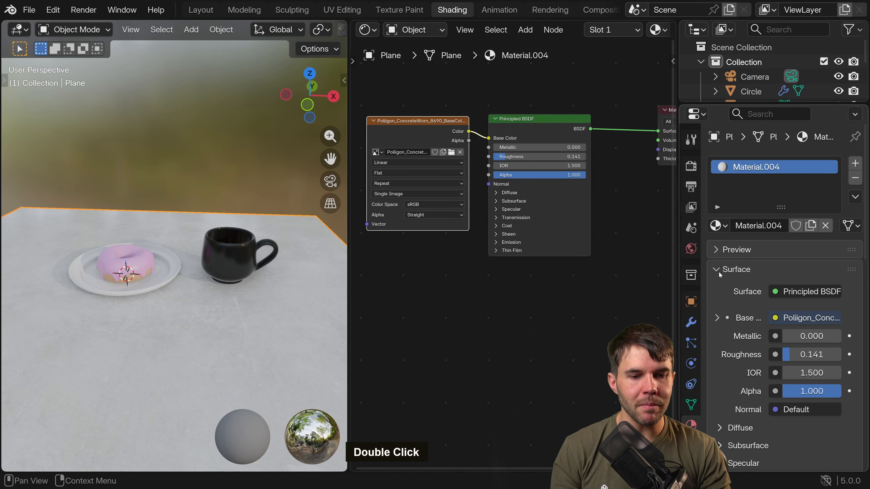
{"action": "left_click_drag", "start_coordinate": [678, 293], "coordinate": [632, 295]}
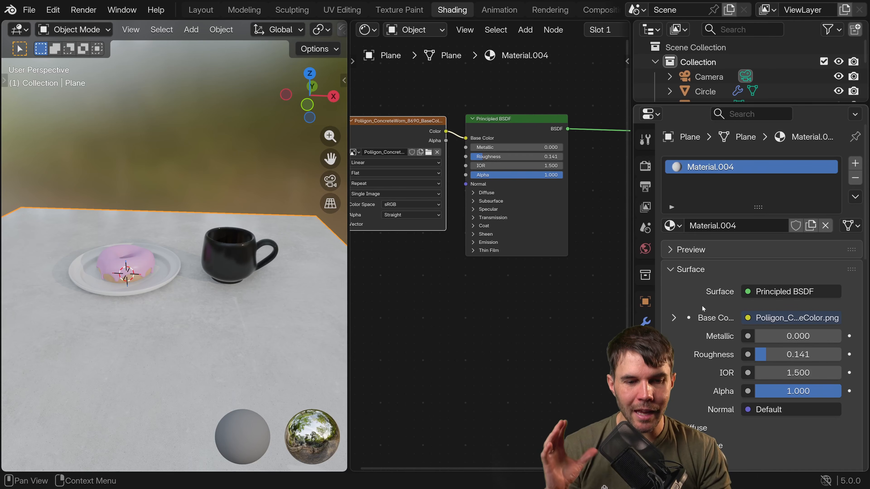
{"action": "middle_click_drag", "start_coordinate": [724, 281], "coordinate": [732, 287]}
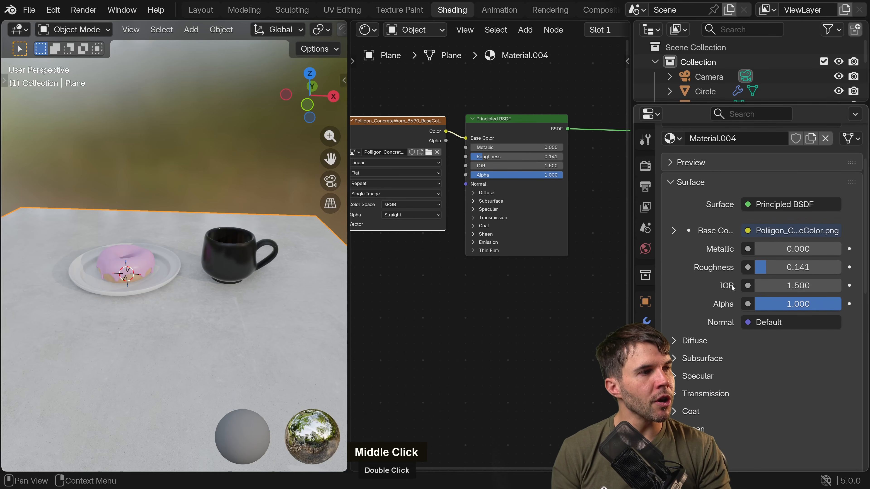
{"action": "left_click_drag", "start_coordinate": [632, 275], "coordinate": [738, 273]}
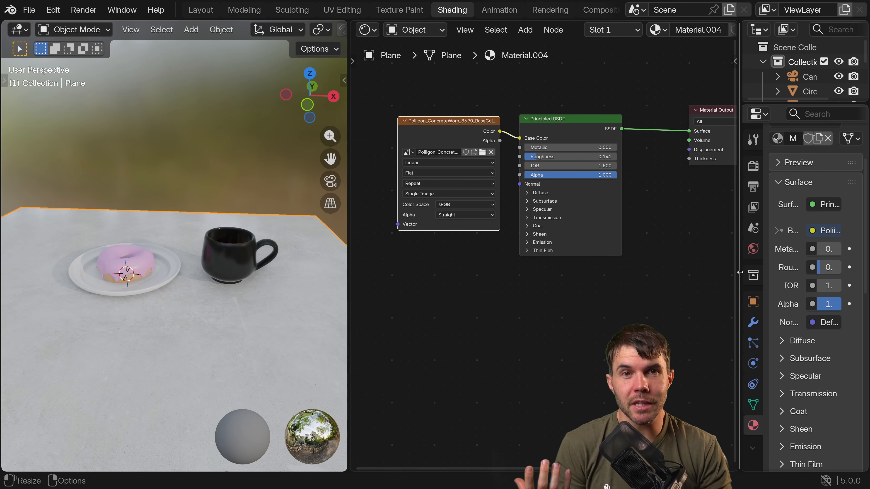
Rearrange the Image Texture, Principled BSDF and Material Output nodes, with a wider gap between the image and the shader.
{"action": "middle_click_drag", "start_coordinate": [436, 32], "coordinate": [445, 31]}
{"action": "middle_click_drag", "start_coordinate": [528, 120], "coordinate": [515, 133]}
{"action": "left_click_drag", "start_coordinate": [463, 143], "coordinate": [428, 139]}
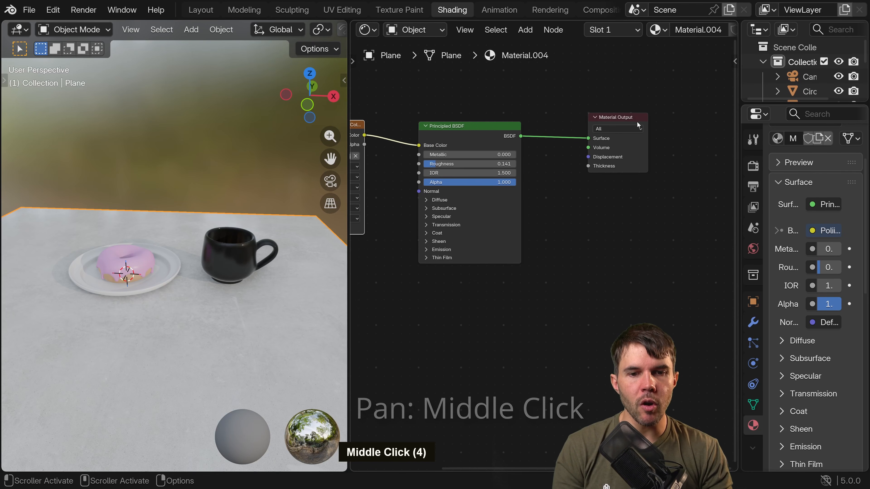
{"action": "left_click_drag", "start_coordinate": [630, 119], "coordinate": [613, 126]}
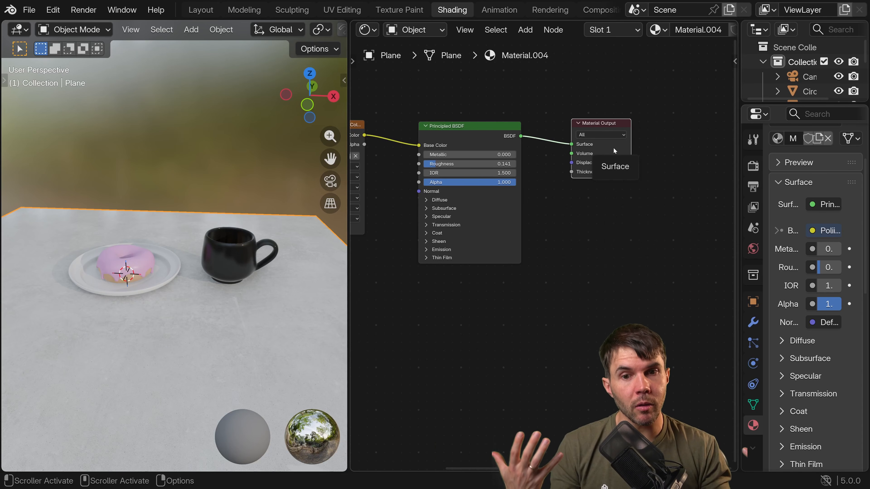
{"action": "middle_click_drag", "start_coordinate": [530, 115], "coordinate": [551, 111]}
{"action": "left_click_drag", "start_coordinate": [487, 133], "coordinate": [506, 133]}
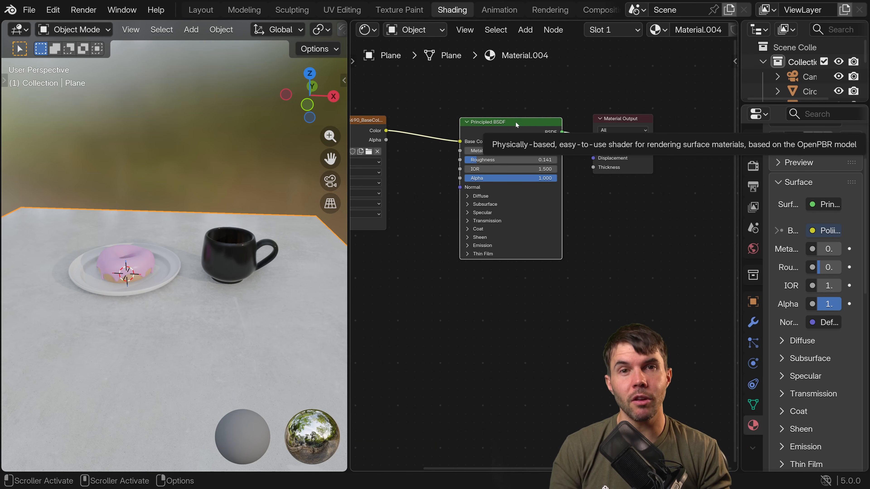
Widen the 3D viewport by narrowing the shader editor beside it.
{"action": "middle_click_drag", "start_coordinate": [404, 158], "coordinate": [481, 152]}
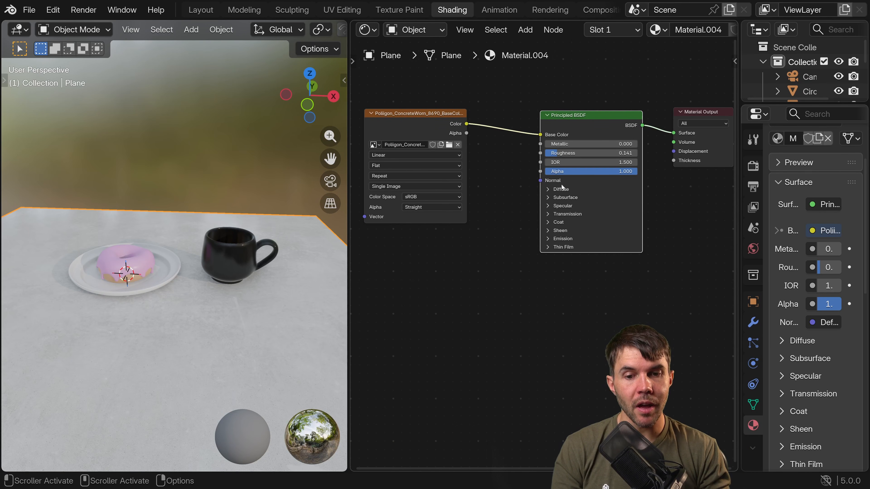
{"action": "middle_click_drag", "start_coordinate": [591, 187], "coordinate": [621, 165]}
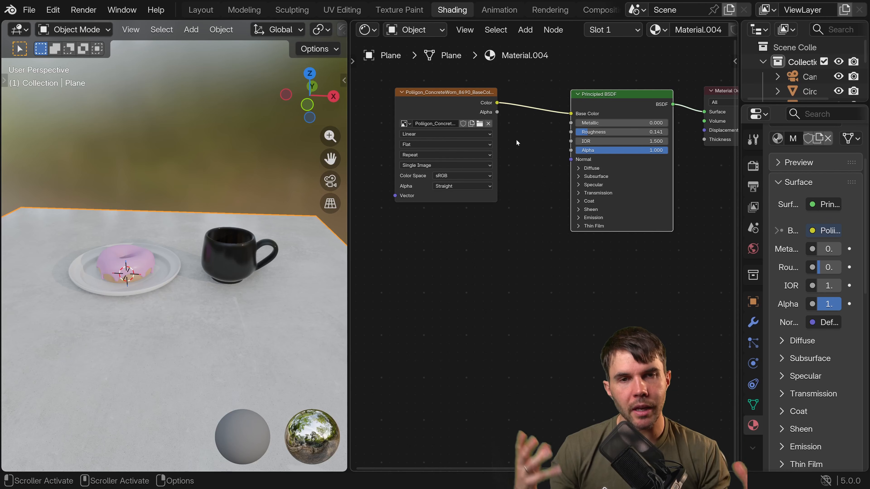
{"action": "middle_click_drag", "start_coordinate": [516, 139], "coordinate": [542, 141]}
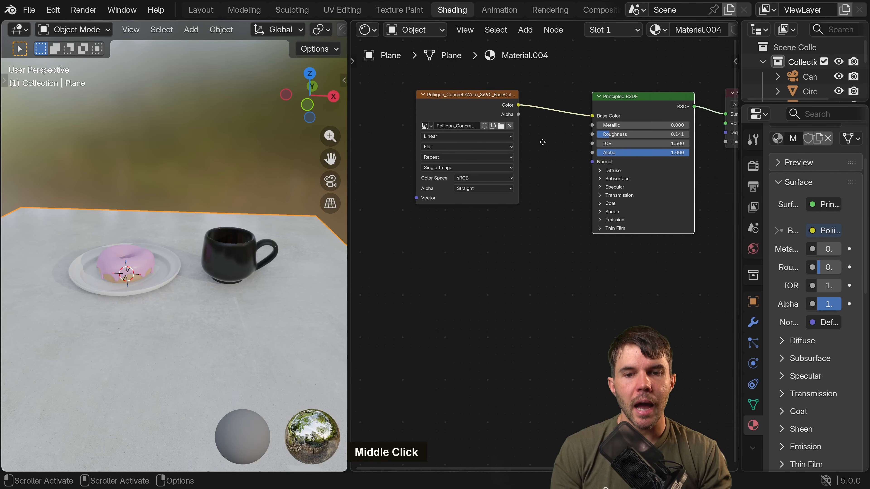
{"action": "scroll", "coordinate": [543, 141], "scroll_direction": "up", "scroll_amount": 1}
{"action": "middle_click_drag", "start_coordinate": [537, 174], "coordinate": [544, 172]}
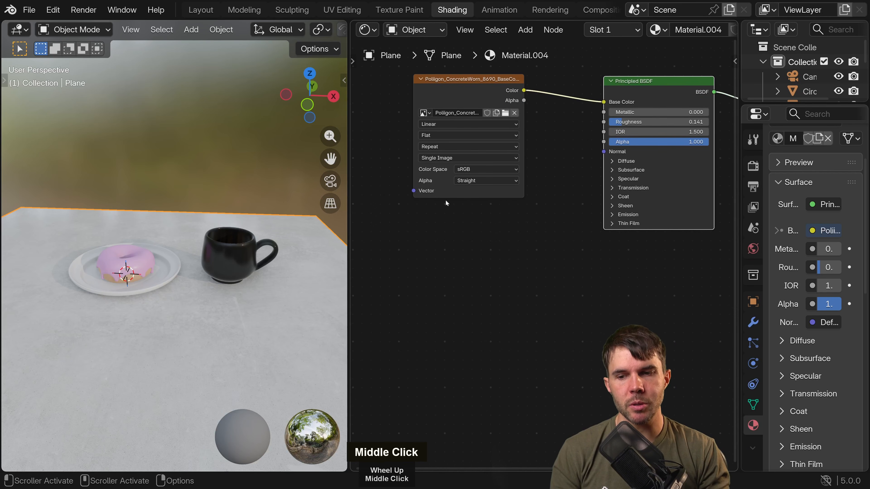
{"action": "middle_click_drag", "start_coordinate": [306, 260], "coordinate": [341, 266]}
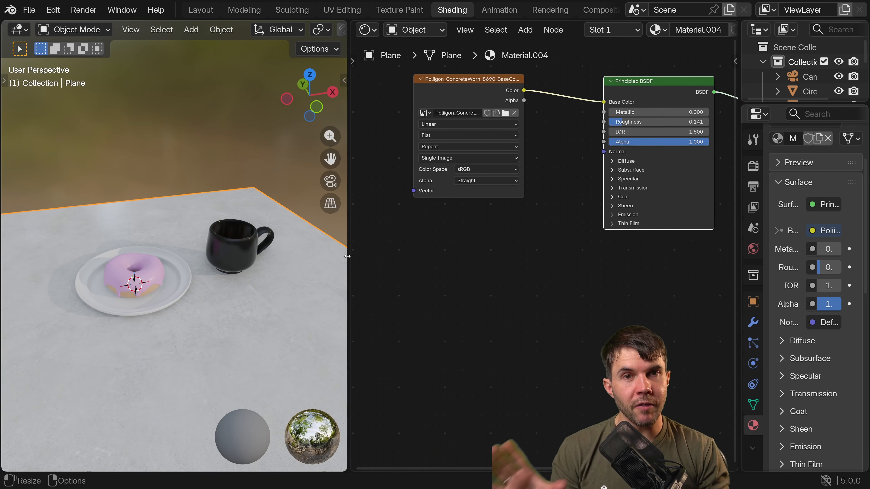
{"action": "left_click_drag", "start_coordinate": [347, 257], "coordinate": [407, 256]}
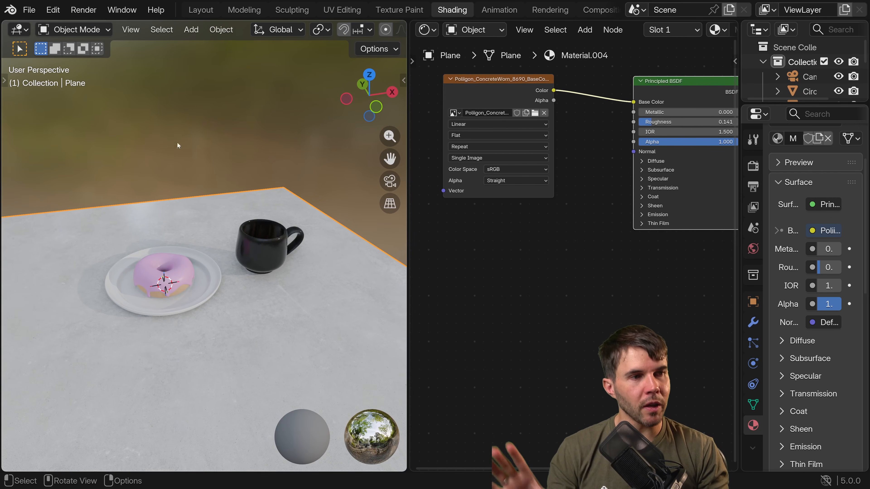
Compare the scene in Solid and Rendered viewport shading, ending back in Material Preview.
{"action": "middle_click_drag", "start_coordinate": [271, 249], "coordinate": [308, 137]}
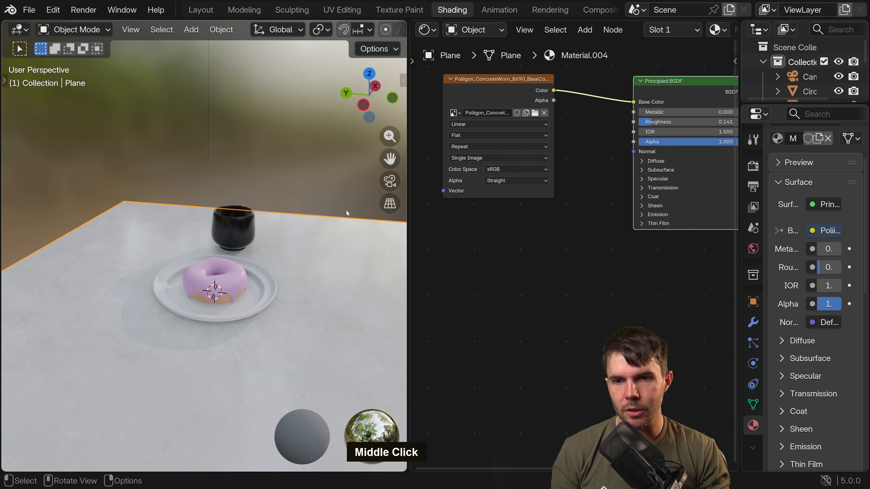
{"action": "scroll", "coordinate": [371, 32], "scroll_direction": "down", "scroll_amount": 5}
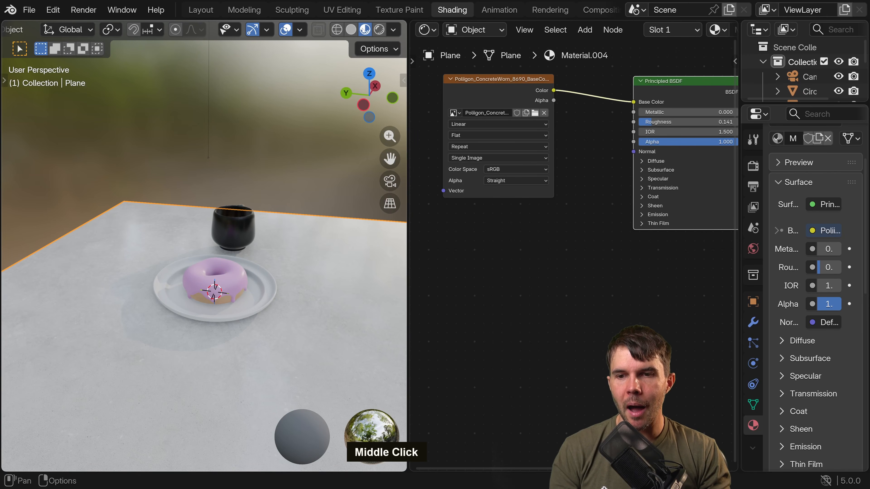
{"action": "left_click", "coordinate": [355, 32]}
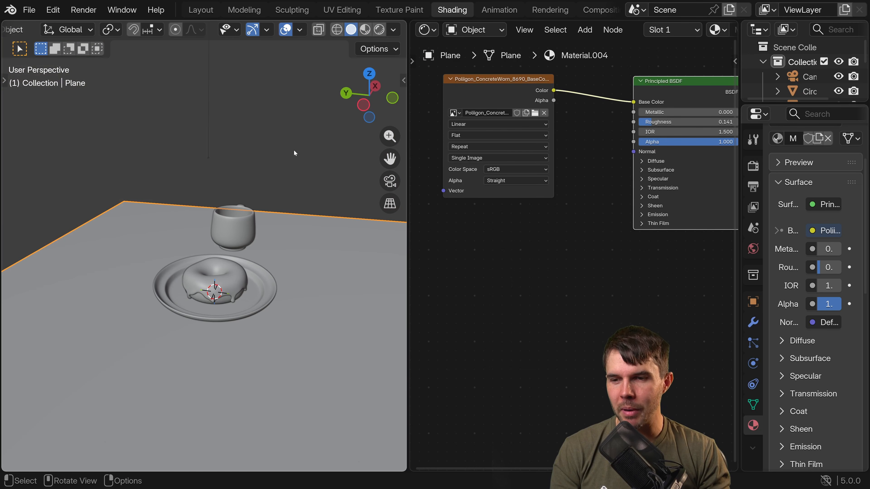
{"action": "left_click", "coordinate": [379, 30]}
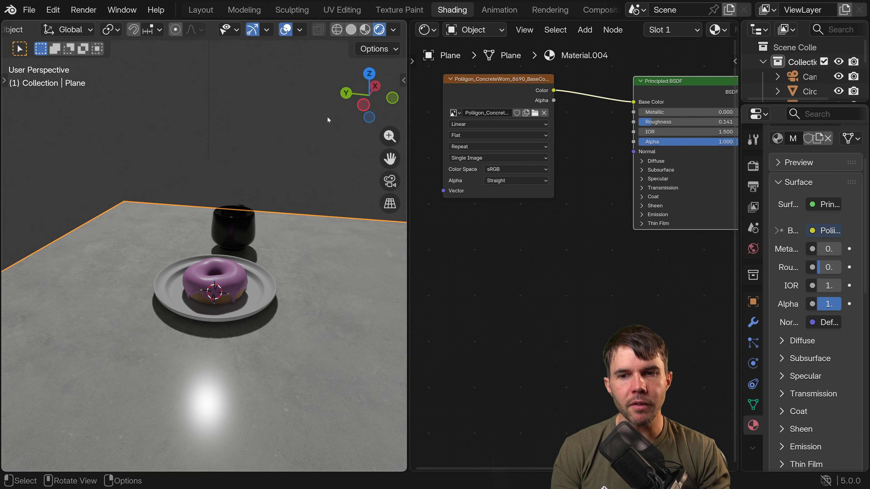
{"action": "left_click", "coordinate": [365, 30]}
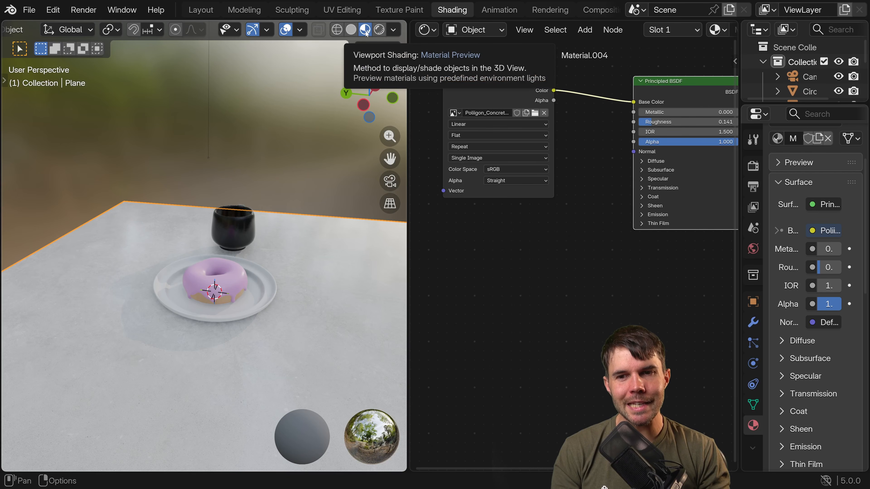
Try the city, interior and night environments as the material preview lighting and view the table under them.
{"action": "mouse_move", "coordinate": [297, 295]}
{"action": "middle_mouse_down"}
{"action": "mouse_move", "coordinate": [286, 307]}
{"action": "mouse_move", "coordinate": [306, 309]}
{"action": "middle_mouse_up"}
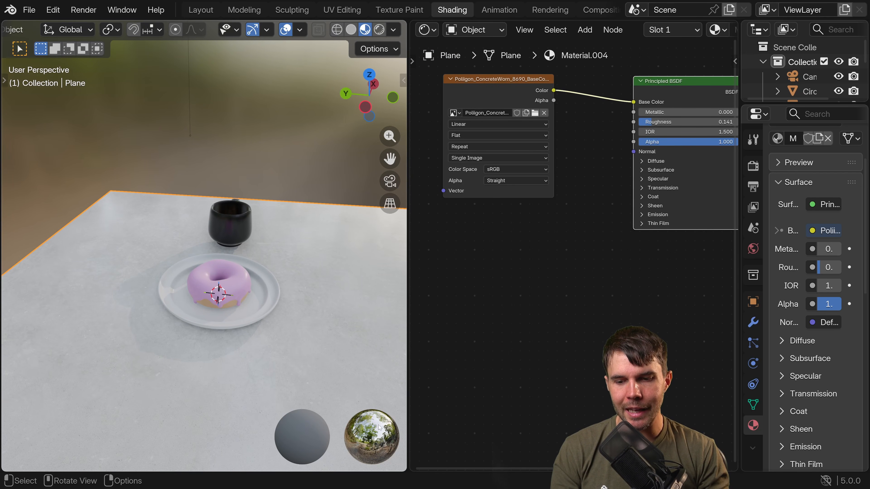
{"action": "middle_click_drag", "start_coordinate": [308, 247], "coordinate": [336, 220]}
{"action": "left_click", "coordinate": [393, 30]}
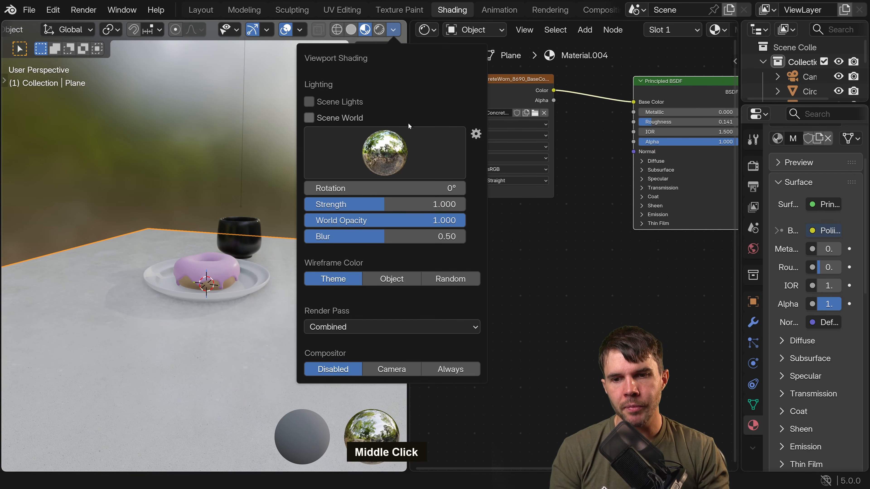
{"action": "left_click", "coordinate": [385, 152]}
{"action": "left_click", "coordinate": [392, 201]}
{"action": "left_click", "coordinate": [379, 174]}
{"action": "left_click", "coordinate": [342, 202]}
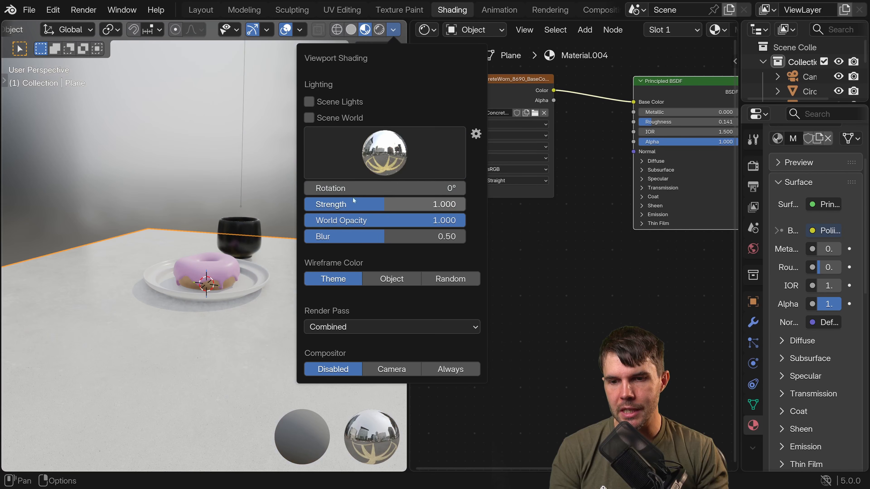
{"action": "left_click", "coordinate": [380, 170]}
{"action": "left_click", "coordinate": [433, 207]}
{"action": "left_click", "coordinate": [431, 165]}
{"action": "left_click", "coordinate": [462, 204]}
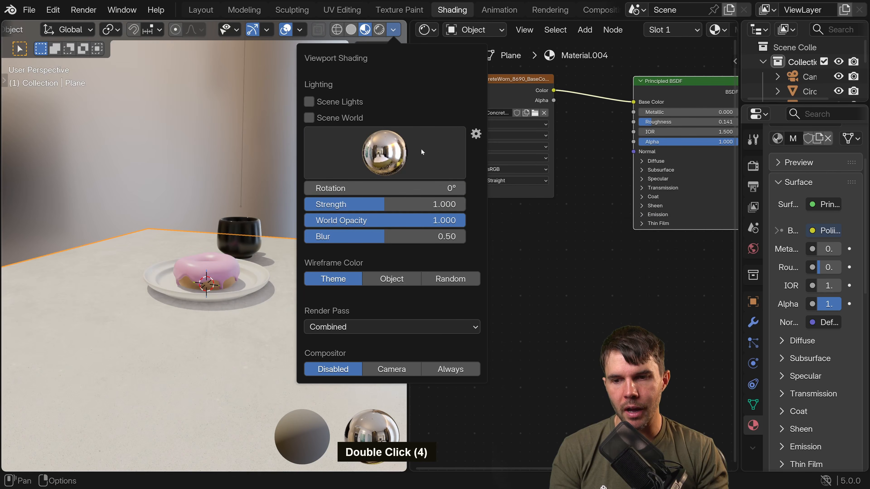
{"action": "left_click", "coordinate": [421, 148]}
{"action": "left_click", "coordinate": [507, 204]}
{"action": "mouse_move", "coordinate": [241, 153]}
{"action": "middle_mouse_down"}
{"action": "mouse_move", "coordinate": [205, 171]}
{"action": "mouse_move", "coordinate": [227, 119]}
{"action": "mouse_move", "coordinate": [188, 157]}
{"action": "mouse_move", "coordinate": [350, 161]}
{"action": "middle_mouse_up"}
{"action": "scroll", "coordinate": [227, 120], "scroll_direction": "up", "scroll_amount": 2}
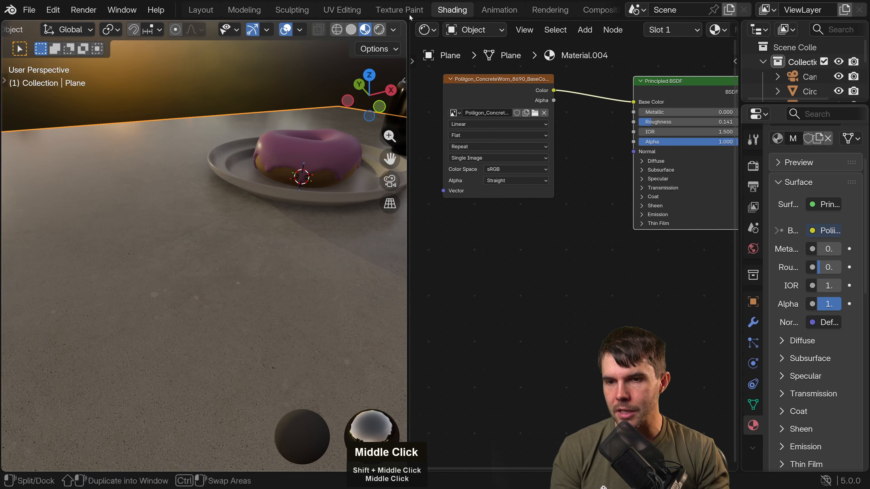
Try the studio, sunrise, forest, courtyard and city environments as the material preview lighting.
{"action": "left_click", "coordinate": [393, 29]}
{"action": "left_click", "coordinate": [419, 136]}
{"action": "left_click", "coordinate": [557, 207]}
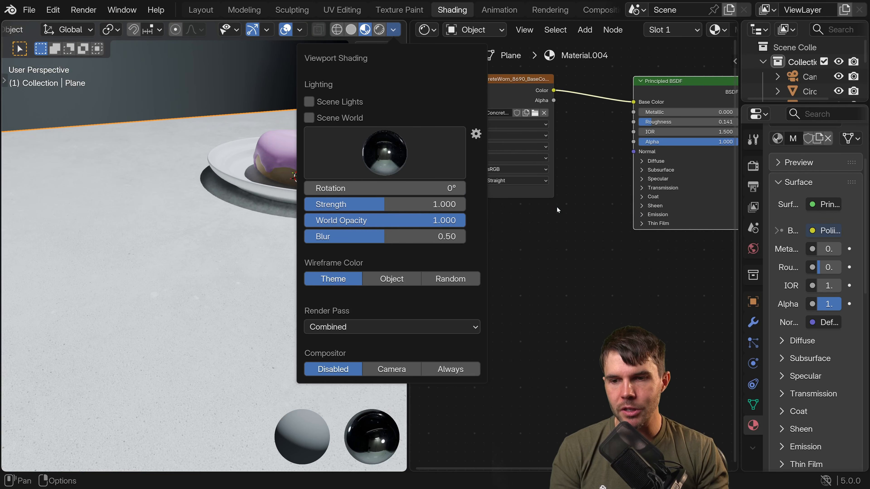
{"action": "left_click", "coordinate": [426, 150]}
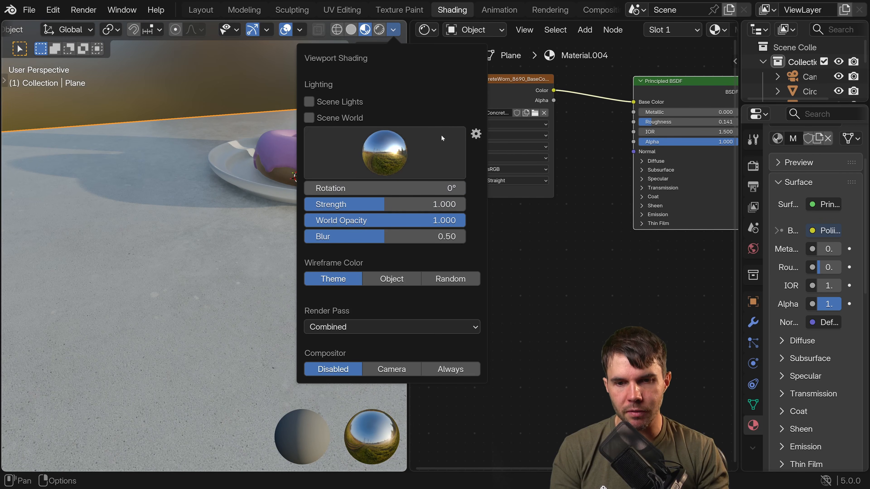
{"action": "left_click", "coordinate": [425, 151]}
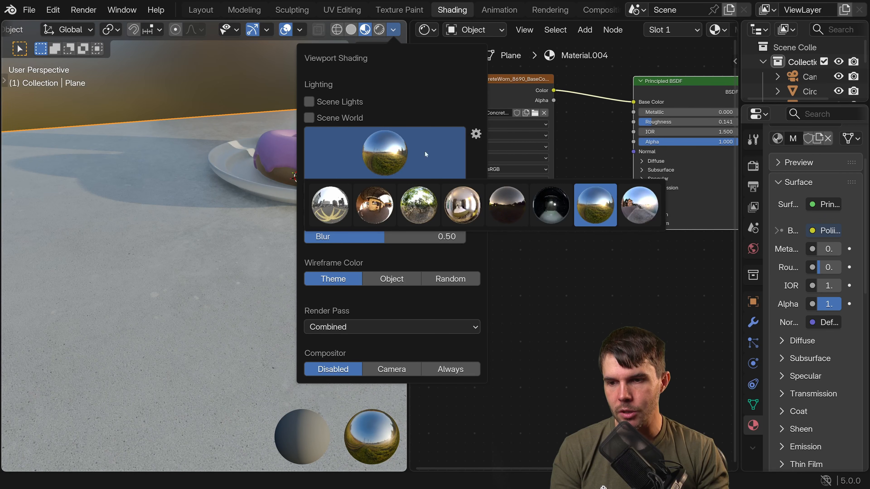
{"action": "left_click", "coordinate": [418, 205]}
{"action": "left_click", "coordinate": [396, 158]}
{"action": "left_click", "coordinate": [374, 202]}
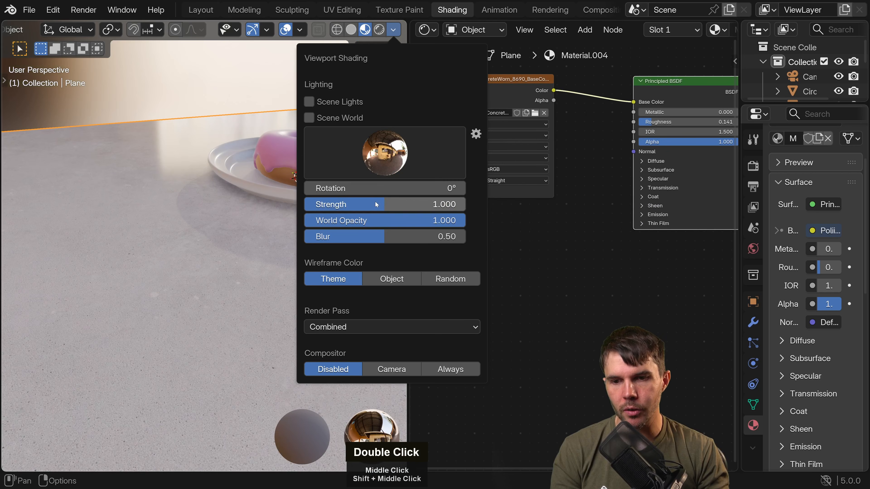
{"action": "left_click", "coordinate": [379, 157]}
{"action": "left_click", "coordinate": [327, 204]}
{"action": "mouse_move", "coordinate": [255, 57]}
{"action": "middle_mouse_down"}
{"action": "mouse_move", "coordinate": [345, 134]}
{"action": "mouse_move", "coordinate": [363, 96]}
{"action": "middle_mouse_up"}
Set the material preview lighting to the forest environment and view the empty tabletop in front of the plate.
{"action": "left_click", "coordinate": [393, 29]}
{"action": "left_click", "coordinate": [397, 152]}
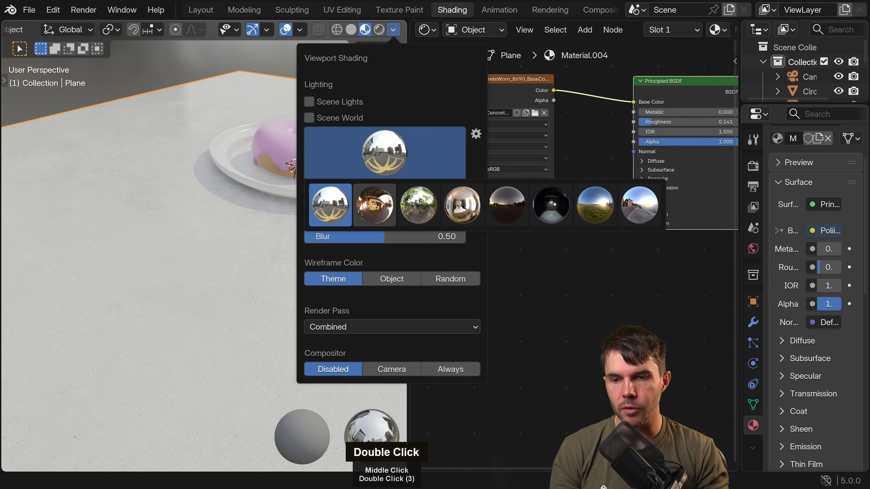
{"action": "left_click", "coordinate": [417, 206]}
{"action": "middle_click_drag", "start_coordinate": [175, 90], "coordinate": [217, 74]}
{"action": "middle_click_drag", "start_coordinate": [223, 133], "coordinate": [202, 65], "text": "shift"}
{"action": "middle_click_drag", "start_coordinate": [187, 74], "coordinate": [229, 61]}
{"action": "scroll", "coordinate": [566, 191], "scroll_direction": "down", "scroll_amount": 2}
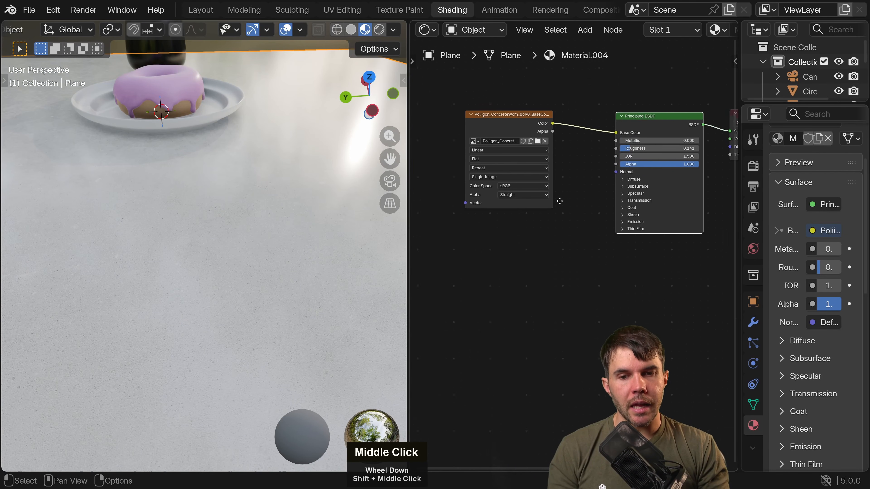
Add an Image Texture node and place it below the base color texture node.
{"action": "middle_click_drag", "start_coordinate": [561, 192], "coordinate": [515, 198]}
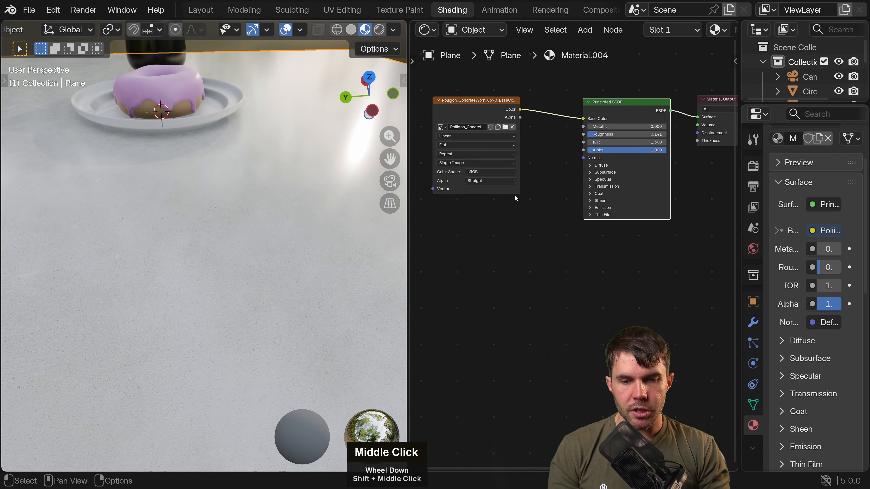
{"action": "left_click", "coordinate": [585, 30]}
{"action": "left_click", "coordinate": [588, 31]}
{"action": "left_click", "coordinate": [588, 31]}
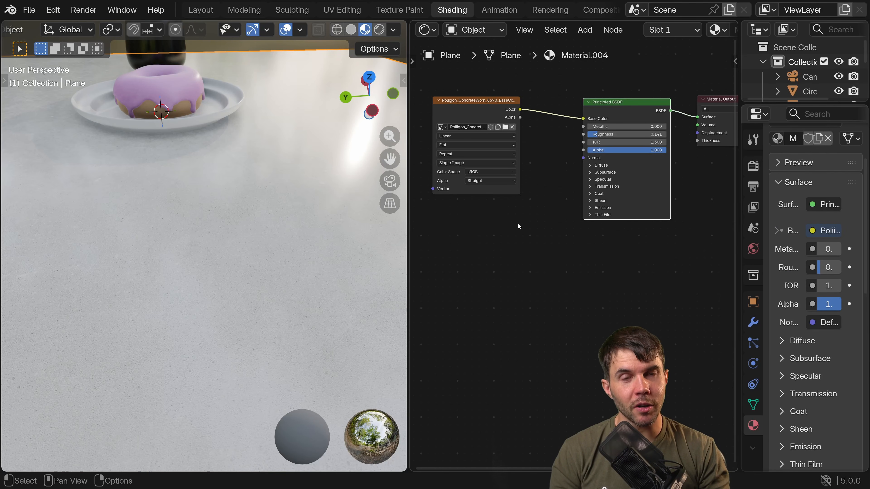
{"action": "key", "text": "shift+a"}
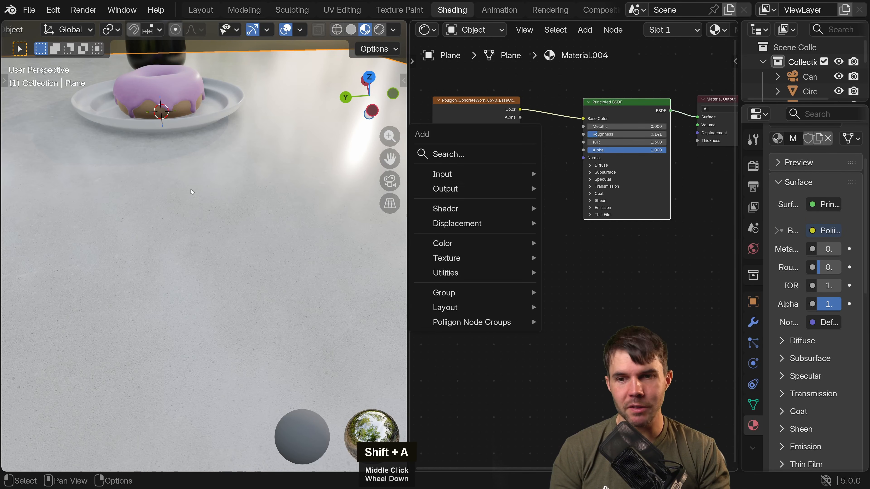
{"action": "key", "text": "shift+a"}
{"action": "key", "text": "shift+a"}
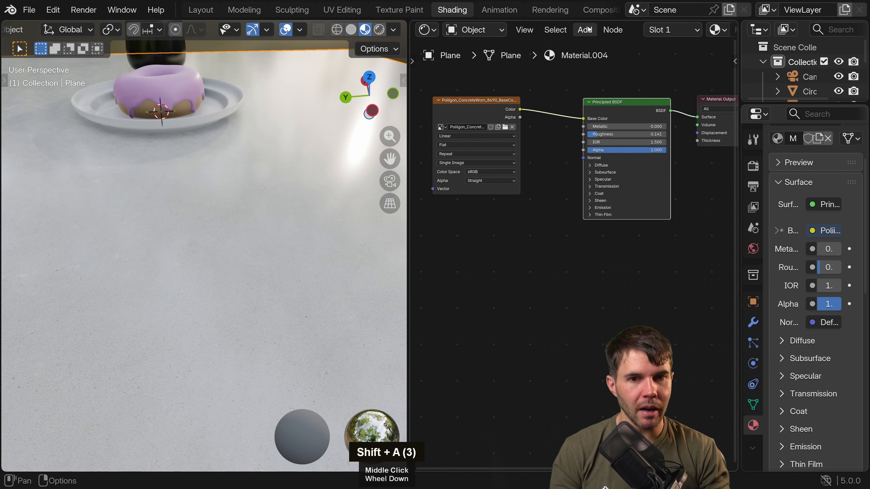
{"action": "left_click", "coordinate": [586, 34]}
{"action": "mouse_move", "coordinate": [613, 131]}
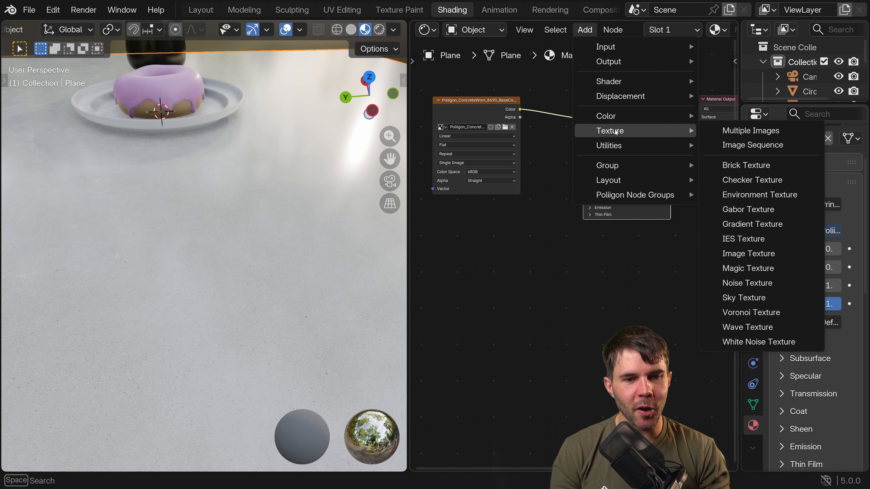
{"action": "left_click", "coordinate": [750, 254]}
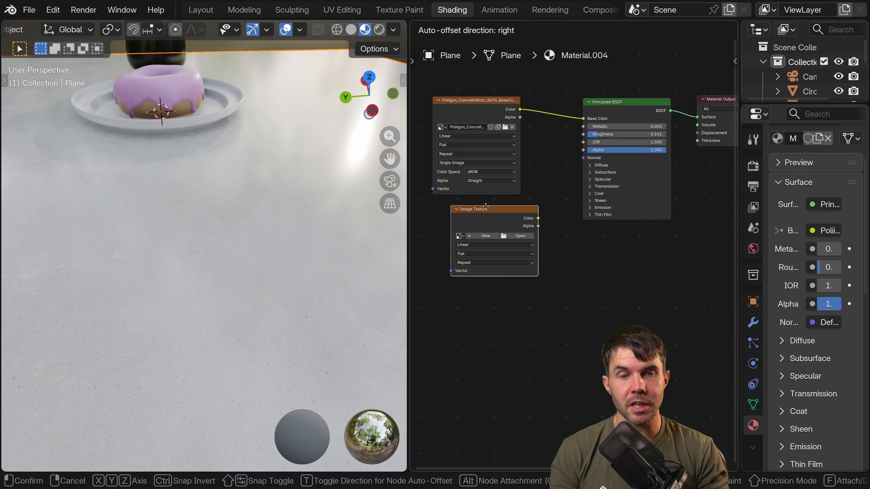
{"action": "left_click", "coordinate": [468, 199]}
Load Poliigon_ConcreteWorn_8690_Normal.png from the recent 8K folder into the new Image Texture node.
{"action": "middle_click_drag", "start_coordinate": [513, 227], "coordinate": [549, 221]}
{"action": "left_click", "coordinate": [542, 224]}
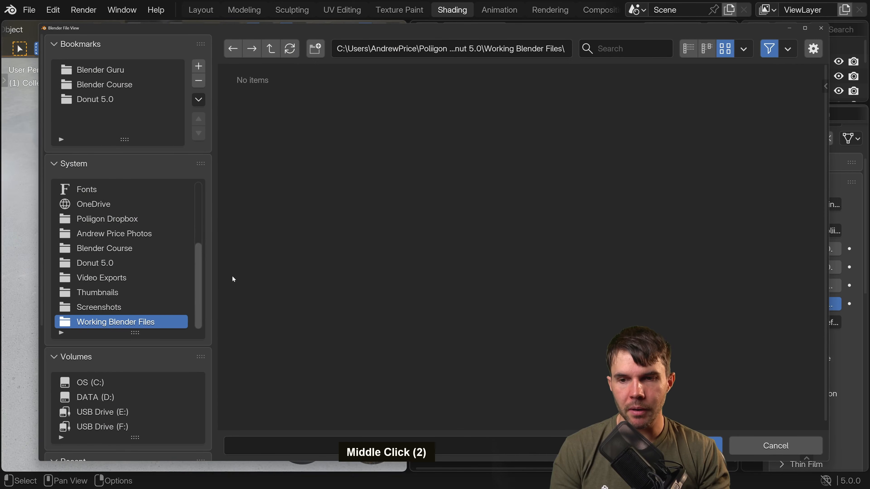
{"action": "scroll", "coordinate": [123, 274], "scroll_direction": "down", "scroll_amount": 5}
{"action": "left_click", "coordinate": [89, 369]}
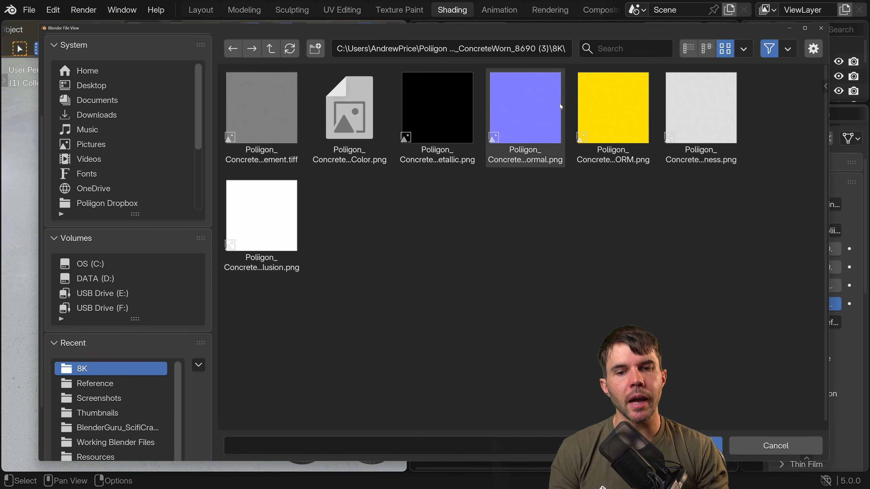
{"action": "left_click", "coordinate": [532, 162]}
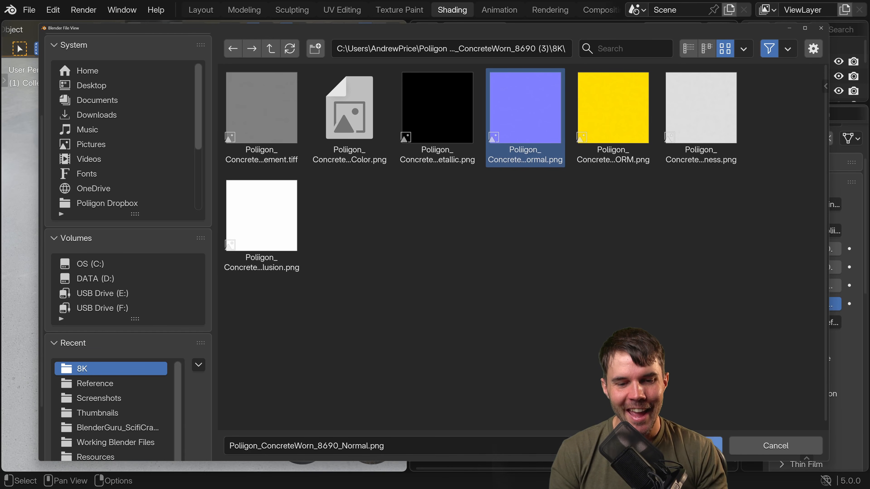
{"action": "left_click", "coordinate": [675, 446]}
Connect the normal texture's Color output to the Principled BSDF's Normal input and inspect the tabletop's reflections up close.
{"action": "middle_click_drag", "start_coordinate": [587, 253], "coordinate": [552, 261]}
{"action": "scroll", "coordinate": [552, 246], "scroll_direction": "up", "scroll_amount": 2}
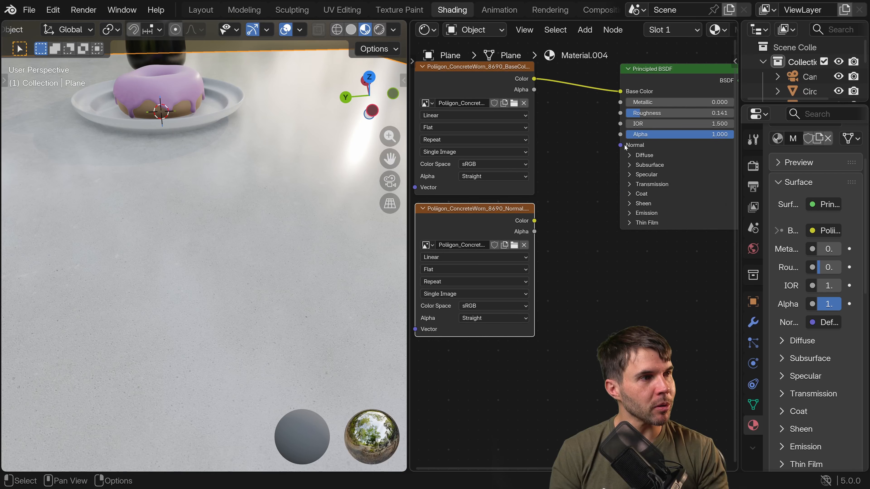
{"action": "double_click", "coordinate": [664, 74]}
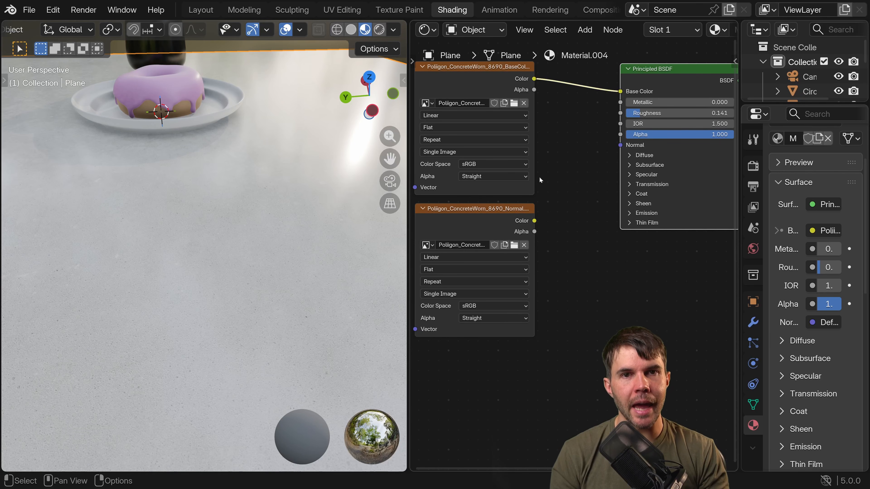
{"action": "left_click", "coordinate": [483, 210]}
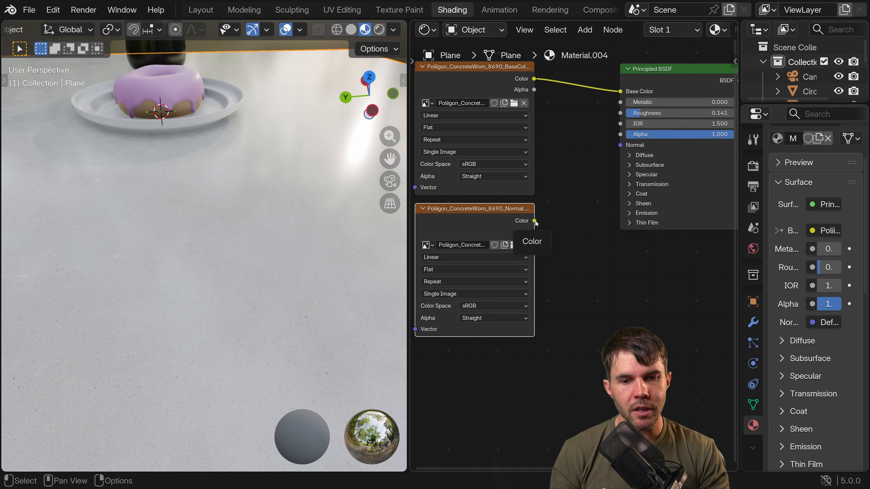
{"action": "left_click_drag", "start_coordinate": [535, 221], "coordinate": [552, 223]}
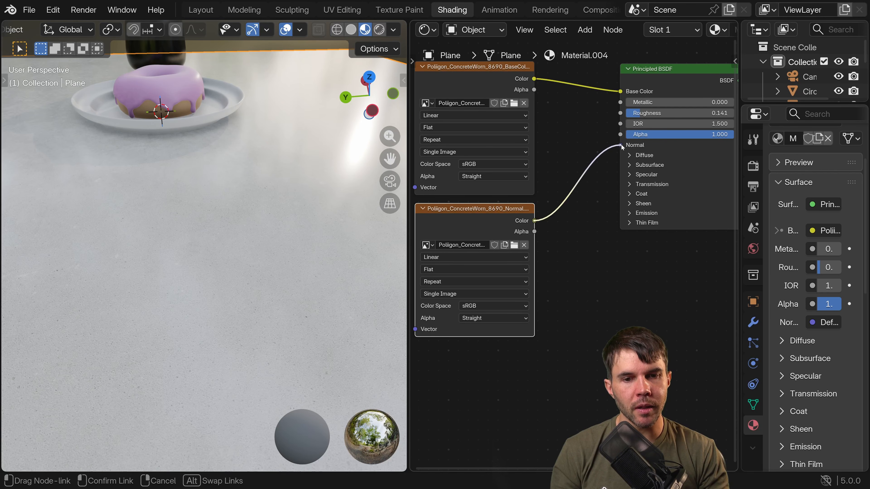
{"action": "left_click_drag", "start_coordinate": [640, 242], "coordinate": [640, 243]}
{"action": "middle_click_drag", "start_coordinate": [275, 234], "coordinate": [270, 185]}
{"action": "scroll", "coordinate": [291, 273], "scroll_direction": "up", "scroll_amount": 2}
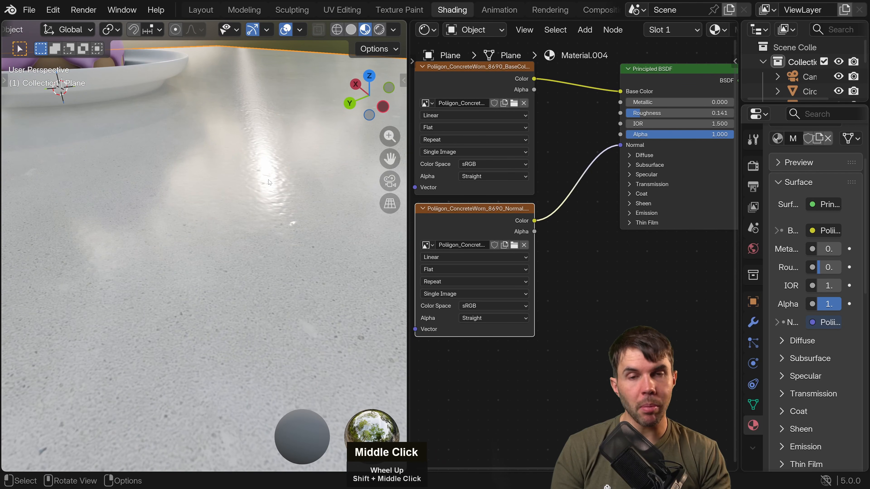
Review the direct link from the normal texture's Color output to the Principled BSDF's Normal input alongside the tabletop's shading.
{"action": "scroll", "coordinate": [268, 195], "scroll_direction": "down", "scroll_amount": 3}
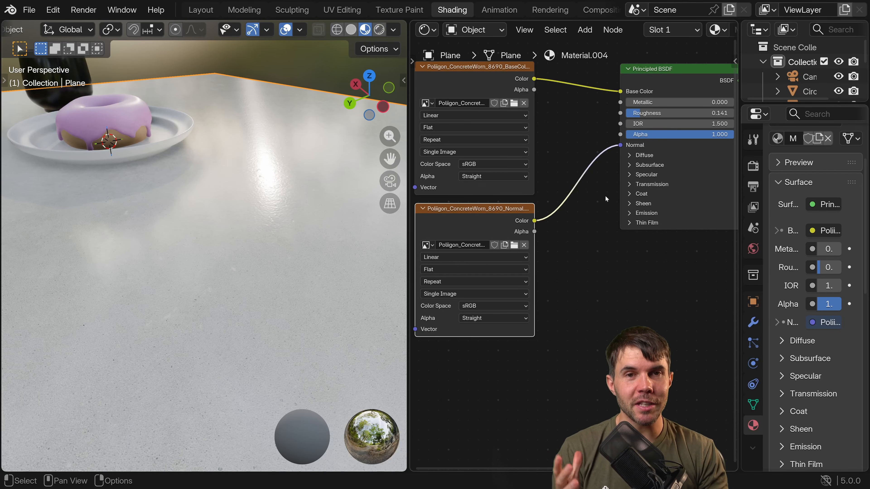
{"action": "scroll", "coordinate": [586, 227], "scroll_direction": "up", "scroll_amount": 2}
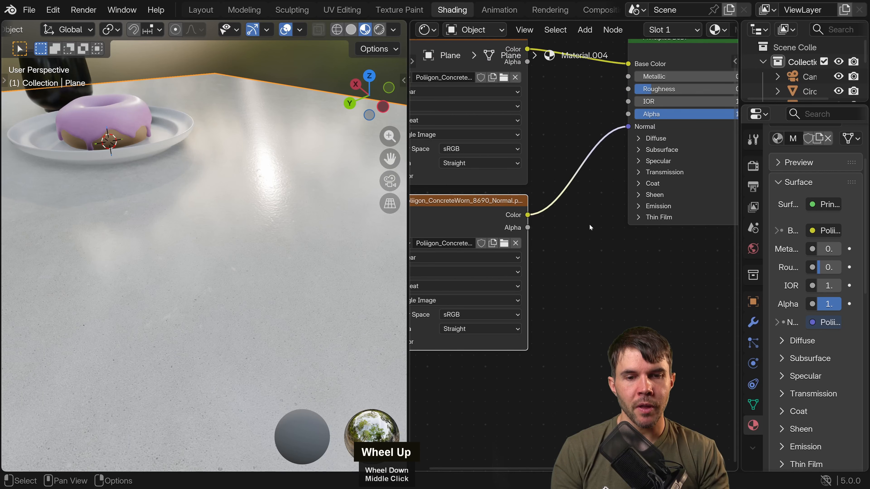
{"action": "middle_click_drag", "start_coordinate": [548, 212], "coordinate": [538, 211]}
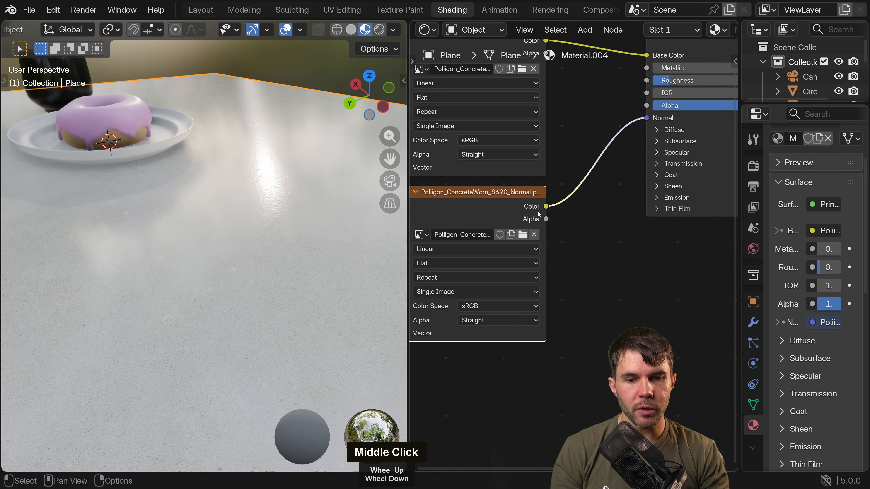
{"action": "left_click", "coordinate": [672, 141]}
{"action": "left_click", "coordinate": [664, 138]}
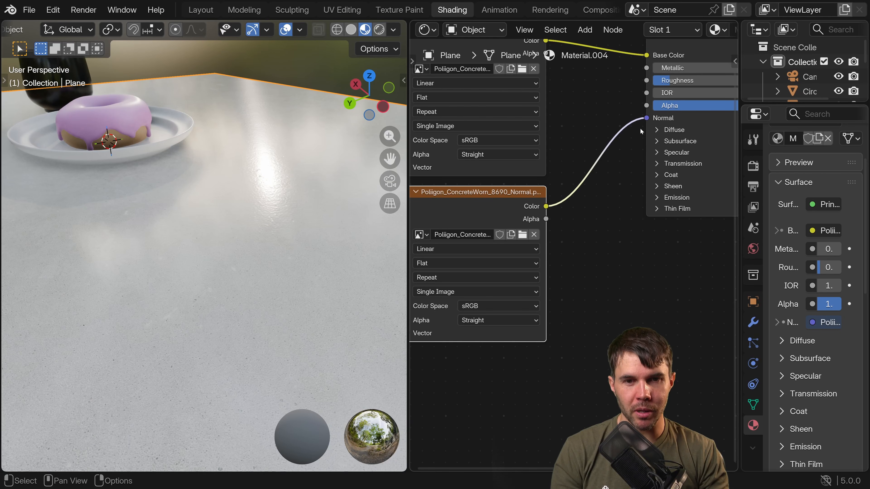
{"action": "middle_click_drag", "start_coordinate": [630, 152], "coordinate": [582, 223]}
{"action": "middle_click_drag", "start_coordinate": [572, 273], "coordinate": [539, 245]}
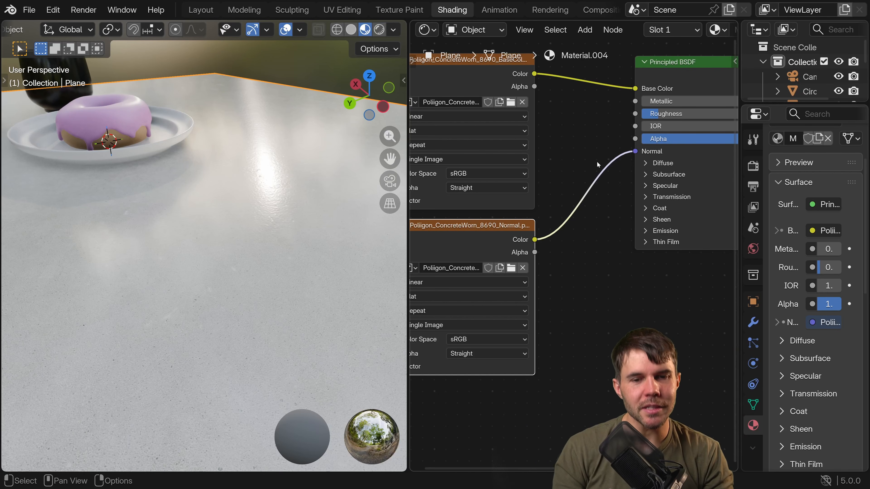
{"action": "middle_click_drag", "start_coordinate": [580, 266], "coordinate": [589, 245]}
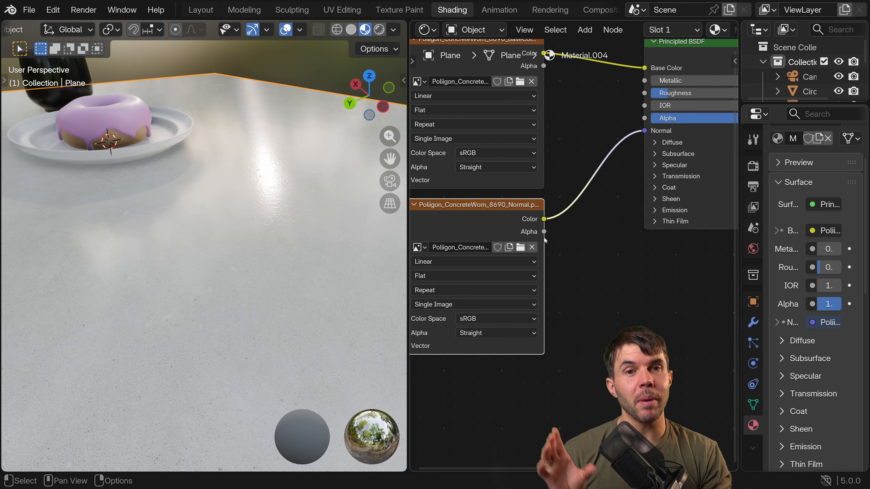
Add a Normal Map node and insert it on the link between the normal texture's Color output and the Principled BSDF's Normal input.
{"action": "left_click_drag", "start_coordinate": [509, 207], "coordinate": [514, 207]}
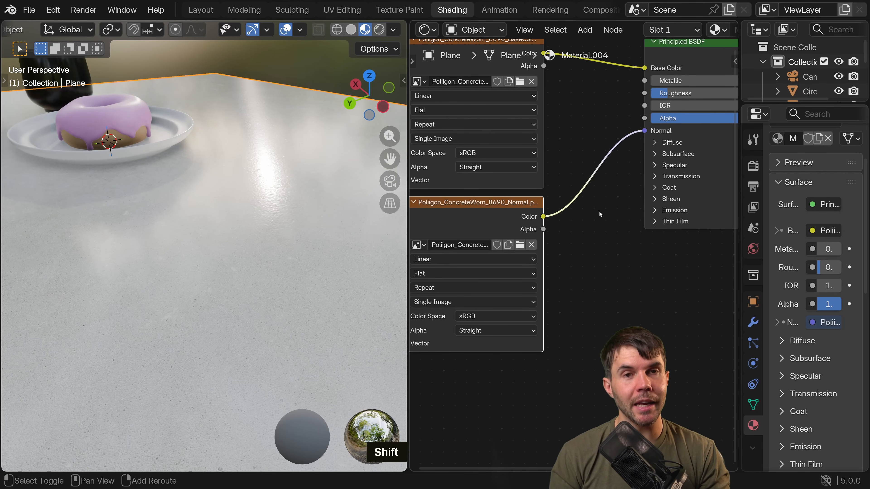
{"action": "key", "text": "shift+a"}
{"action": "mouse_move", "coordinate": [599, 212]}
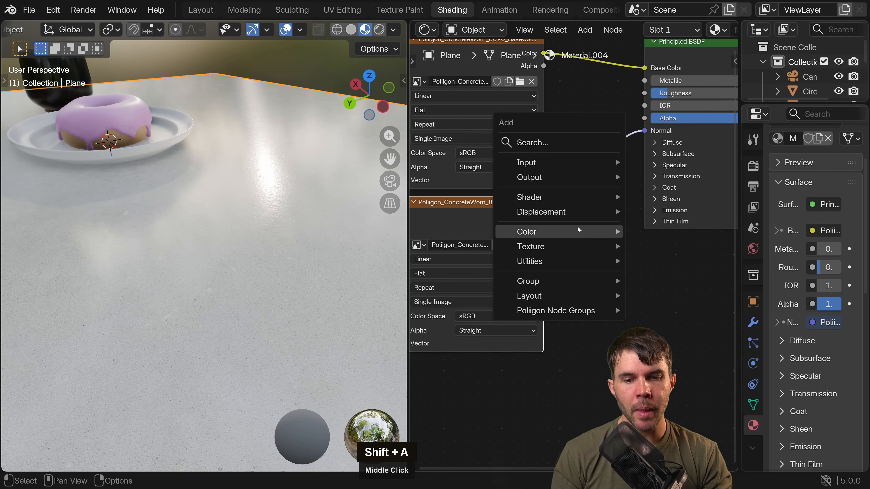
{"action": "mouse_move", "coordinate": [564, 247]}
{"action": "mouse_move", "coordinate": [567, 212]}
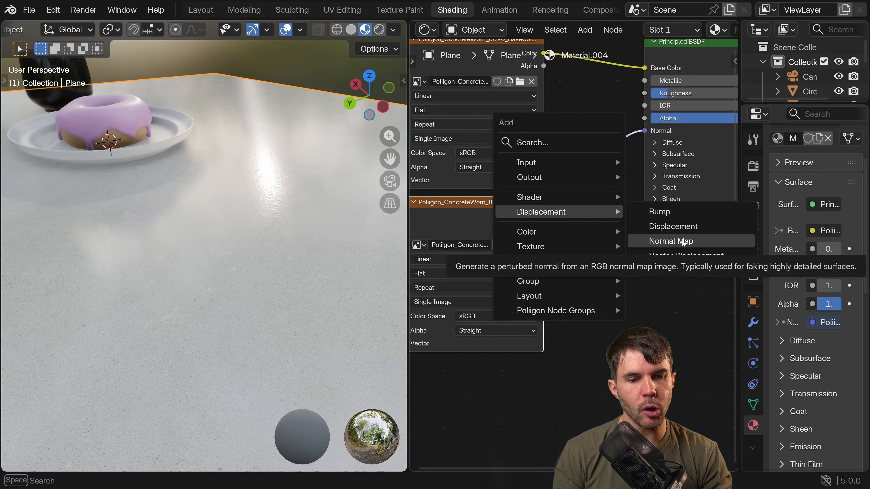
{"action": "left_click", "coordinate": [533, 143]}
{"action": "type", "text": "normal"}
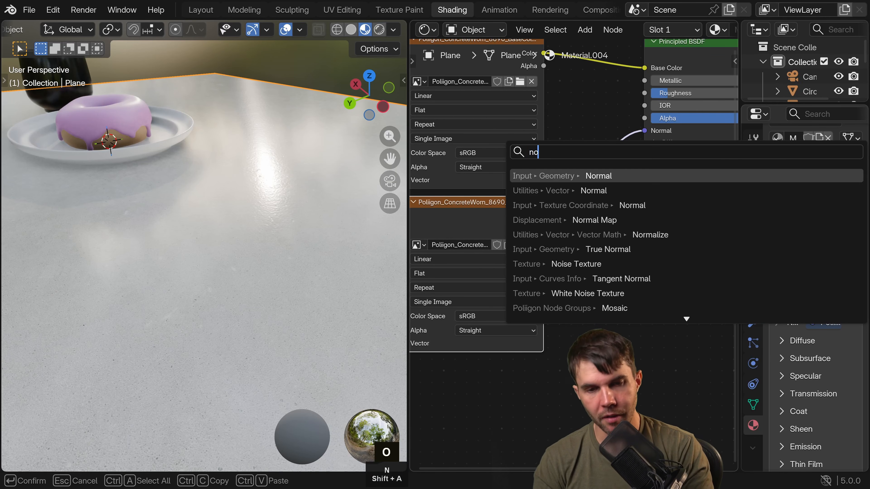
{"action": "key", "text": "Down"}
{"action": "key", "text": "Down"}
{"action": "key", "text": "Down"}
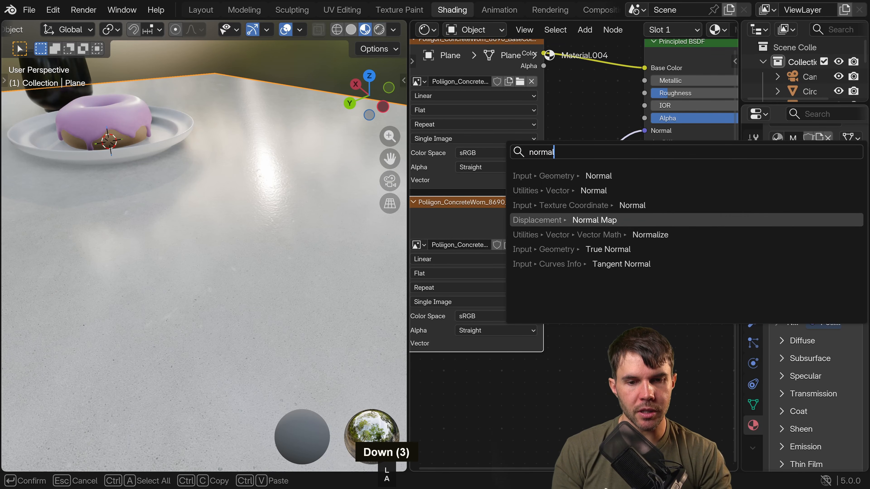
{"action": "key", "text": "Return"}
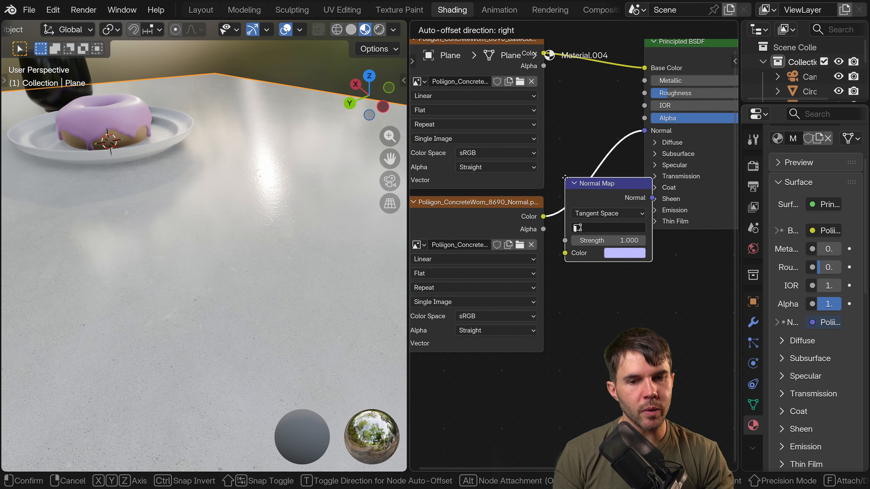
{"action": "left_click", "coordinate": [565, 177]}
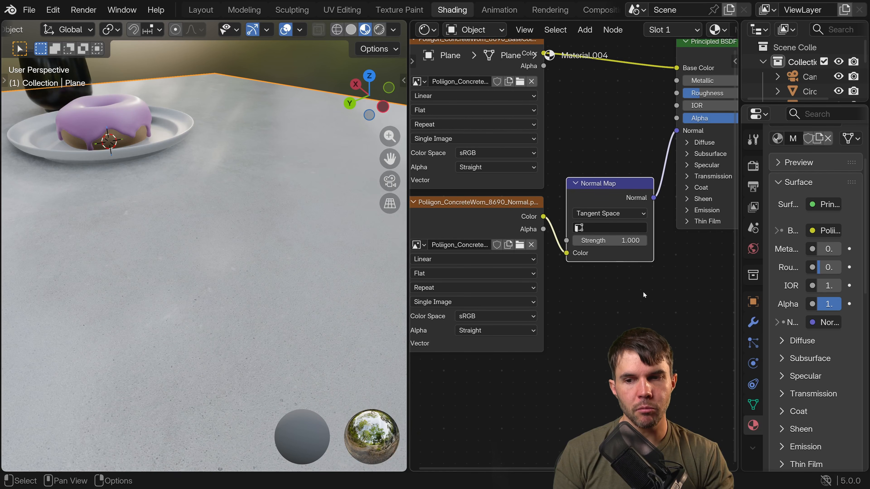
Inspect the tabletop's shading around the plate and cup from several angles.
{"action": "middle_click_drag", "start_coordinate": [284, 292], "coordinate": [250, 293]}
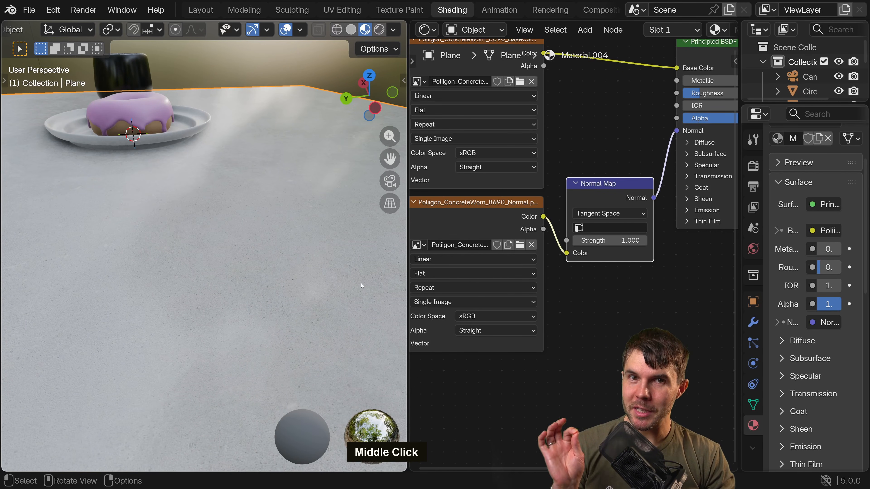
{"action": "middle_click_drag", "start_coordinate": [354, 255], "coordinate": [375, 248]}
{"action": "scroll", "coordinate": [284, 267], "scroll_direction": "down", "scroll_amount": 5}
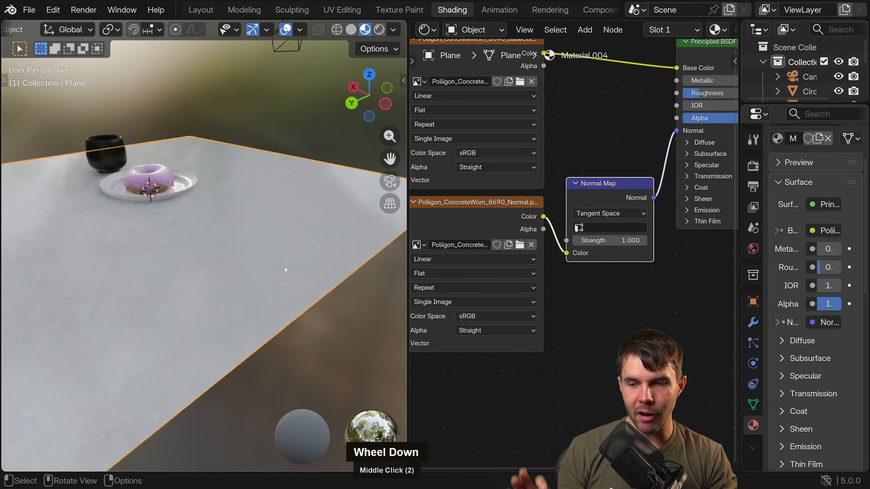
{"action": "middle_click_drag", "start_coordinate": [284, 268], "coordinate": [225, 253]}
{"action": "scroll", "coordinate": [289, 263], "scroll_direction": "up", "scroll_amount": 4}
{"action": "scroll", "coordinate": [215, 271], "scroll_direction": "up", "scroll_amount": 2}
Compare the Color Space settings of the base color and normal texture nodes.
{"action": "middle_click_drag", "start_coordinate": [512, 338], "coordinate": [562, 308]}
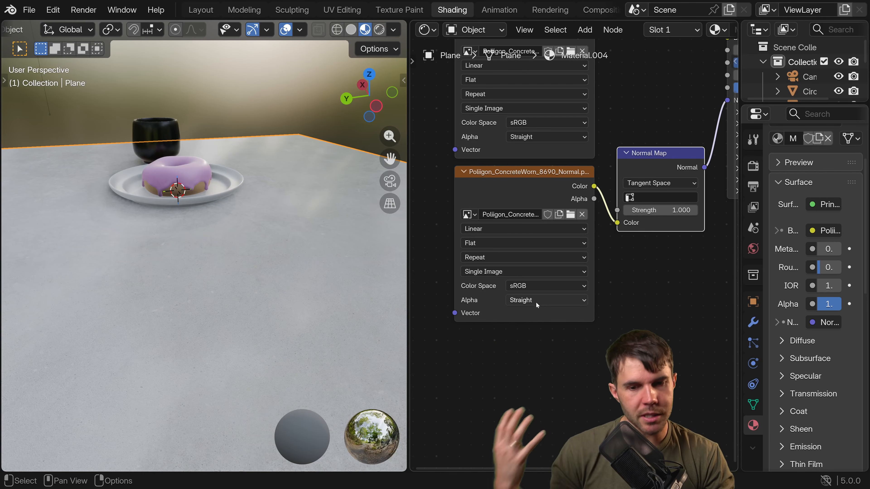
{"action": "mouse_move", "coordinate": [654, 269]}
{"action": "middle_mouse_down"}
{"action": "mouse_move", "coordinate": [597, 277]}
{"action": "mouse_move", "coordinate": [650, 264]}
{"action": "middle_mouse_up"}
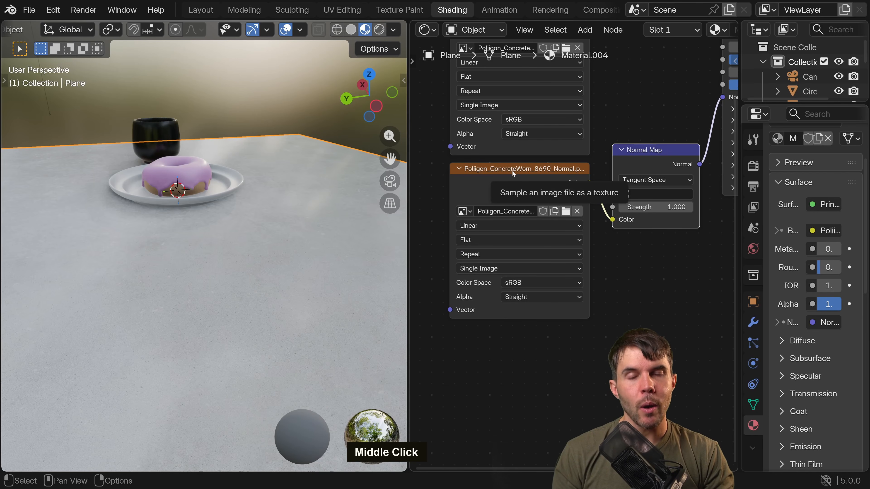
{"action": "middle_click_drag", "start_coordinate": [512, 171], "coordinate": [511, 328]}
{"action": "scroll", "coordinate": [519, 169], "scroll_direction": "up", "scroll_amount": 1}
{"action": "left_click_drag", "start_coordinate": [495, 115], "coordinate": [490, 111]}
{"action": "right_click", "coordinate": [490, 111]}
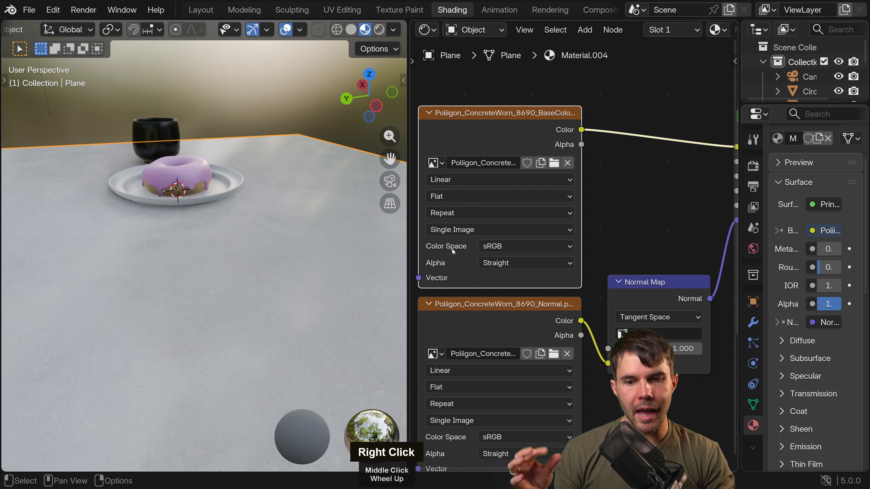
{"action": "left_click", "coordinate": [499, 249]}
{"action": "right_click", "coordinate": [499, 249]}
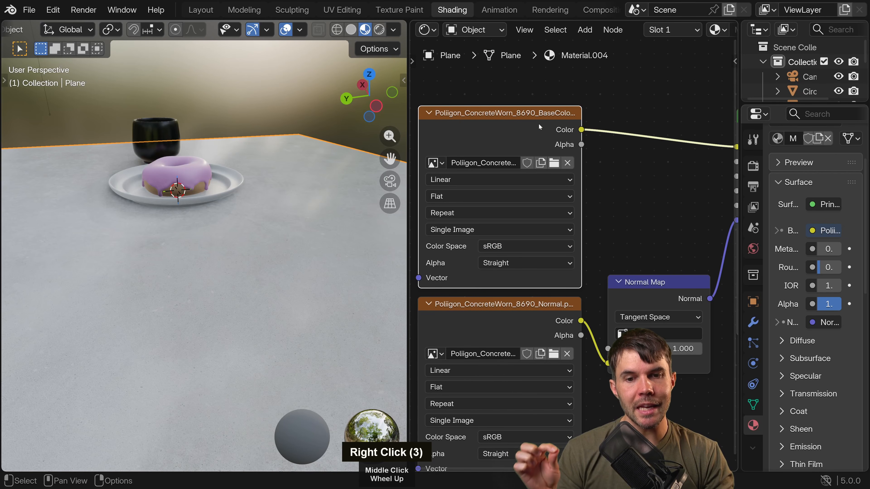
{"action": "mouse_move", "coordinate": [540, 115]}
{"action": "middle_mouse_down"}
{"action": "mouse_move", "coordinate": [543, 99]}
{"action": "mouse_move", "coordinate": [547, 107]}
{"action": "middle_mouse_up"}
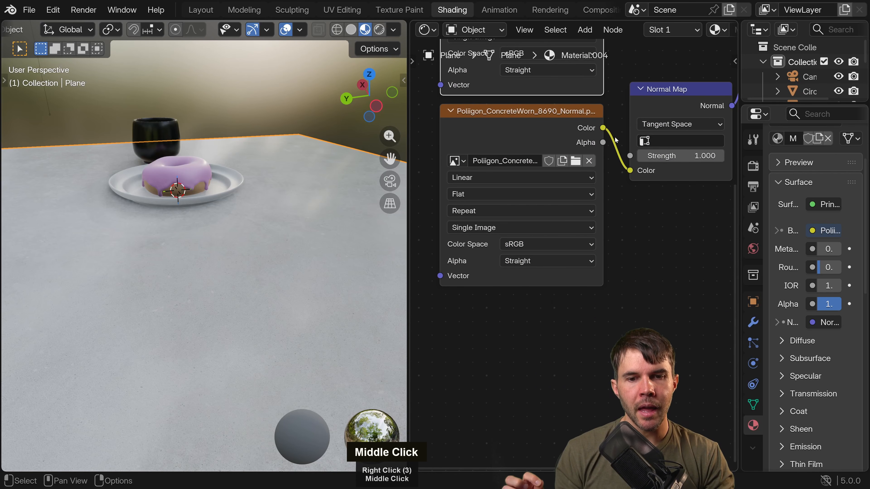
Set the normal texture node's color space to Non-Color.
{"action": "left_click", "coordinate": [514, 245]}
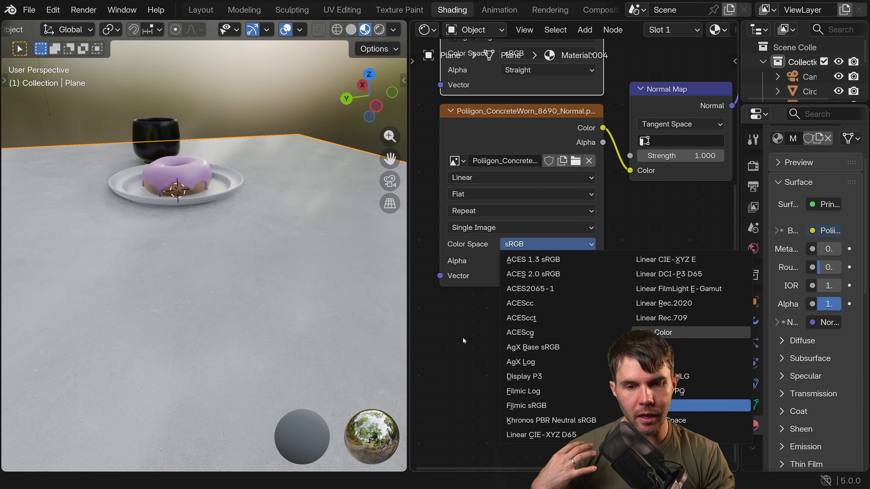
{"action": "left_click", "coordinate": [663, 333]}
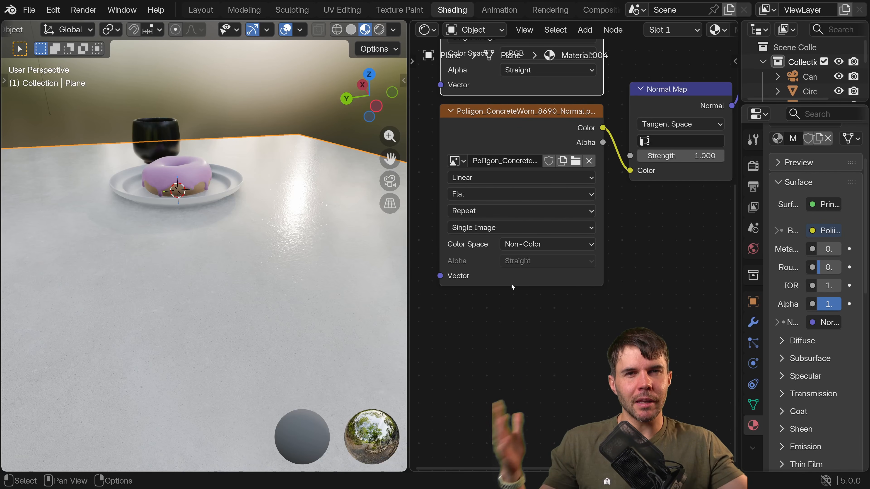
{"action": "left_click", "coordinate": [505, 123]}
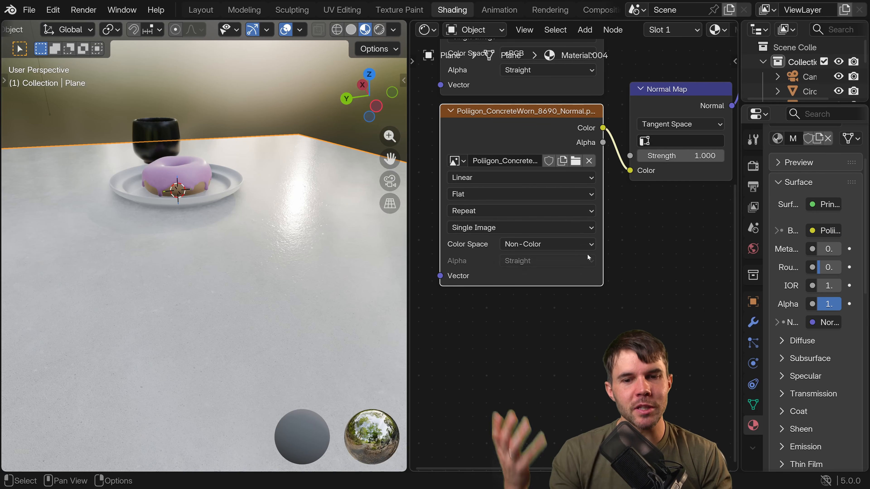
{"action": "left_click", "coordinate": [551, 244]}
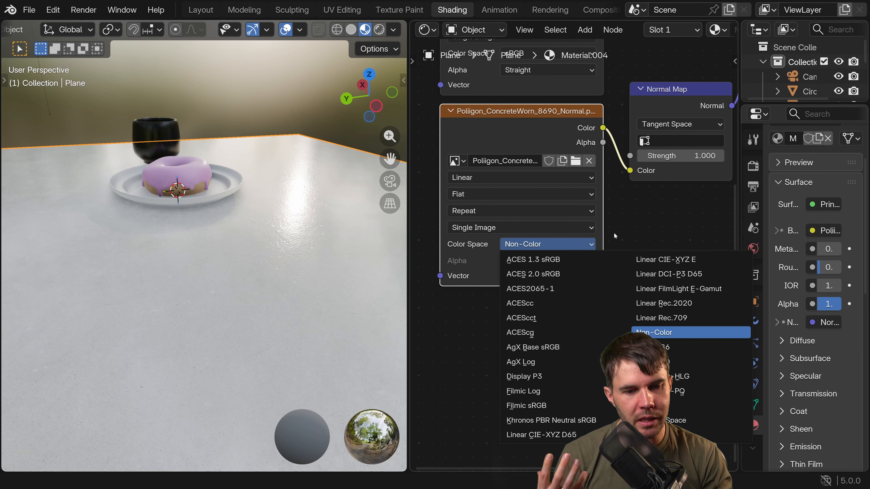
{"action": "left_click", "coordinate": [676, 333]}
{"action": "middle_click_drag", "start_coordinate": [679, 209], "coordinate": [659, 210]}
Check the tabletop's reflections up close, then switch the viewport to rendered shading with the whole table in view.
{"action": "scroll", "coordinate": [273, 236], "scroll_direction": "down", "scroll_amount": 2}
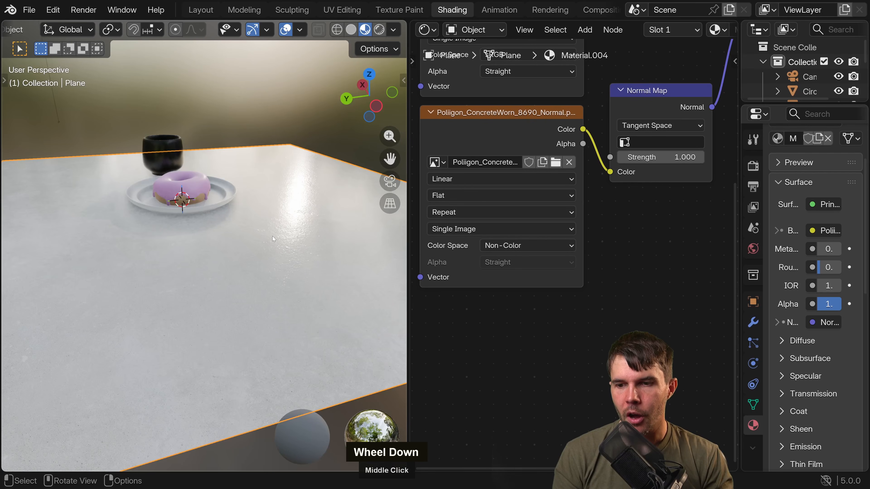
{"action": "middle_click_drag", "start_coordinate": [273, 236], "coordinate": [116, 247]}
{"action": "scroll", "coordinate": [297, 239], "scroll_direction": "up", "scroll_amount": 3}
{"action": "scroll", "coordinate": [270, 233], "scroll_direction": "up", "scroll_amount": 3}
{"action": "scroll", "coordinate": [117, 247], "scroll_direction": "down", "scroll_amount": 3}
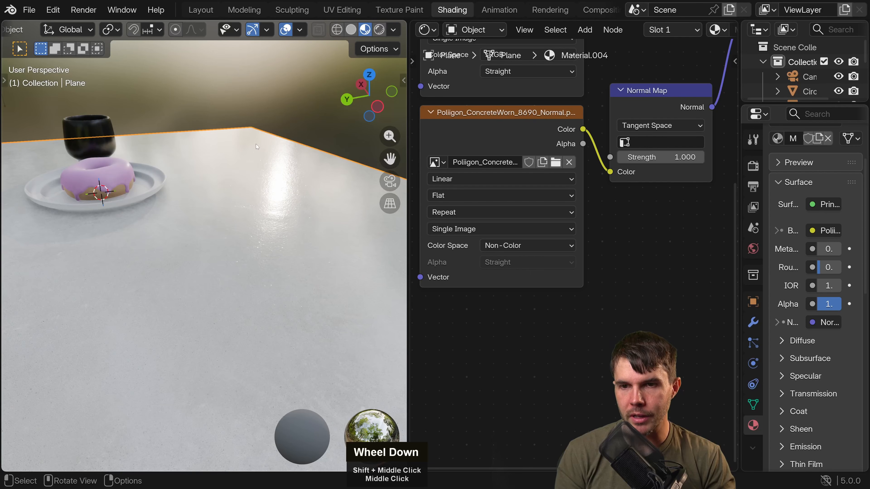
{"action": "left_click", "coordinate": [379, 29]}
{"action": "mouse_move", "coordinate": [345, 112]}
{"action": "middle_mouse_down"}
{"action": "mouse_move", "coordinate": [299, 165]}
{"action": "mouse_move", "coordinate": [181, 175]}
{"action": "middle_mouse_up"}
{"action": "scroll", "coordinate": [181, 175], "scroll_direction": "down", "scroll_amount": 6}
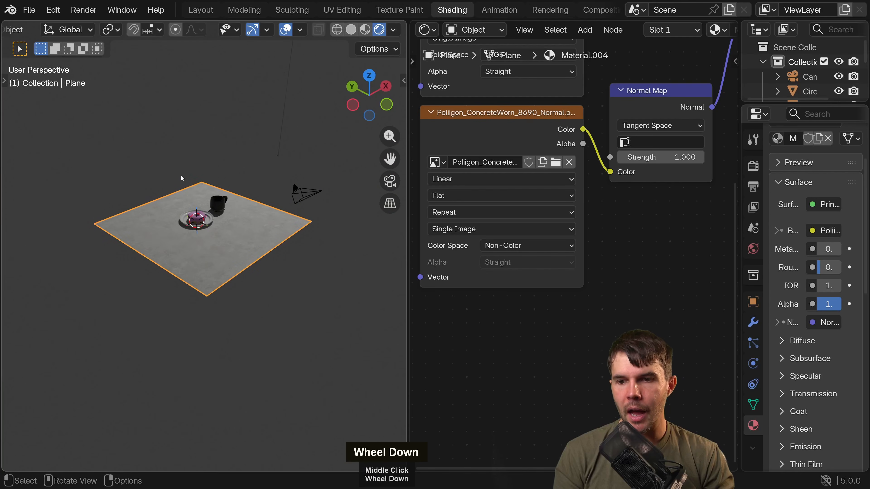
Move the point light about 6.9 m, bringing it down low beside the table's edge near the camera.
{"action": "left_click", "coordinate": [289, 63]}
{"action": "scroll", "coordinate": [290, 62], "scroll_direction": "down", "scroll_amount": 6}
{"action": "scroll", "coordinate": [264, 79], "scroll_direction": "up", "scroll_amount": 1}
{"action": "key", "text": "g"}
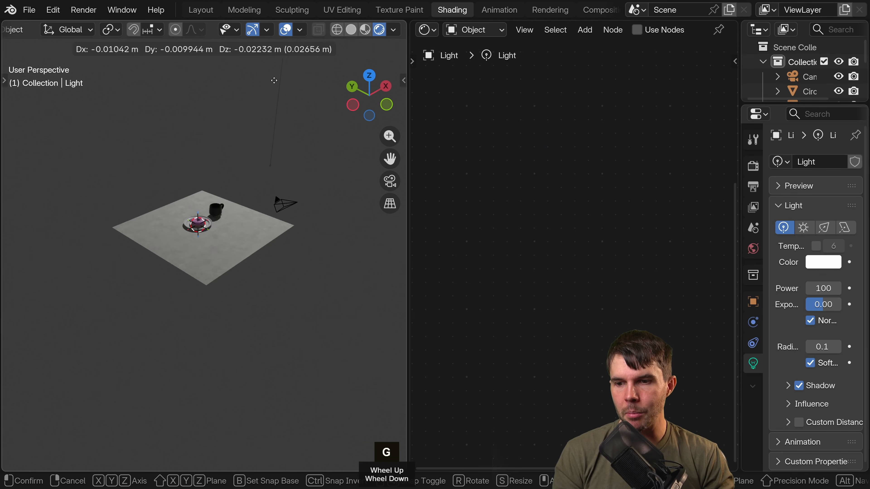
{"action": "left_click", "coordinate": [247, 422]}
Examine the concrete's surface bumps under the low light from close up, far away and different angles.
{"action": "scroll", "coordinate": [250, 279], "scroll_direction": "up", "scroll_amount": 4}
{"action": "scroll", "coordinate": [251, 274], "scroll_direction": "up", "scroll_amount": 3}
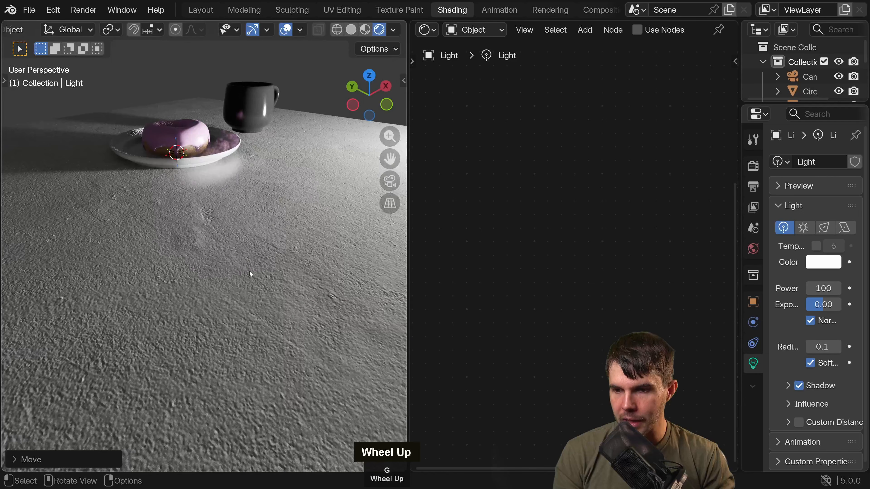
{"action": "scroll", "coordinate": [213, 233], "scroll_direction": "up", "scroll_amount": 3}
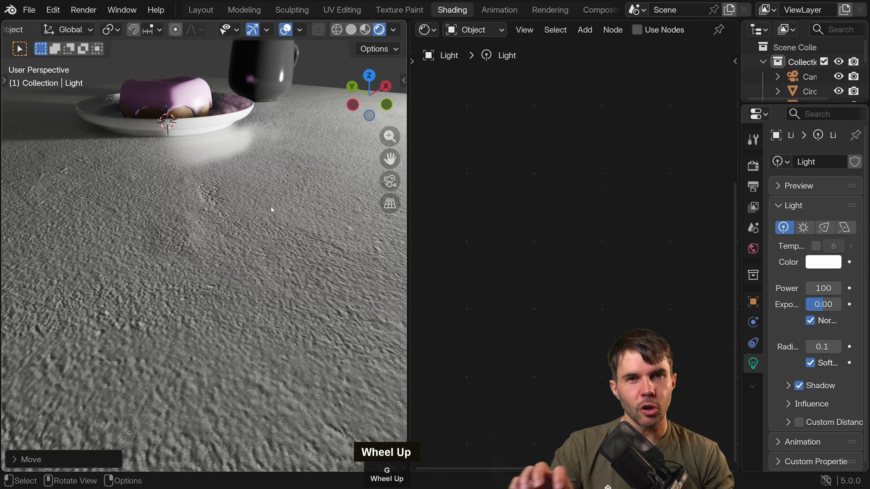
{"action": "middle_click_drag", "start_coordinate": [233, 209], "coordinate": [241, 236]}
{"action": "scroll", "coordinate": [240, 236], "scroll_direction": "down", "scroll_amount": 5}
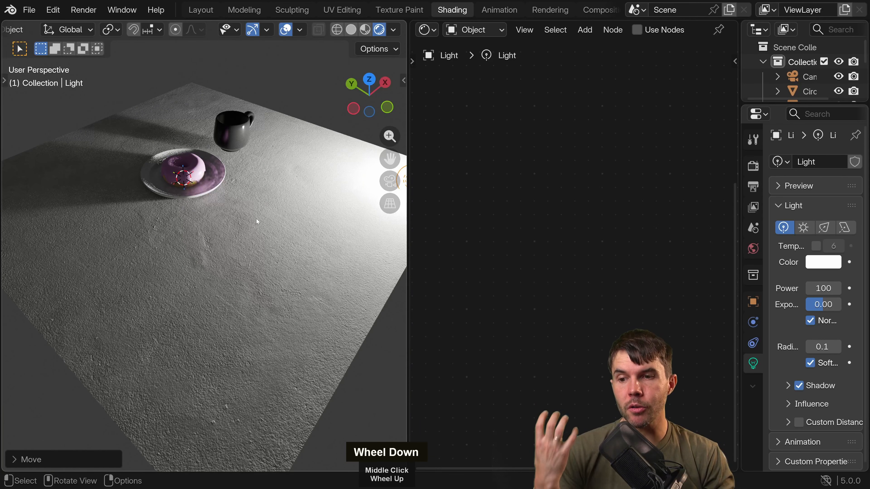
{"action": "middle_click_drag", "start_coordinate": [257, 219], "coordinate": [286, 212]}
{"action": "scroll", "coordinate": [272, 236], "scroll_direction": "up", "scroll_amount": 5}
{"action": "scroll", "coordinate": [287, 268], "scroll_direction": "up", "scroll_amount": 4}
{"action": "scroll", "coordinate": [287, 267], "scroll_direction": "down", "scroll_amount": 1}
{"action": "scroll", "coordinate": [286, 212], "scroll_direction": "down", "scroll_amount": 3}
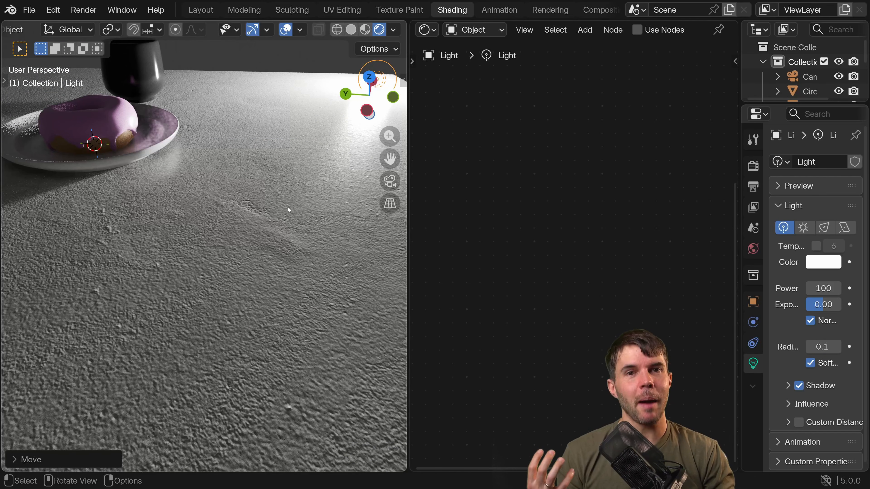
{"action": "middle_click_drag", "start_coordinate": [288, 206], "coordinate": [235, 224]}
{"action": "scroll", "coordinate": [260, 185], "scroll_direction": "down", "scroll_amount": 1}
{"action": "scroll", "coordinate": [261, 185], "scroll_direction": "down", "scroll_amount": 1, "text": "shift"}
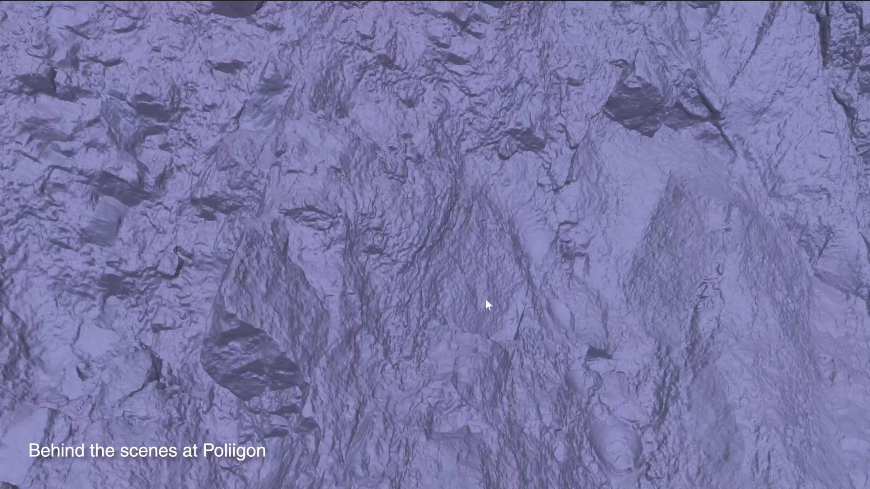
{"action": "left_click", "coordinate": [258, 7]}
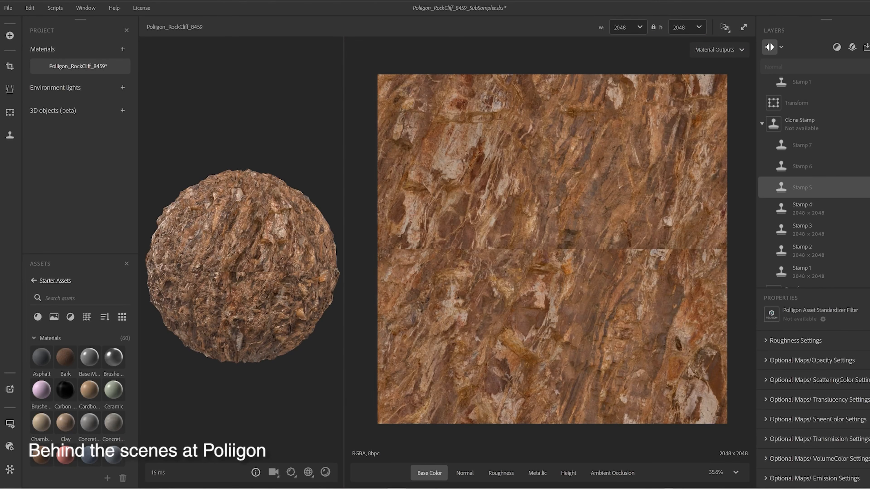
{"action": "scroll", "coordinate": [814, 182], "scroll_direction": "up", "scroll_amount": 1}
{"action": "scroll", "coordinate": [813, 182], "scroll_direction": "up", "scroll_amount": 3}
{"action": "key", "text": "space"}
{"action": "scroll", "coordinate": [637, 196], "scroll_direction": "down", "scroll_amount": 3}
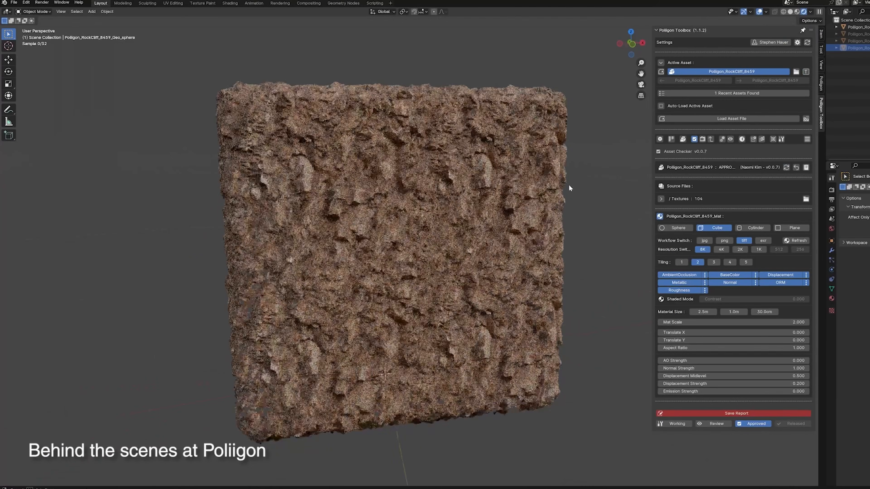
{"action": "middle_click_drag", "start_coordinate": [569, 184], "coordinate": [602, 194]}
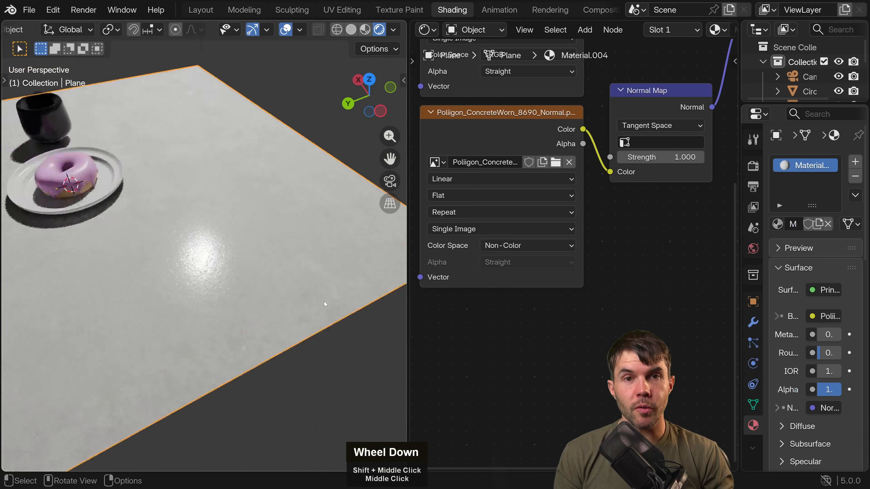
Add an Image Texture node to the table's material and place it just below the normal texture node.
{"action": "scroll", "coordinate": [328, 286], "scroll_direction": "down", "scroll_amount": 3}
{"action": "scroll", "coordinate": [328, 286], "scroll_direction": "up", "scroll_amount": 4}
{"action": "middle_click_drag", "start_coordinate": [587, 234], "coordinate": [547, 247]}
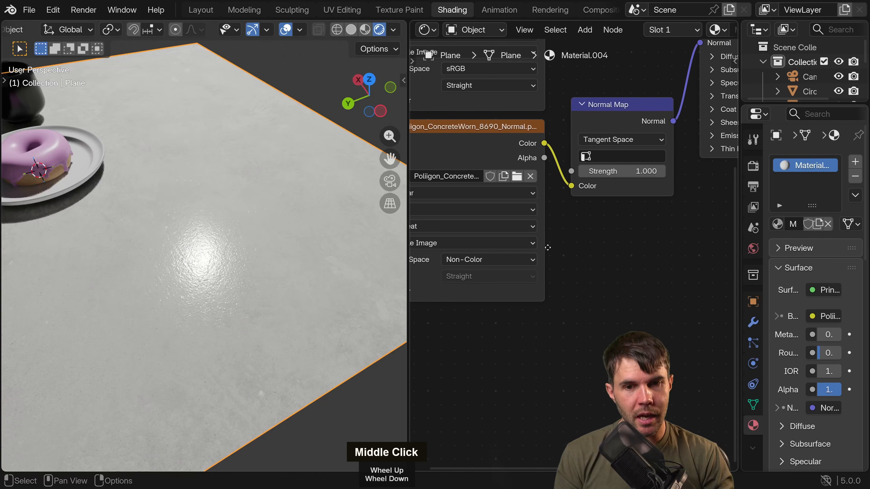
{"action": "scroll", "coordinate": [589, 311], "scroll_direction": "down", "scroll_amount": 6}
{"action": "middle_click_drag", "start_coordinate": [602, 340], "coordinate": [575, 250]}
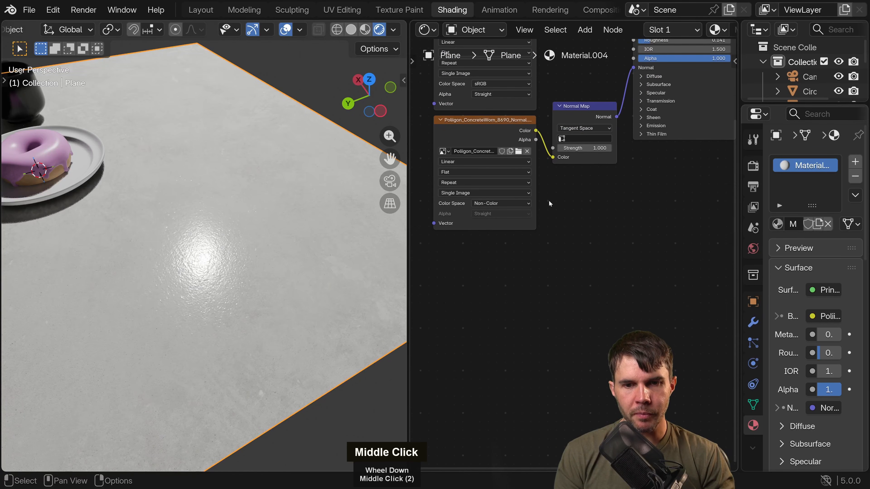
{"action": "key", "text": "shift+a"}
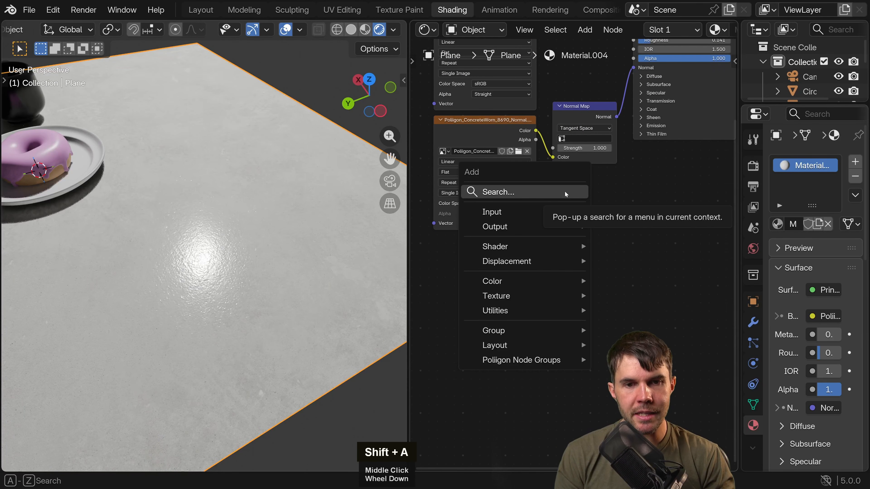
{"action": "mouse_move", "coordinate": [508, 301]}
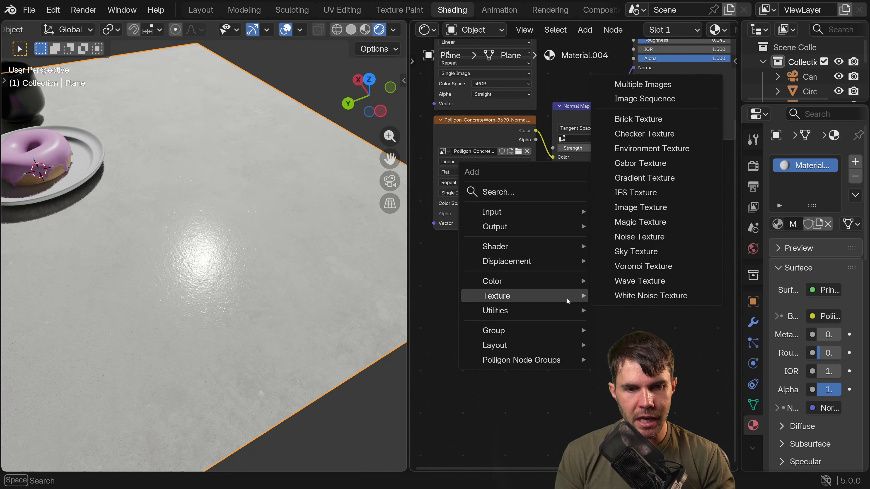
{"action": "left_click", "coordinate": [646, 208]}
{"action": "left_click", "coordinate": [508, 253]}
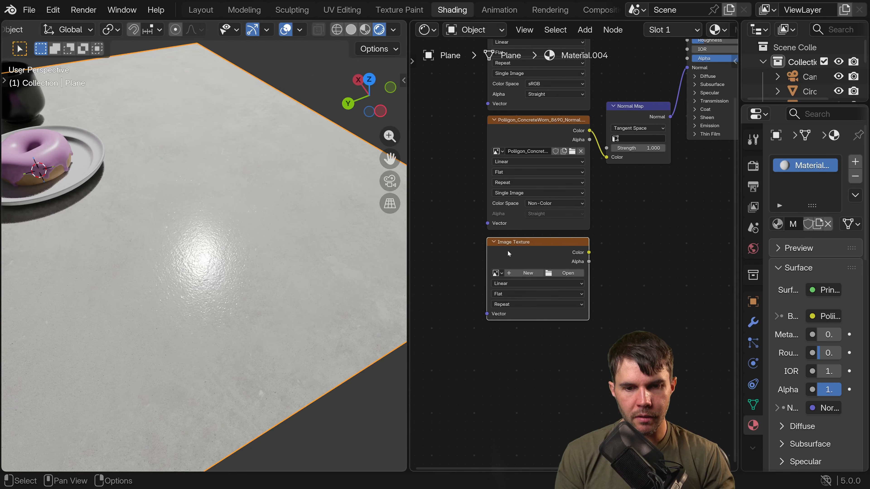
Load Poliigon_ConcreteWorn_8690_Roughness.png from the 8K folder into the empty Image Texture node and set its color space to Non-Color.
{"action": "left_click", "coordinate": [562, 274]}
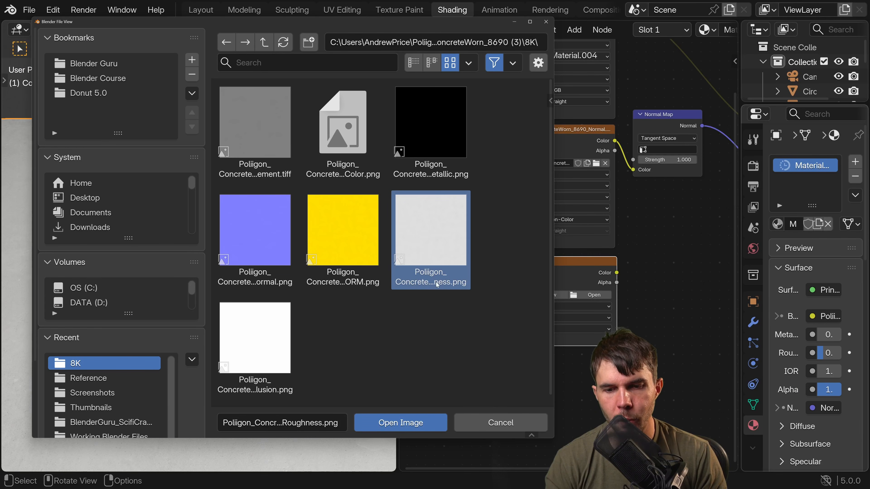
{"action": "left_click", "coordinate": [414, 426]}
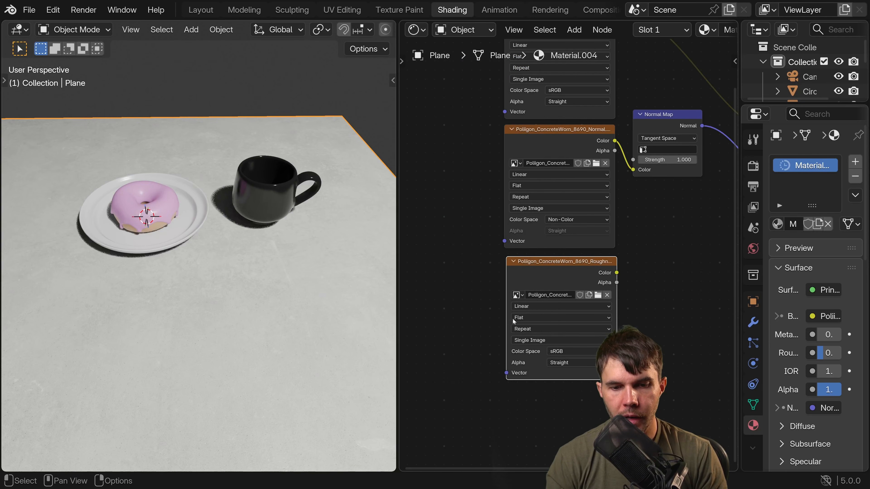
{"action": "middle_click_drag", "start_coordinate": [569, 351], "coordinate": [465, 288]}
{"action": "left_click", "coordinate": [458, 289]}
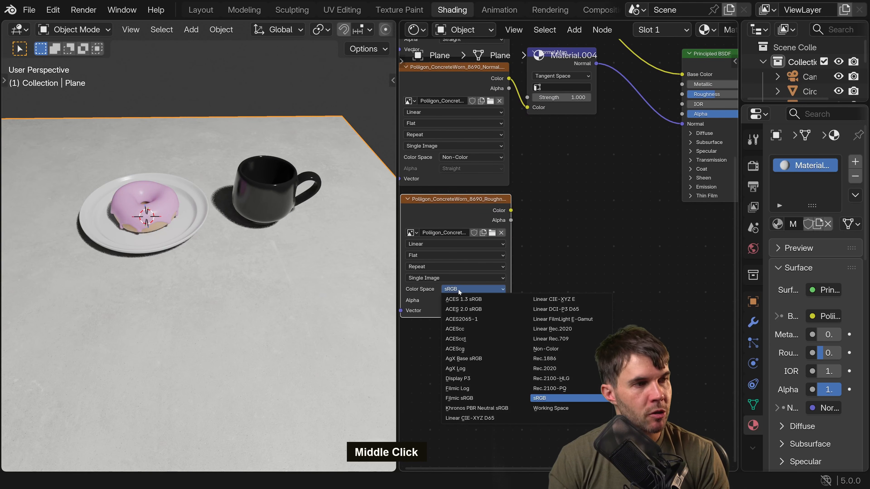
{"action": "left_click", "coordinate": [560, 350]}
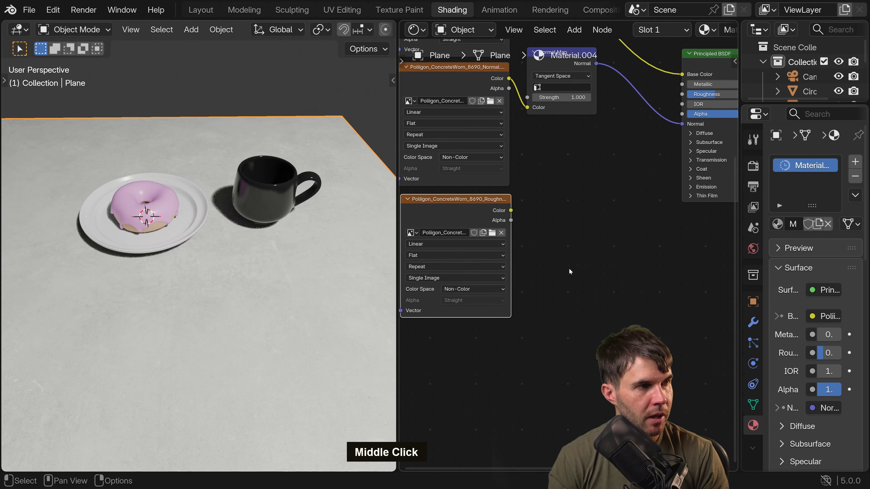
Connect the roughness texture's Color output to the Principled BSDF's Roughness input and check the tabletop's shine from a low angle.
{"action": "middle_click_drag", "start_coordinate": [516, 216], "coordinate": [466, 242]}
{"action": "left_click_drag", "start_coordinate": [459, 235], "coordinate": [489, 228]}
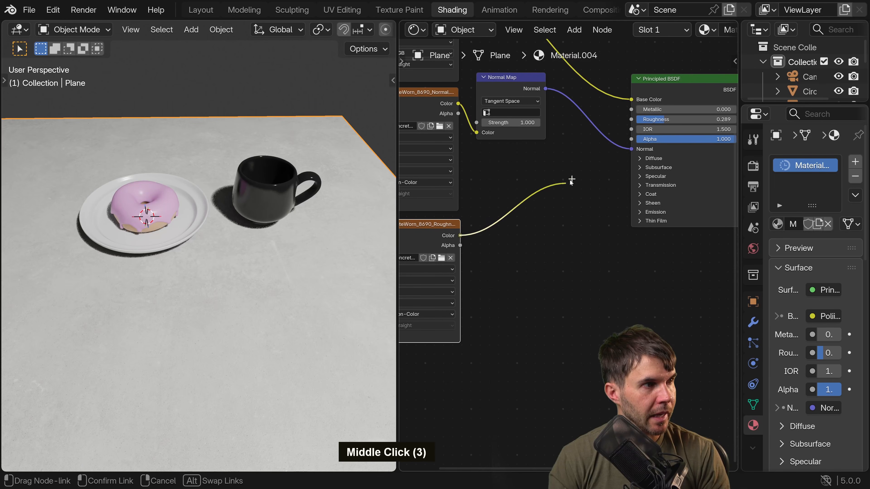
{"action": "left_click_drag", "start_coordinate": [569, 181], "coordinate": [635, 121]}
{"action": "middle_click_drag", "start_coordinate": [123, 289], "coordinate": [338, 216]}
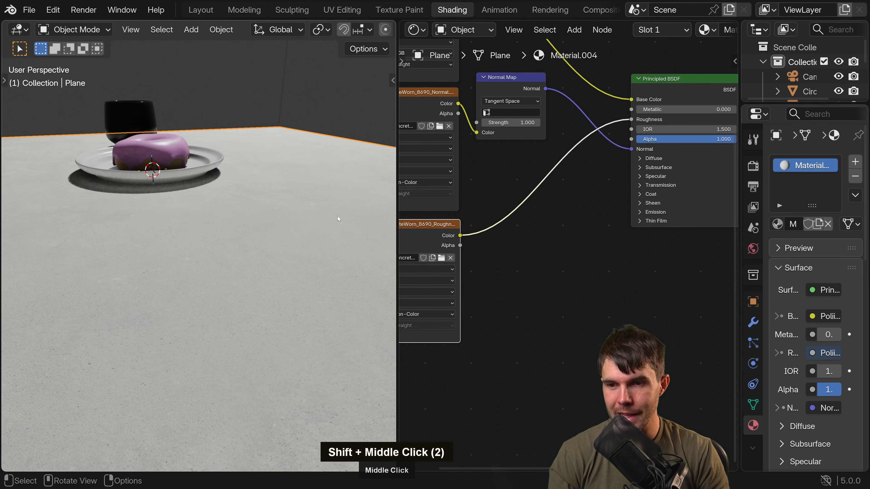
Cut the roughness texture's link to compare the tabletop's reflections under a plain Roughness value, and reconnect it to the Roughness input.
{"action": "right_click_drag", "start_coordinate": [563, 179], "coordinate": [539, 161], "text": "ctrl"}
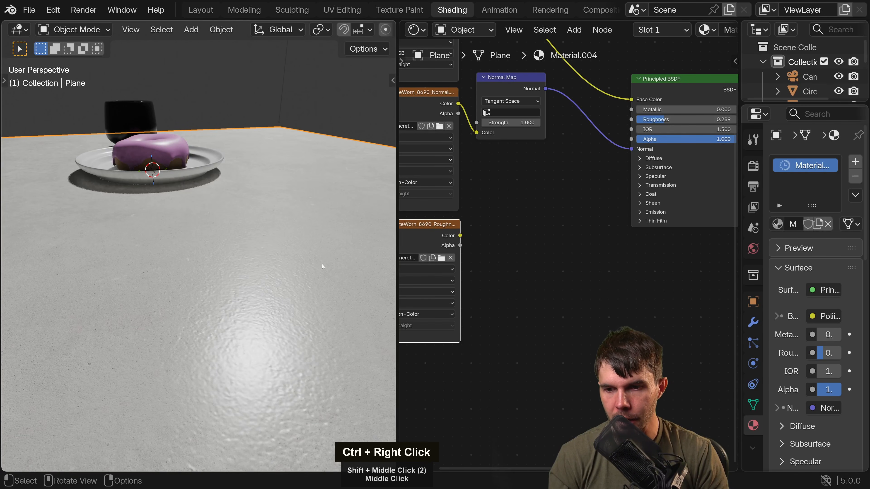
{"action": "middle_click_drag", "start_coordinate": [322, 264], "coordinate": [308, 275]}
{"action": "left_click_drag", "start_coordinate": [663, 120], "coordinate": [651, 119]}
{"action": "left_click_drag", "start_coordinate": [462, 236], "coordinate": [631, 120]}
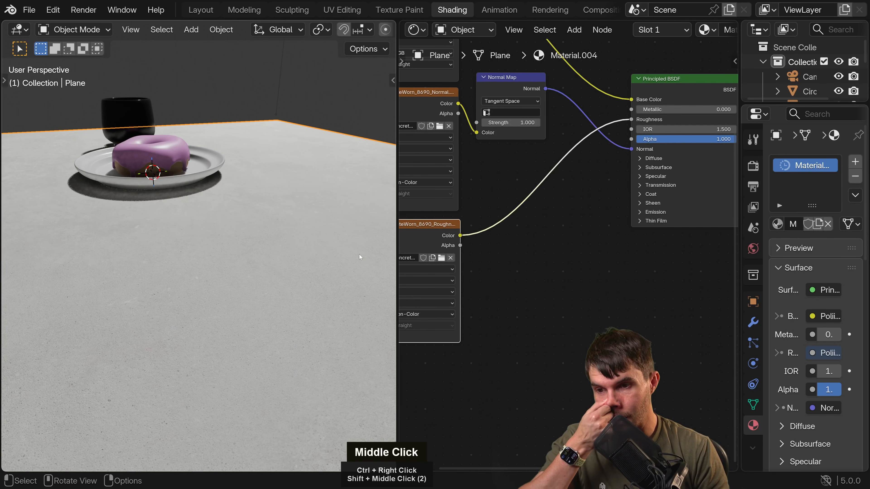
{"action": "middle_click_drag", "start_coordinate": [386, 264], "coordinate": [281, 248]}
{"action": "scroll", "coordinate": [306, 261], "scroll_direction": "down", "scroll_amount": 2}
{"action": "scroll", "coordinate": [278, 242], "scroll_direction": "up", "scroll_amount": 2}
{"action": "scroll", "coordinate": [295, 252], "scroll_direction": "down", "scroll_amount": 2}
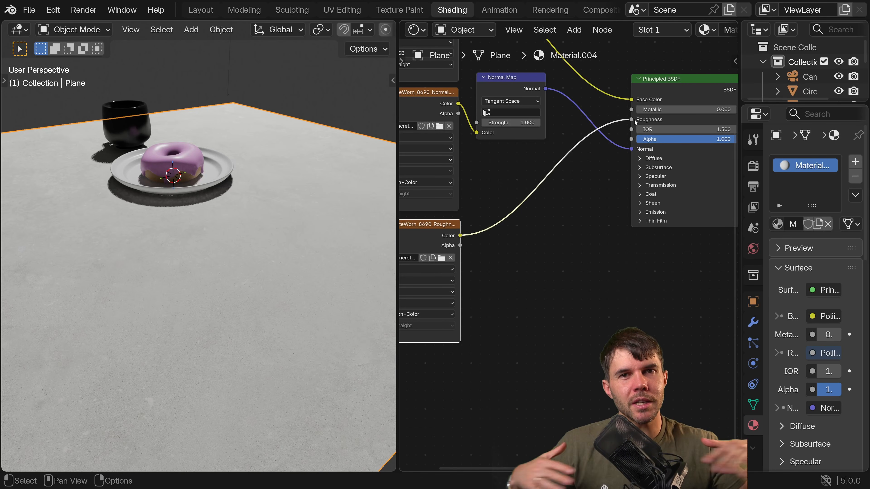
Disconnect the roughness texture from the Principled BSDF and set its Roughness value to 0.177.
{"action": "left_click_drag", "start_coordinate": [631, 119], "coordinate": [569, 174]}
{"action": "middle_click_drag", "start_coordinate": [318, 253], "coordinate": [267, 280]}
{"action": "left_click_drag", "start_coordinate": [661, 119], "coordinate": [667, 119]}
{"action": "middle_click_drag", "start_coordinate": [622, 170], "coordinate": [569, 171]}
{"action": "middle_click_drag", "start_coordinate": [459, 255], "coordinate": [550, 292]}
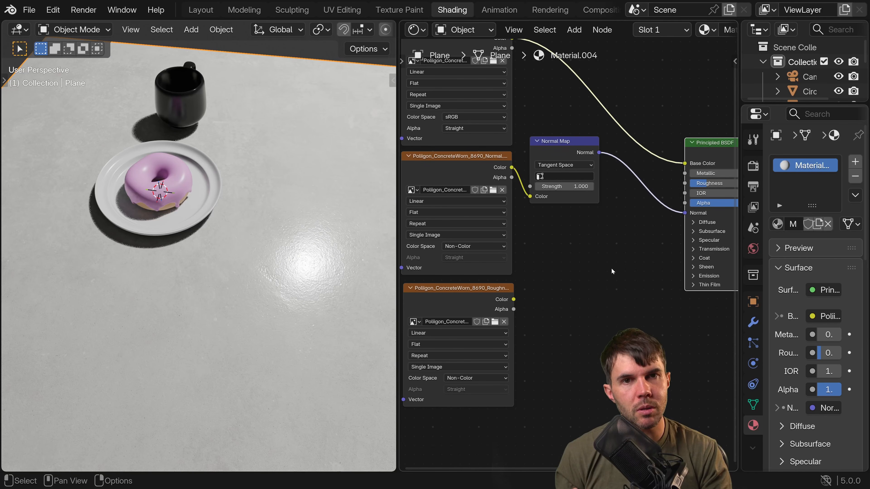
Open the roughness node's image browser and look through the ORM, Displacement, Normal, Metallic and Ambient Occlusion maps without loading any.
{"action": "middle_click_drag", "start_coordinate": [610, 270], "coordinate": [574, 262]}
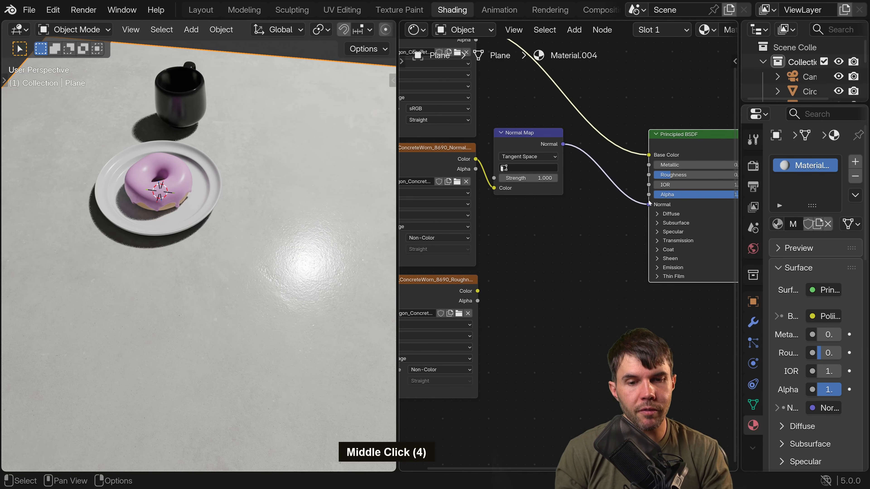
{"action": "middle_click_drag", "start_coordinate": [471, 266], "coordinate": [509, 226]}
{"action": "left_click", "coordinate": [497, 275]}
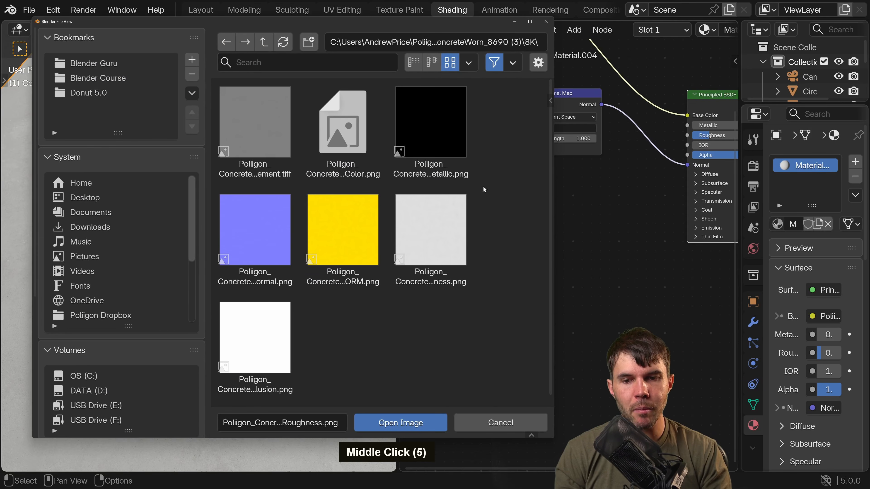
{"action": "left_click", "coordinate": [355, 248]}
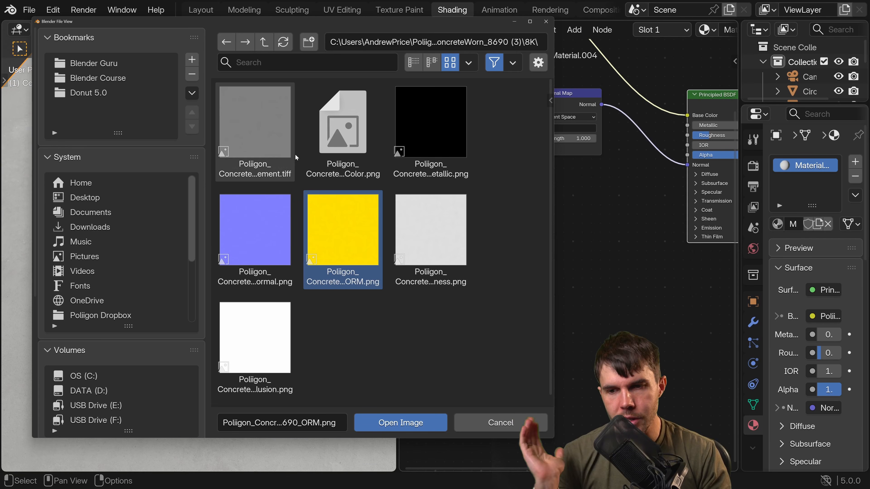
{"action": "left_click", "coordinate": [269, 139]}
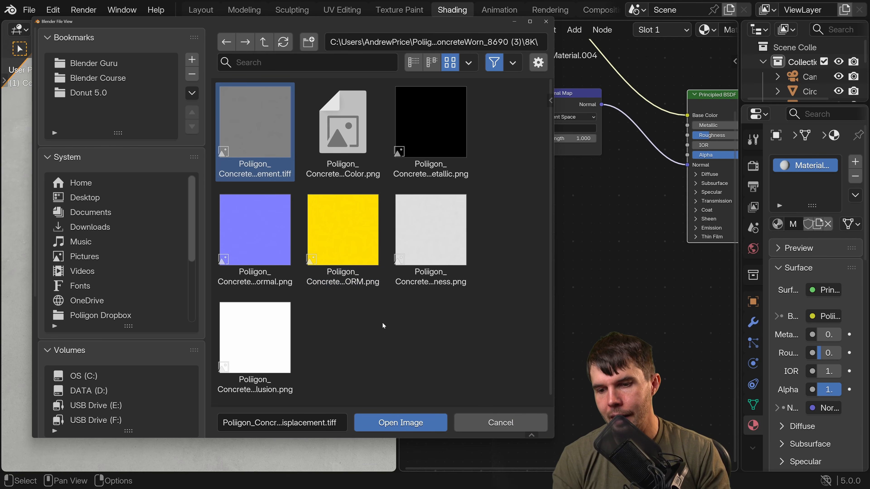
{"action": "left_click", "coordinate": [275, 234]}
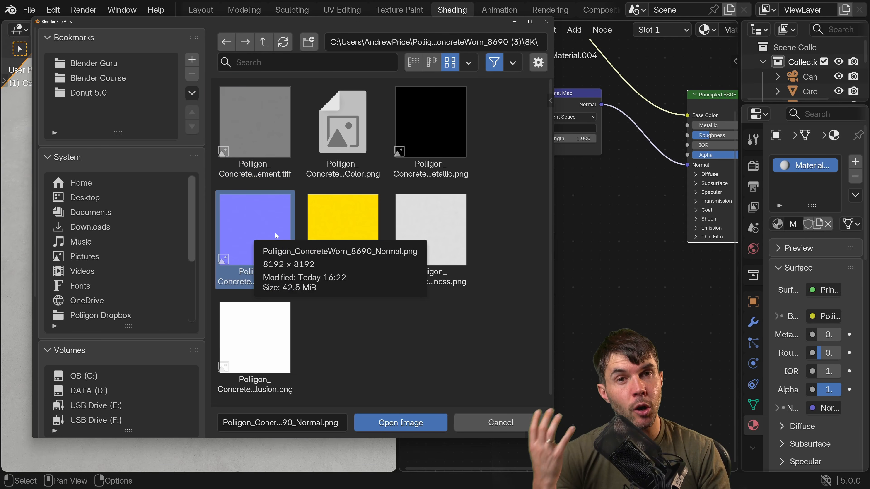
{"action": "left_click", "coordinate": [278, 146]}
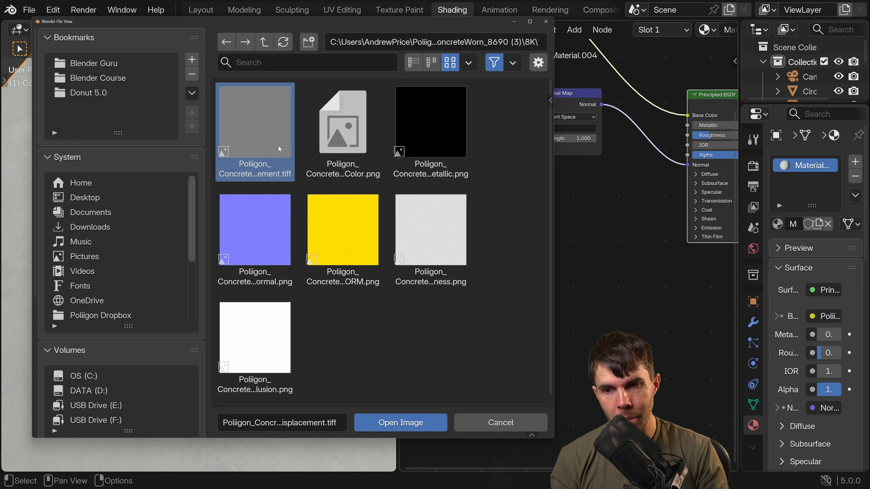
{"action": "left_click", "coordinate": [447, 139]}
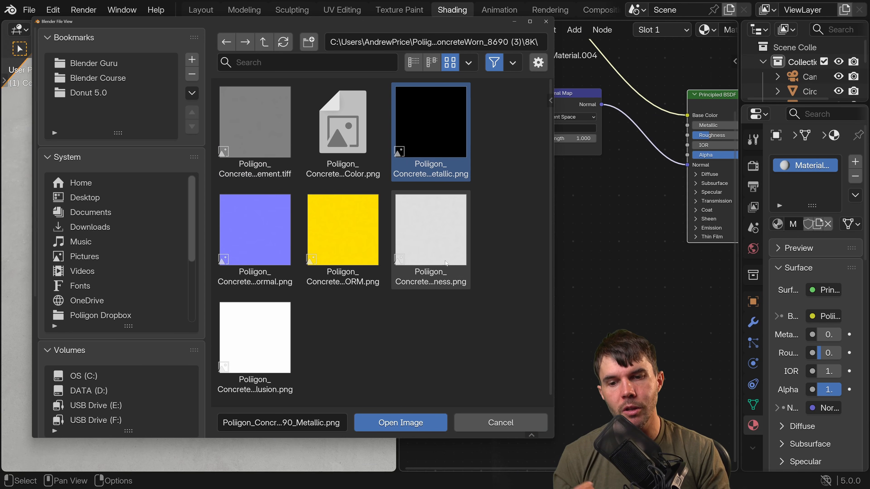
{"action": "left_click", "coordinate": [260, 343]}
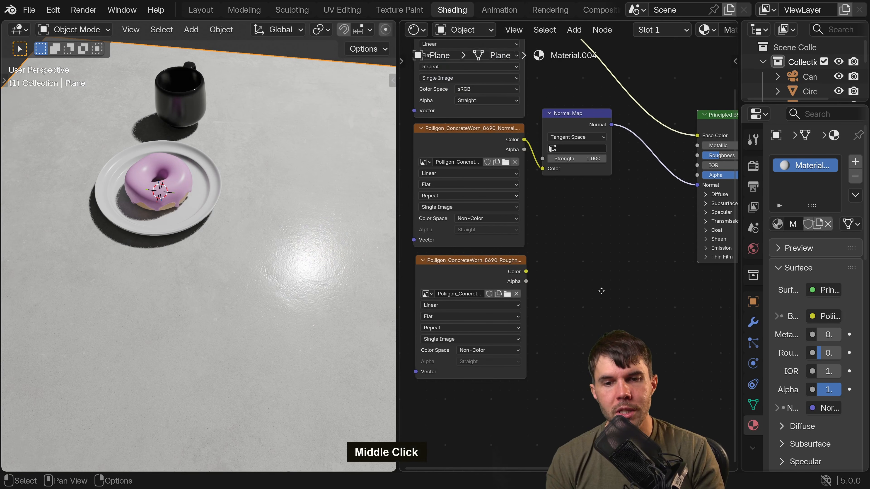
{"action": "scroll", "coordinate": [555, 232], "scroll_direction": "down", "scroll_amount": 2}
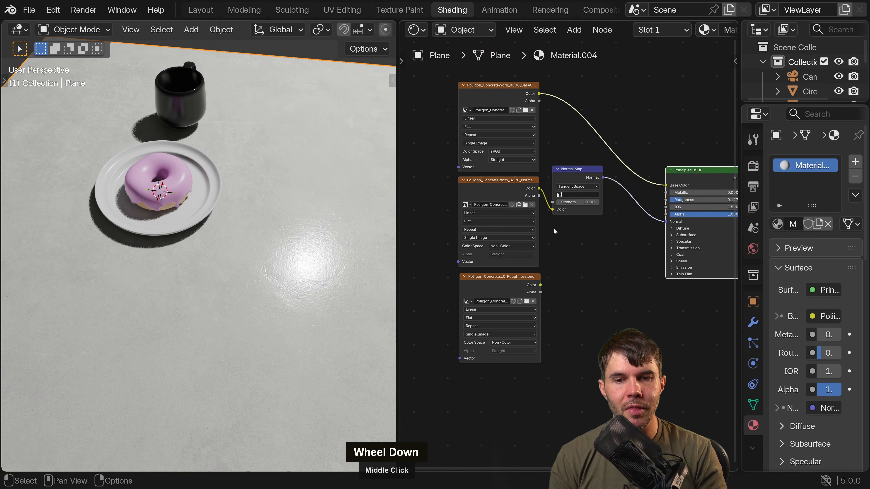
Review the base color, normal and roughness texture nodes in turn, and move the Normal Map node slightly lower.
{"action": "double_click", "coordinate": [512, 83]}
{"action": "left_click", "coordinate": [511, 192]}
{"action": "left_click", "coordinate": [511, 280]}
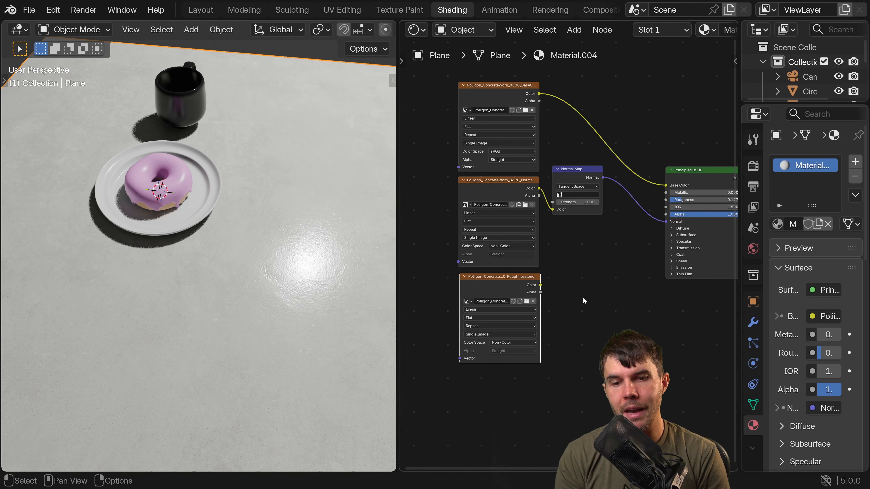
{"action": "middle_click_drag", "start_coordinate": [584, 296], "coordinate": [545, 302]}
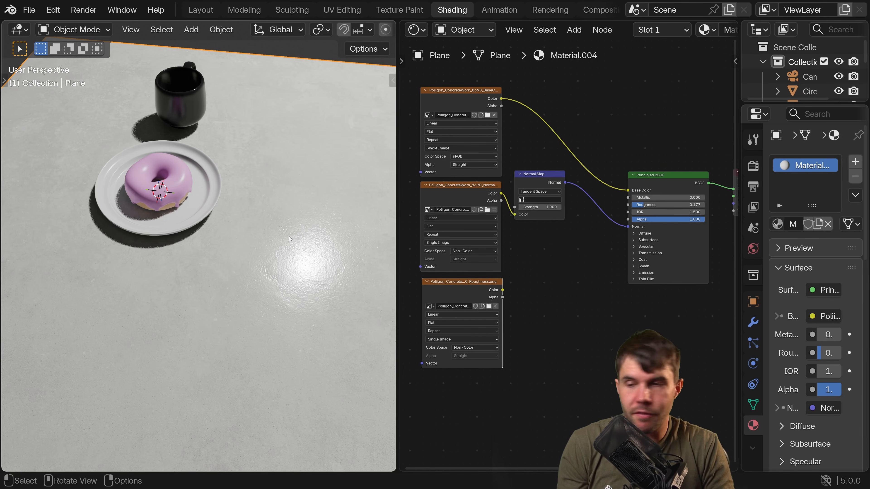
{"action": "middle_click_drag", "start_coordinate": [260, 239], "coordinate": [178, 226]}
{"action": "left_click", "coordinate": [479, 251]}
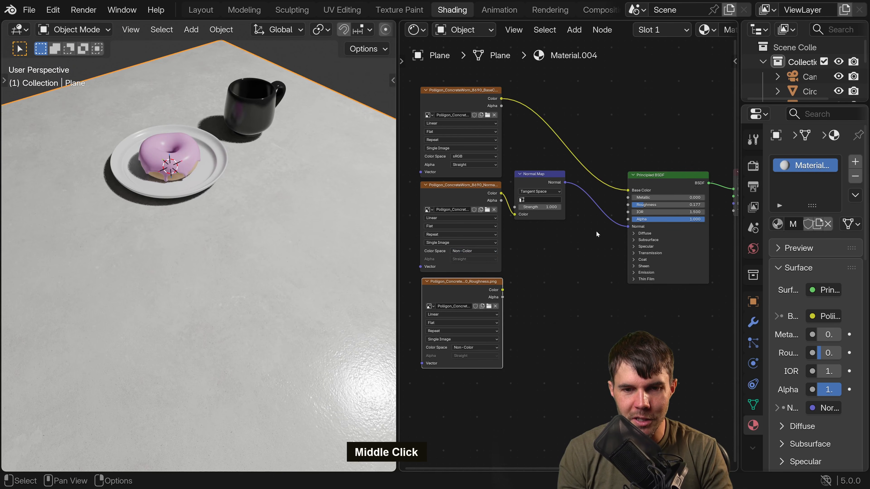
{"action": "left_click_drag", "start_coordinate": [550, 175], "coordinate": [555, 192]}
Examine the concrete tabletop's reflections around the plate up close and from several angles.
{"action": "middle_click_drag", "start_coordinate": [273, 192], "coordinate": [344, 179]}
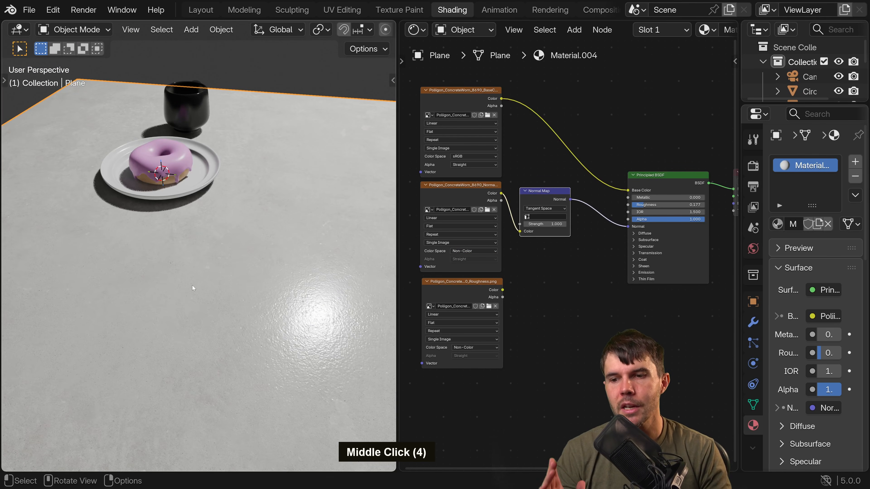
{"action": "middle_click_drag", "start_coordinate": [192, 285], "coordinate": [233, 308]}
{"action": "scroll", "coordinate": [262, 309], "scroll_direction": "up", "scroll_amount": 4}
{"action": "middle_click_drag", "start_coordinate": [232, 308], "coordinate": [216, 302], "text": "shift"}
{"action": "scroll", "coordinate": [235, 338], "scroll_direction": "down", "scroll_amount": 3}
{"action": "scroll", "coordinate": [201, 330], "scroll_direction": "down", "scroll_amount": 1}
{"action": "right_click", "coordinate": [120, 309]}
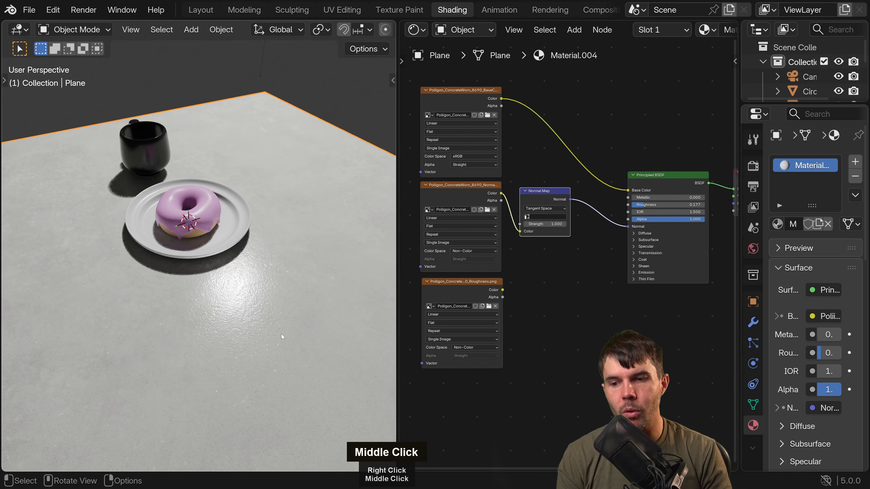
Switch to the browser and download the Poliigon Blender add-on from the free donut tutorial textures page.
{"action": "key", "text": "alt+Tab"}
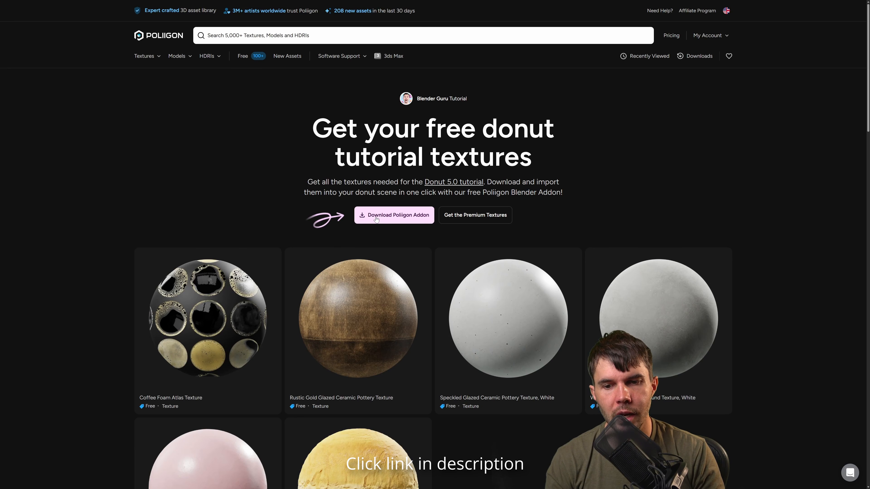
{"action": "left_click", "coordinate": [401, 220]}
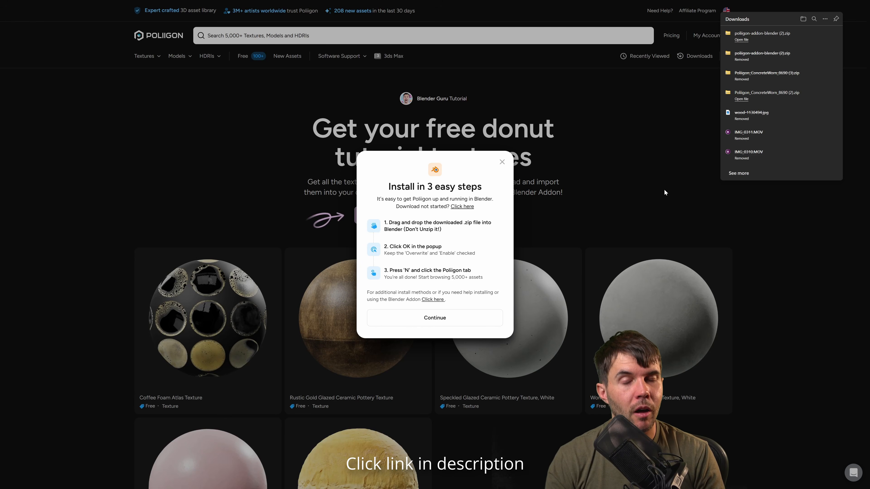
{"action": "left_click", "coordinate": [620, 192]}
Switch to Blender and install poliigon-addon-blender (2).zip from the Reference folder, with Overwrite and Enable on Install kept on.
{"action": "key", "text": "alt+Tab"}
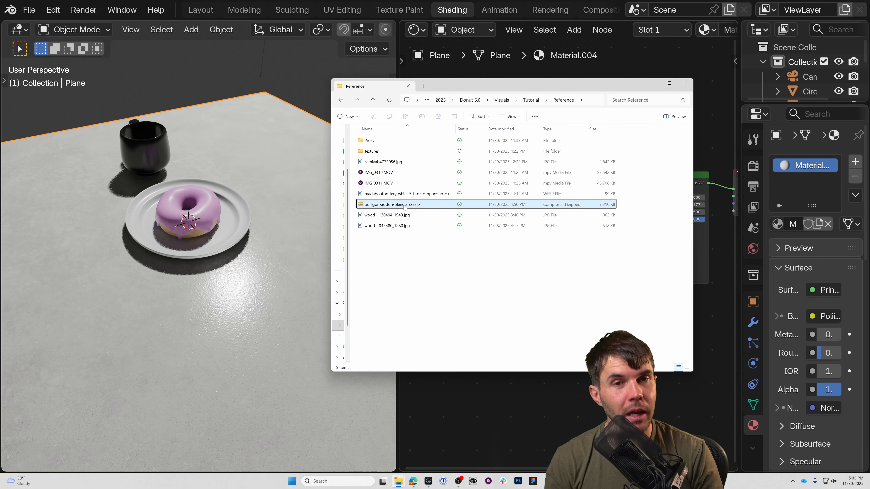
{"action": "left_click_drag", "start_coordinate": [403, 206], "coordinate": [417, 210]}
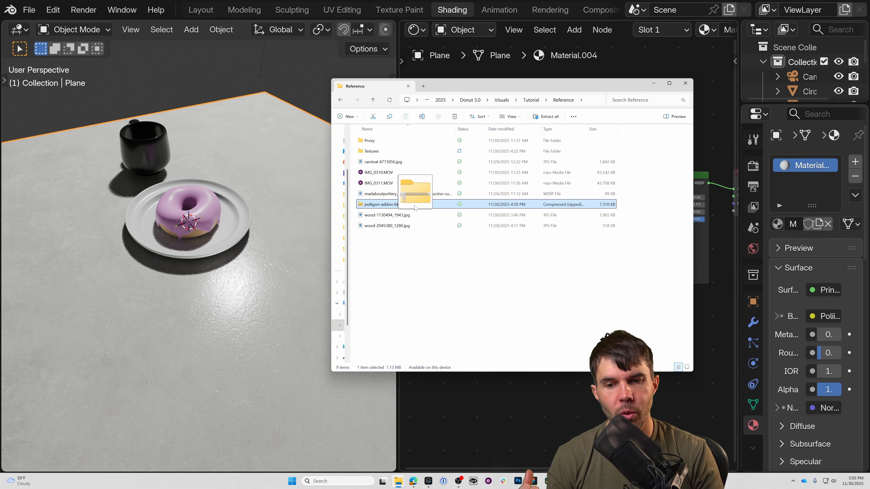
{"action": "left_click_drag", "start_coordinate": [414, 208], "coordinate": [262, 207]}
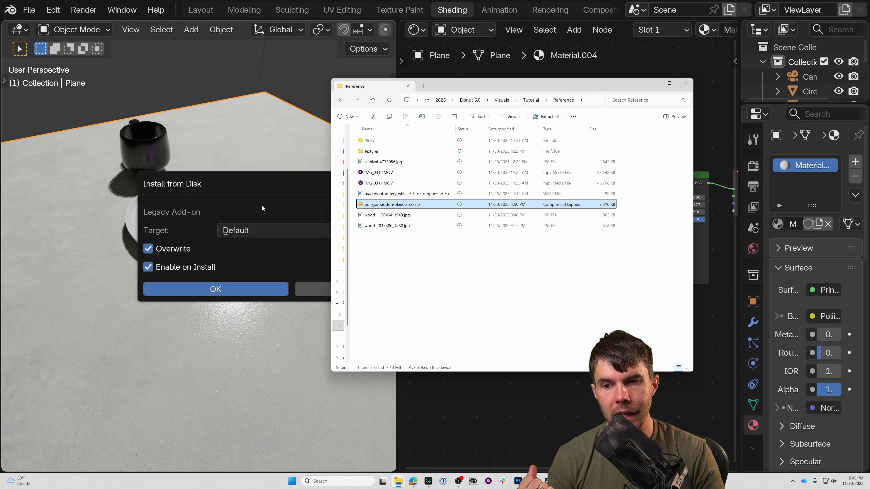
{"action": "left_click", "coordinate": [654, 84]}
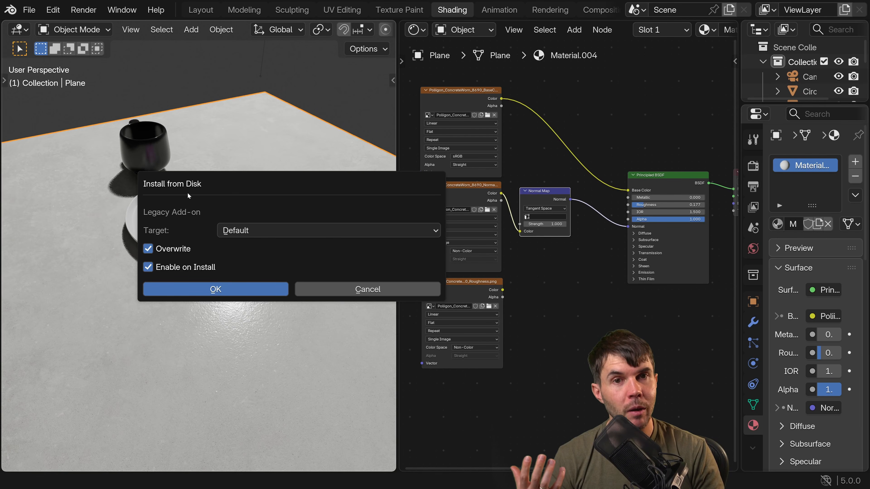
{"action": "left_click", "coordinate": [199, 288]}
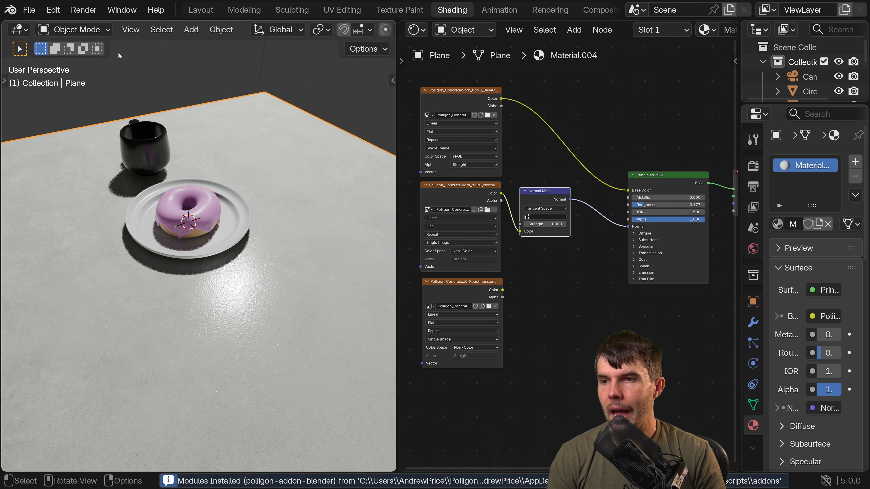
Check the Poliigon add-on's entry and details in the add-on preferences, and put the preferences window away.
{"action": "left_click", "coordinate": [54, 11]}
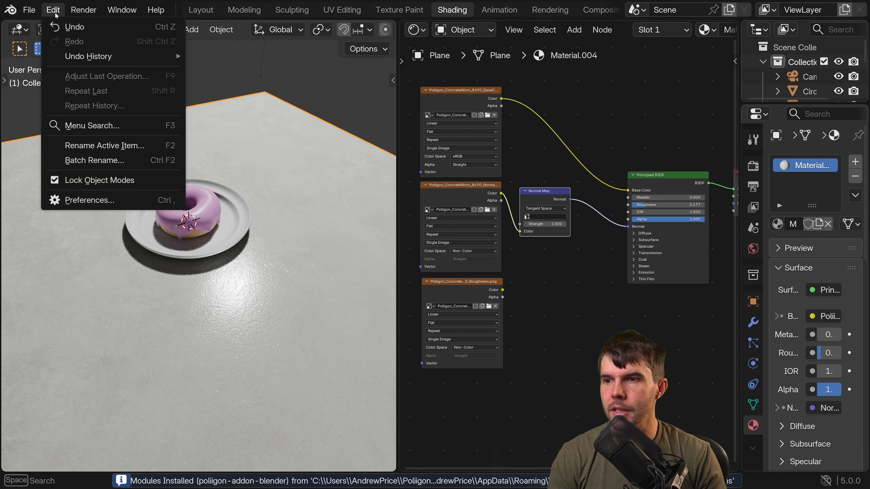
{"action": "left_click", "coordinate": [79, 205]}
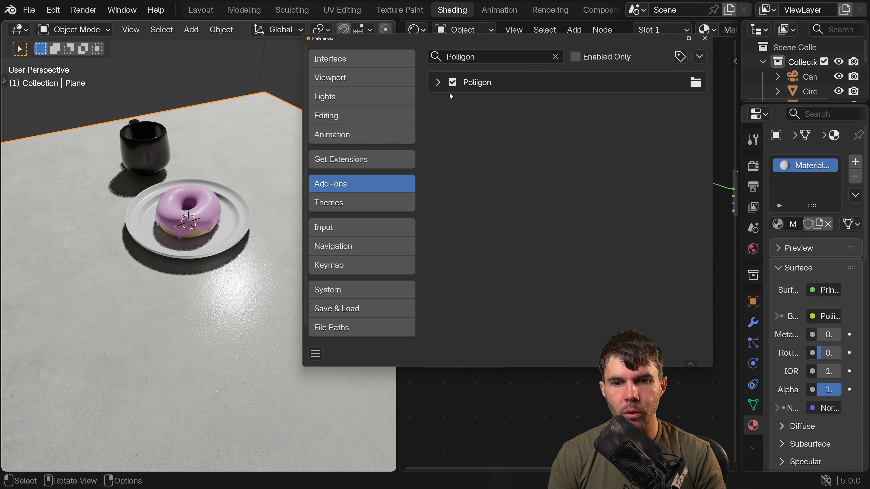
{"action": "left_click", "coordinate": [438, 83]}
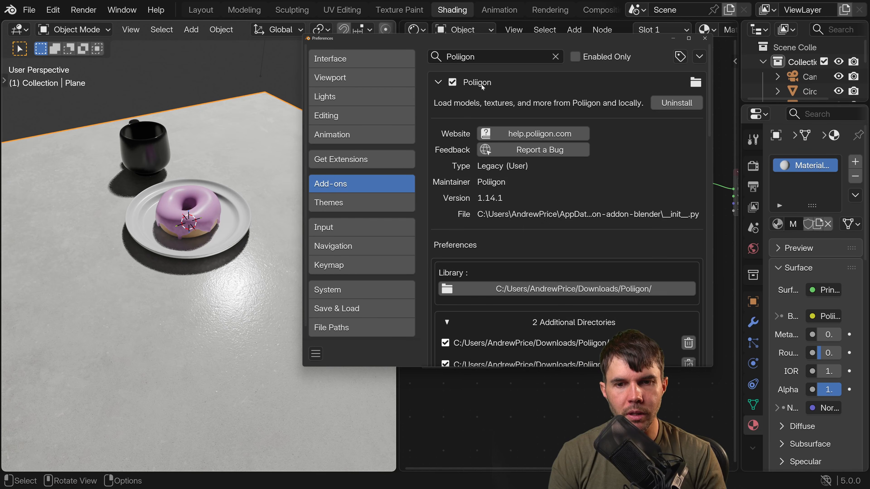
{"action": "left_click", "coordinate": [437, 82]}
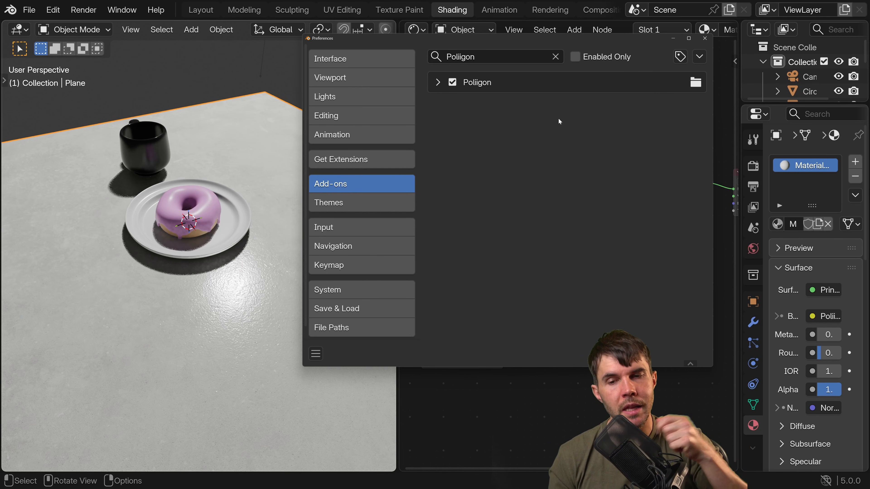
{"action": "left_click", "coordinate": [673, 39]}
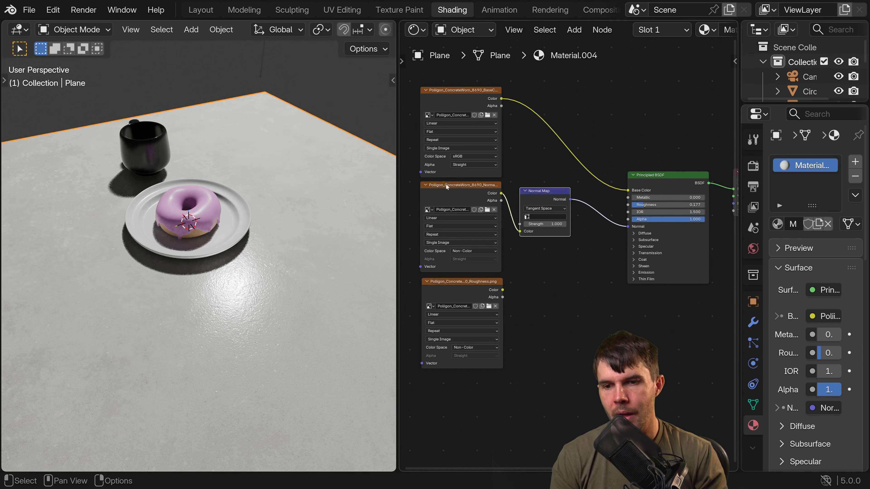
Widen the 3D viewport, show the Poliigon add-on in its sidebar, log in through the browser and return to Blender.
{"action": "left_click_drag", "start_coordinate": [398, 178], "coordinate": [509, 180]}
{"action": "mouse_move", "coordinate": [255, 161]}
{"action": "middle_mouse_down"}
{"action": "mouse_move", "coordinate": [255, 150]}
{"action": "mouse_move", "coordinate": [265, 155]}
{"action": "middle_mouse_up"}
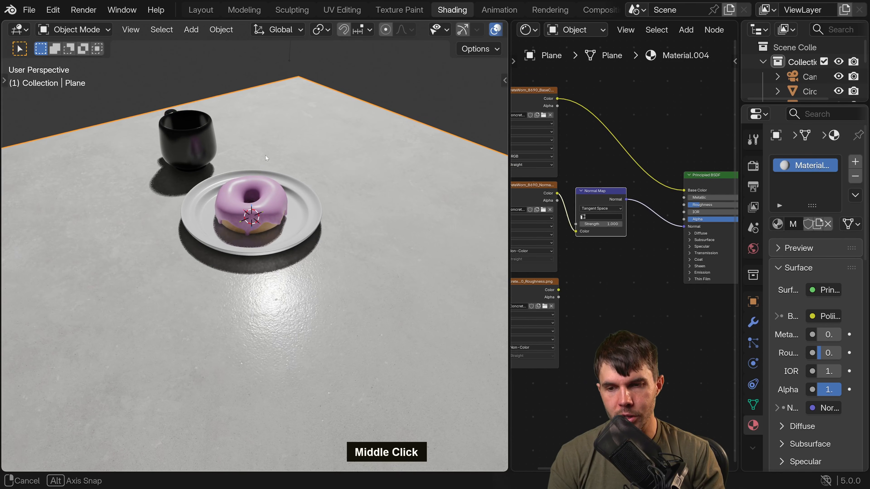
{"action": "key", "text": "n"}
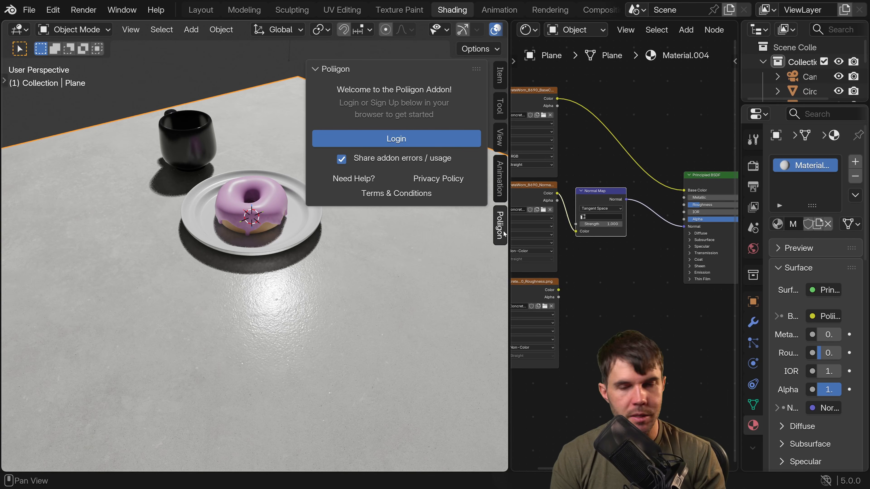
{"action": "left_click", "coordinate": [405, 140]}
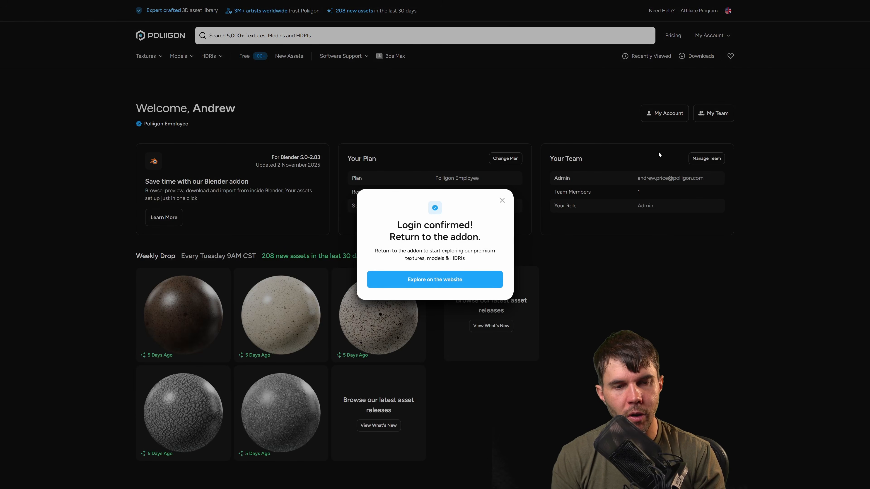
{"action": "key", "text": "alt+Tab"}
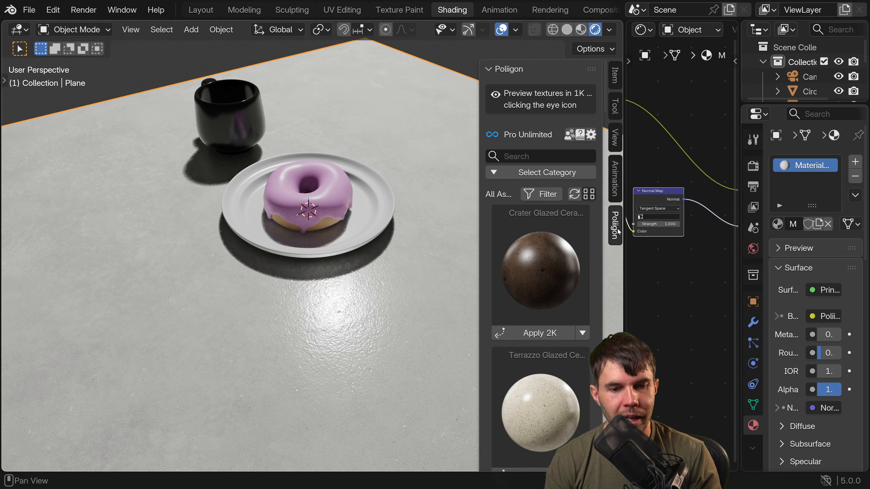
Look through the unfiltered Poliigon asset list and return to its beginning.
{"action": "middle_click_drag", "start_coordinate": [565, 247], "coordinate": [559, 372]}
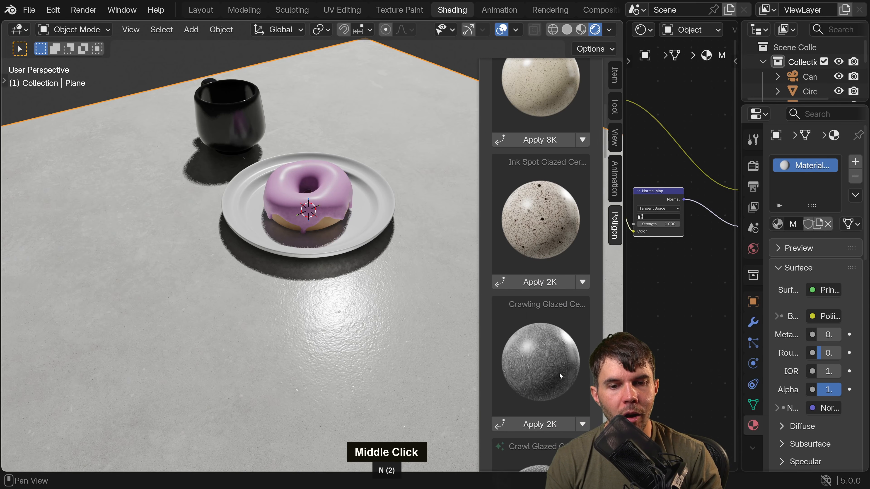
{"action": "scroll", "coordinate": [554, 295], "scroll_direction": "down", "scroll_amount": 20}
{"action": "scroll", "coordinate": [552, 296], "scroll_direction": "down", "scroll_amount": 5}
{"action": "scroll", "coordinate": [551, 298], "scroll_direction": "up", "scroll_amount": 10}
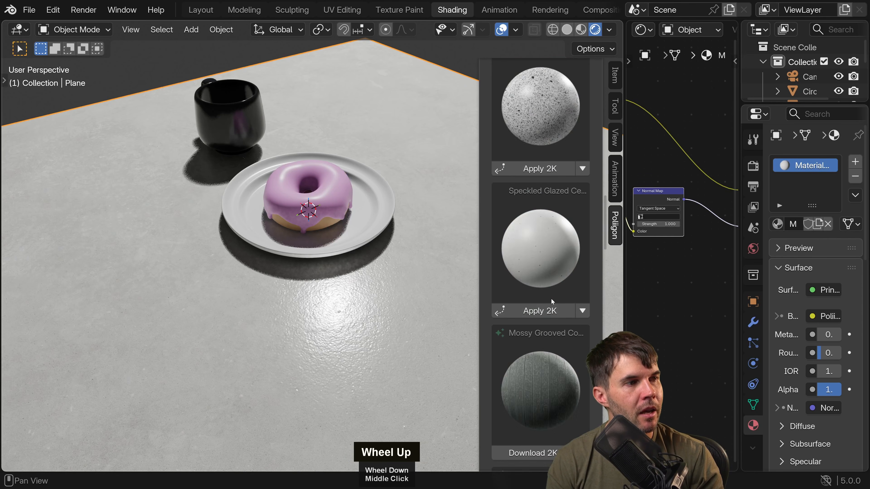
{"action": "scroll", "coordinate": [550, 302], "scroll_direction": "up", "scroll_amount": 8}
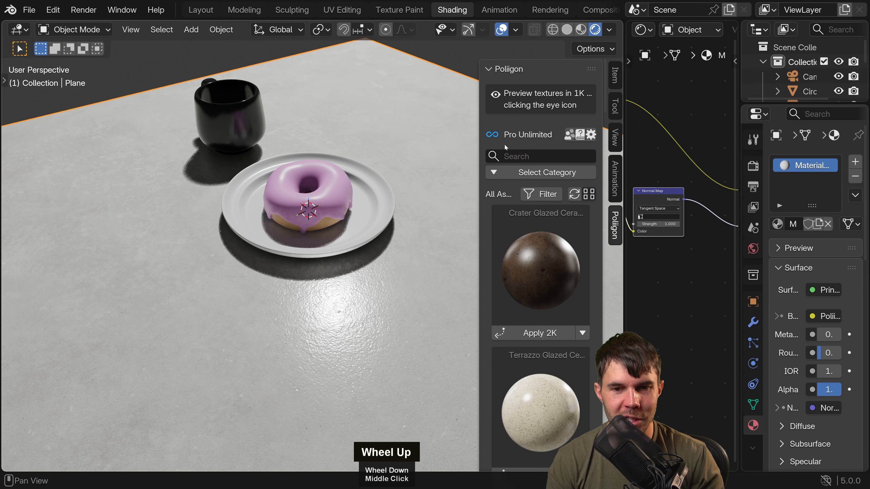
Search the Poliigon assets for "sprinkles", look through the matching textures and clear the search.
{"action": "left_click", "coordinate": [514, 156]}
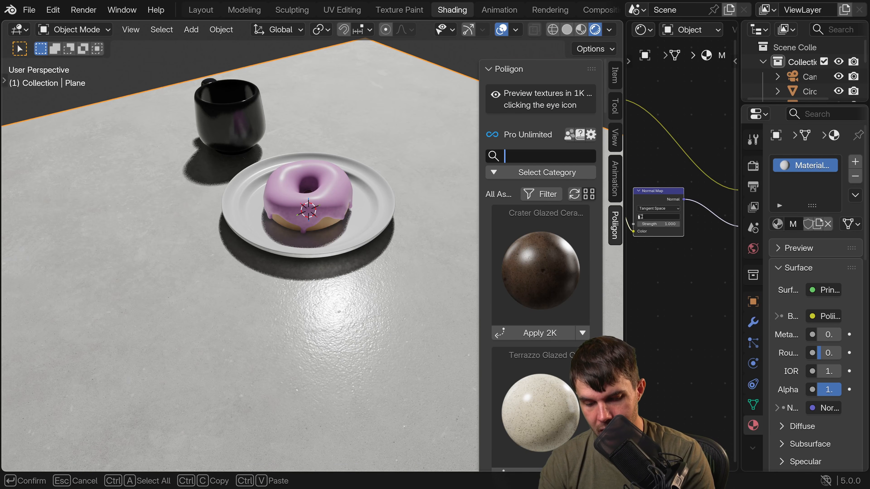
{"action": "type", "text": "sprinkles"}
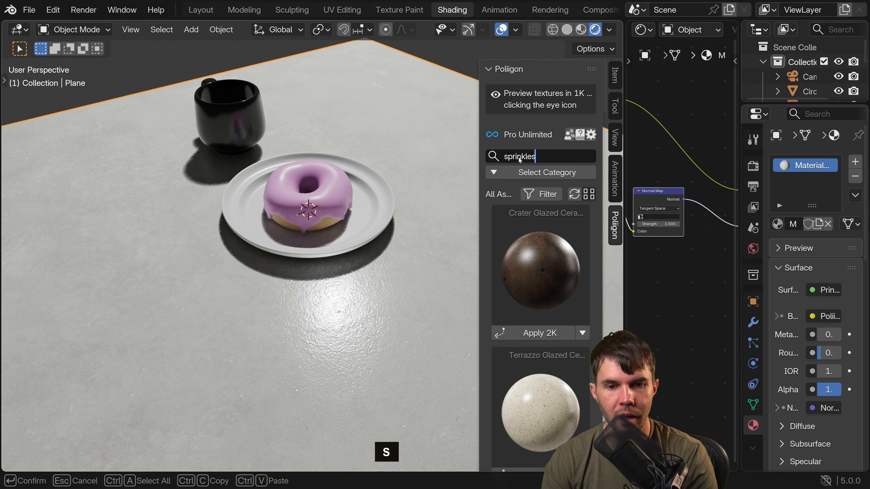
{"action": "key", "text": "Return"}
{"action": "scroll", "coordinate": [520, 269], "scroll_direction": "down", "scroll_amount": 8}
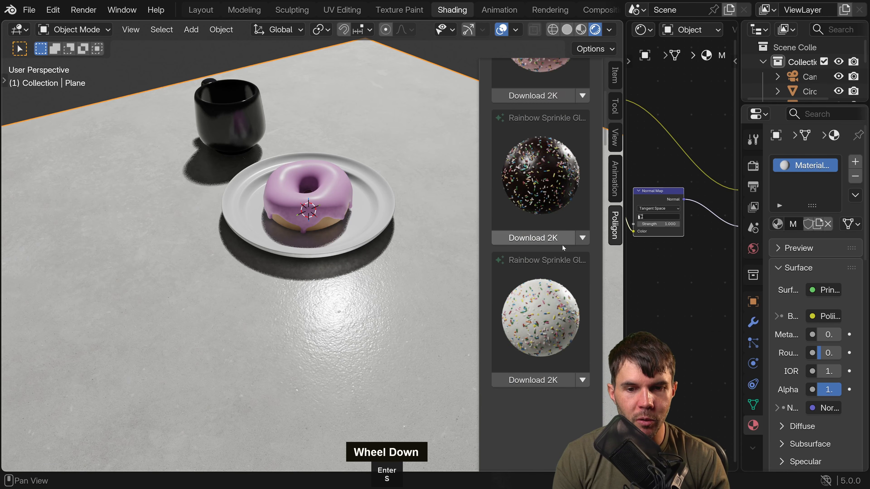
{"action": "scroll", "coordinate": [556, 246], "scroll_direction": "up", "scroll_amount": 3}
{"action": "scroll", "coordinate": [555, 250], "scroll_direction": "up", "scroll_amount": 4}
{"action": "left_click", "coordinate": [589, 157]}
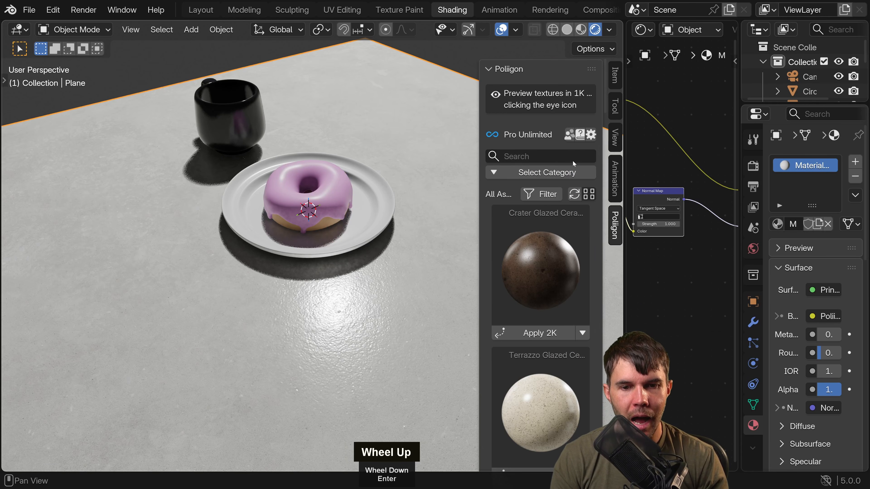
Limit the Poliigon assets to Textures, trying the Plastic category before choosing Plaster, and look over the plaster textures.
{"action": "left_click", "coordinate": [551, 172]}
{"action": "left_click", "coordinate": [534, 171]}
{"action": "left_click", "coordinate": [546, 191]}
{"action": "left_click", "coordinate": [486, 201]}
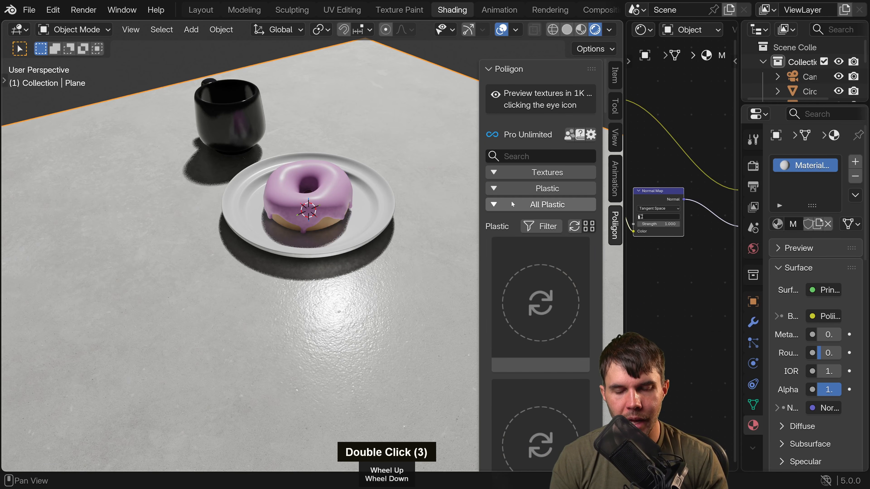
{"action": "left_click", "coordinate": [548, 188]}
{"action": "left_click", "coordinate": [500, 174]}
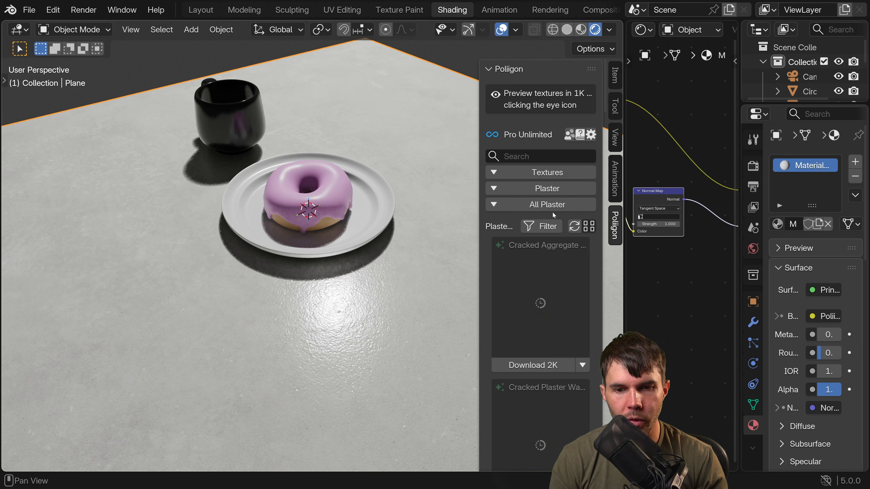
{"action": "scroll", "coordinate": [551, 283], "scroll_direction": "down", "scroll_amount": 3}
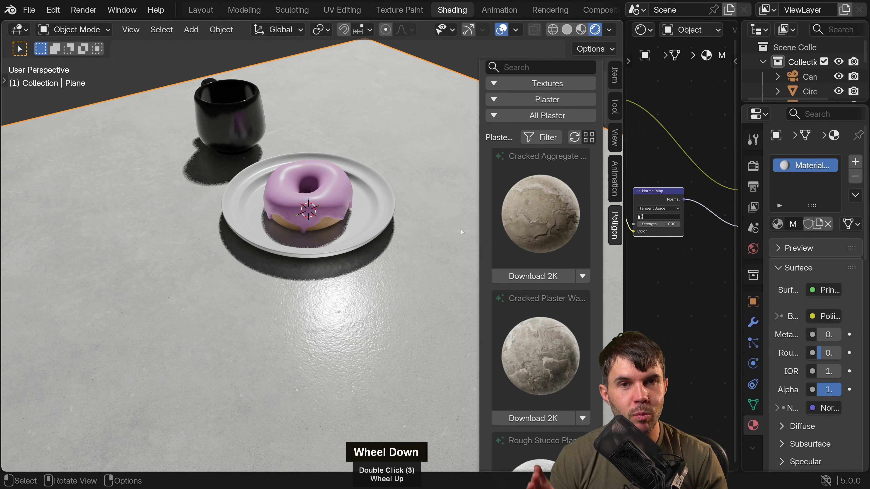
Download the Cracked Aggregate plaster texture at 2K and apply it to the tabletop plane.
{"action": "left_click", "coordinate": [542, 276]}
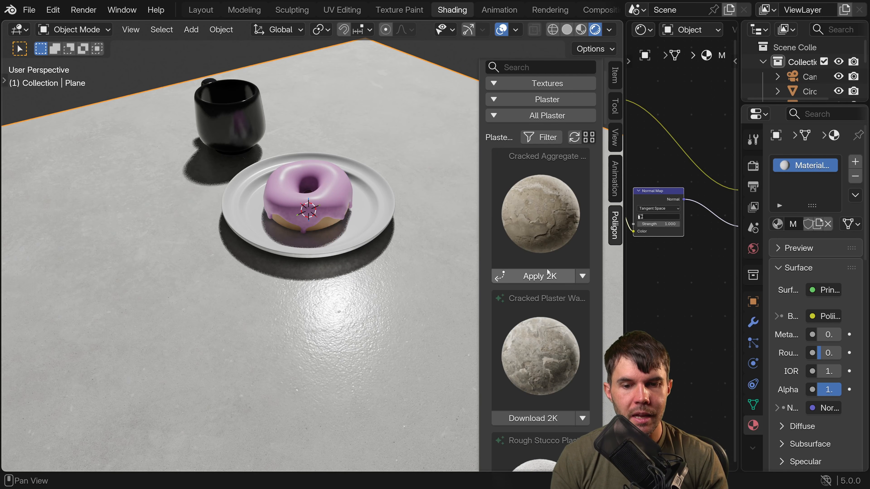
{"action": "left_click", "coordinate": [547, 274]}
{"action": "middle_click_drag", "start_coordinate": [347, 327], "coordinate": [368, 319]}
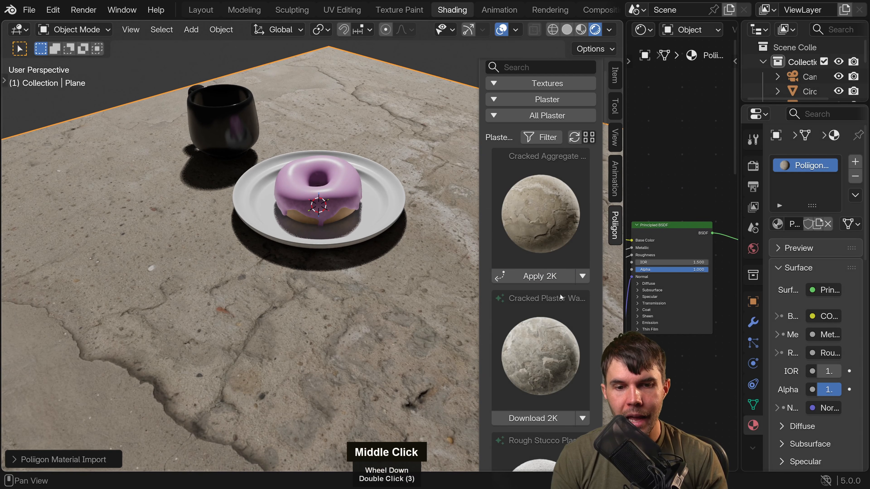
Enlarge the Shader Editor and examine the imported plaster material's nodes, from the texture maps and displacement to the UV mapping.
{"action": "left_click_drag", "start_coordinate": [624, 291], "coordinate": [397, 291]}
{"action": "scroll", "coordinate": [486, 293], "scroll_direction": "down", "scroll_amount": 3}
{"action": "middle_click_drag", "start_coordinate": [486, 292], "coordinate": [604, 193]}
{"action": "scroll", "coordinate": [634, 240], "scroll_direction": "down", "scroll_amount": 1}
{"action": "scroll", "coordinate": [562, 167], "scroll_direction": "up", "scroll_amount": 4}
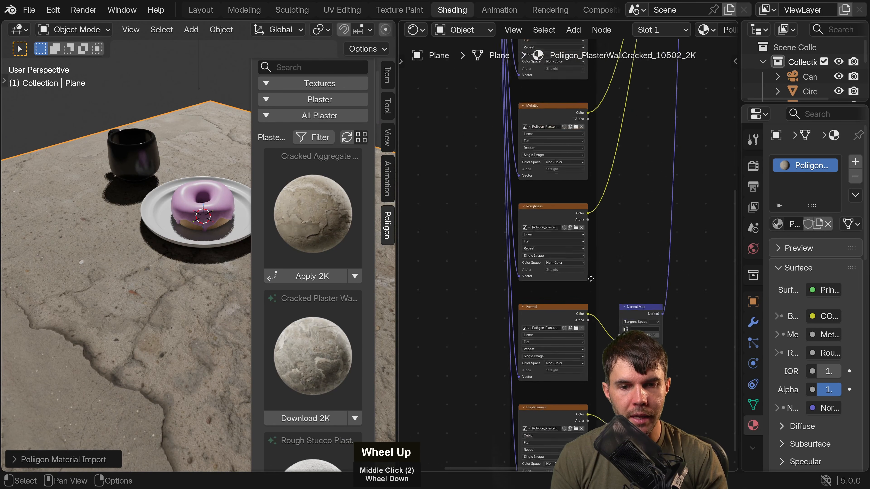
{"action": "middle_click_drag", "start_coordinate": [567, 126], "coordinate": [562, 180]}
{"action": "middle_click_drag", "start_coordinate": [553, 142], "coordinate": [559, 28]}
{"action": "middle_click_drag", "start_coordinate": [630, 329], "coordinate": [509, 177]}
{"action": "scroll", "coordinate": [555, 155], "scroll_direction": "down", "scroll_amount": 5}
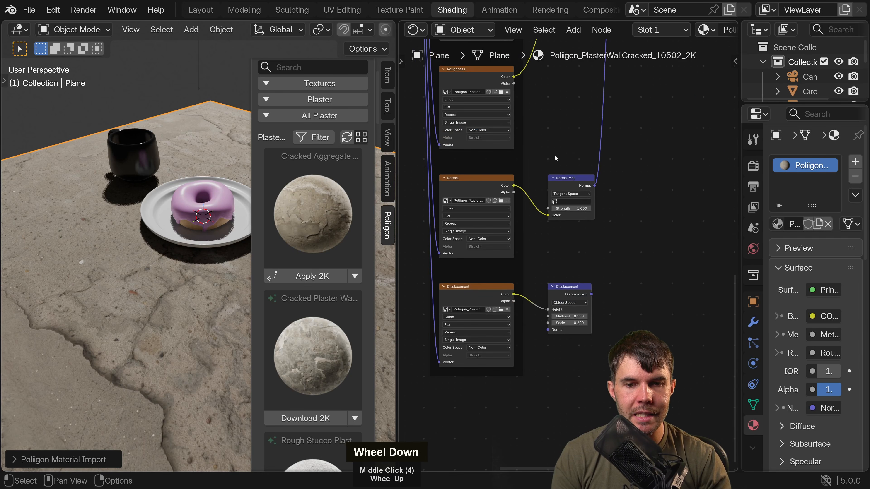
{"action": "mouse_move", "coordinate": [617, 99]}
{"action": "middle_mouse_down"}
{"action": "mouse_move", "coordinate": [597, 442]}
{"action": "mouse_move", "coordinate": [609, 88]}
{"action": "middle_mouse_up"}
{"action": "middle_click_drag", "start_coordinate": [502, 138], "coordinate": [521, 102]}
{"action": "middle_click_drag", "start_coordinate": [528, 143], "coordinate": [564, 111]}
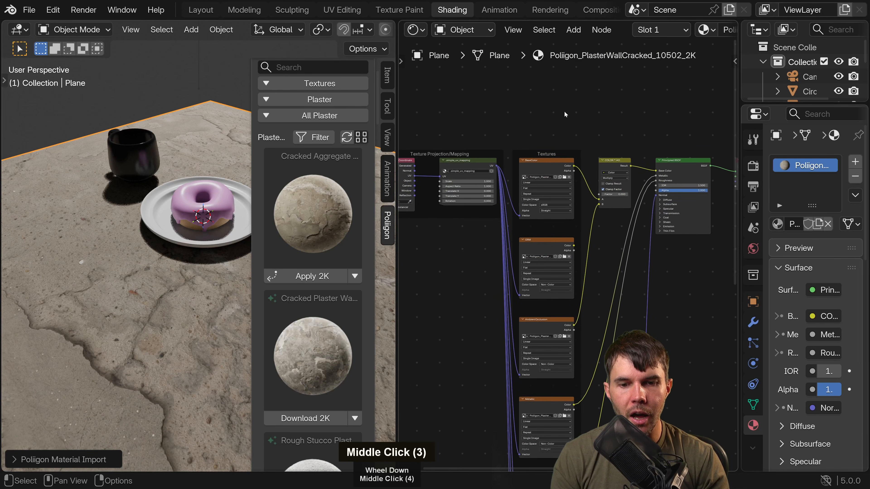
Widen the 3D viewport again and assign the concrete Material.004 back to the tabletop plane.
{"action": "left_click_drag", "start_coordinate": [399, 148], "coordinate": [594, 148]}
{"action": "mouse_move", "coordinate": [429, 206]}
{"action": "middle_mouse_down"}
{"action": "mouse_move", "coordinate": [379, 206]}
{"action": "mouse_move", "coordinate": [439, 194]}
{"action": "middle_mouse_up"}
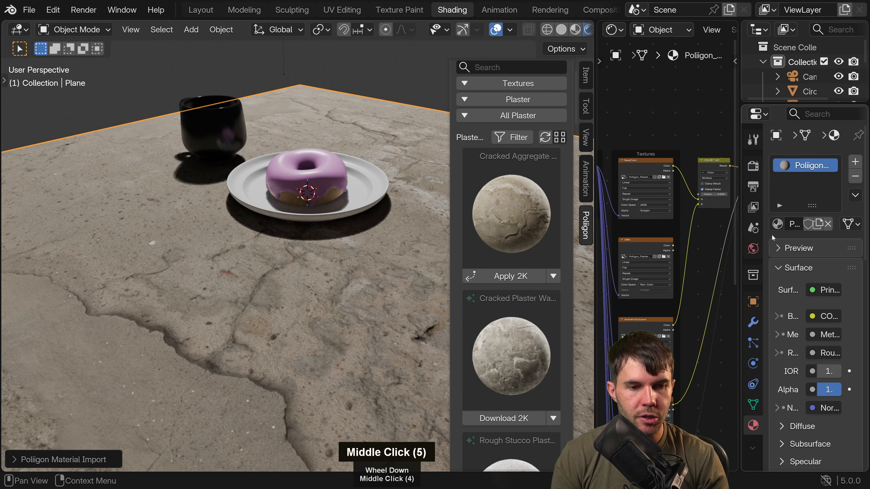
{"action": "left_click", "coordinate": [760, 224]}
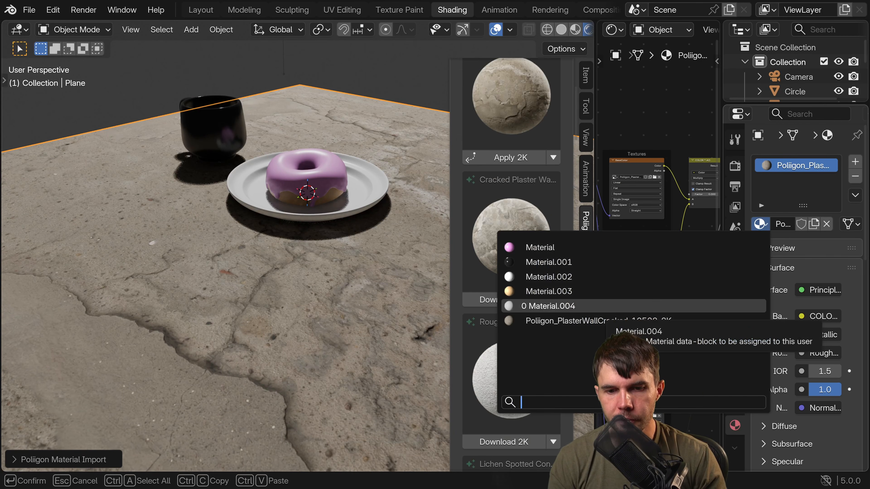
{"action": "left_click", "coordinate": [609, 306]}
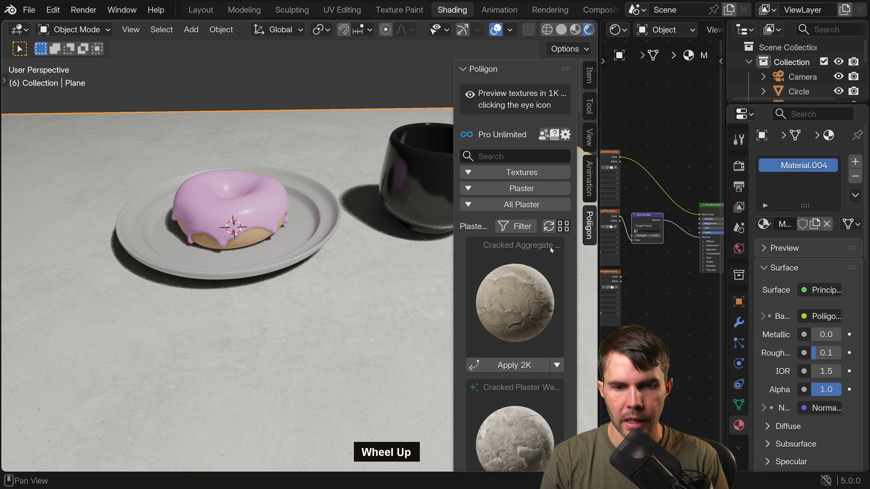
Change the Poliigon texture category to Free and look through the free textures.
{"action": "scroll", "coordinate": [548, 246], "scroll_direction": "up", "scroll_amount": 5}
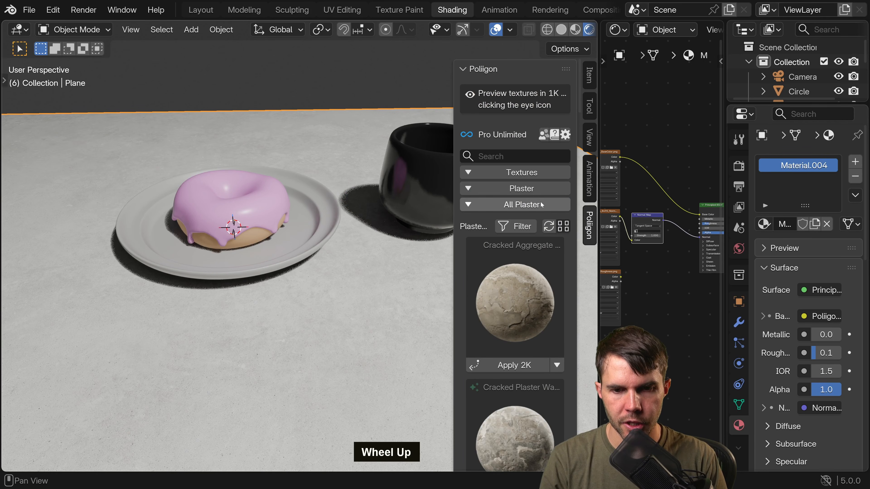
{"action": "left_click", "coordinate": [533, 189]}
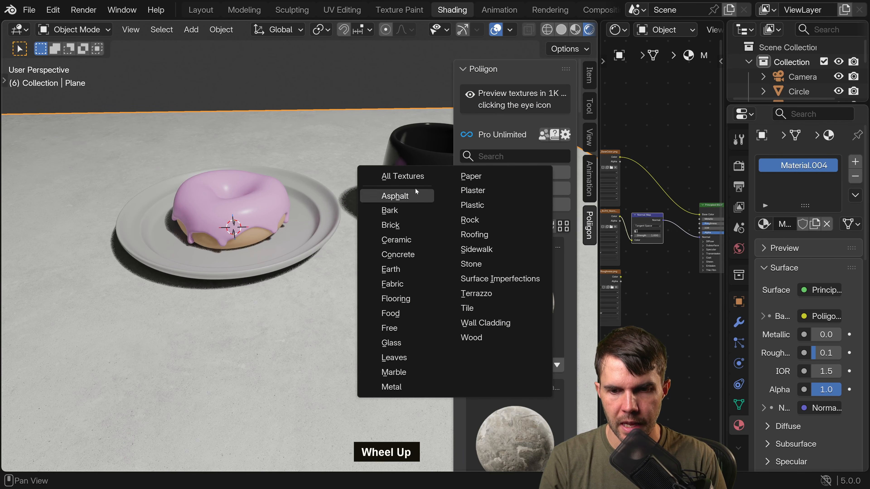
{"action": "left_click", "coordinate": [396, 328]}
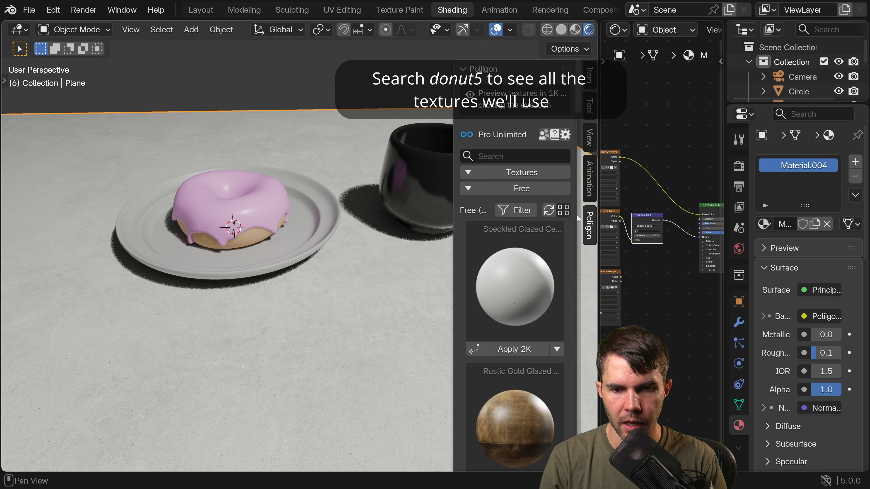
{"action": "scroll", "coordinate": [523, 240], "scroll_direction": "down", "scroll_amount": 3}
{"action": "scroll", "coordinate": [527, 242], "scroll_direction": "down", "scroll_amount": 2}
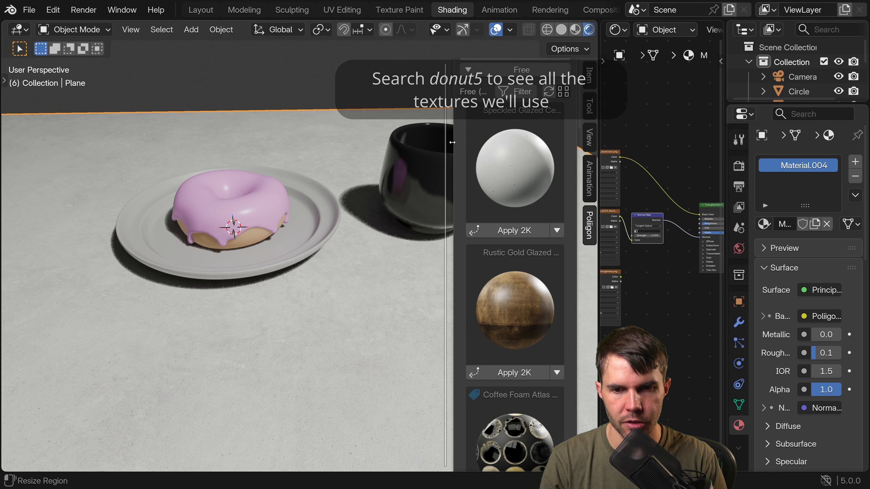
Widen the Poliigon sidebar, view the white Speckled Glazed Ceramic Pottery Texture online, examine its previews and maps, and return to Blender.
{"action": "left_click_drag", "start_coordinate": [453, 143], "coordinate": [417, 143]}
{"action": "left_click", "coordinate": [545, 230]}
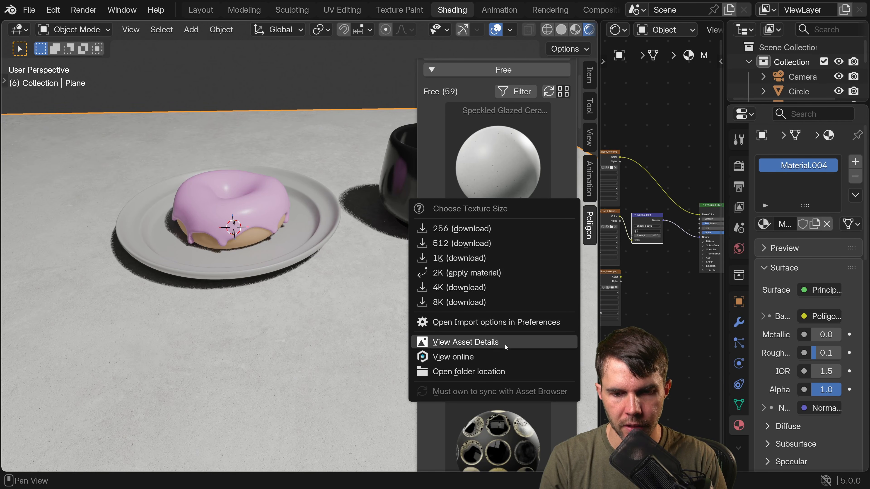
{"action": "left_click", "coordinate": [495, 354]}
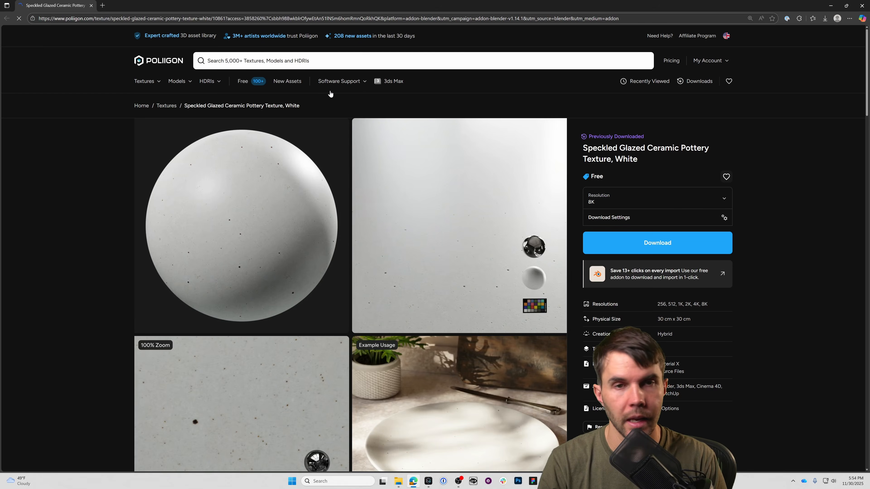
{"action": "mouse_move", "coordinate": [331, 92]}
{"action": "scroll", "coordinate": [70, 351], "scroll_direction": "down", "scroll_amount": 12}
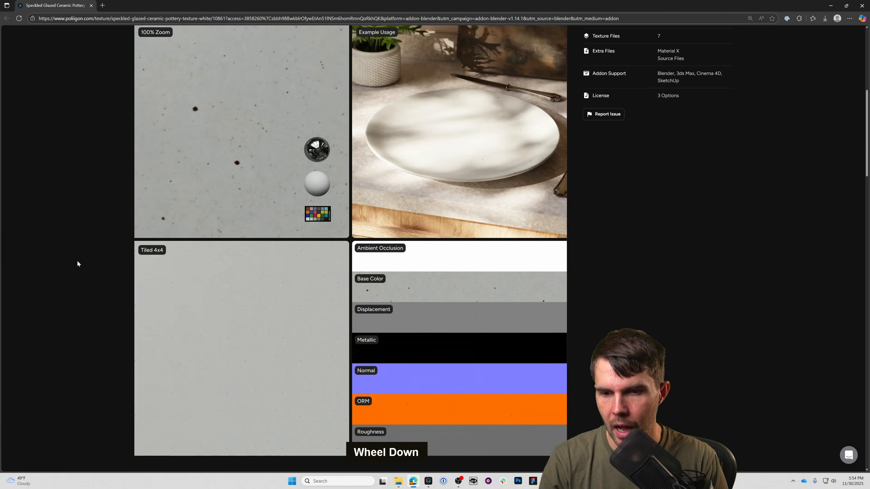
{"action": "scroll", "coordinate": [75, 248], "scroll_direction": "up", "scroll_amount": 10}
{"action": "scroll", "coordinate": [74, 249], "scroll_direction": "up", "scroll_amount": 3}
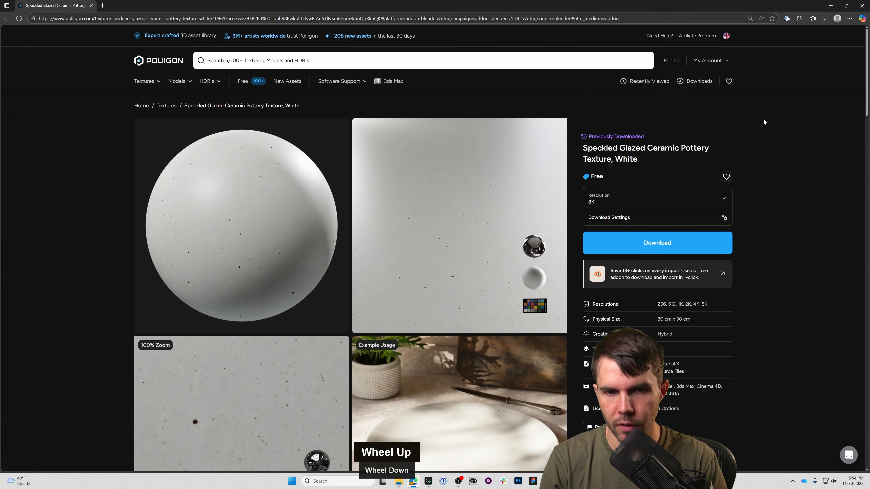
{"action": "left_click", "coordinate": [832, 6]}
Select the plate under the donut as the target for the white Speckled Glazed Ceramic texture and view it up close.
{"action": "left_click", "coordinate": [321, 234]}
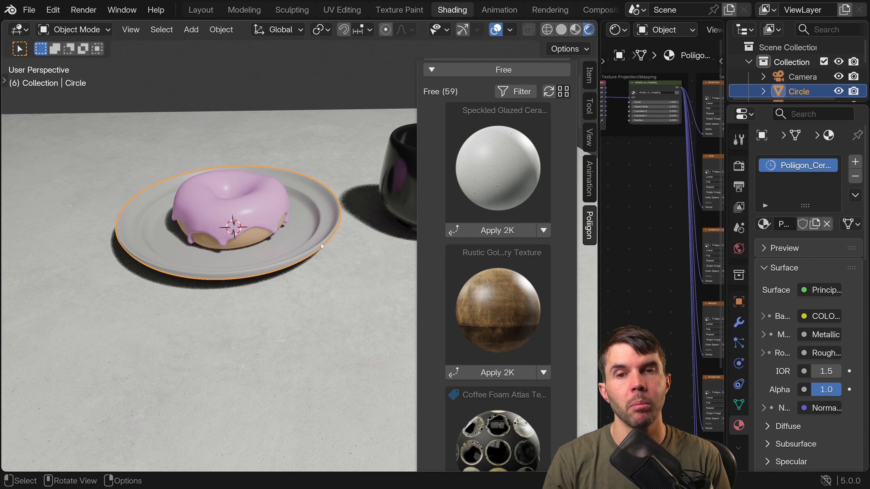
{"action": "middle_click", "coordinate": [303, 251]}
{"action": "scroll", "coordinate": [310, 260], "scroll_direction": "up", "scroll_amount": 2}
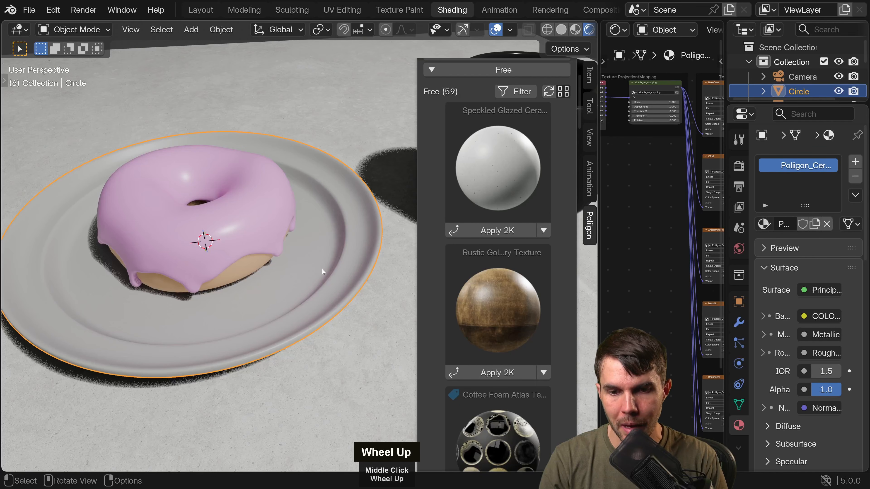
{"action": "middle_click_drag", "start_coordinate": [327, 264], "coordinate": [519, 243], "text": "shift"}
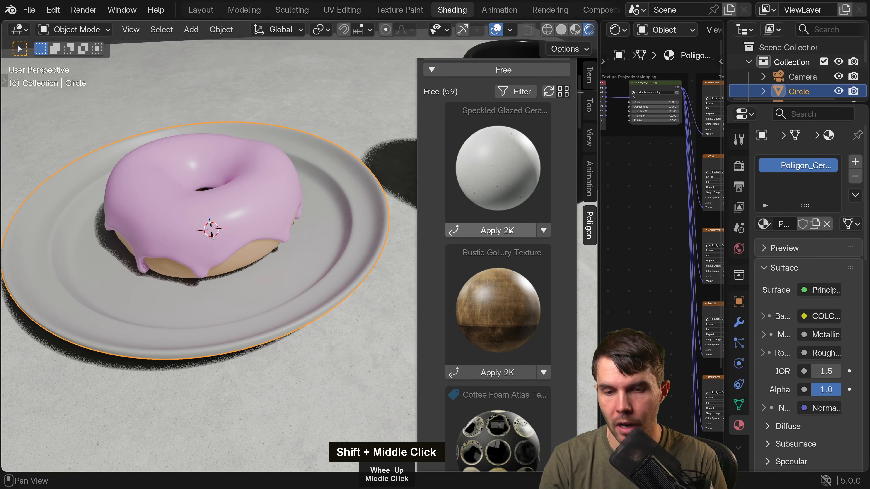
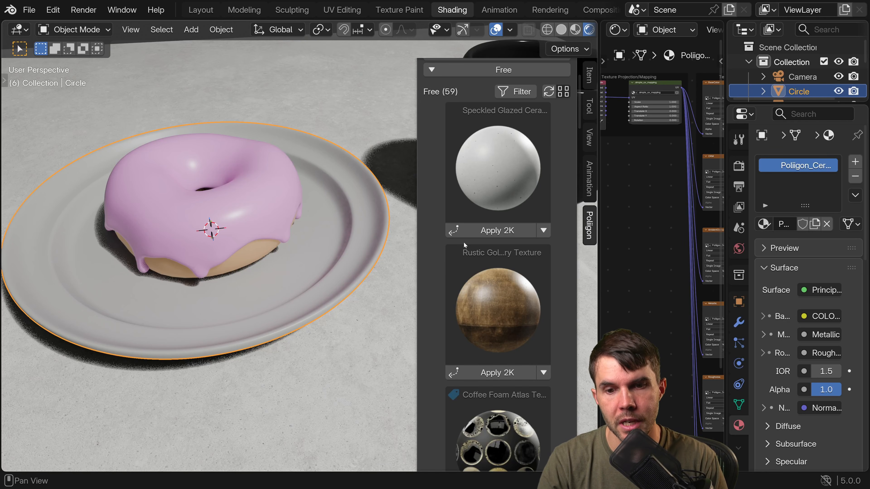
Apply the Speckled Glazed Ceramic texture at 2K to the plate and widen the shader editor to inspect its material nodes.
{"action": "left_click", "coordinate": [500, 233]}
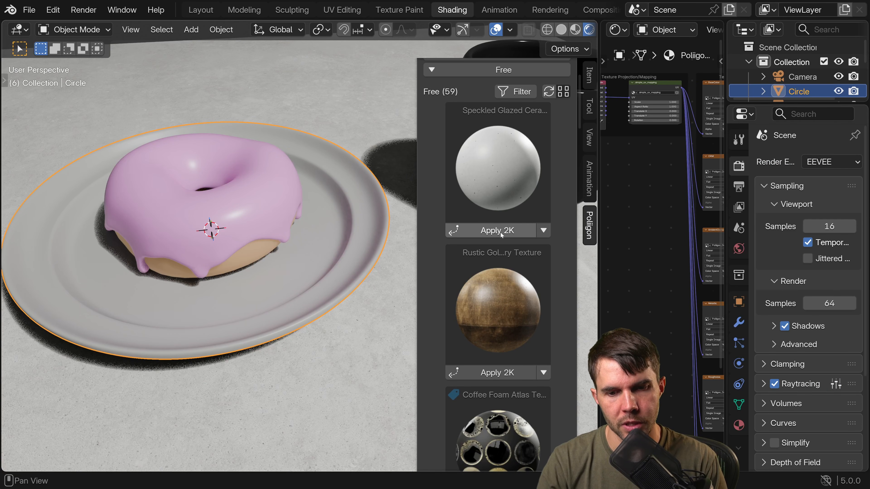
{"action": "middle_click_drag", "start_coordinate": [333, 242], "coordinate": [306, 252], "text": "shift"}
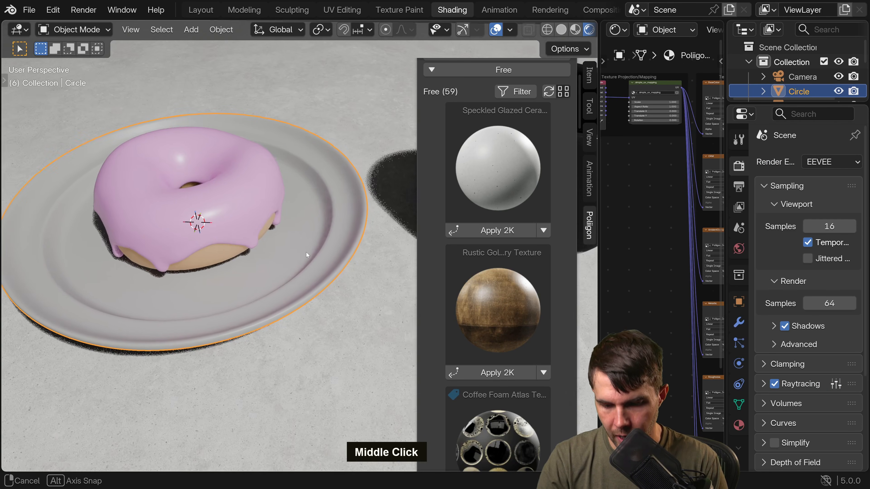
{"action": "left_click_drag", "start_coordinate": [599, 242], "coordinate": [515, 241]}
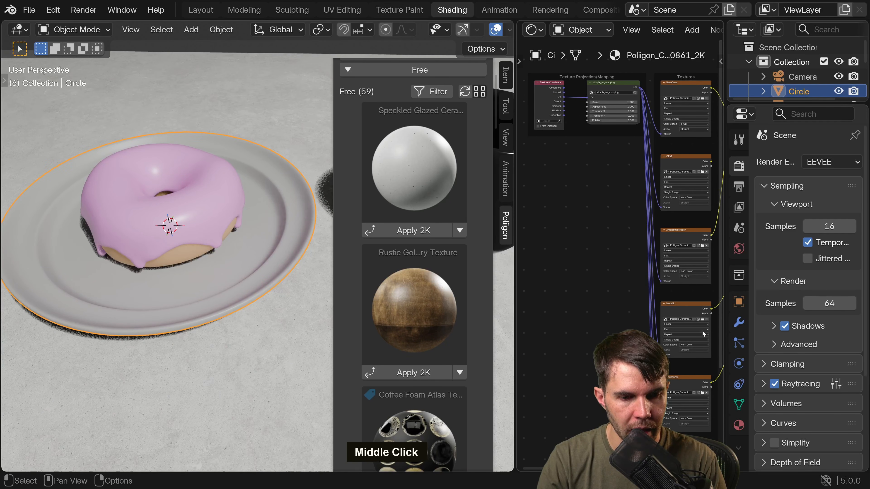
{"action": "middle_click_drag", "start_coordinate": [702, 333], "coordinate": [647, 308]}
{"action": "left_click", "coordinate": [739, 424]}
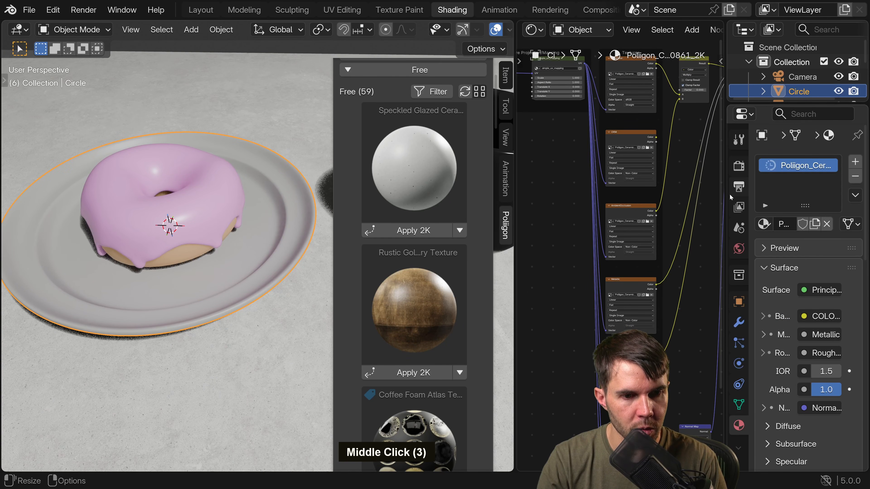
{"action": "middle_click_drag", "start_coordinate": [671, 150], "coordinate": [665, 159]}
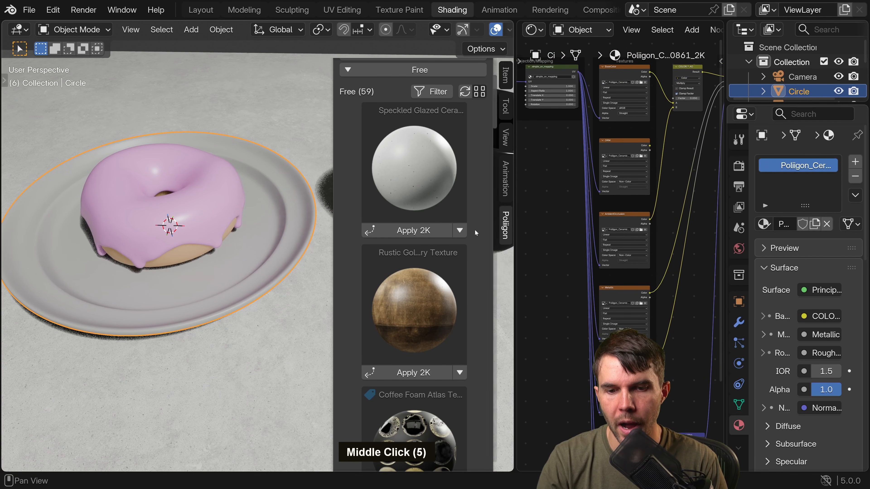
Hide the Poliigon sidebar and view the plate and donut up close.
{"action": "key", "text": "n"}
{"action": "middle_click_drag", "start_coordinate": [360, 242], "coordinate": [347, 203]}
{"action": "scroll", "coordinate": [351, 255], "scroll_direction": "up", "scroll_amount": 2}
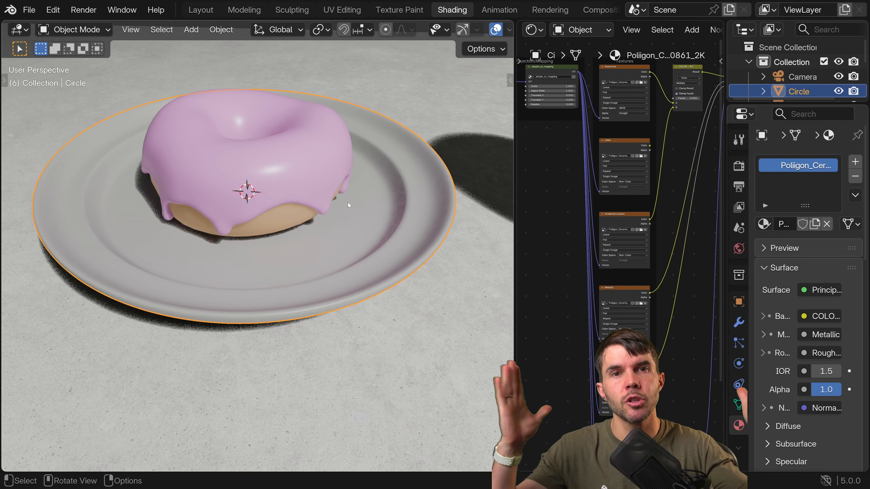
Compare the icing's material nodes with the plate's and examine how the plate's Texture Coordinate node feeds the UV mapping node.
{"action": "left_click", "coordinate": [330, 166]}
{"action": "middle_click_drag", "start_coordinate": [330, 166], "coordinate": [500, 163]}
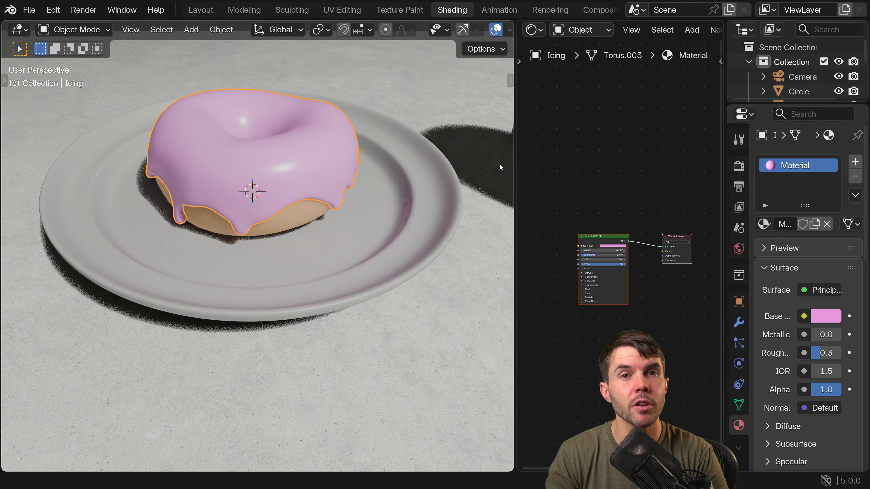
{"action": "left_click", "coordinate": [423, 198]}
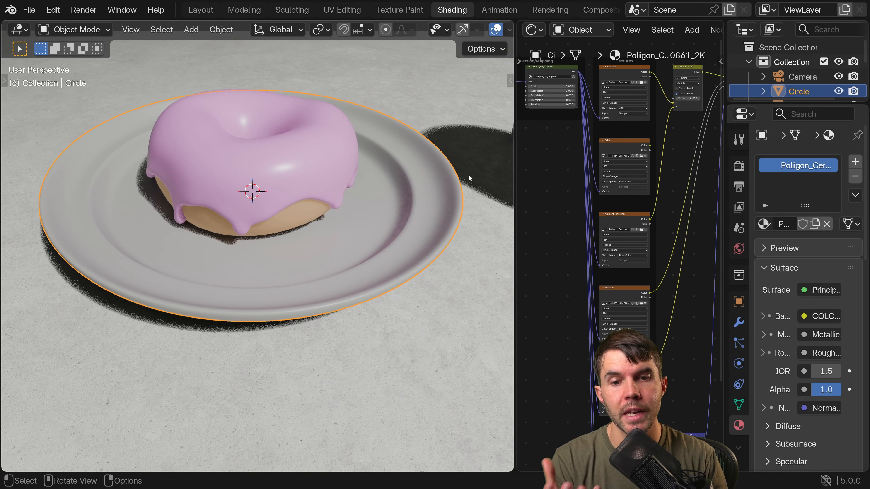
{"action": "middle_click_drag", "start_coordinate": [560, 154], "coordinate": [678, 256]}
{"action": "scroll", "coordinate": [640, 245], "scroll_direction": "up", "scroll_amount": 6}
{"action": "scroll", "coordinate": [641, 166], "scroll_direction": "up", "scroll_amount": 2}
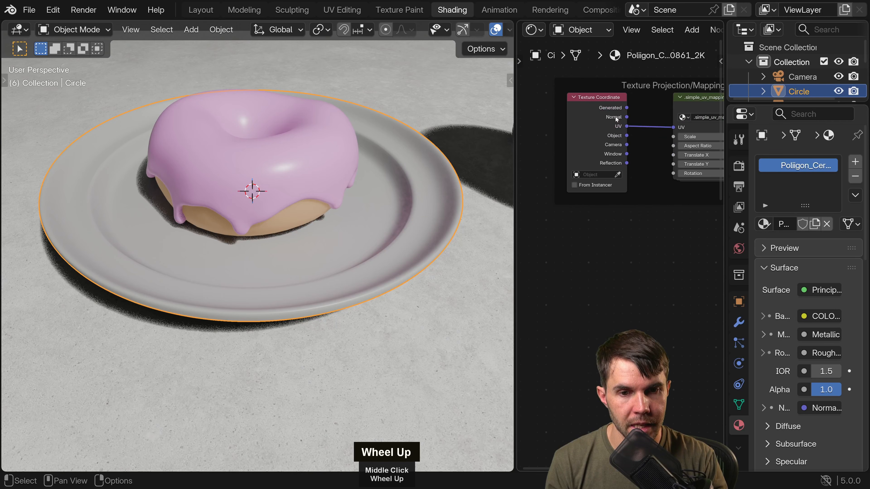
{"action": "middle_click_drag", "start_coordinate": [615, 116], "coordinate": [594, 189]}
{"action": "scroll", "coordinate": [606, 187], "scroll_direction": "up", "scroll_amount": 2}
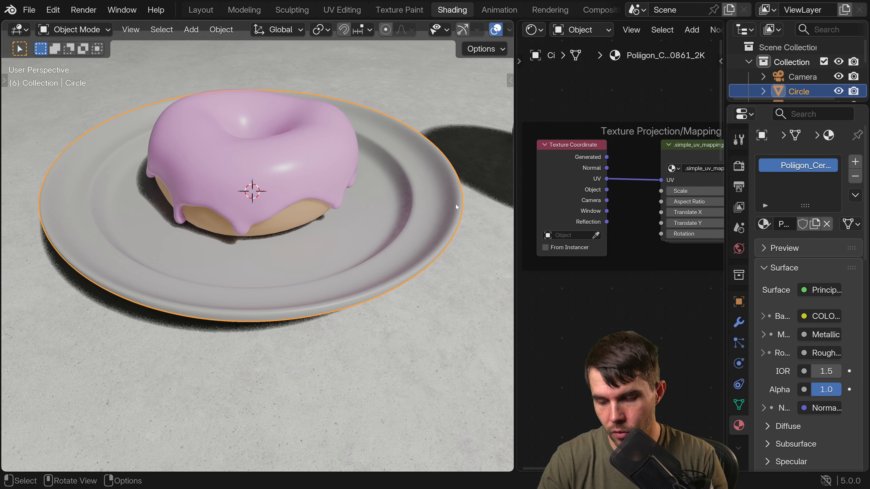
Unwrap the plate's entire mesh with Unwrap Angle Based in Edit Mode and check the result on the plate.
{"action": "key", "text": "Tab"}
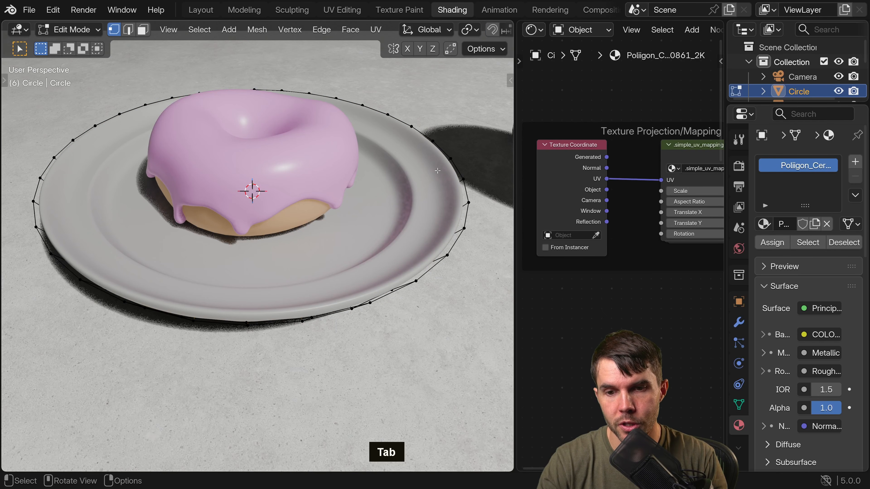
{"action": "key", "text": "a"}
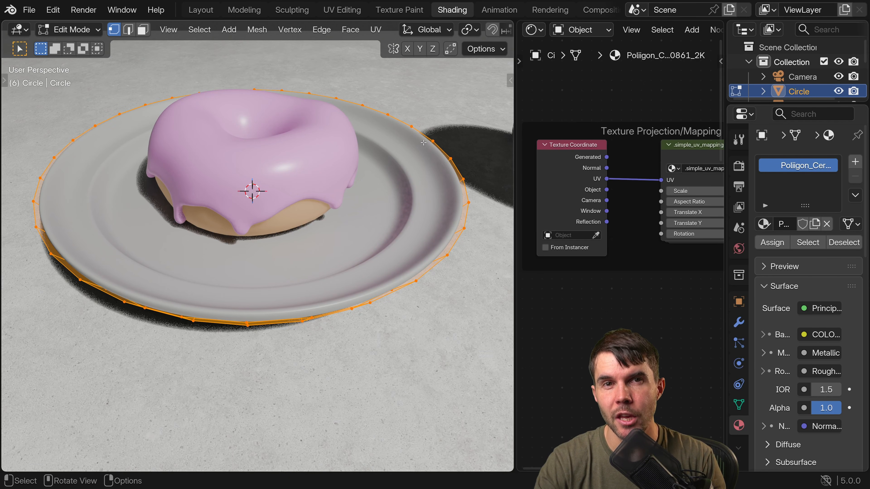
{"action": "key", "text": "u"}
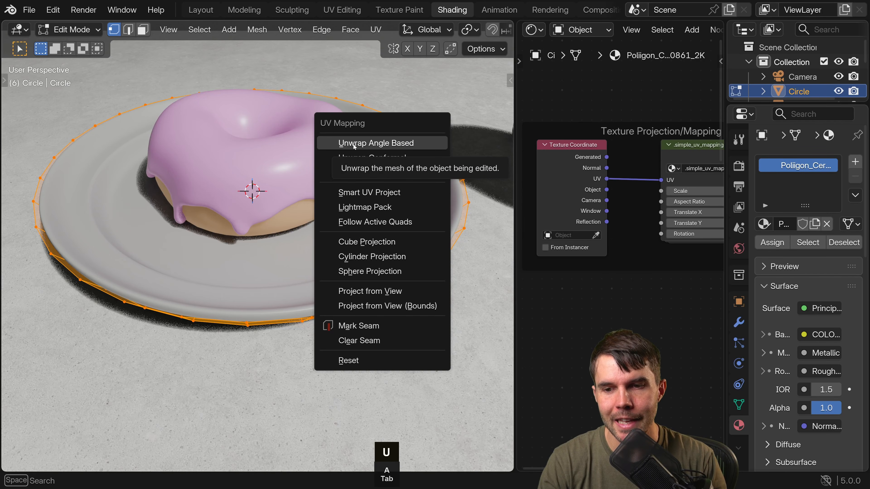
{"action": "left_click", "coordinate": [382, 143]}
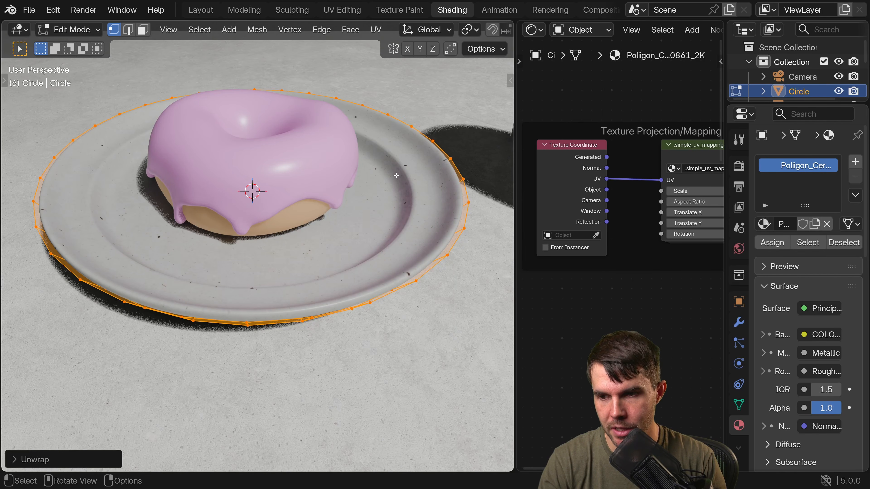
{"action": "middle_click_drag", "start_coordinate": [396, 181], "coordinate": [391, 198]}
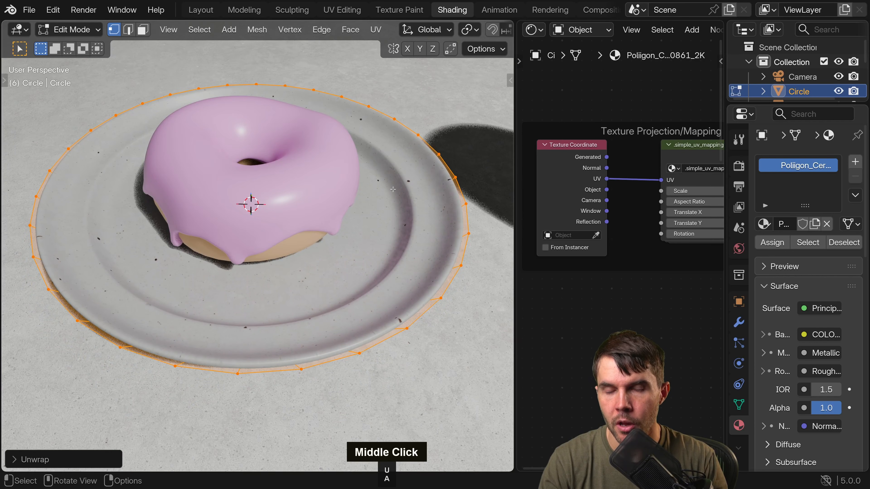
Switch to the UV Editing workspace and frame the plate in the 3D viewport.
{"action": "left_click", "coordinate": [355, 13]}
{"action": "scroll", "coordinate": [286, 199], "scroll_direction": "down", "scroll_amount": 2}
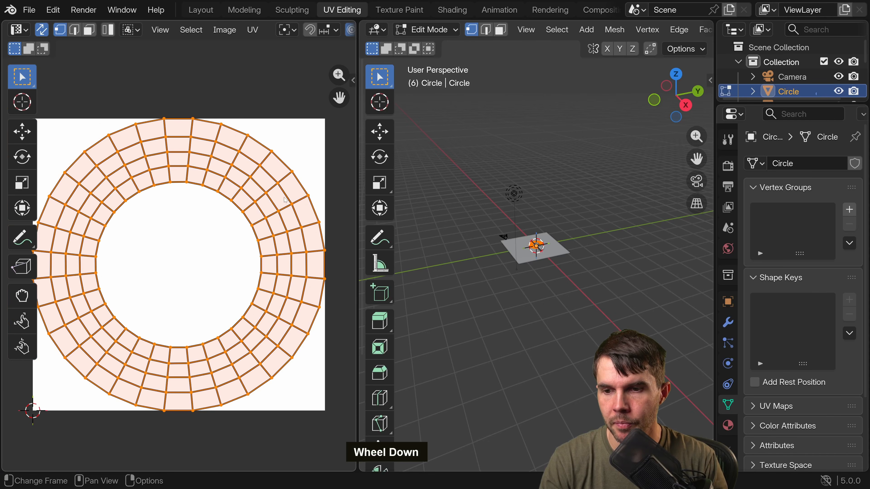
{"action": "key", "text": "KP_Decimal"}
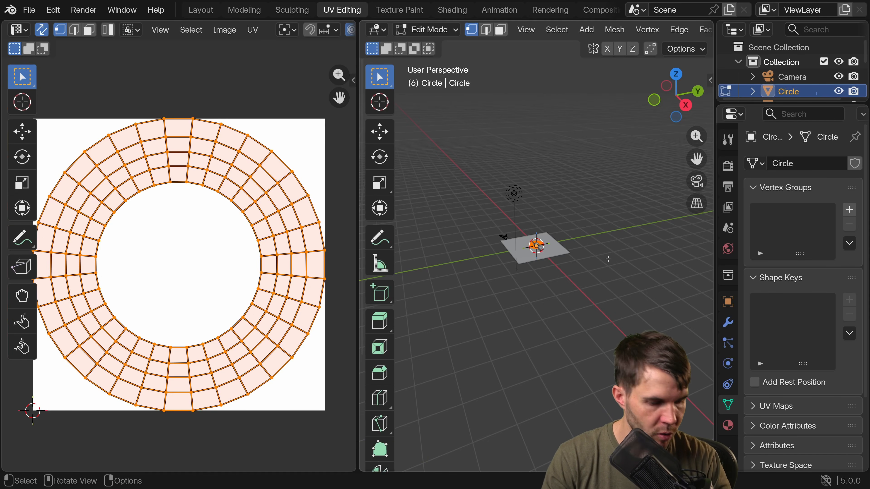
{"action": "middle_click_drag", "start_coordinate": [639, 261], "coordinate": [590, 263]}
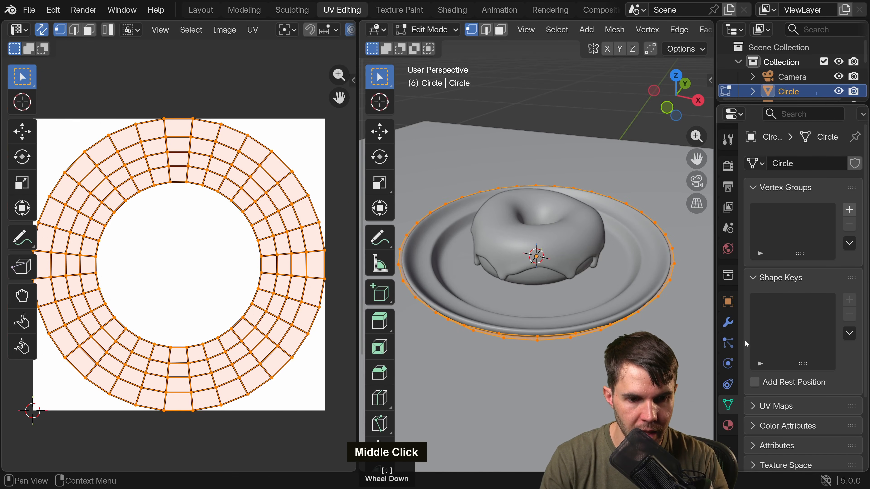
Hide the plate's Solidify and Subdivision modifiers in the viewport and view the mesh from above in wireframe.
{"action": "left_click", "coordinate": [728, 322]}
{"action": "middle_click_drag", "start_coordinate": [588, 266], "coordinate": [615, 327]}
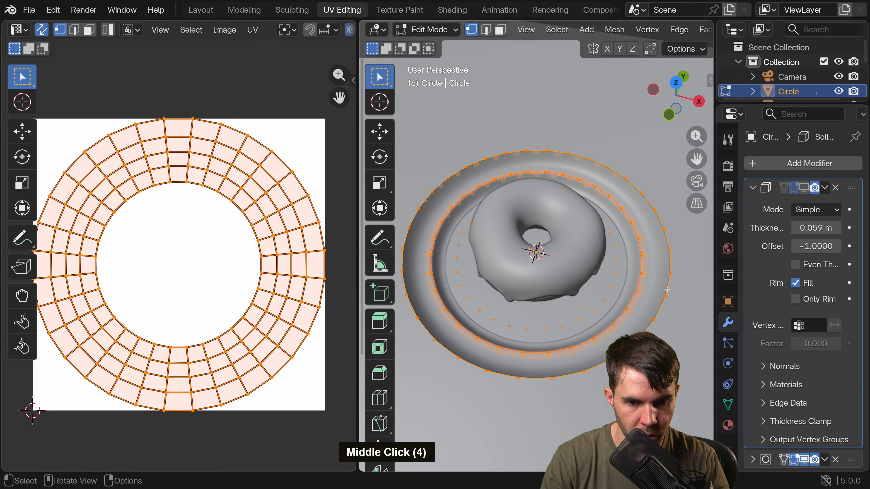
{"action": "left_click_drag", "start_coordinate": [715, 219], "coordinate": [713, 220]}
{"action": "left_click_drag", "start_coordinate": [713, 220], "coordinate": [685, 218]}
{"action": "left_click", "coordinate": [724, 188]}
{"action": "left_click", "coordinate": [790, 208]}
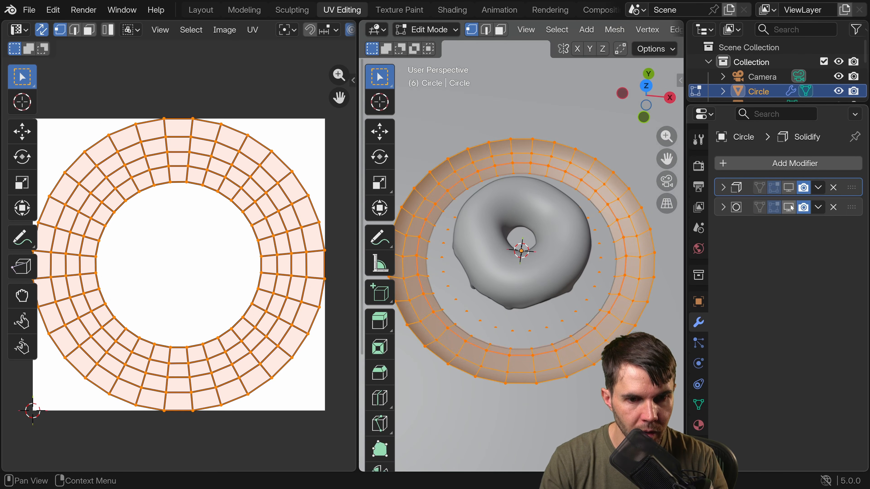
{"action": "middle_click_drag", "start_coordinate": [585, 246], "coordinate": [600, 270]}
{"action": "middle_click_drag", "start_coordinate": [644, 30], "coordinate": [493, 30]}
{"action": "left_click", "coordinate": [614, 30]}
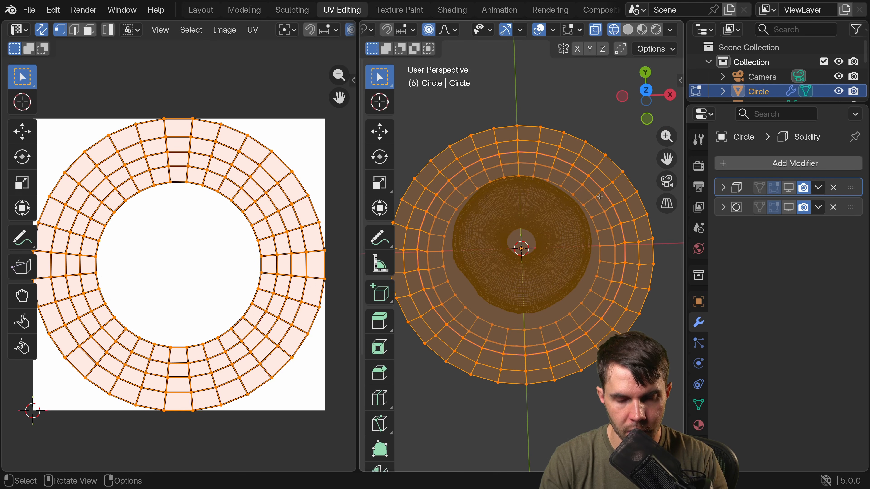
{"action": "middle_click_drag", "start_coordinate": [600, 197], "coordinate": [585, 218]}
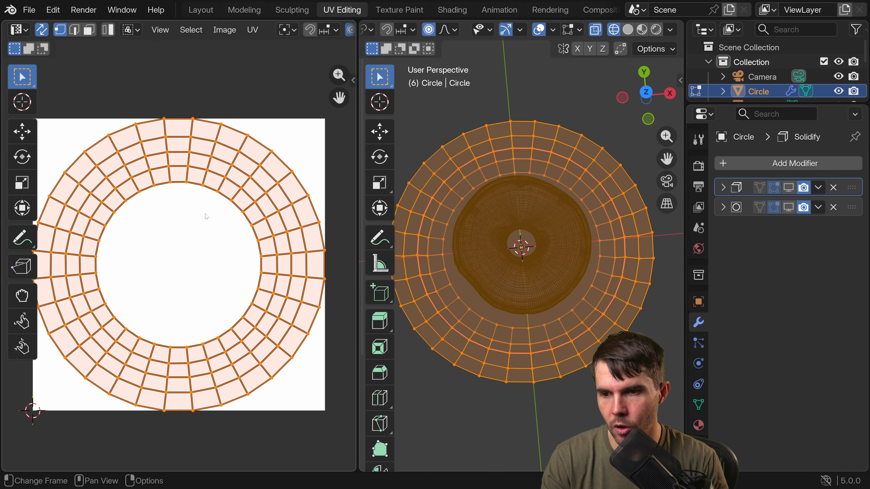
Show Poliigon_CeramicPotteryGlazed_10861_BaseColor_2K.jpg behind the UVs and set the 3D viewport to Material Preview shading.
{"action": "scroll", "coordinate": [261, 30], "scroll_direction": "down", "scroll_amount": 5}
{"action": "left_click", "coordinate": [116, 29]}
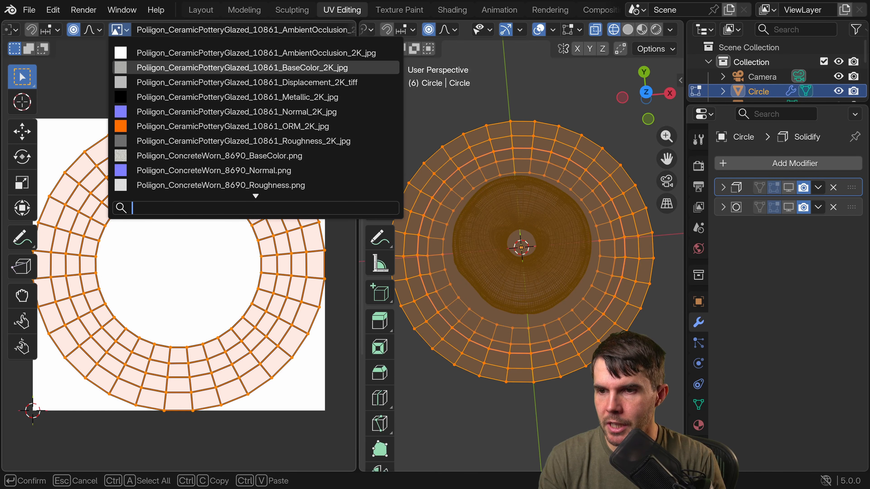
{"action": "left_click", "coordinate": [239, 68]}
{"action": "left_click", "coordinate": [642, 29]}
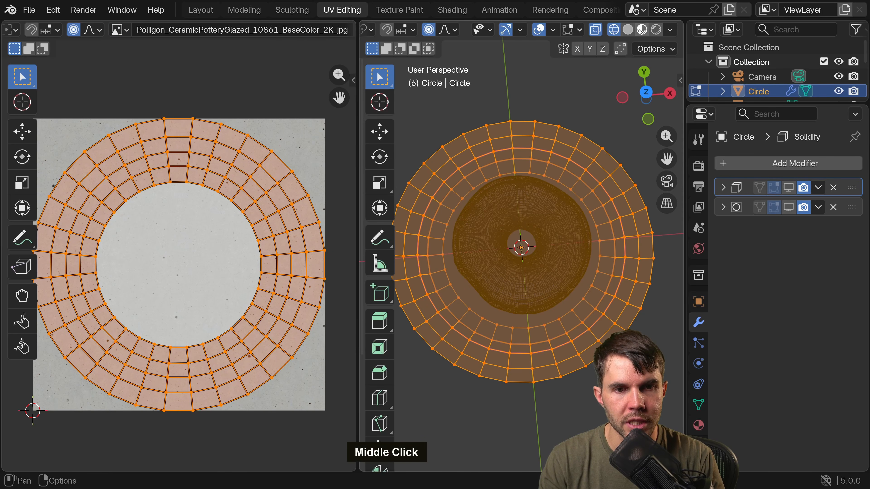
Select a vertex on the plate's rim and compare the speck beside it in the 3D viewport with the one in the UV editor.
{"action": "scroll", "coordinate": [533, 124], "scroll_direction": "up", "scroll_amount": 2}
{"action": "middle_click_drag", "start_coordinate": [533, 118], "coordinate": [533, 126], "text": "shift"}
{"action": "left_click", "coordinate": [534, 125]}
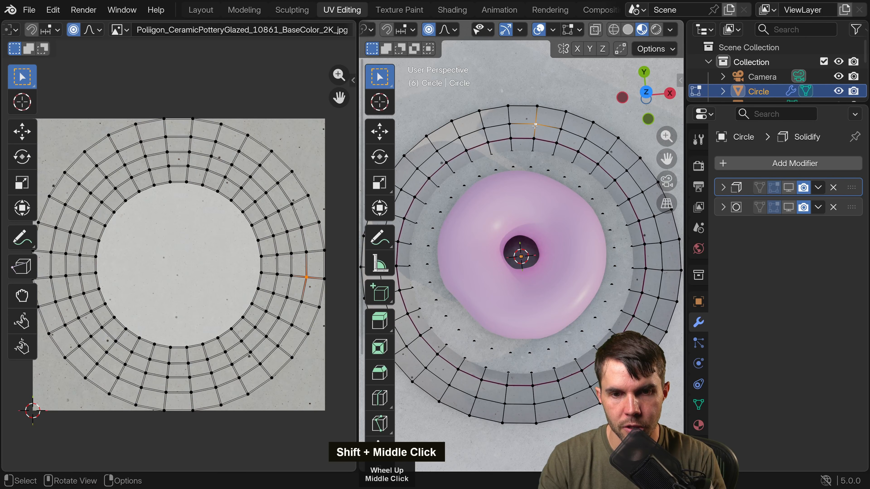
{"action": "scroll", "coordinate": [481, 200], "scroll_direction": "up", "scroll_amount": 2}
{"action": "middle_click_drag", "start_coordinate": [481, 200], "coordinate": [535, 131], "text": "shift"}
{"action": "scroll", "coordinate": [534, 130], "scroll_direction": "up", "scroll_amount": 1, "text": "shift"}
{"action": "scroll", "coordinate": [534, 131], "scroll_direction": "up", "scroll_amount": 2}
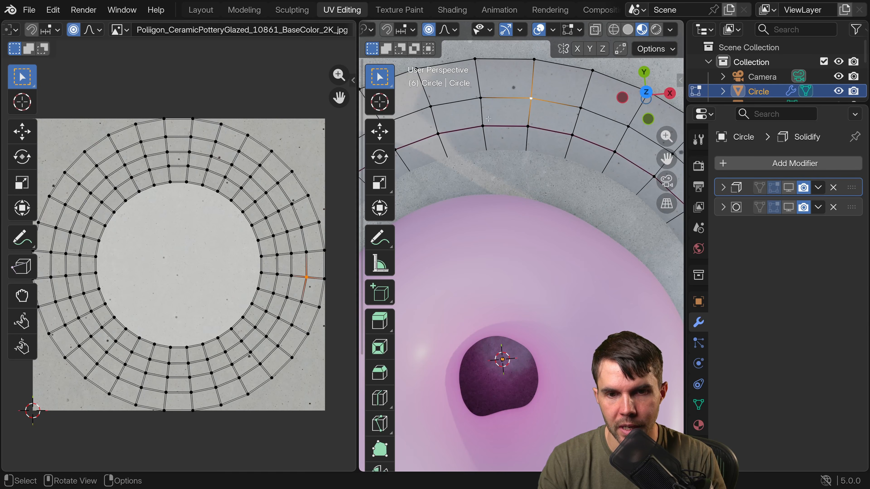
{"action": "middle_click_drag", "start_coordinate": [515, 87], "coordinate": [516, 127], "text": "shift"}
{"action": "scroll", "coordinate": [516, 127], "scroll_direction": "up", "scroll_amount": 2}
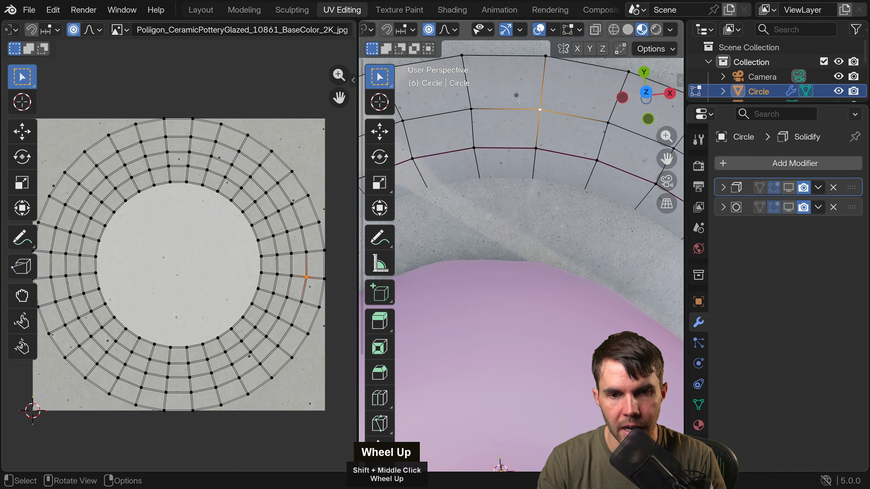
{"action": "scroll", "coordinate": [310, 292], "scroll_direction": "up", "scroll_amount": 3}
{"action": "middle_click_drag", "start_coordinate": [311, 292], "coordinate": [271, 247]}
{"action": "scroll", "coordinate": [269, 246], "scroll_direction": "up", "scroll_amount": 3}
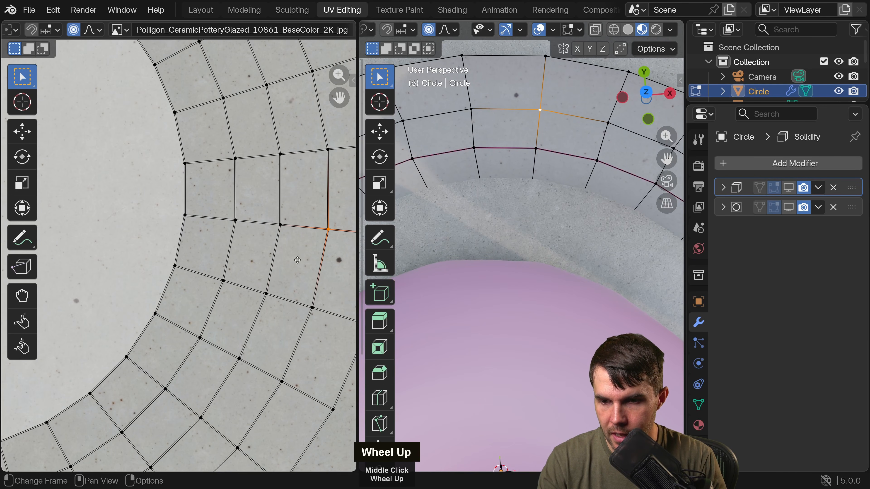
{"action": "scroll", "coordinate": [491, 218], "scroll_direction": "down", "scroll_amount": 4}
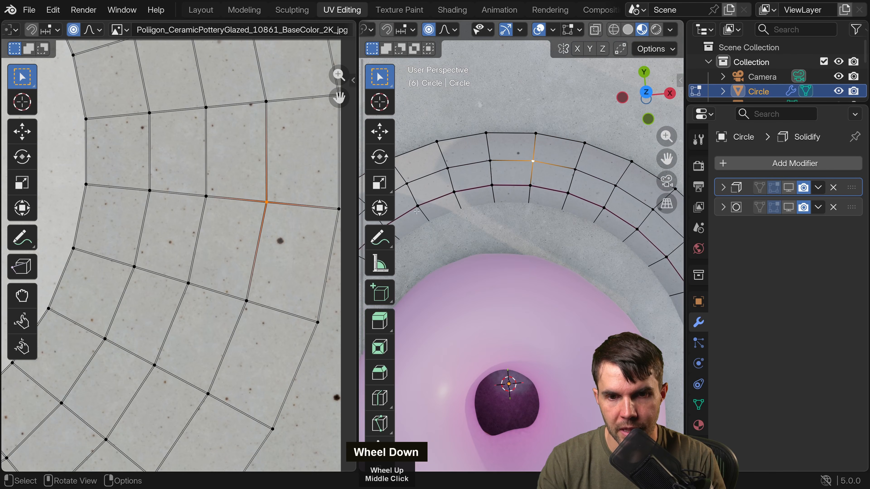
{"action": "scroll", "coordinate": [287, 247], "scroll_direction": "down", "scroll_amount": 5}
{"action": "scroll", "coordinate": [490, 218], "scroll_direction": "down", "scroll_amount": 2}
{"action": "scroll", "coordinate": [491, 218], "scroll_direction": "down", "scroll_amount": 2}
{"action": "scroll", "coordinate": [197, 249], "scroll_direction": "down", "scroll_amount": 3}
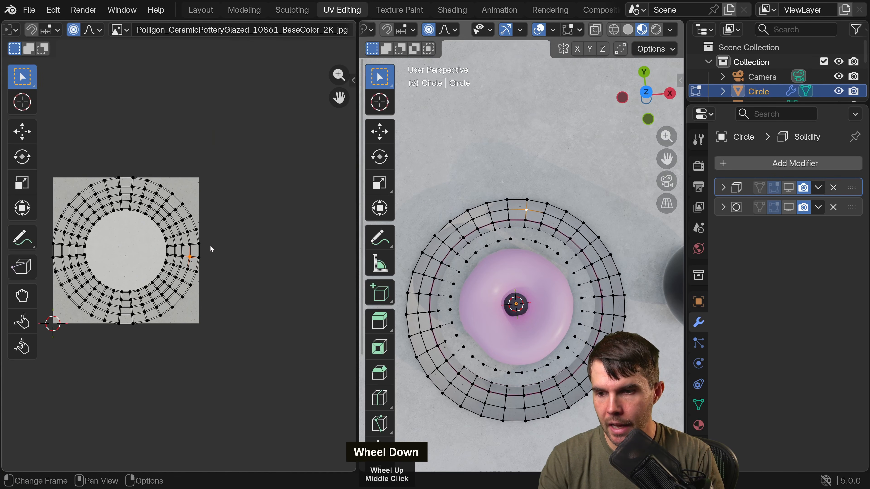
Select all of the plate's UVs and try rotating them over the base color texture.
{"action": "middle_click_drag", "start_coordinate": [197, 249], "coordinate": [285, 242], "text": "shift"}
{"action": "key", "text": "a"}
{"action": "scroll", "coordinate": [518, 261], "scroll_direction": "up", "scroll_amount": 2}
{"action": "key", "text": "r"}
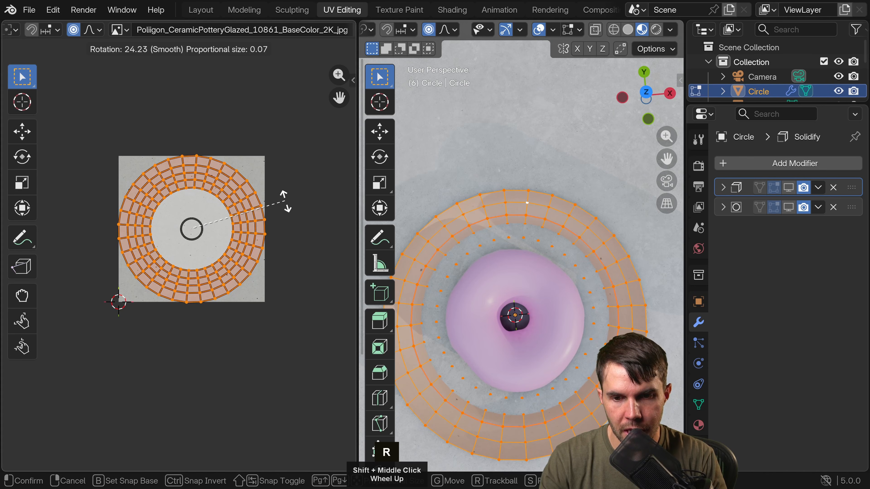
{"action": "right_click", "coordinate": [281, 226]}
Hide the 3D viewport overlays in Object Mode and turn the plate's Solidify modifier back on in the viewport.
{"action": "scroll", "coordinate": [505, 215], "scroll_direction": "up", "scroll_amount": 3}
{"action": "scroll", "coordinate": [505, 214], "scroll_direction": "up", "scroll_amount": 2}
{"action": "key", "text": "Tab"}
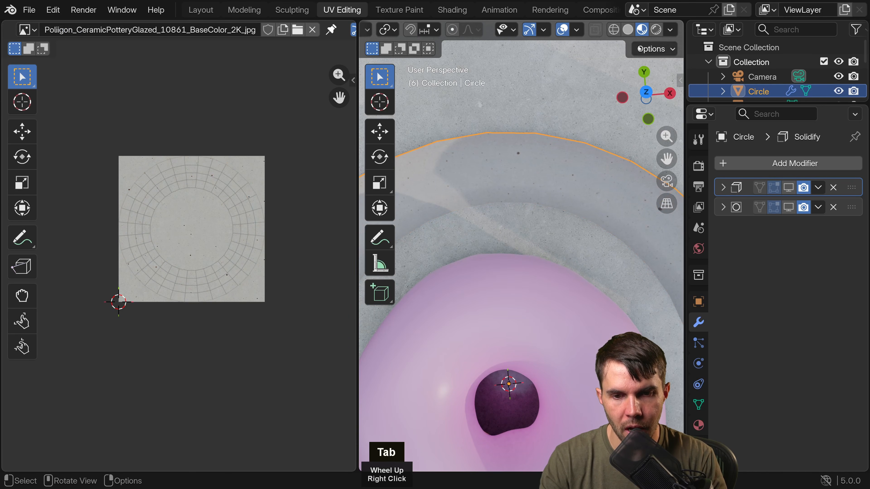
{"action": "left_click", "coordinate": [563, 30]}
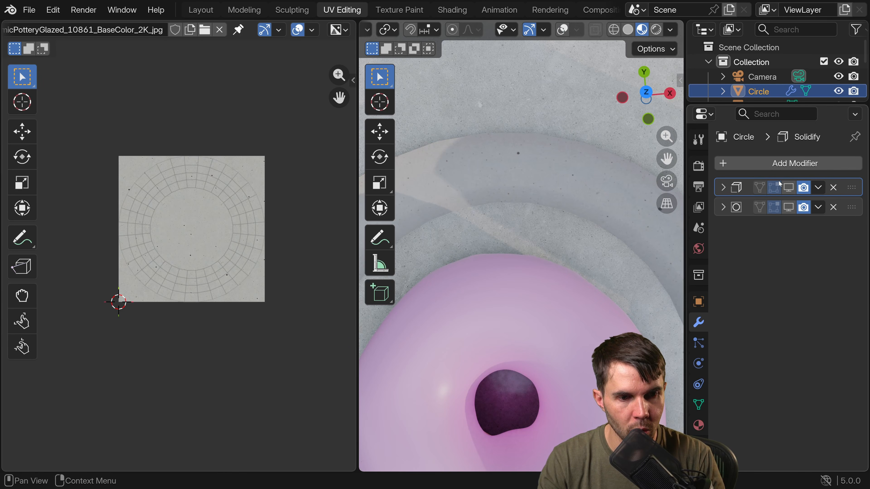
{"action": "left_click", "coordinate": [788, 188]}
{"action": "middle_click_drag", "start_coordinate": [606, 219], "coordinate": [596, 145]}
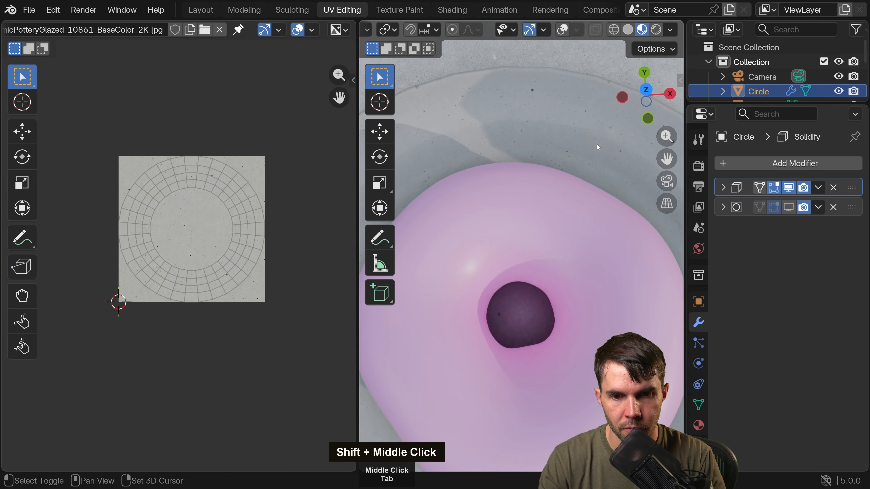
{"action": "scroll", "coordinate": [596, 146], "scroll_direction": "down", "scroll_amount": 1, "text": "shift"}
{"action": "scroll", "coordinate": [579, 182], "scroll_direction": "down", "scroll_amount": 3}
{"action": "middle_click_drag", "start_coordinate": [573, 194], "coordinate": [584, 135], "text": "shift"}
Enter Edit Mode on the plate and scale all of its UVs down to about 0.87 within the base color texture.
{"action": "key", "text": "Tab"}
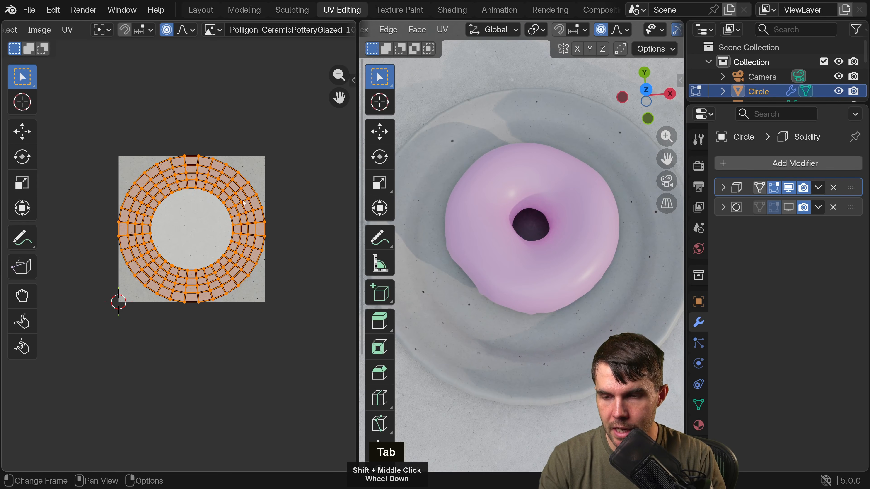
{"action": "key", "text": "g"}
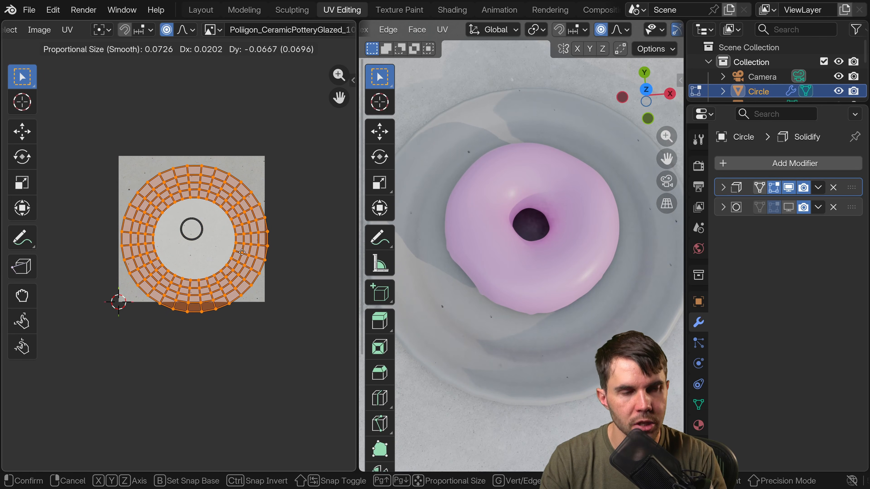
{"action": "right_click", "coordinate": [267, 259]}
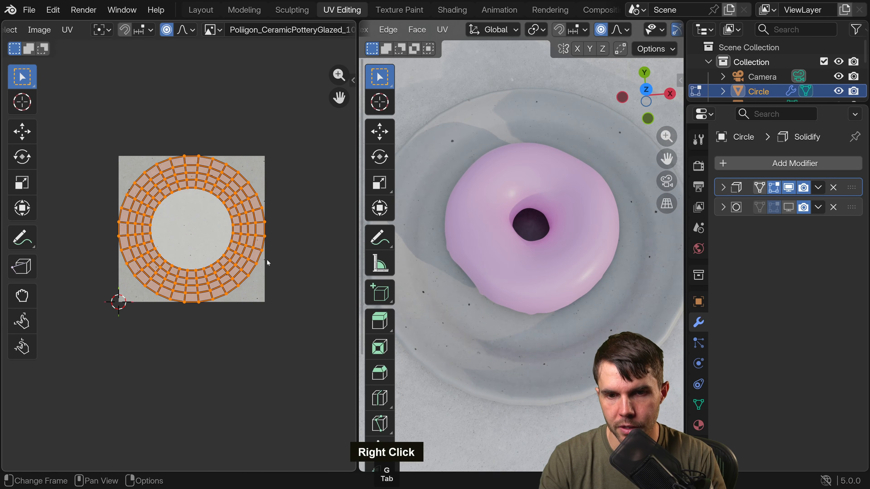
{"action": "key", "text": "s"}
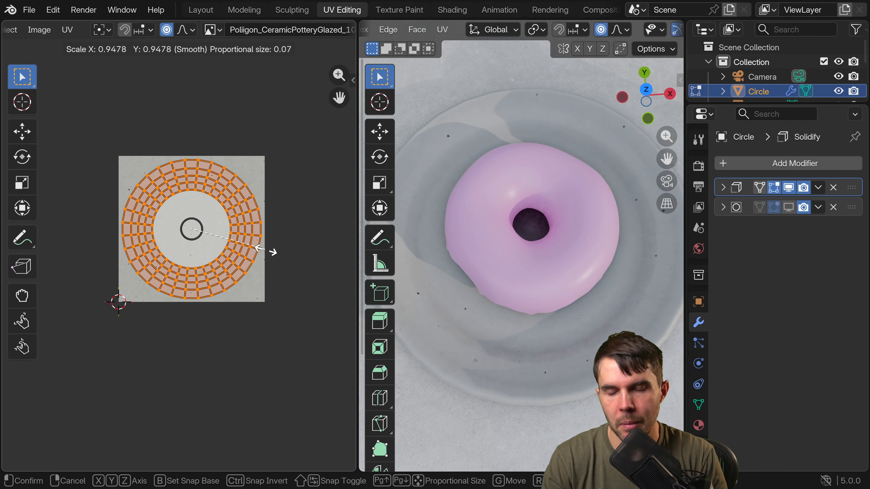
{"action": "right_click", "coordinate": [267, 253]}
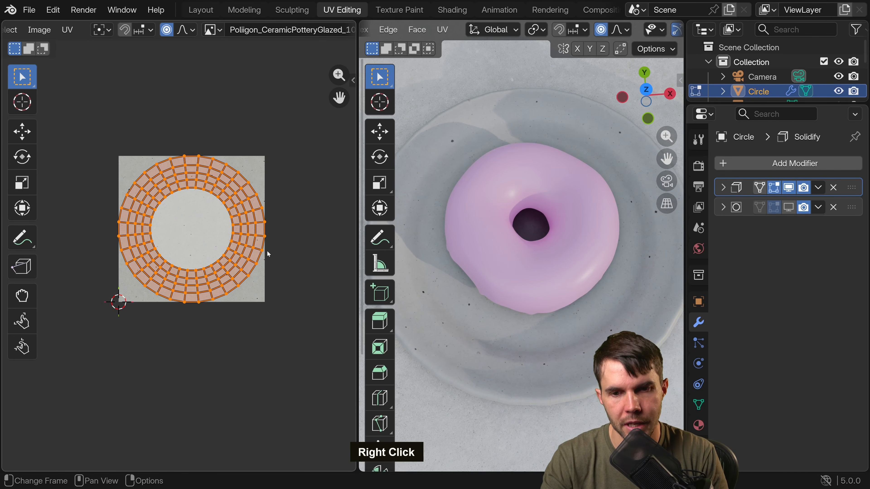
{"action": "key", "text": "s"}
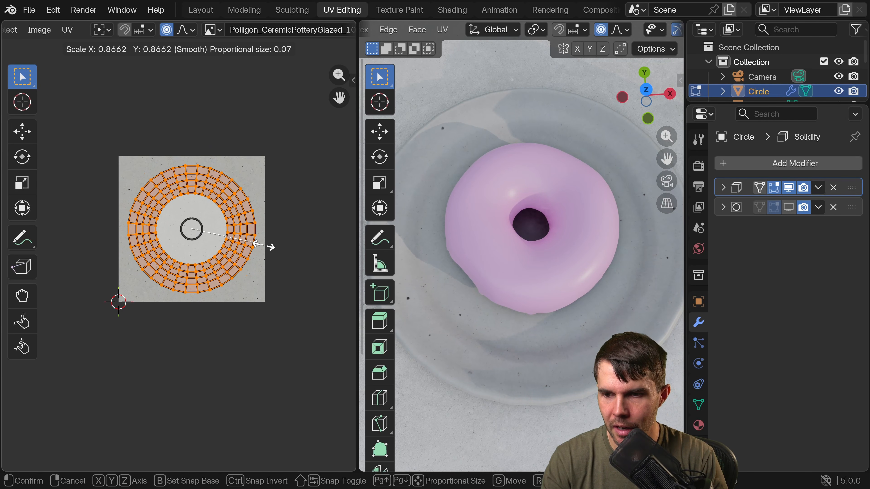
{"action": "left_click", "coordinate": [271, 247]}
{"action": "middle_click_drag", "start_coordinate": [583, 192], "coordinate": [584, 233]}
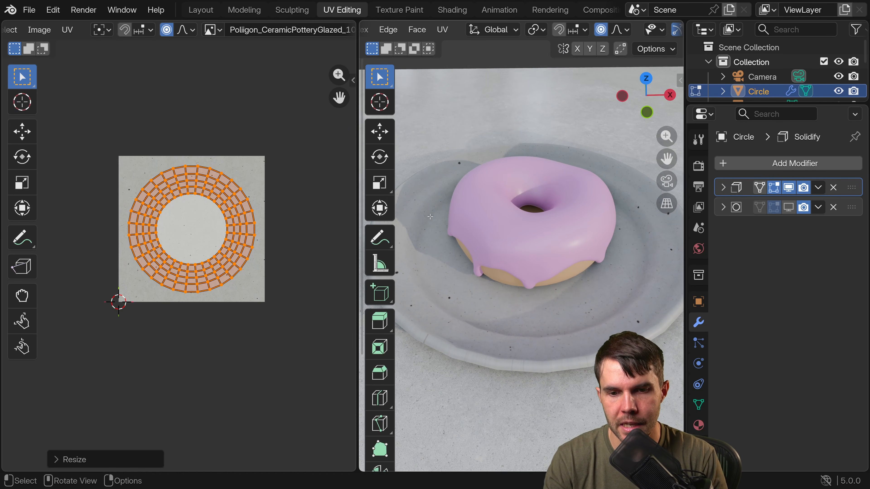
Switch to the Layout workspace, focus on the donut's icing and set the viewport to Material Preview shading.
{"action": "left_click", "coordinate": [201, 10]}
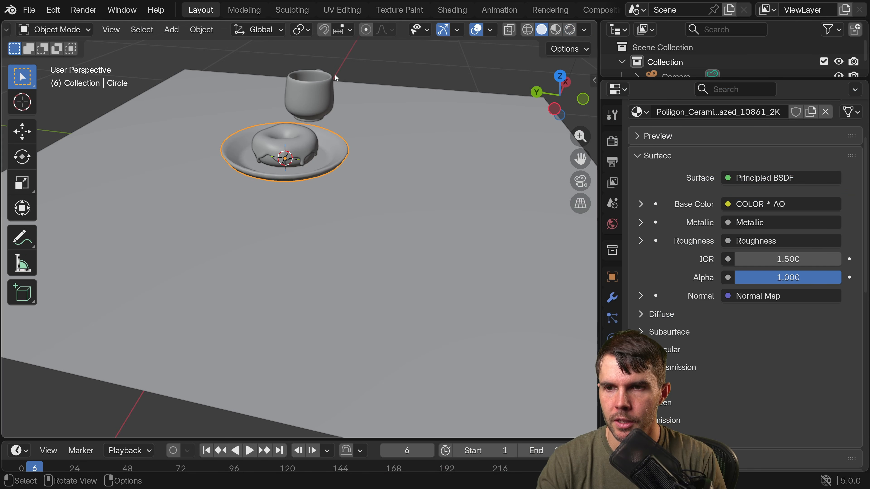
{"action": "left_click", "coordinate": [306, 139]}
{"action": "key", "text": "KP_Decimal"}
{"action": "scroll", "coordinate": [325, 182], "scroll_direction": "down", "scroll_amount": 1}
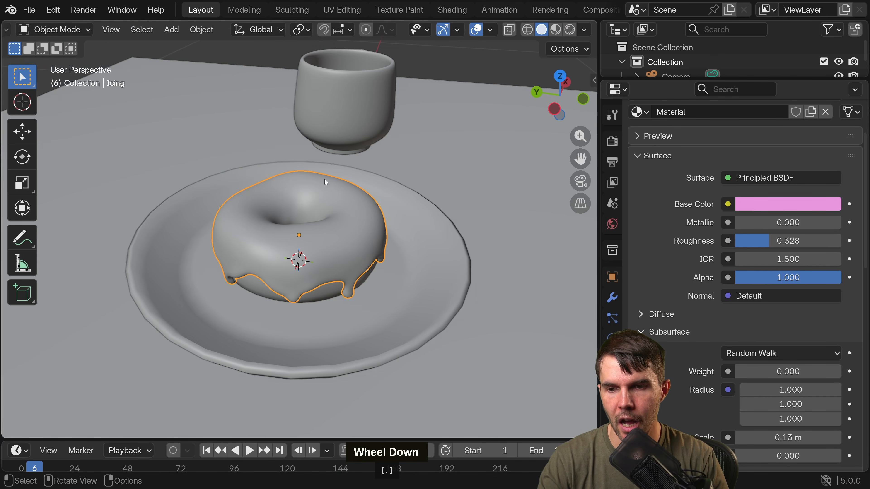
{"action": "middle_click_drag", "start_coordinate": [325, 182], "coordinate": [229, 171]}
{"action": "left_click", "coordinate": [557, 31]}
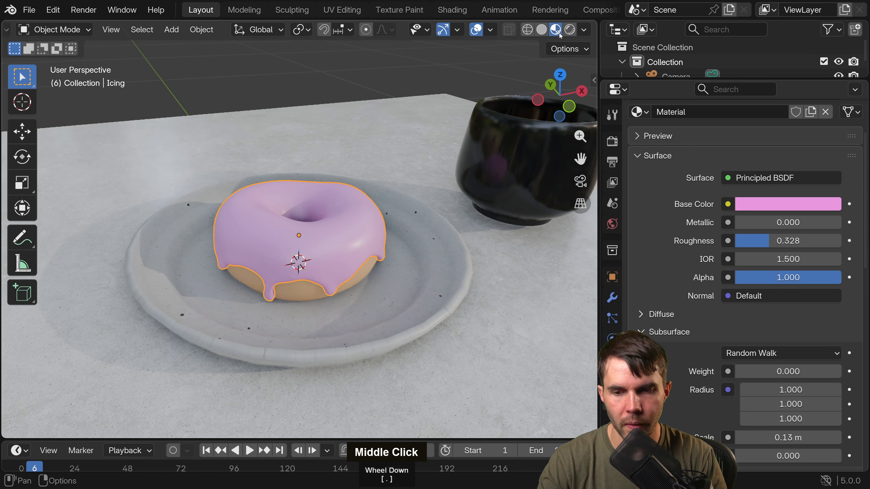
{"action": "middle_click_drag", "start_coordinate": [446, 226], "coordinate": [371, 210], "text": "shift"}
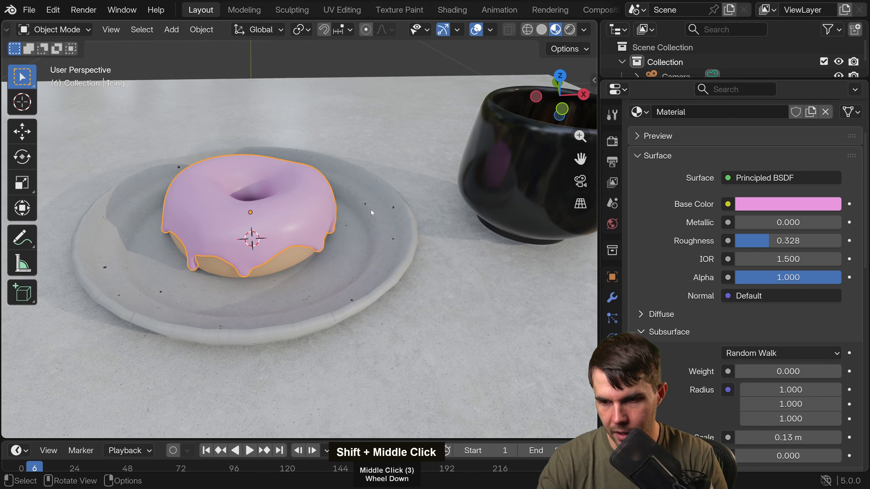
Find the pink strawberry glaze texture in the Poliigon library, select the icing and hide the viewport gizmos.
{"action": "left_click", "coordinate": [370, 210]}
{"action": "key", "text": "n"}
{"action": "scroll", "coordinate": [527, 263], "scroll_direction": "up", "scroll_amount": 3}
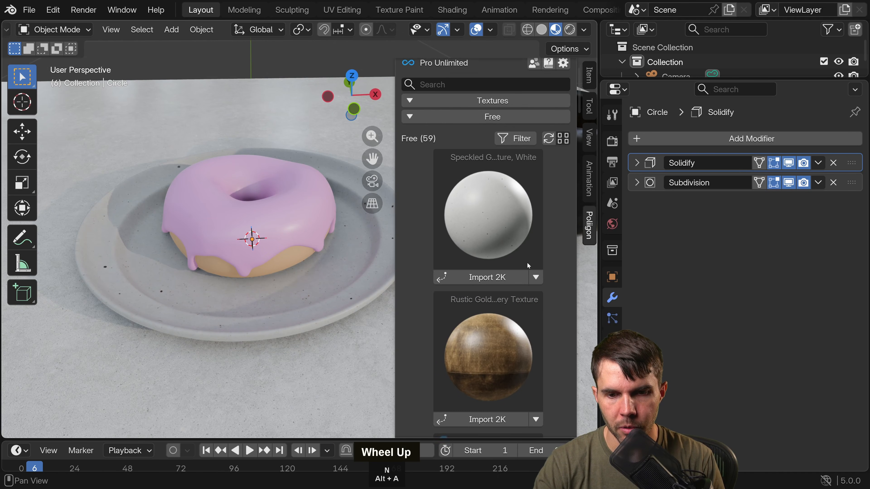
{"action": "scroll", "coordinate": [528, 263], "scroll_direction": "down", "scroll_amount": 8}
{"action": "scroll", "coordinate": [527, 260], "scroll_direction": "up", "scroll_amount": 6}
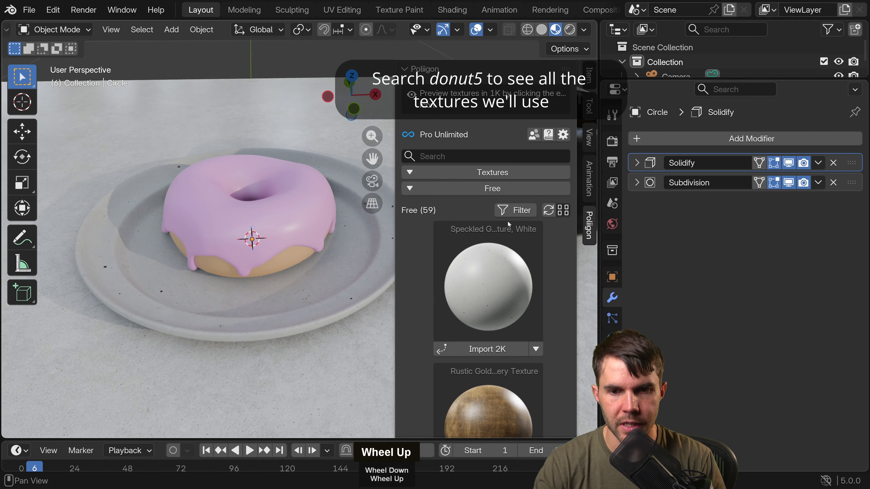
{"action": "scroll", "coordinate": [496, 207], "scroll_direction": "down", "scroll_amount": 10}
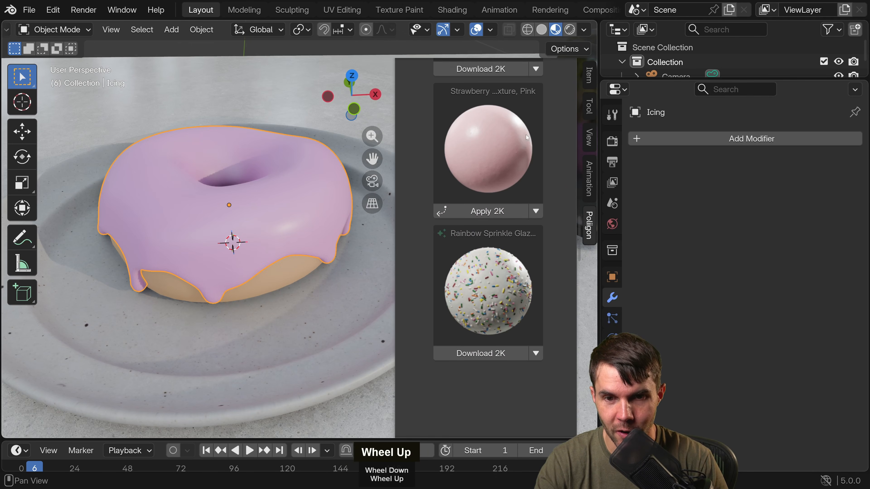
{"action": "middle_click_drag", "start_coordinate": [420, 184], "coordinate": [416, 209]}
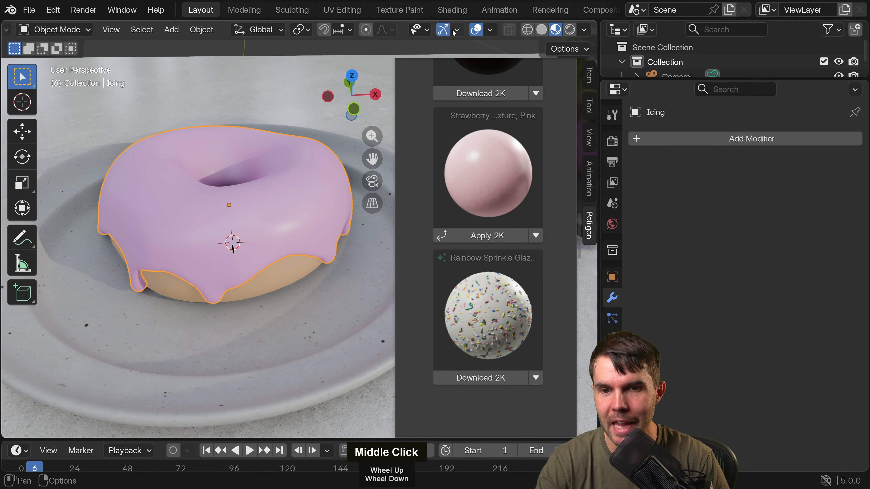
{"action": "middle_click_drag", "start_coordinate": [268, 236], "coordinate": [298, 239], "text": "shift"}
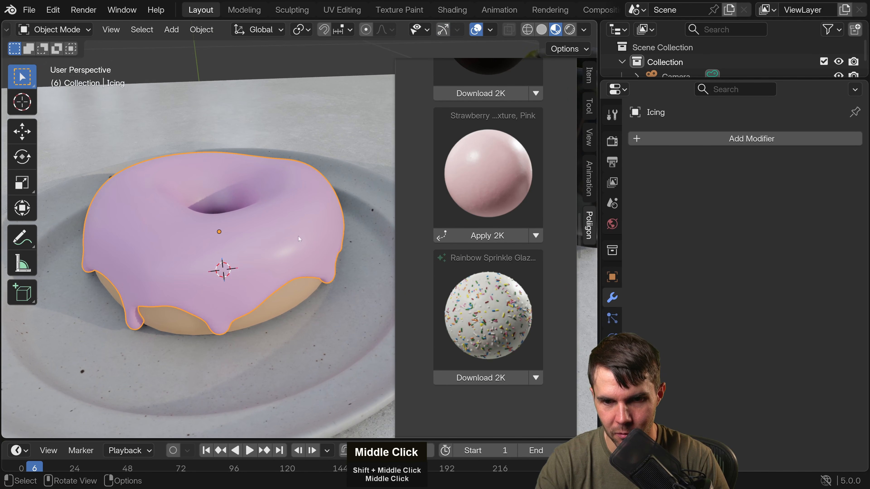
View the Strawberry Glaze Food Texture, Pink page online, examine its reference photos and enlarged texture maps, and return to Blender.
{"action": "left_click", "coordinate": [534, 236]}
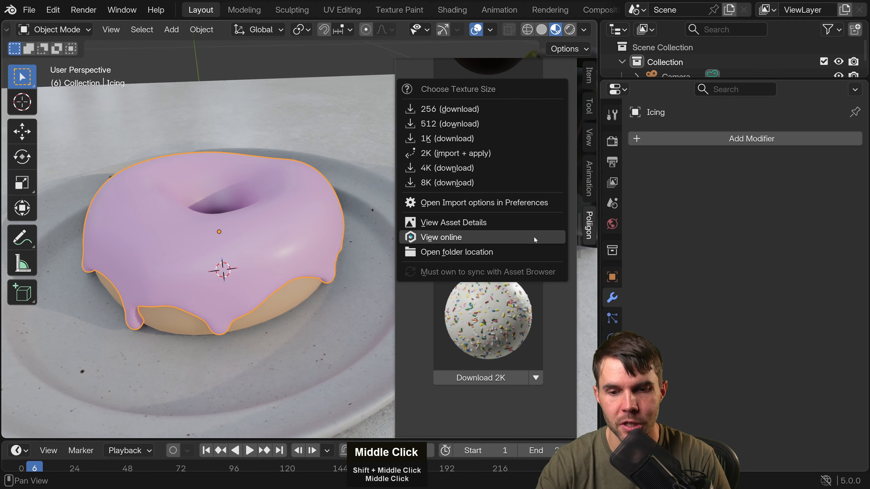
{"action": "left_click", "coordinate": [520, 240]}
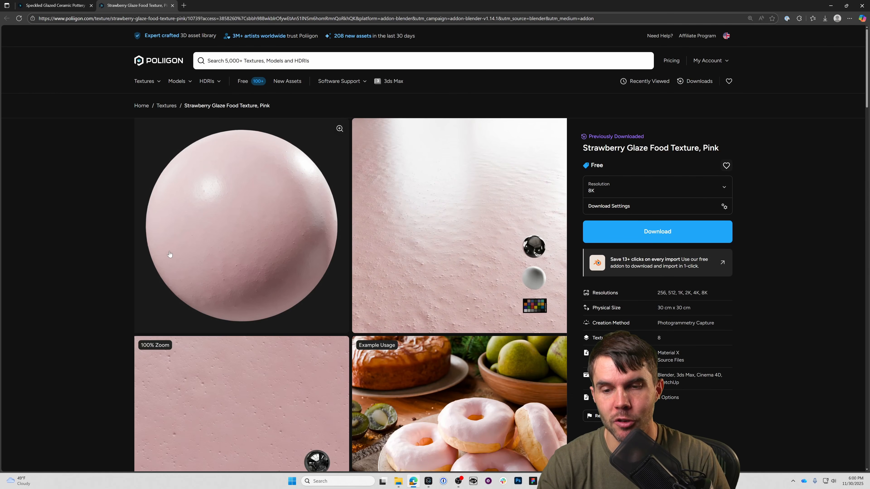
{"action": "scroll", "coordinate": [169, 254], "scroll_direction": "down", "scroll_amount": 15}
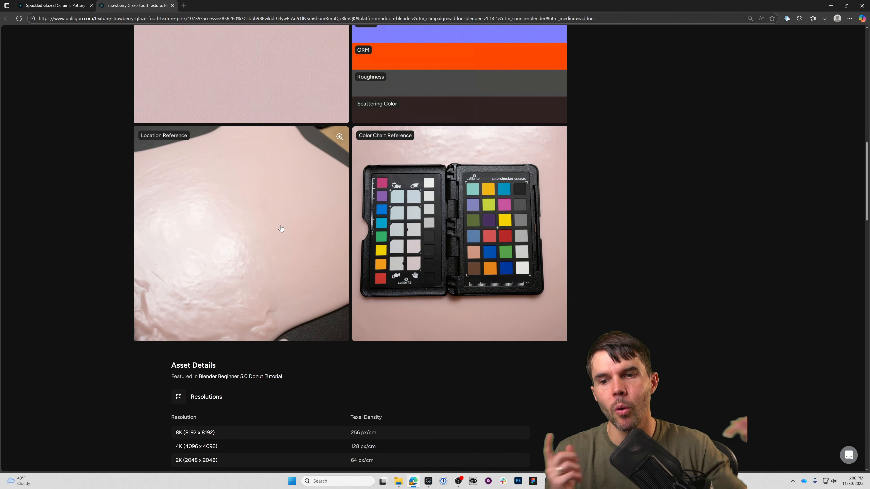
{"action": "scroll", "coordinate": [444, 182], "scroll_direction": "up", "scroll_amount": 5}
{"action": "left_click", "coordinate": [445, 183]}
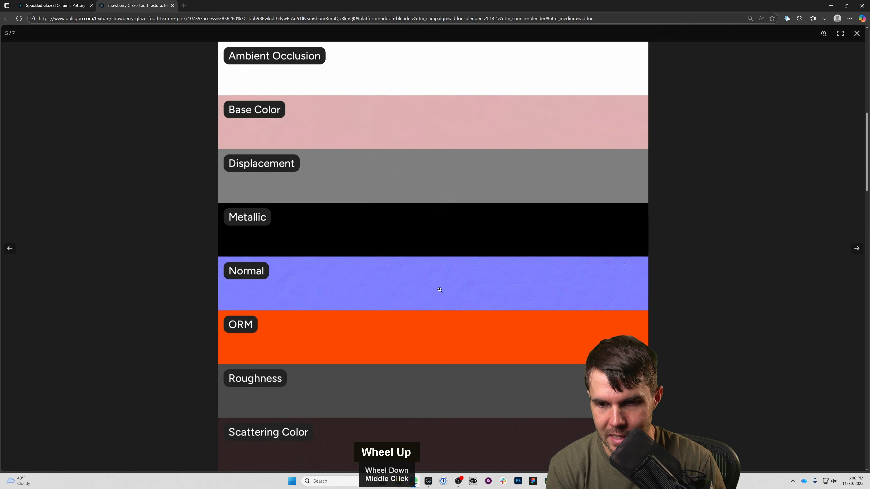
{"action": "left_click", "coordinate": [442, 290]}
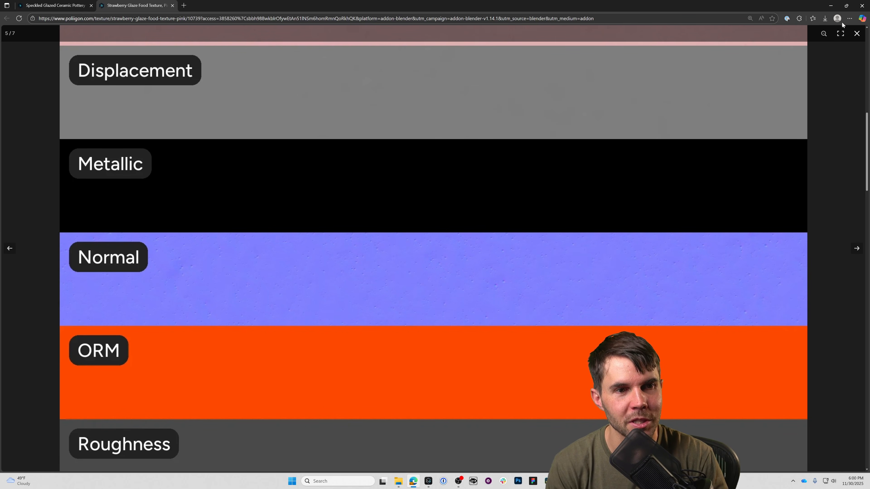
{"action": "left_click", "coordinate": [829, 8]}
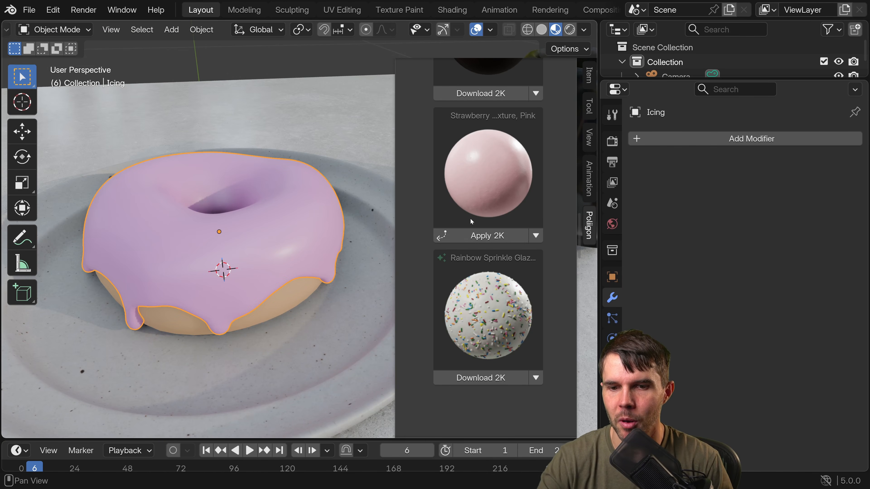
Apply the pink strawberry glaze texture at 2K to the icing, hide the sidebar and inspect the icing from several angles.
{"action": "left_click", "coordinate": [495, 240]}
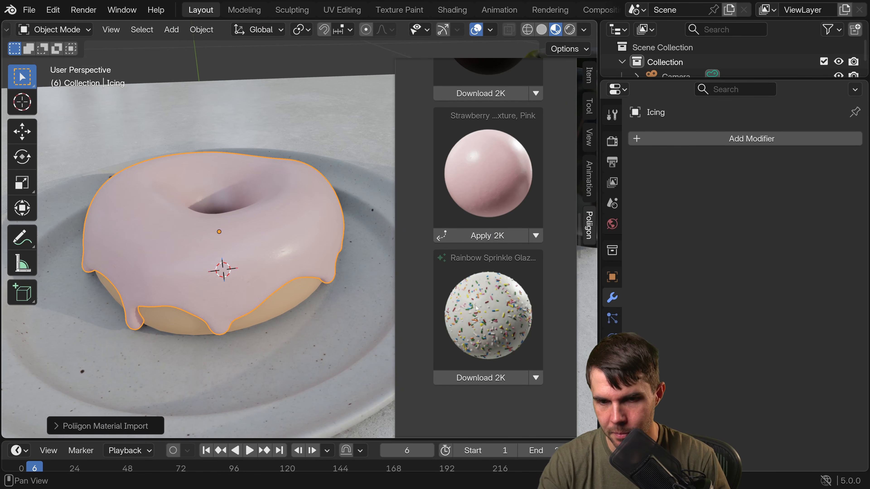
{"action": "key", "text": "n"}
{"action": "middle_click_drag", "start_coordinate": [343, 292], "coordinate": [499, 276]}
{"action": "scroll", "coordinate": [422, 233], "scroll_direction": "up", "scroll_amount": 5}
{"action": "scroll", "coordinate": [482, 311], "scroll_direction": "down", "scroll_amount": 4}
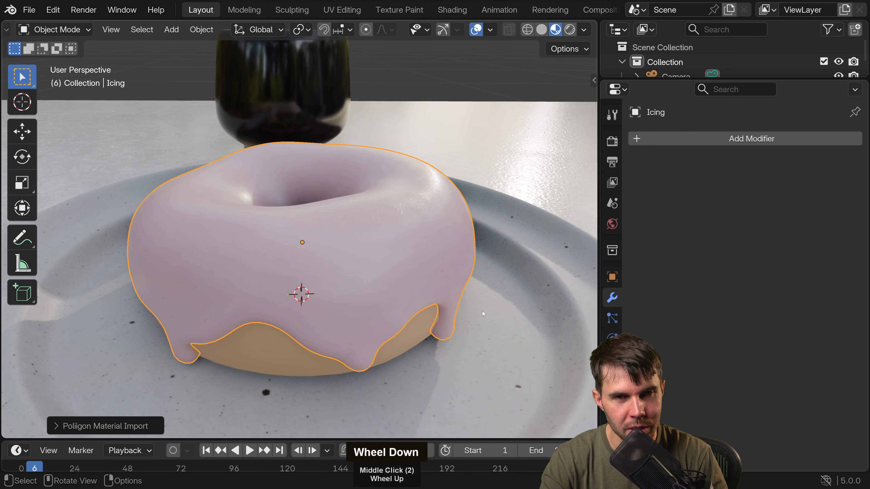
{"action": "middle_click_drag", "start_coordinate": [410, 285], "coordinate": [433, 289]}
{"action": "middle_click_drag", "start_coordinate": [404, 261], "coordinate": [328, 186]}
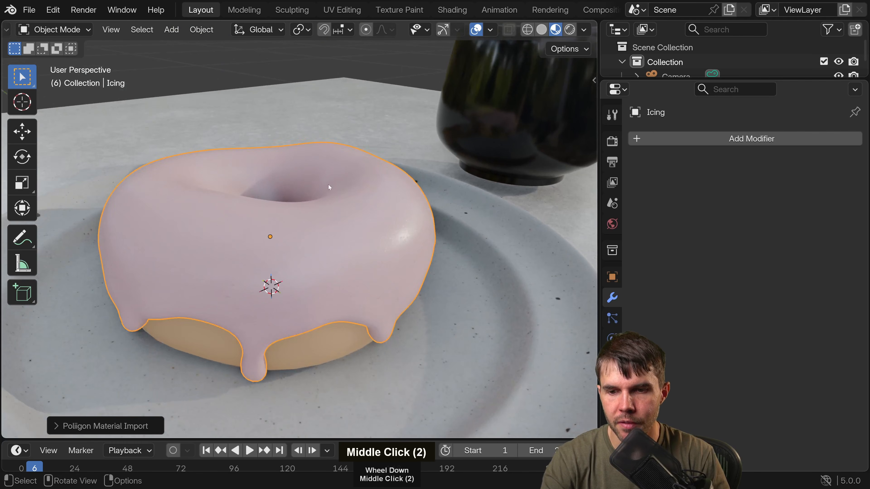
{"action": "middle_click_drag", "start_coordinate": [417, 233], "coordinate": [352, 292]}
Select the donut base and examine its UV layout in the UV Editing workspace.
{"action": "left_click", "coordinate": [350, 293]}
{"action": "scroll", "coordinate": [353, 289], "scroll_direction": "down", "scroll_amount": 2}
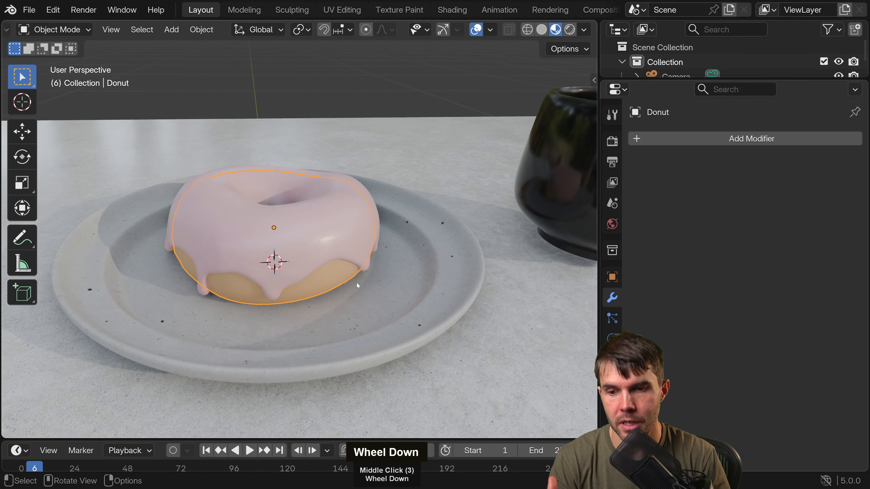
{"action": "left_click", "coordinate": [353, 10]}
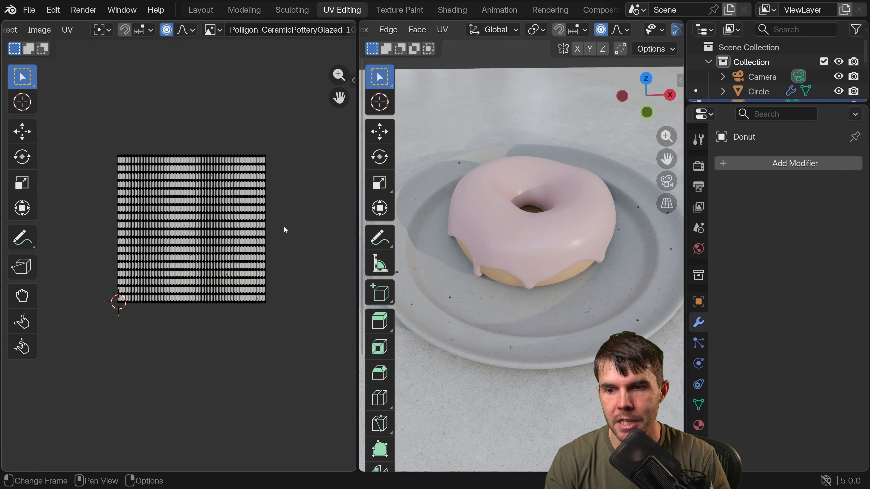
{"action": "scroll", "coordinate": [280, 237], "scroll_direction": "up", "scroll_amount": 1}
{"action": "scroll", "coordinate": [578, 269], "scroll_direction": "up", "scroll_amount": 2}
{"action": "middle_click_drag", "start_coordinate": [579, 269], "coordinate": [568, 226]}
Switch from the donut base to the icing in Edit Mode and examine its UV grid up close.
{"action": "key", "text": "Tab"}
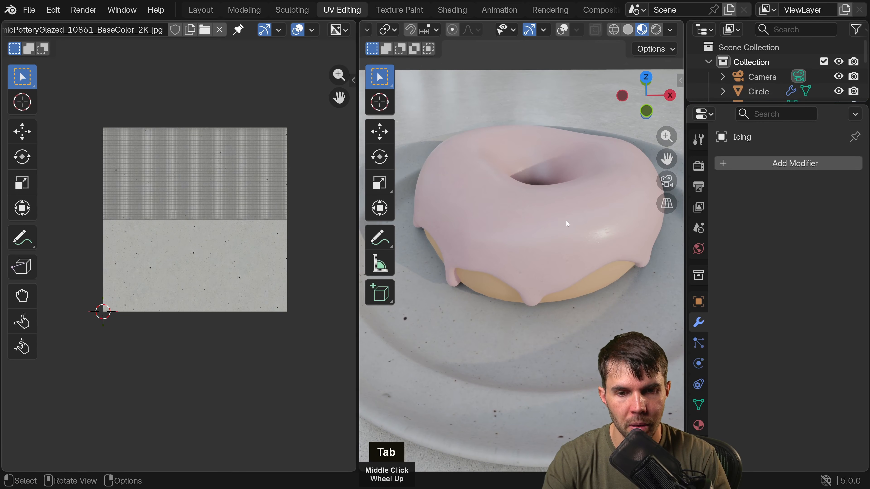
{"action": "key", "text": "Tab"}
{"action": "key", "text": "Tab"}
{"action": "key", "text": "Tab"}
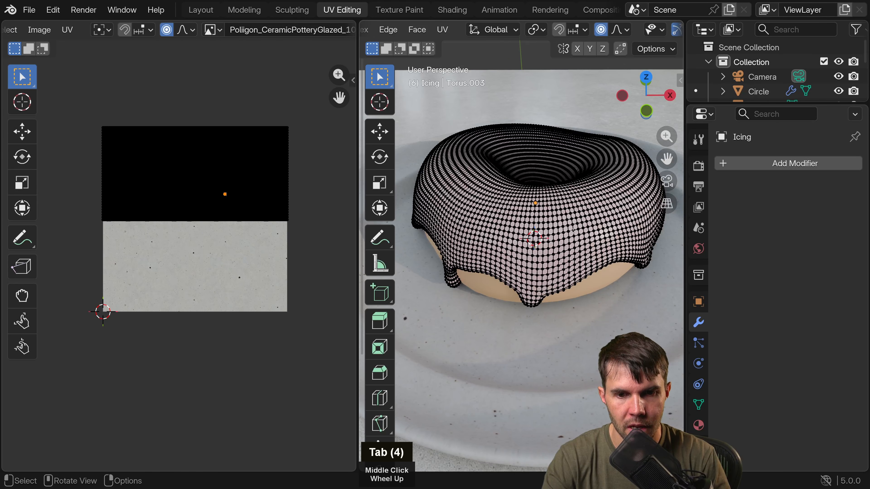
{"action": "scroll", "coordinate": [227, 205], "scroll_direction": "up", "scroll_amount": 1}
{"action": "middle_click_drag", "start_coordinate": [228, 205], "coordinate": [228, 206]}
{"action": "scroll", "coordinate": [227, 206], "scroll_direction": "up", "scroll_amount": 3}
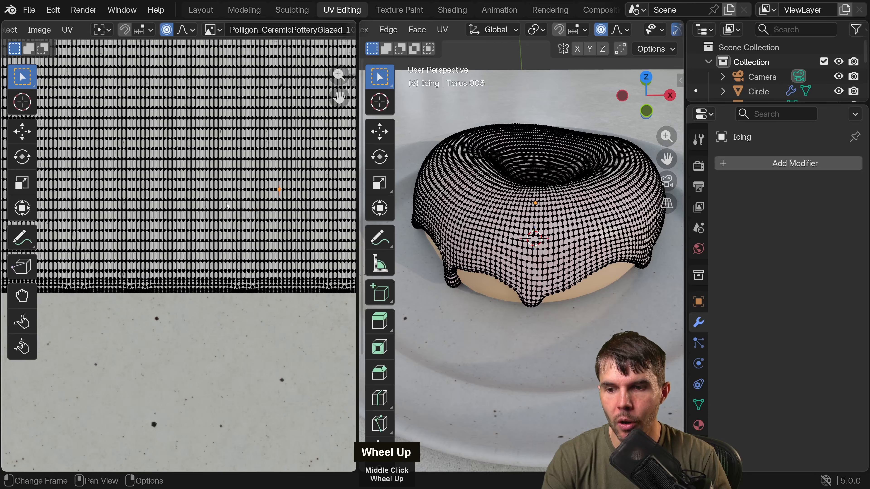
{"action": "scroll", "coordinate": [179, 264], "scroll_direction": "up", "scroll_amount": 3}
{"action": "scroll", "coordinate": [484, 249], "scroll_direction": "up", "scroll_amount": 1}
Widen the 3D viewport beside the UV editor and examine the icing mesh around the hole, drips and lower edge.
{"action": "middle_click_drag", "start_coordinate": [499, 281], "coordinate": [622, 174]}
{"action": "scroll", "coordinate": [266, 233], "scroll_direction": "down", "scroll_amount": 5}
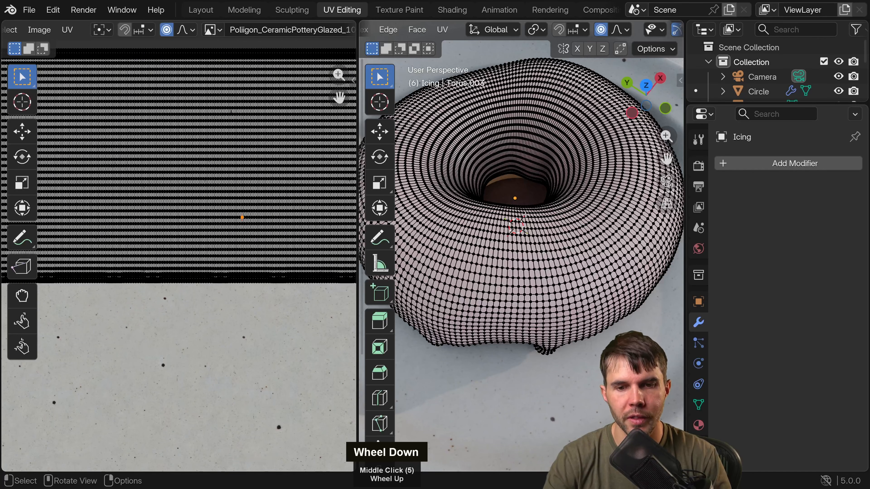
{"action": "middle_click_drag", "start_coordinate": [525, 215], "coordinate": [514, 173]}
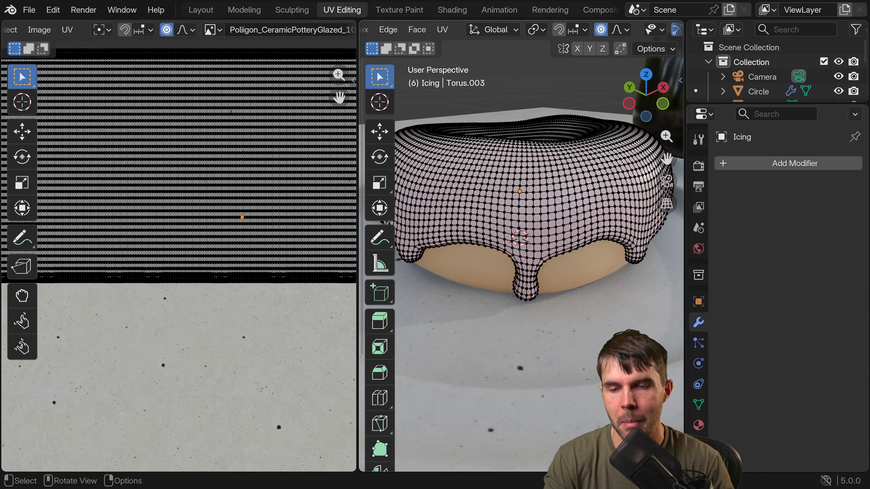
{"action": "left_click_drag", "start_coordinate": [359, 192], "coordinate": [260, 191]}
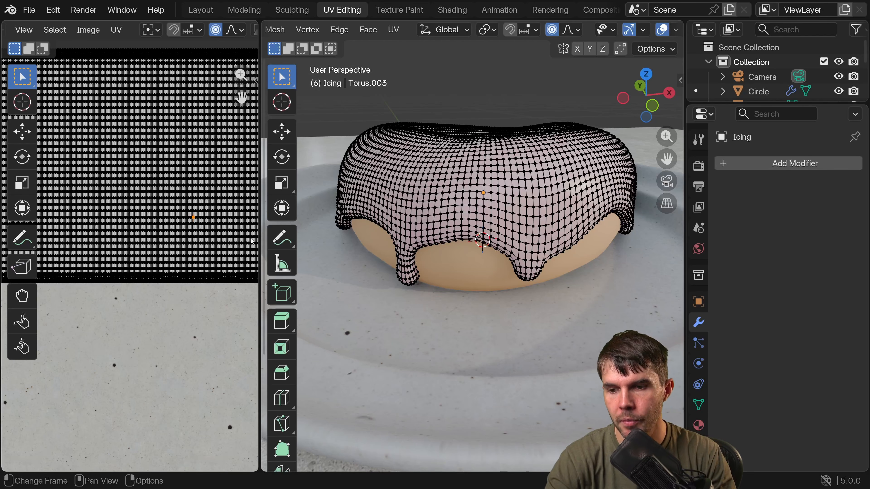
{"action": "left_click_drag", "start_coordinate": [261, 206], "coordinate": [291, 206]}
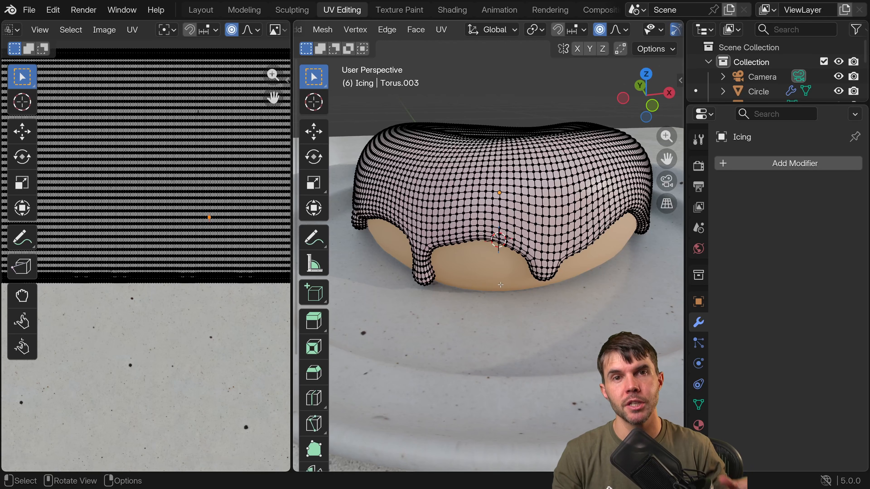
{"action": "middle_click_drag", "start_coordinate": [500, 285], "coordinate": [460, 179]}
{"action": "scroll", "coordinate": [477, 132], "scroll_direction": "up", "scroll_amount": 3}
{"action": "scroll", "coordinate": [475, 178], "scroll_direction": "up", "scroll_amount": 2, "text": "shift"}
{"action": "scroll", "coordinate": [475, 185], "scroll_direction": "up", "scroll_amount": 2}
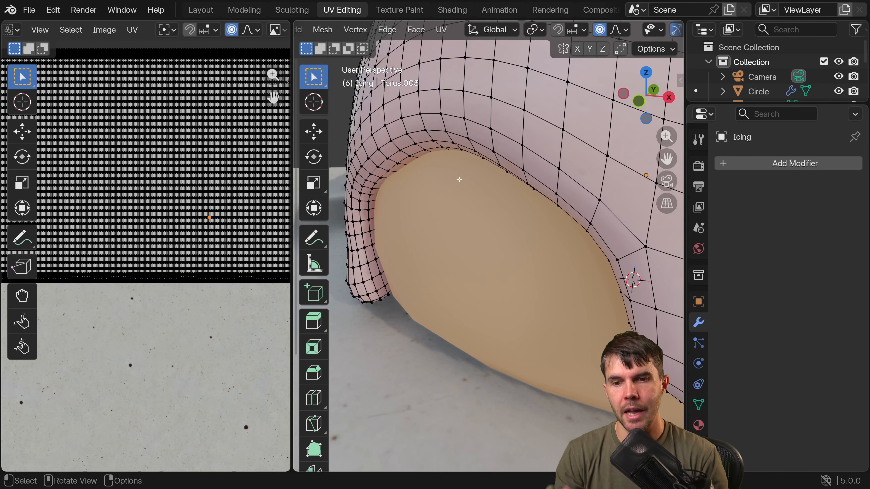
Select the edge loop running along the inside of the icing's outer dripping rim and check it around the donut.
{"action": "left_click", "coordinate": [396, 191], "text": "alt"}
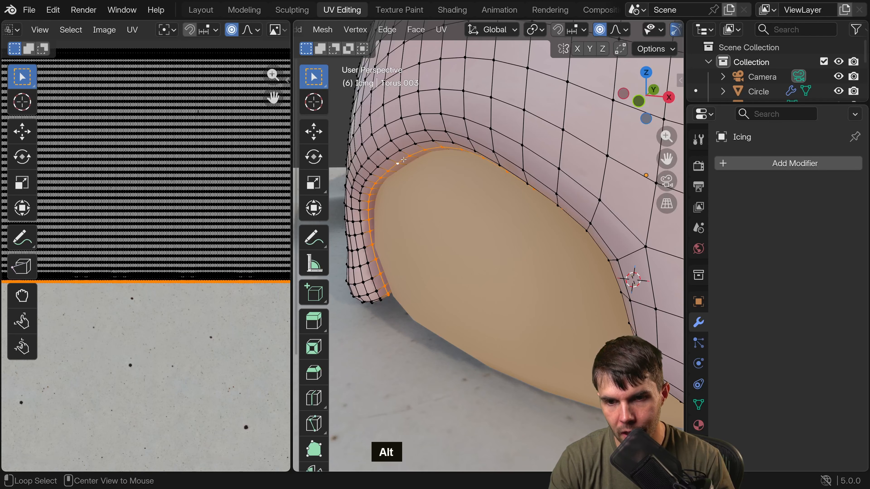
{"action": "left_click", "coordinate": [402, 161], "text": "alt"}
{"action": "middle_click_drag", "start_coordinate": [402, 160], "coordinate": [638, 174]}
{"action": "scroll", "coordinate": [638, 174], "scroll_direction": "down", "scroll_amount": 4}
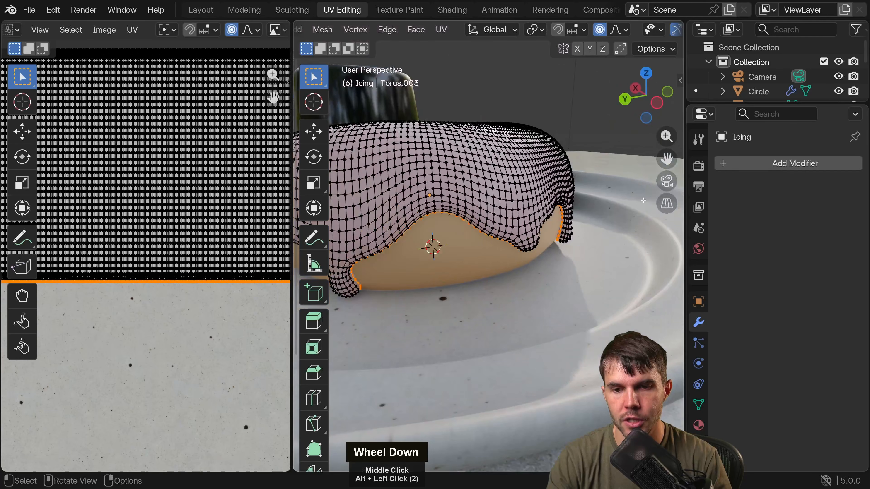
{"action": "middle_click_drag", "start_coordinate": [480, 268], "coordinate": [561, 250]}
{"action": "middle_click_drag", "start_coordinate": [424, 284], "coordinate": [483, 275]}
{"action": "scroll", "coordinate": [491, 278], "scroll_direction": "down", "scroll_amount": 3}
{"action": "middle_click_drag", "start_coordinate": [631, 283], "coordinate": [627, 281]}
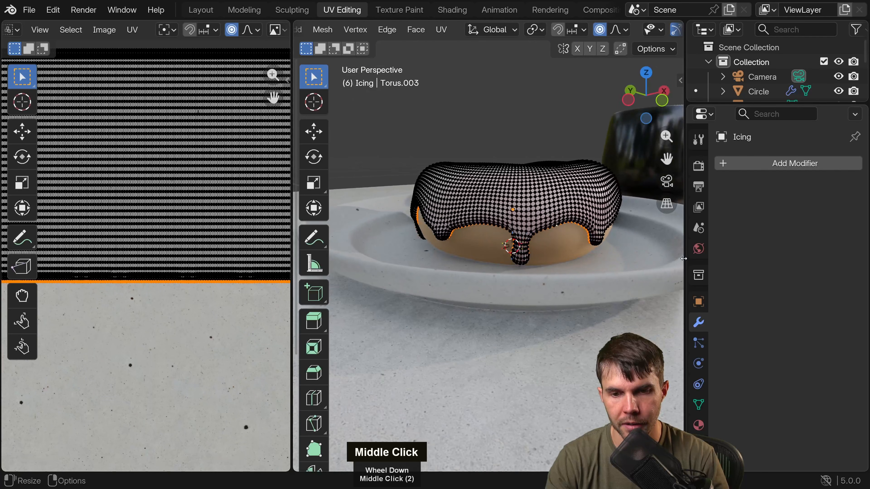
Check the selected rim loop in wireframe shading, return to solid shading and mark the loop as a seam.
{"action": "scroll", "coordinate": [515, 249], "scroll_direction": "up", "scroll_amount": 5}
{"action": "middle_click_drag", "start_coordinate": [515, 246], "coordinate": [489, 259]}
{"action": "scroll", "coordinate": [524, 233], "scroll_direction": "down", "scroll_amount": 4}
{"action": "middle_click_drag", "start_coordinate": [502, 269], "coordinate": [496, 263]}
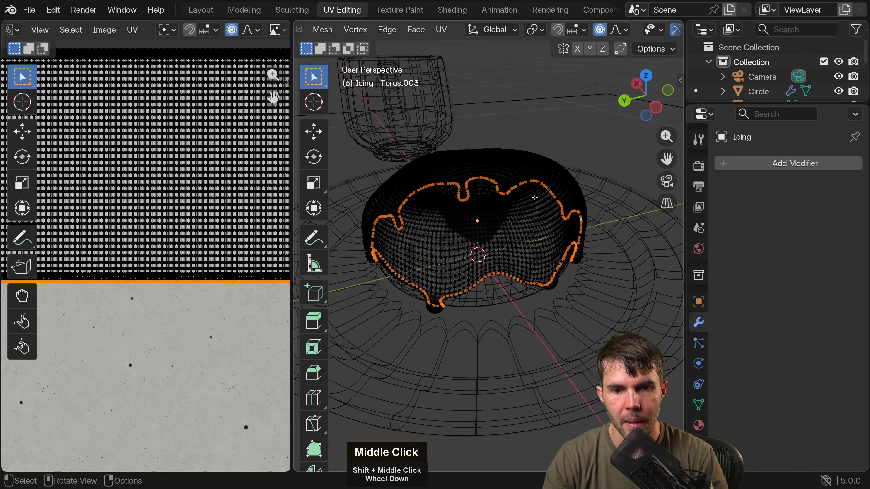
{"action": "key", "text": "z"}
{"action": "middle_click_drag", "start_coordinate": [511, 228], "coordinate": [480, 211]}
{"action": "mouse_move", "coordinate": [482, 210]}
{"action": "middle_mouse_down"}
{"action": "mouse_move", "coordinate": [470, 207]}
{"action": "mouse_move", "coordinate": [518, 241]}
{"action": "middle_mouse_up"}
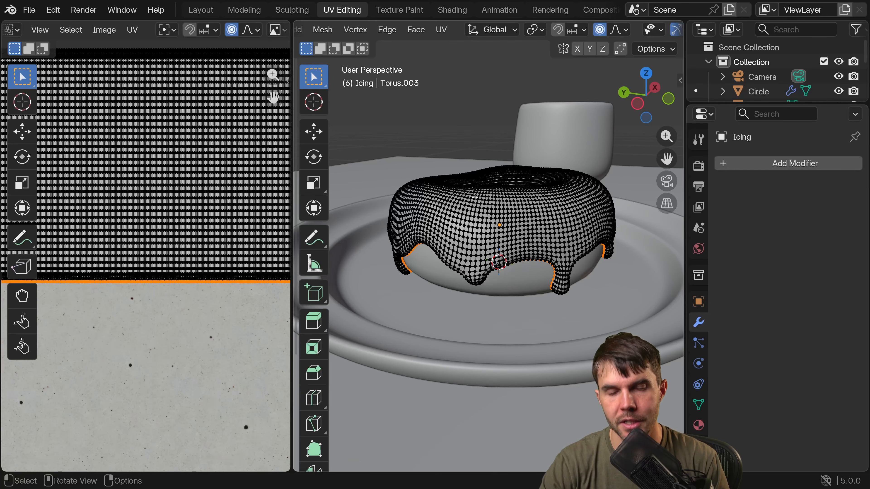
{"action": "key", "text": "ctrl+e"}
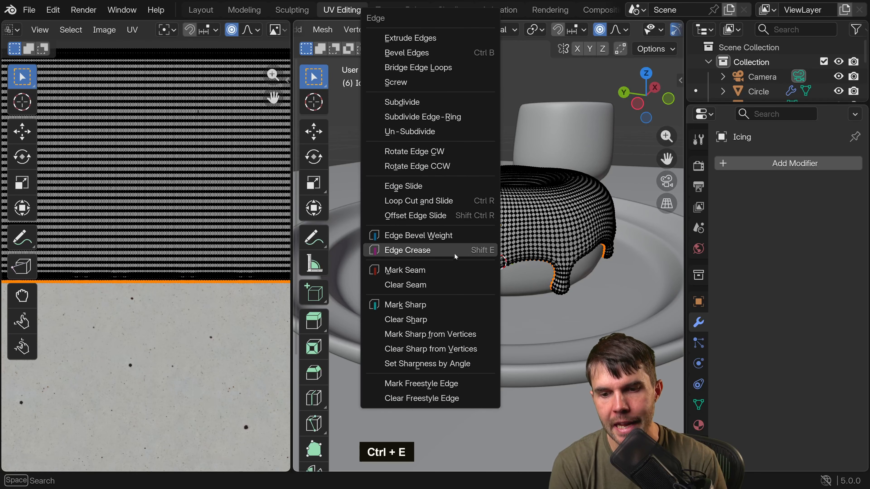
{"action": "left_click", "coordinate": [445, 272]}
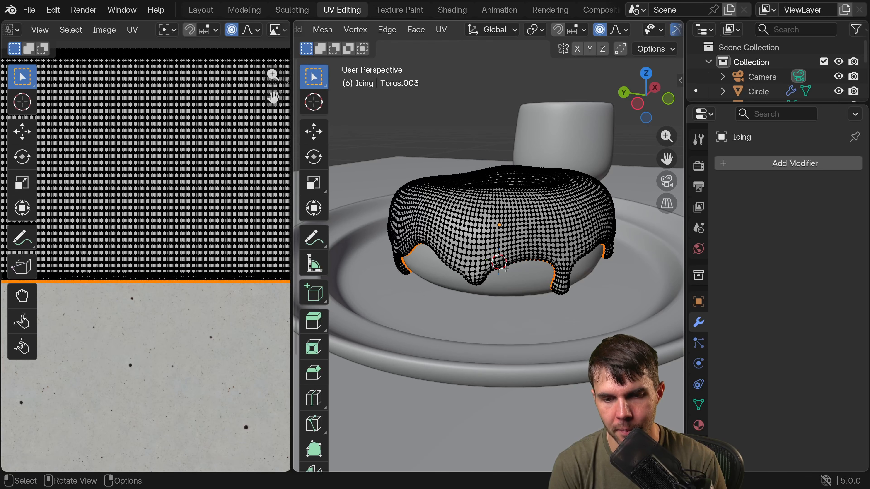
Show the icing in wireframe, clear the selection, switch to edge selection and select the outer rim's seam loop.
{"action": "middle_click_drag", "start_coordinate": [635, 30], "coordinate": [464, 32]}
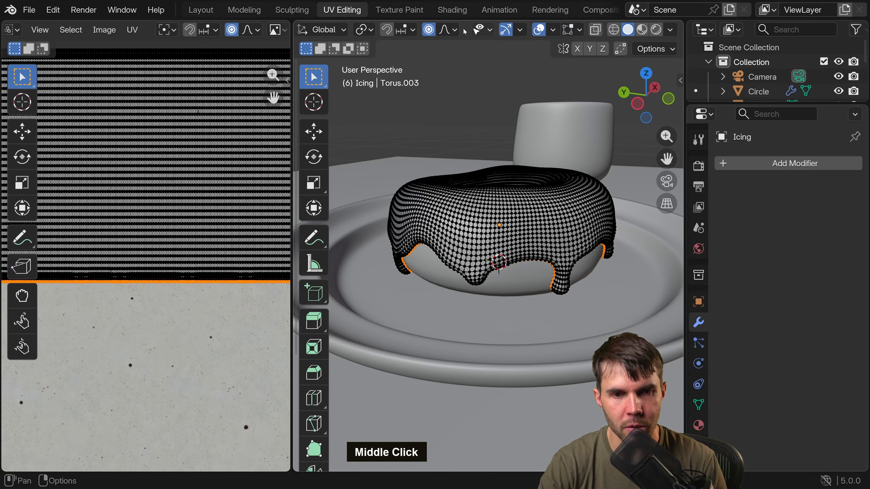
{"action": "left_click", "coordinate": [613, 30]}
{"action": "scroll", "coordinate": [509, 246], "scroll_direction": "up", "scroll_amount": 5}
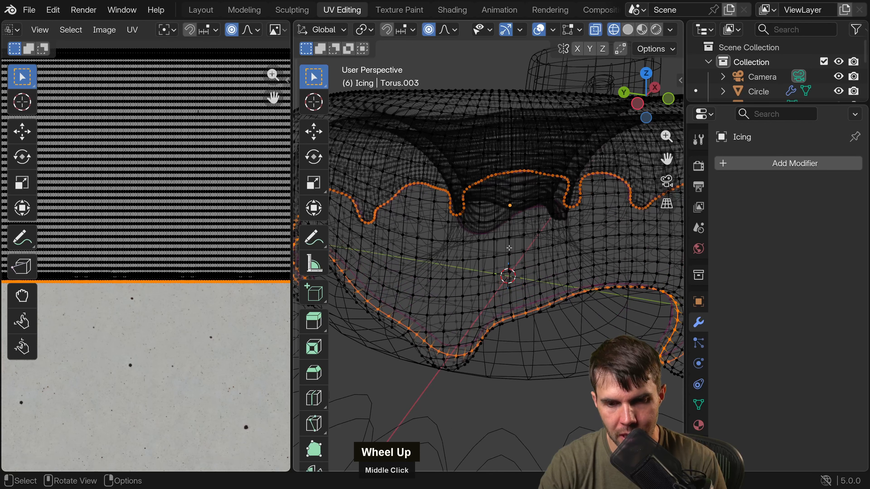
{"action": "key", "text": "alt+a"}
{"action": "middle_click_drag", "start_coordinate": [506, 254], "coordinate": [429, 207]}
{"action": "scroll", "coordinate": [498, 226], "scroll_direction": "up", "scroll_amount": 2}
{"action": "key", "text": "2"}
{"action": "left_click", "coordinate": [409, 208], "text": "alt"}
{"action": "scroll", "coordinate": [429, 208], "scroll_direction": "up", "scroll_amount": 2, "text": "shift"}
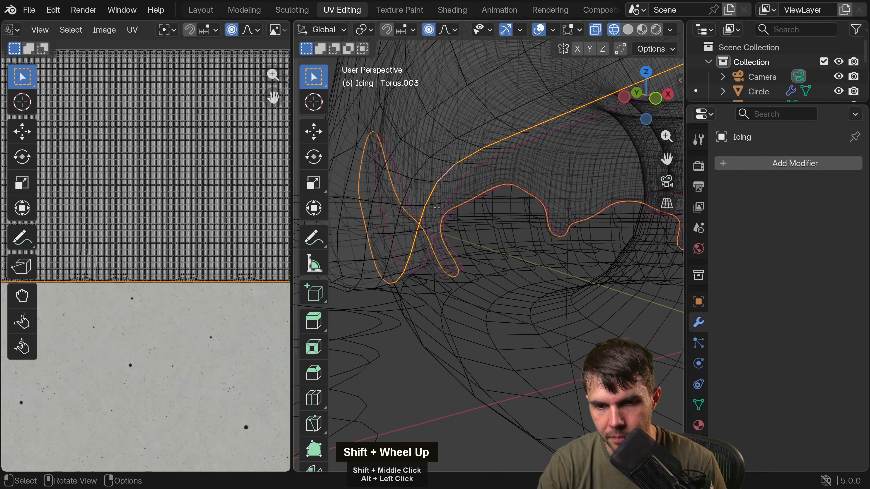
Check the seam by picking nearby edges, return to solid shading and reselect the seam loop along the outer rim.
{"action": "left_click", "coordinate": [449, 204], "text": "alt"}
{"action": "left_click", "coordinate": [451, 197], "text": "alt"}
{"action": "left_click", "coordinate": [451, 196], "text": "alt"}
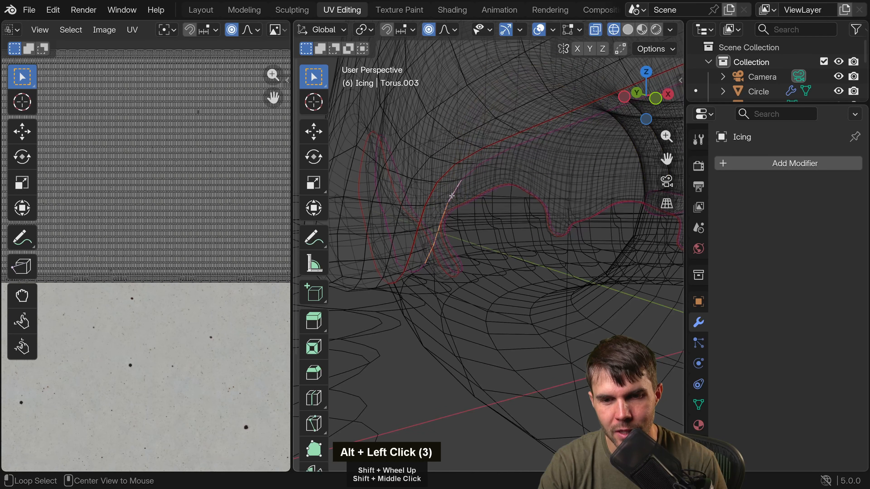
{"action": "middle_click_drag", "start_coordinate": [456, 199], "coordinate": [467, 202]}
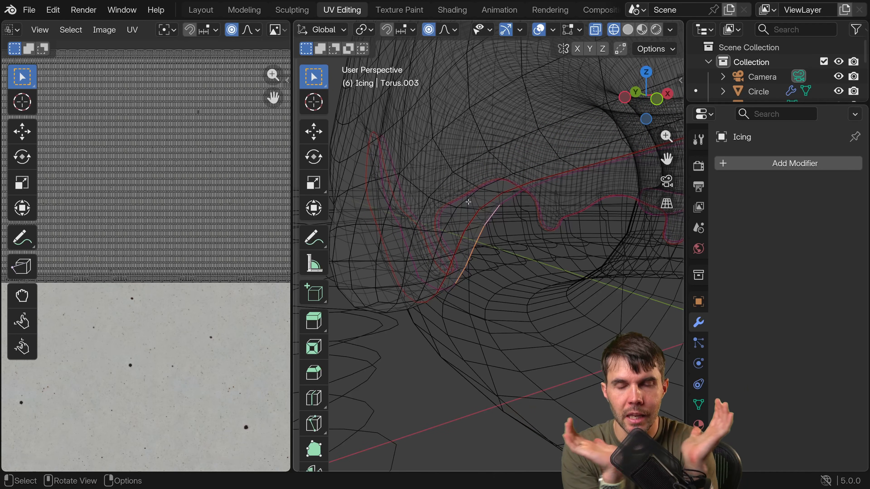
{"action": "middle_click_drag", "start_coordinate": [468, 202], "coordinate": [458, 203]}
{"action": "key", "text": "z"}
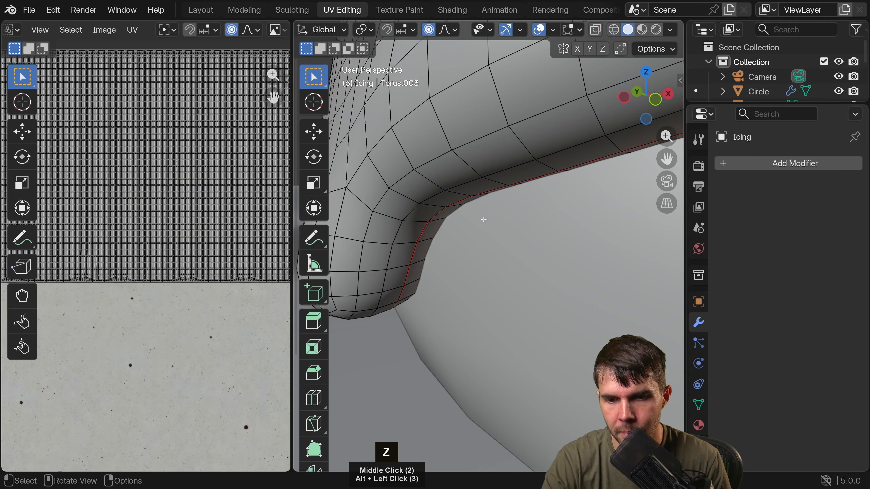
{"action": "left_click", "coordinate": [427, 228], "text": "alt"}
{"action": "scroll", "coordinate": [426, 228], "scroll_direction": "down", "scroll_amount": 2}
{"action": "middle_click_drag", "start_coordinate": [427, 228], "coordinate": [527, 267]}
{"action": "scroll", "coordinate": [365, 246], "scroll_direction": "down", "scroll_amount": 2}
{"action": "scroll", "coordinate": [364, 246], "scroll_direction": "down", "scroll_amount": 3}
{"action": "scroll", "coordinate": [195, 267], "scroll_direction": "down", "scroll_amount": 3}
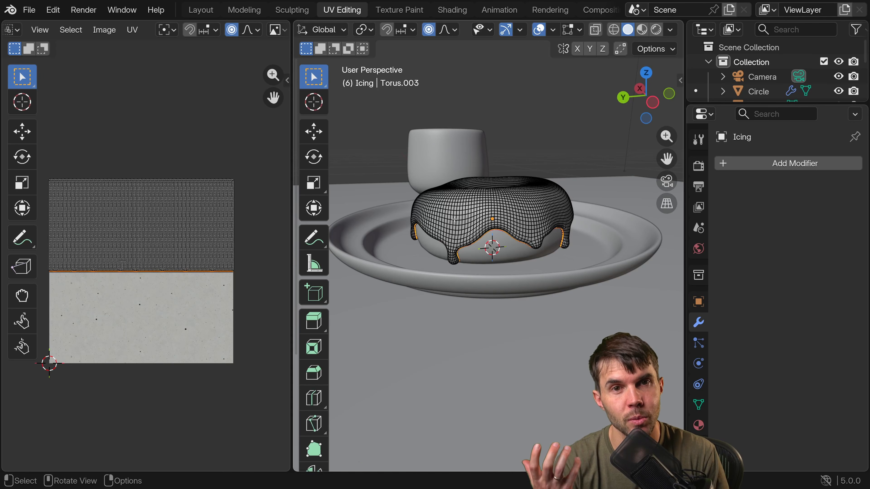
Examine the icing's inner rim around the donut hole, framing an edge there to inspect it up close.
{"action": "middle_click_drag", "start_coordinate": [531, 202], "coordinate": [479, 274]}
{"action": "scroll", "coordinate": [456, 307], "scroll_direction": "up", "scroll_amount": 1, "text": "shift"}
{"action": "scroll", "coordinate": [455, 307], "scroll_direction": "up", "scroll_amount": 5}
{"action": "scroll", "coordinate": [495, 265], "scroll_direction": "up", "scroll_amount": 6}
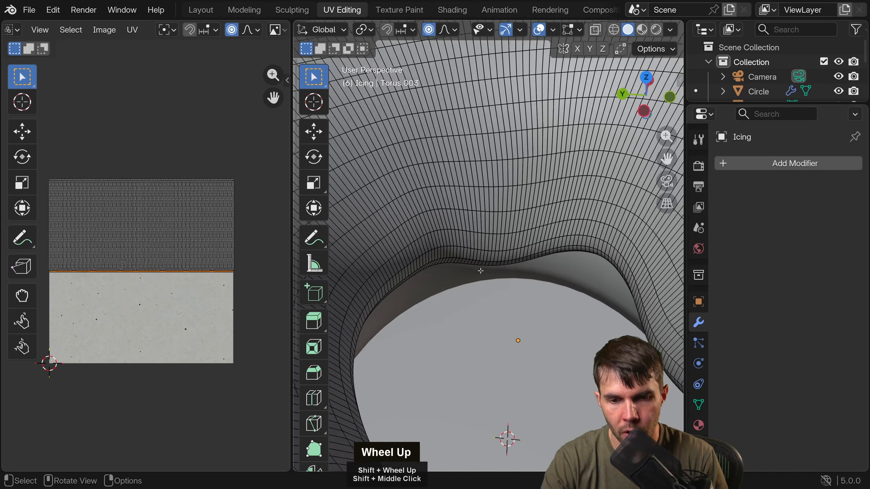
{"action": "scroll", "coordinate": [505, 266], "scroll_direction": "down", "scroll_amount": 4}
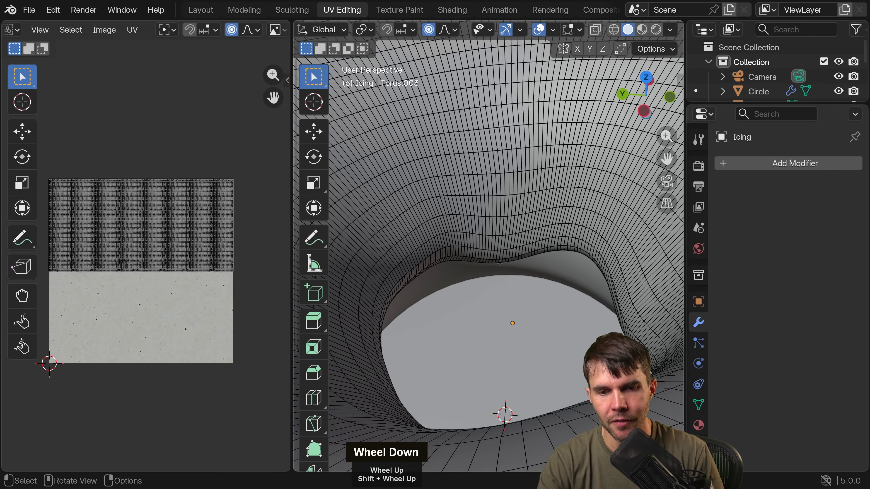
{"action": "scroll", "coordinate": [500, 260], "scroll_direction": "down", "scroll_amount": 4}
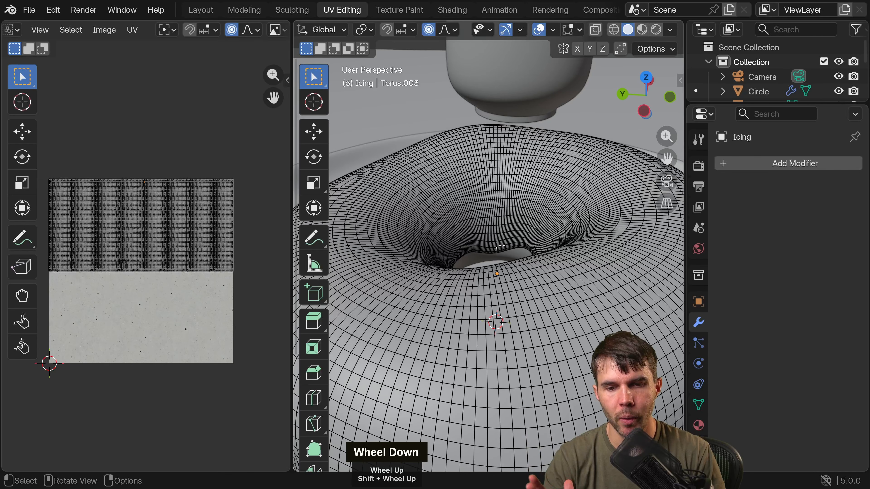
{"action": "key", "text": "KP_Decimal"}
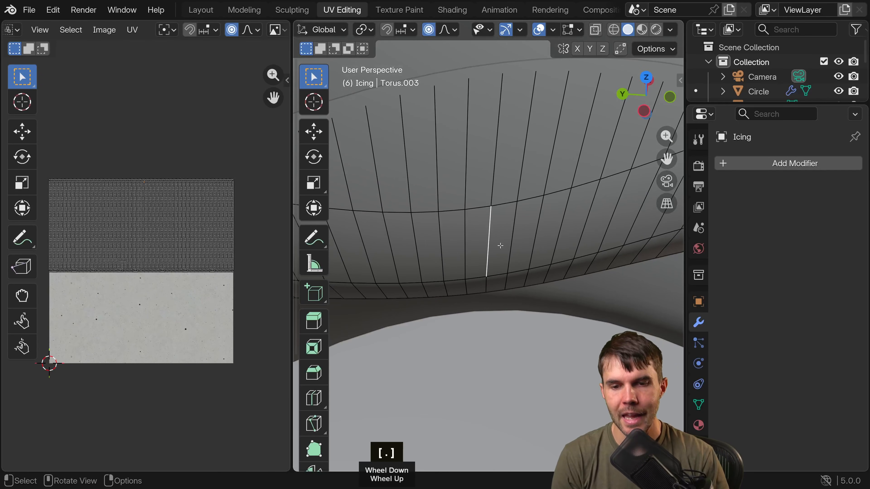
{"action": "middle_click_drag", "start_coordinate": [500, 246], "coordinate": [480, 204]}
{"action": "key", "text": "grave"}
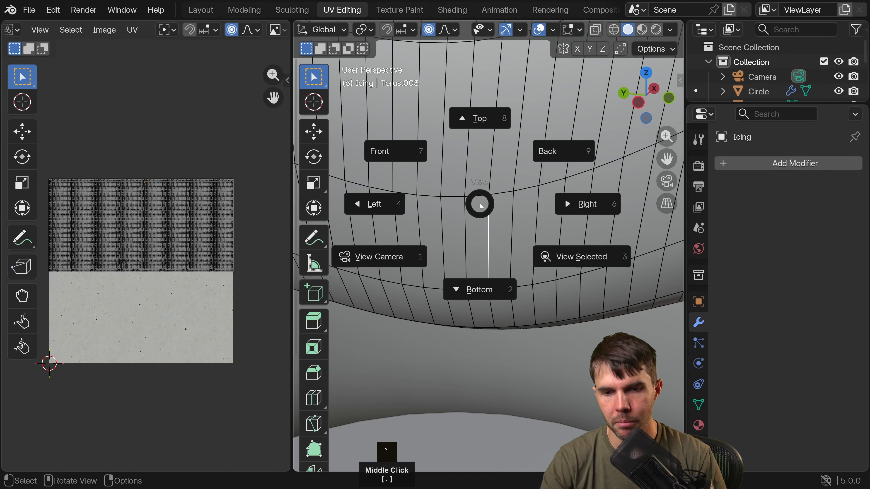
{"action": "scroll", "coordinate": [535, 249], "scroll_direction": "down", "scroll_amount": 2}
{"action": "mouse_move", "coordinate": [529, 248]}
{"action": "middle_mouse_down"}
{"action": "mouse_move", "coordinate": [482, 247]}
{"action": "mouse_move", "coordinate": [536, 238]}
{"action": "middle_mouse_up"}
{"action": "scroll", "coordinate": [483, 247], "scroll_direction": "down", "scroll_amount": 1}
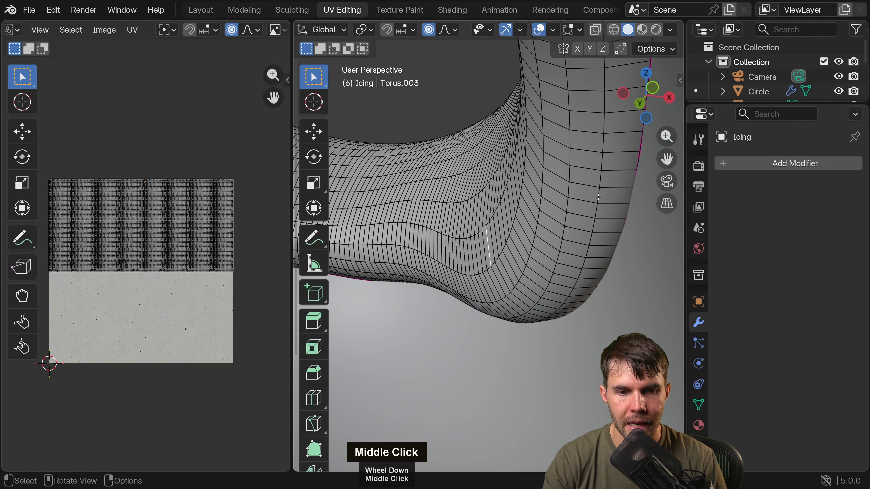
Select the edge loop along the underside of the icing's inner hole rim and mark it as a seam.
{"action": "key", "text": "alt"}
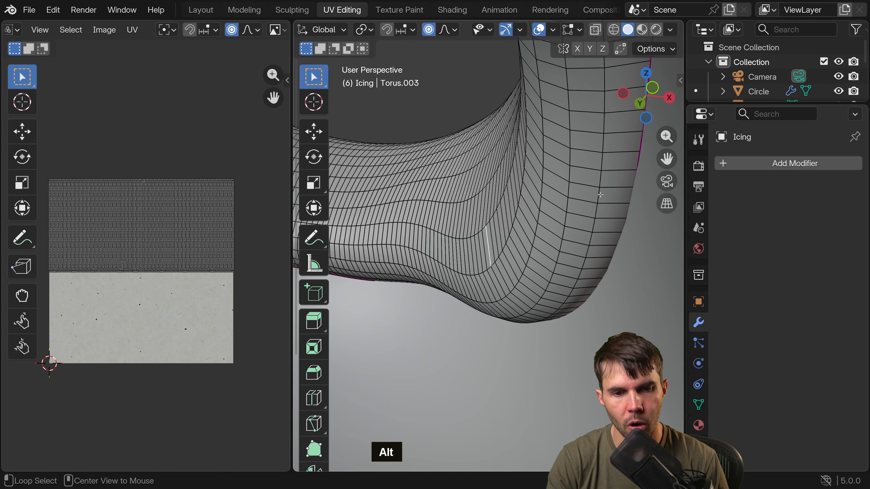
{"action": "left_click", "coordinate": [600, 195], "text": "alt"}
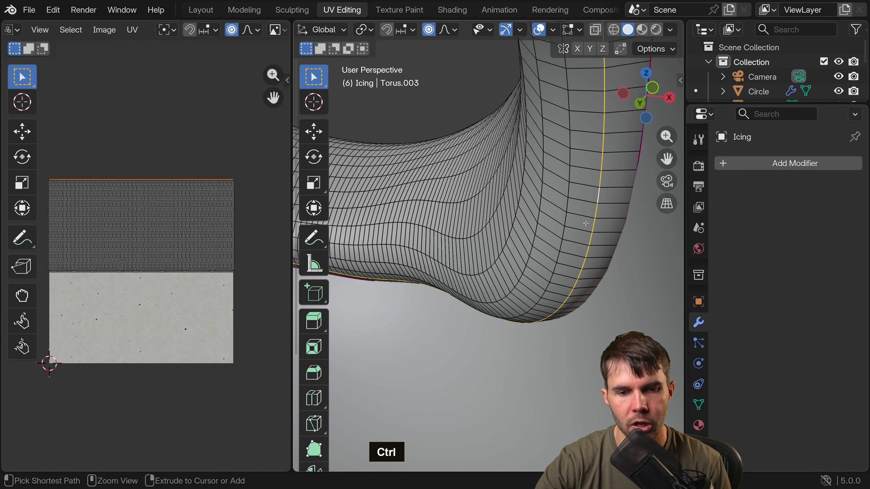
{"action": "key", "text": "ctrl+e"}
{"action": "left_click", "coordinate": [552, 272]}
{"action": "scroll", "coordinate": [552, 274], "scroll_direction": "down", "scroll_amount": 1}
{"action": "middle_click_drag", "start_coordinate": [552, 274], "coordinate": [553, 309]}
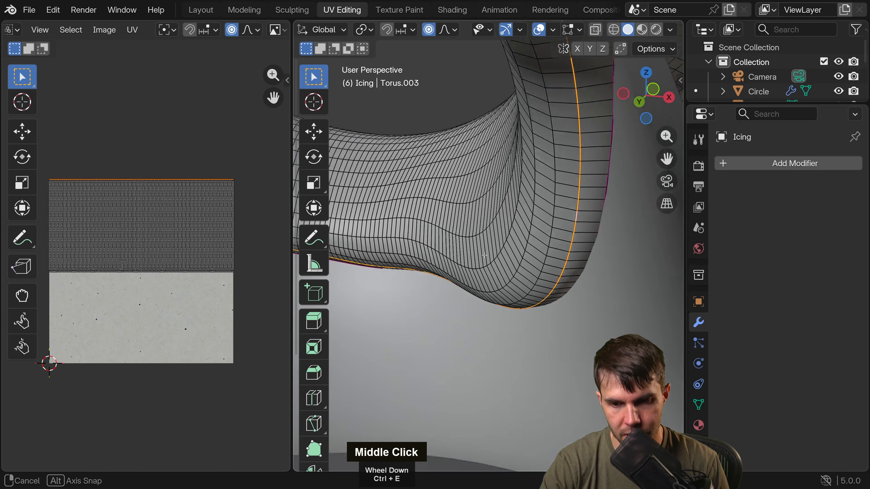
{"action": "scroll", "coordinate": [553, 330], "scroll_direction": "down", "scroll_amount": 6}
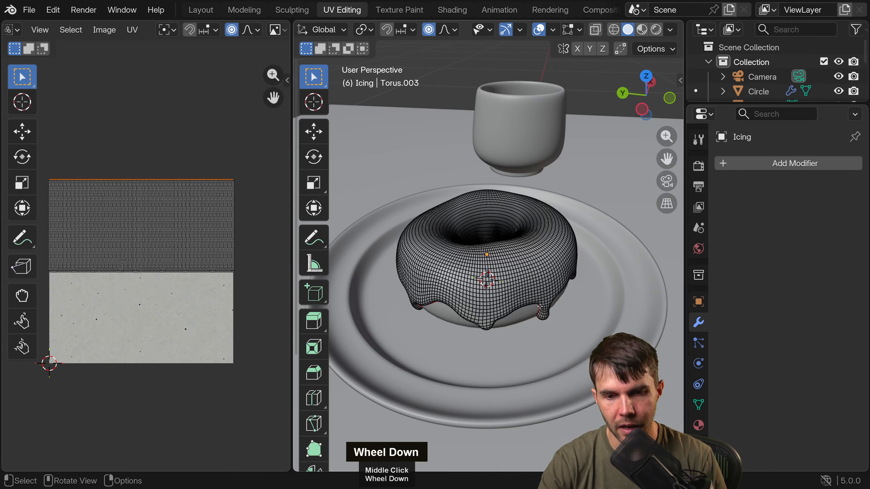
Select the whole icing mesh and unwrap it with the Angle Based method.
{"action": "key", "text": "a"}
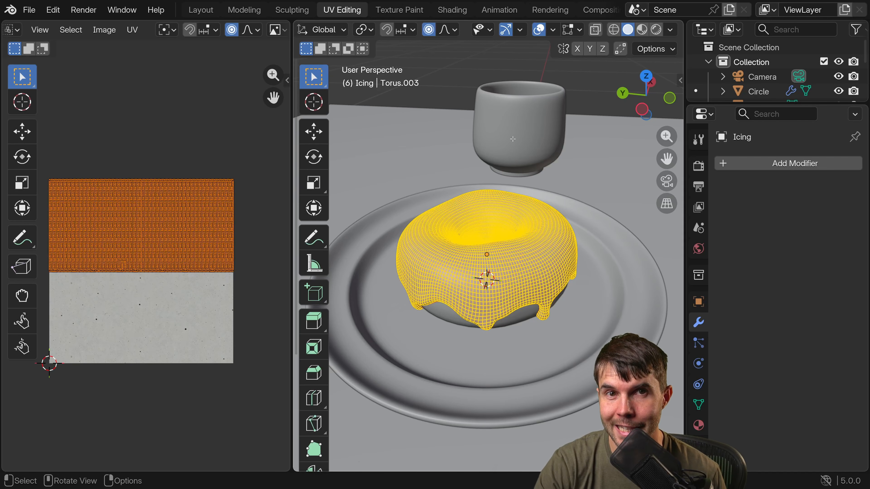
{"action": "key", "text": "u"}
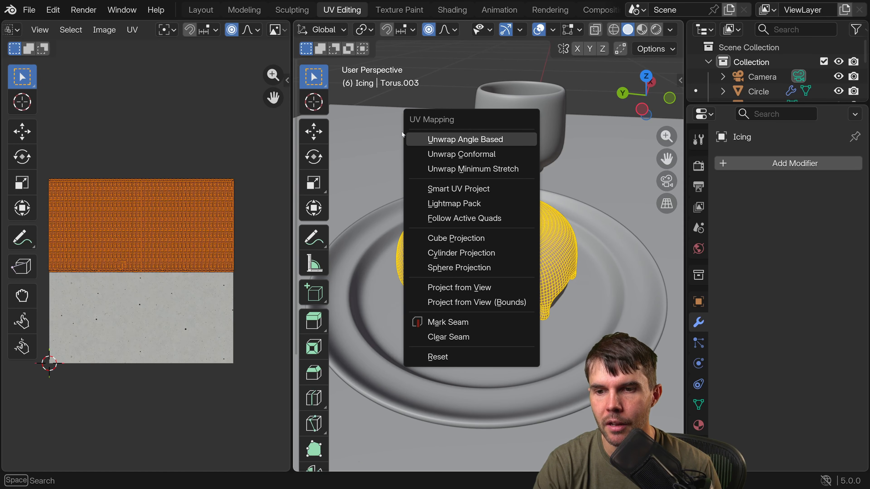
{"action": "left_click", "coordinate": [441, 139]}
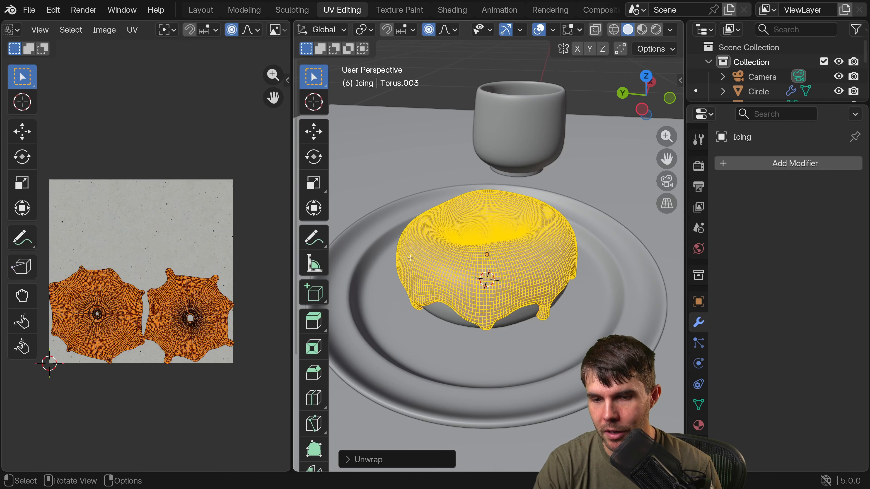
Examine both unwrapped icing islands in the UV editor, including their outer drips, grid spacing and centre holes.
{"action": "scroll", "coordinate": [462, 242], "scroll_direction": "up", "scroll_amount": 1}
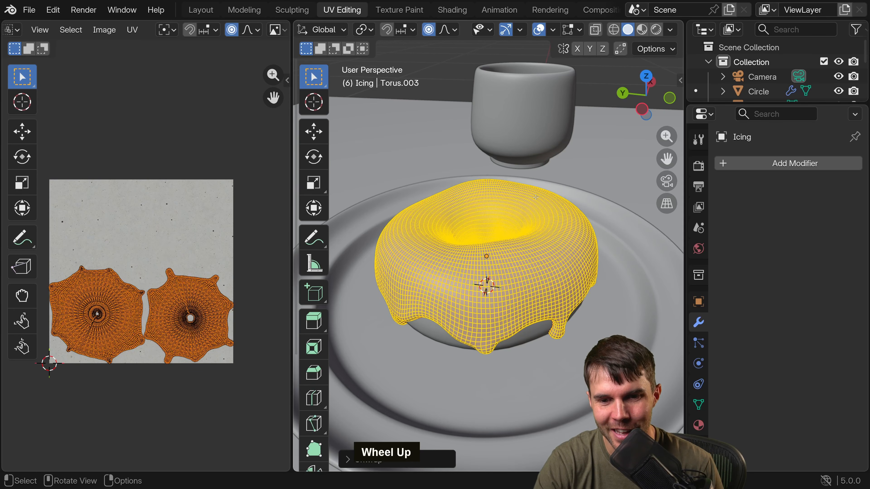
{"action": "scroll", "coordinate": [538, 206], "scroll_direction": "up", "scroll_amount": 1}
{"action": "scroll", "coordinate": [542, 225], "scroll_direction": "down", "scroll_amount": 1}
{"action": "scroll", "coordinate": [147, 269], "scroll_direction": "up", "scroll_amount": 2}
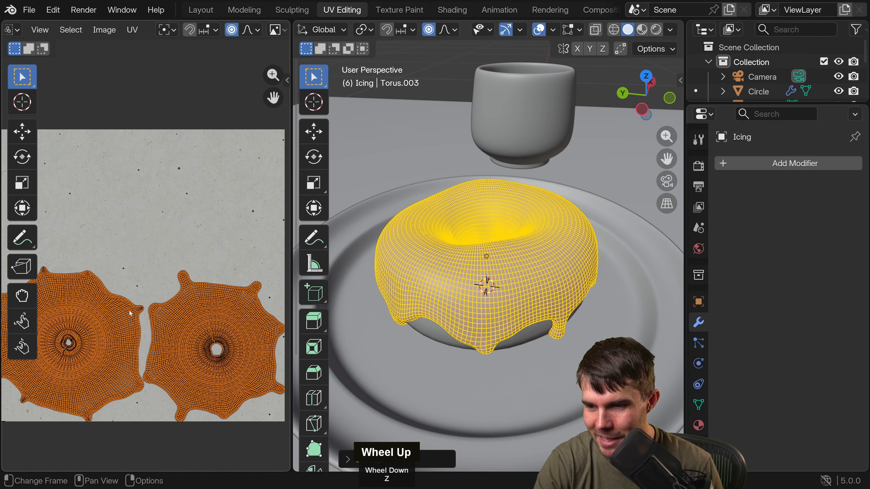
{"action": "middle_click_drag", "start_coordinate": [110, 327], "coordinate": [225, 186], "text": "shift"}
{"action": "scroll", "coordinate": [214, 189], "scroll_direction": "up", "scroll_amount": 2}
{"action": "scroll", "coordinate": [212, 177], "scroll_direction": "up", "scroll_amount": 2}
{"action": "middle_click_drag", "start_coordinate": [171, 228], "coordinate": [165, 271], "text": "shift"}
{"action": "scroll", "coordinate": [153, 258], "scroll_direction": "up", "scroll_amount": 1}
{"action": "scroll", "coordinate": [153, 259], "scroll_direction": "up", "scroll_amount": 1}
{"action": "scroll", "coordinate": [165, 271], "scroll_direction": "up", "scroll_amount": 2}
{"action": "scroll", "coordinate": [147, 294], "scroll_direction": "down", "scroll_amount": 1}
{"action": "scroll", "coordinate": [148, 294], "scroll_direction": "down", "scroll_amount": 6}
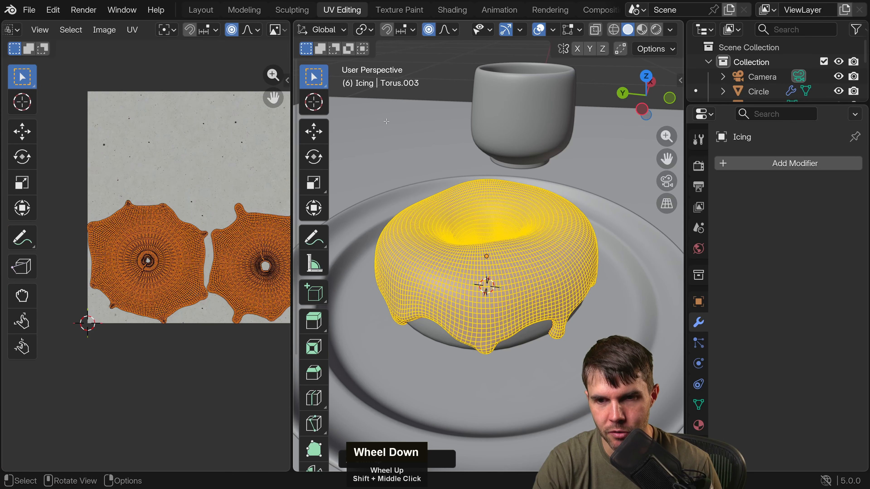
{"action": "middle_click_drag", "start_coordinate": [237, 157], "coordinate": [177, 158]}
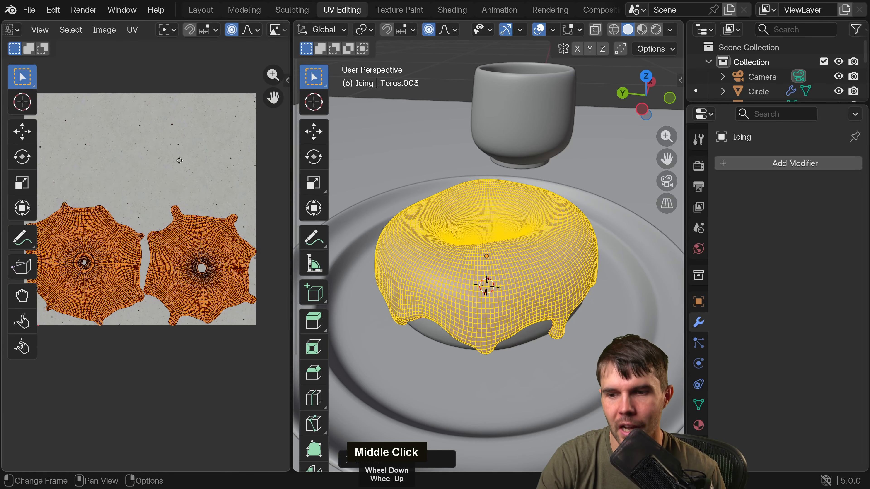
{"action": "scroll", "coordinate": [177, 158], "scroll_direction": "up", "scroll_amount": 4}
{"action": "middle_click_drag", "start_coordinate": [267, 206], "coordinate": [189, 267]}
{"action": "scroll", "coordinate": [196, 266], "scroll_direction": "up", "scroll_amount": 5}
{"action": "scroll", "coordinate": [126, 251], "scroll_direction": "down", "scroll_amount": 2}
{"action": "scroll", "coordinate": [125, 251], "scroll_direction": "down", "scroll_amount": 3}
{"action": "scroll", "coordinate": [172, 268], "scroll_direction": "up", "scroll_amount": 3}
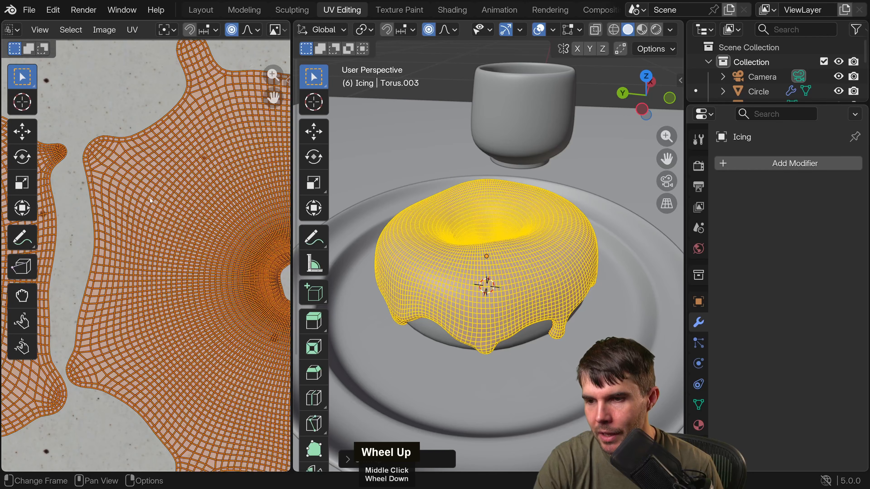
{"action": "middle_click_drag", "start_coordinate": [163, 237], "coordinate": [235, 249]}
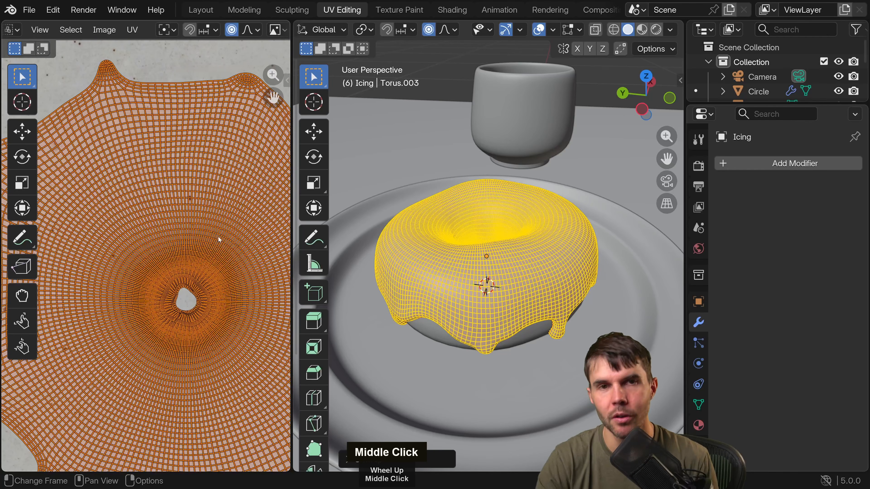
{"action": "scroll", "coordinate": [220, 240], "scroll_direction": "down", "scroll_amount": 5}
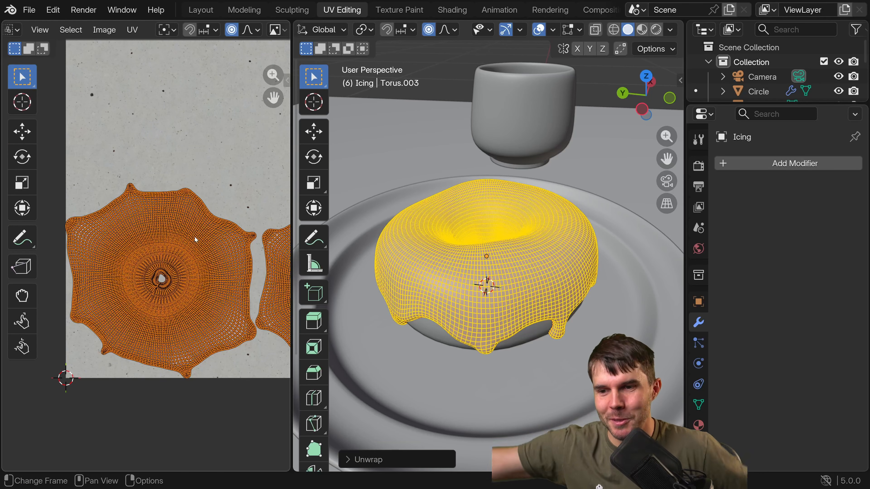
{"action": "scroll", "coordinate": [194, 236], "scroll_direction": "up", "scroll_amount": 3}
{"action": "scroll", "coordinate": [196, 246], "scroll_direction": "down", "scroll_amount": 2}
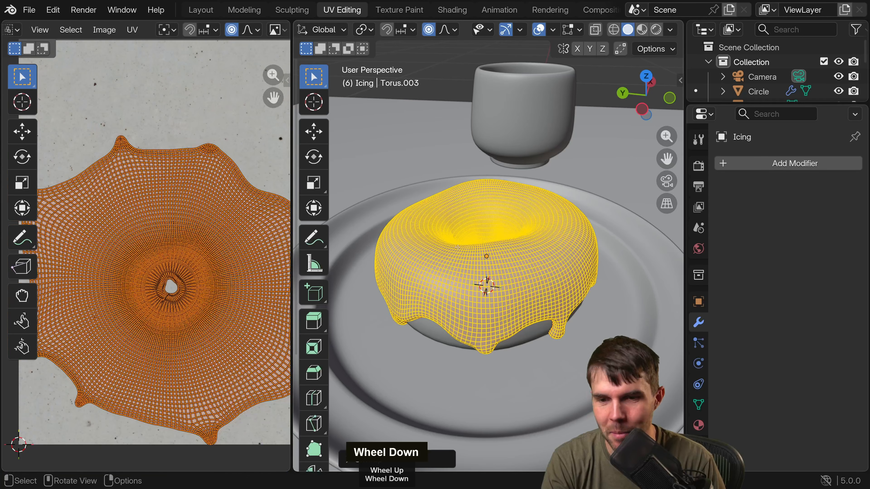
Switch the icing to Object Mode with Material Preview shading and examine the glaze around the donut hole.
{"action": "mouse_move", "coordinate": [487, 240]}
{"action": "middle_mouse_down"}
{"action": "mouse_move", "coordinate": [505, 225]}
{"action": "mouse_move", "coordinate": [403, 279]}
{"action": "mouse_move", "coordinate": [575, 275]}
{"action": "mouse_move", "coordinate": [498, 272]}
{"action": "mouse_move", "coordinate": [547, 265]}
{"action": "mouse_move", "coordinate": [518, 259]}
{"action": "middle_mouse_up"}
{"action": "key", "text": "Tab"}
{"action": "left_click", "coordinate": [641, 29]}
{"action": "scroll", "coordinate": [403, 279], "scroll_direction": "up", "scroll_amount": 4}
{"action": "scroll", "coordinate": [445, 274], "scroll_direction": "up", "scroll_amount": 2}
{"action": "scroll", "coordinate": [496, 274], "scroll_direction": "down", "scroll_amount": 2}
{"action": "scroll", "coordinate": [491, 271], "scroll_direction": "down", "scroll_amount": 2}
{"action": "scroll", "coordinate": [544, 253], "scroll_direction": "up", "scroll_amount": 3}
{"action": "middle_click_drag", "start_coordinate": [571, 246], "coordinate": [486, 197]}
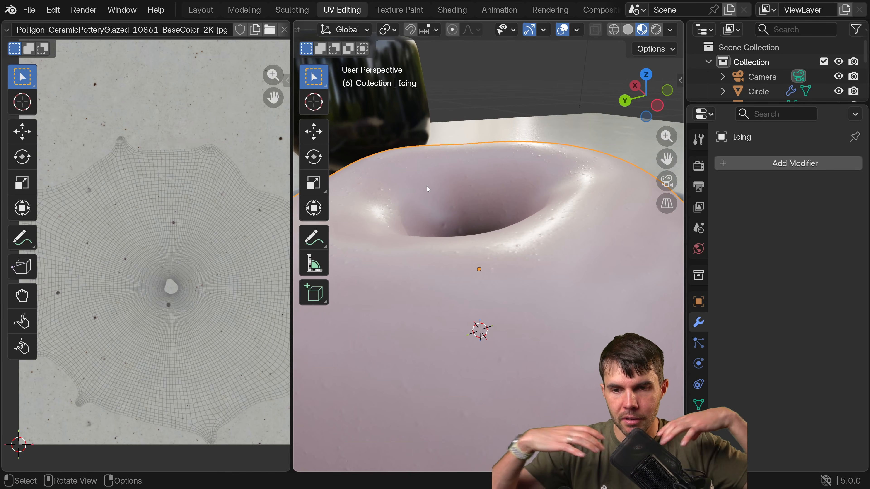
{"action": "scroll", "coordinate": [441, 202], "scroll_direction": "down", "scroll_amount": 3}
{"action": "scroll", "coordinate": [488, 227], "scroll_direction": "up", "scroll_amount": 5}
{"action": "middle_click_drag", "start_coordinate": [488, 228], "coordinate": [501, 216]}
{"action": "scroll", "coordinate": [500, 216], "scroll_direction": "down", "scroll_amount": 5}
Return to Edit Mode on the icing and hide the 3D viewport overlays so the glaze shows without the wireframe.
{"action": "key", "text": "Tab"}
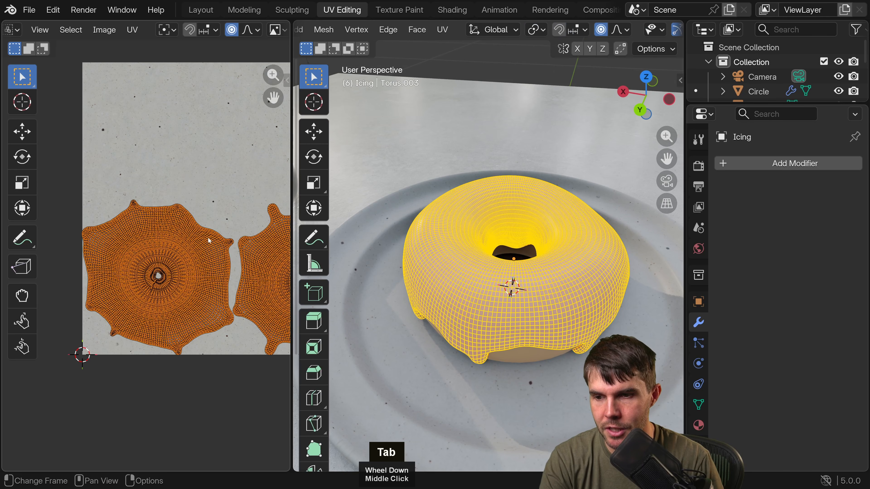
{"action": "scroll", "coordinate": [435, 212], "scroll_direction": "up", "scroll_amount": 1}
{"action": "key", "text": "Tab"}
{"action": "key", "text": "Tab"}
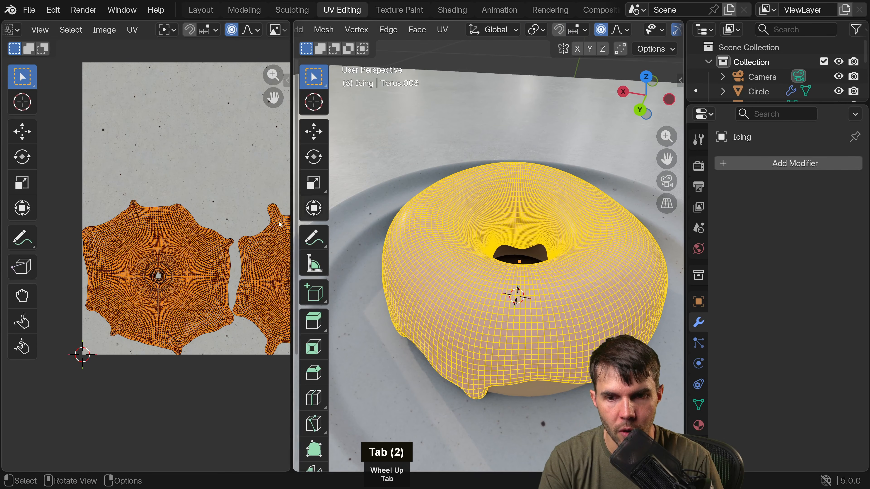
{"action": "middle_click_drag", "start_coordinate": [435, 213], "coordinate": [478, 197]}
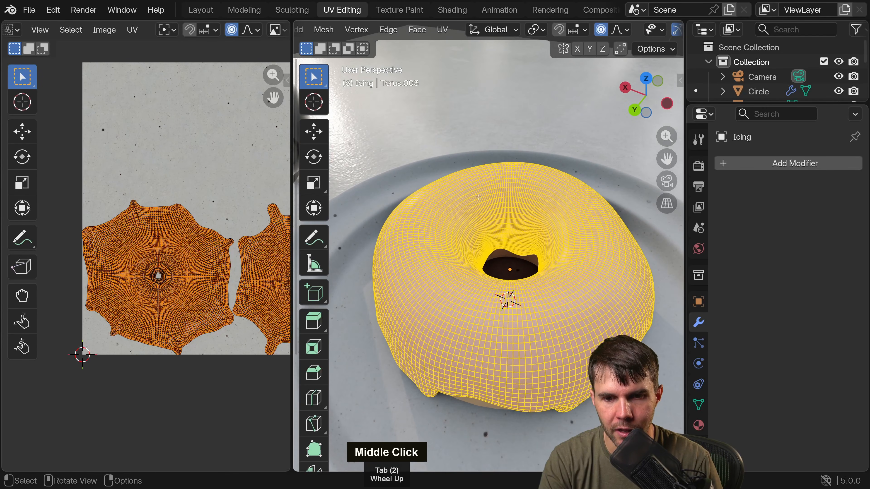
{"action": "middle_click_drag", "start_coordinate": [643, 34], "coordinate": [565, 36]}
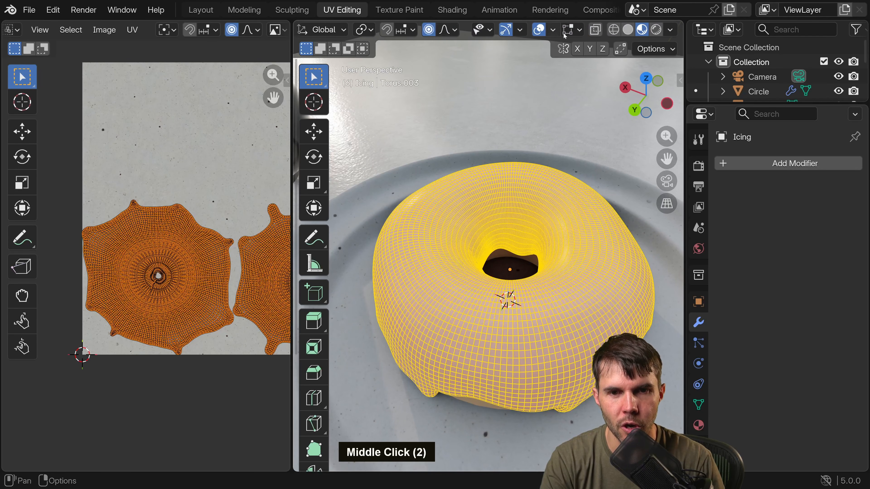
{"action": "left_click", "coordinate": [539, 30]}
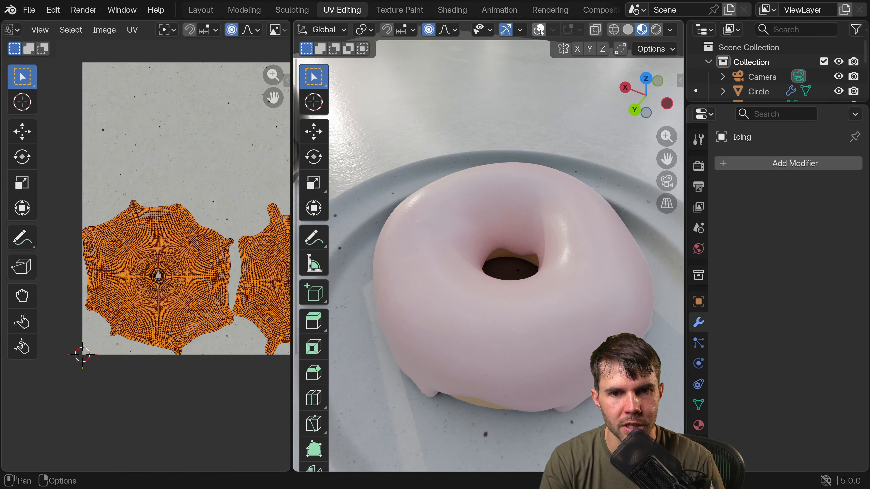
{"action": "double_click", "coordinate": [540, 30]}
Scale both icing UV islands up uniformly by about 1.22.
{"action": "scroll", "coordinate": [474, 188], "scroll_direction": "down", "scroll_amount": 4}
{"action": "scroll", "coordinate": [474, 187], "scroll_direction": "up", "scroll_amount": 6}
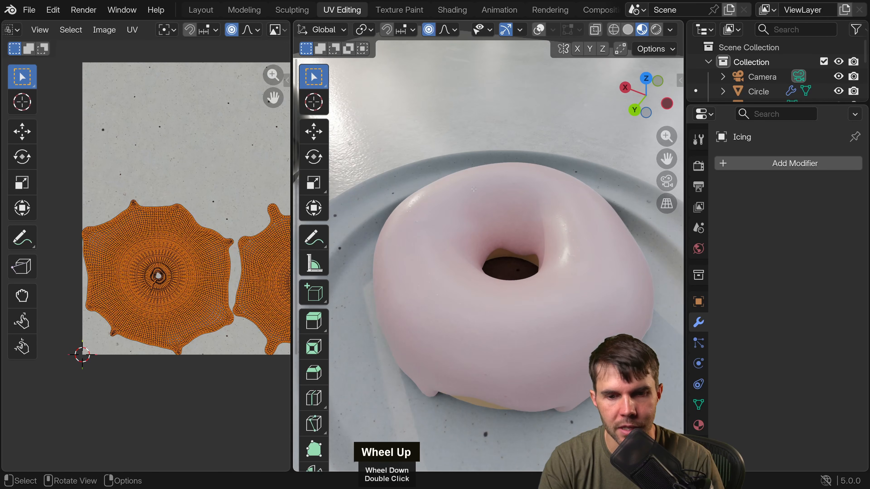
{"action": "key", "text": "s"}
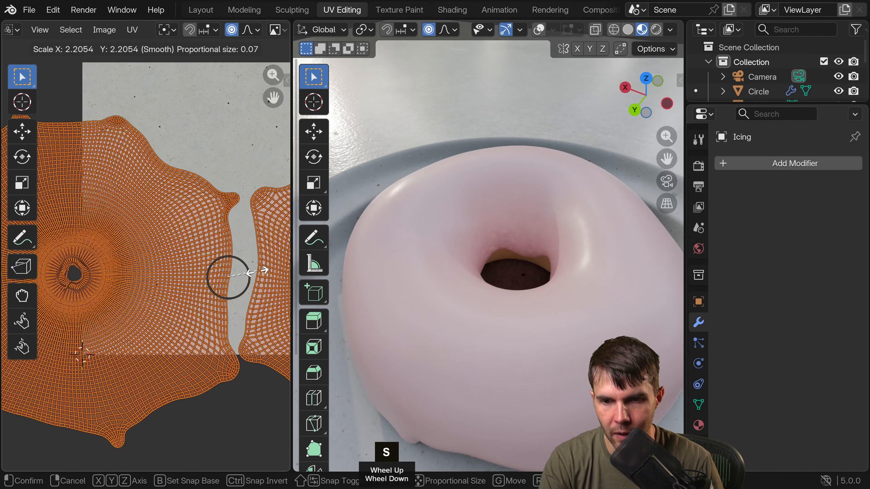
{"action": "right_click", "coordinate": [246, 274]}
{"action": "middle_click_drag", "start_coordinate": [246, 274], "coordinate": [152, 240]}
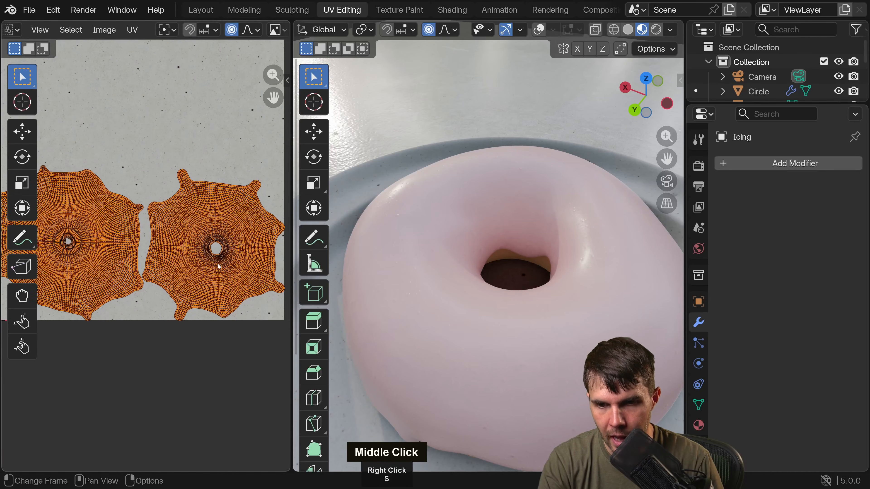
{"action": "key", "text": "s"}
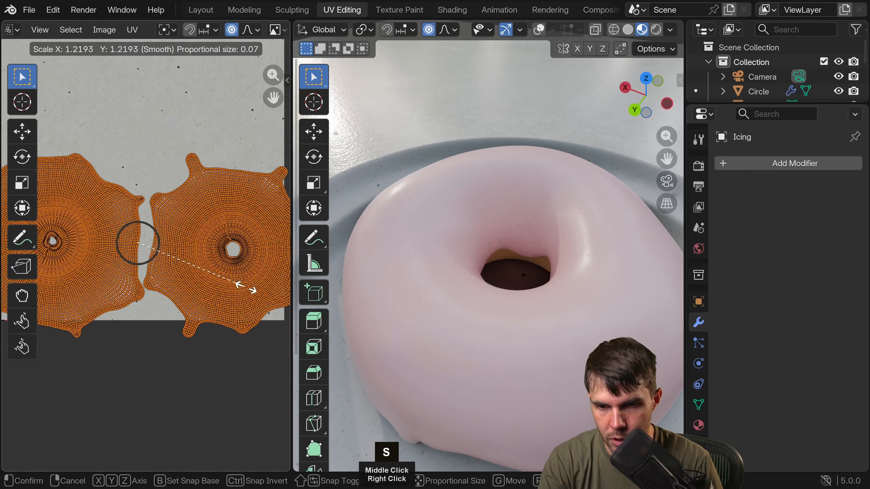
{"action": "left_click", "coordinate": [247, 286]}
Inspect the glaze on the donut's sides and drips, and return to Object Mode.
{"action": "middle_click_drag", "start_coordinate": [507, 268], "coordinate": [603, 220]}
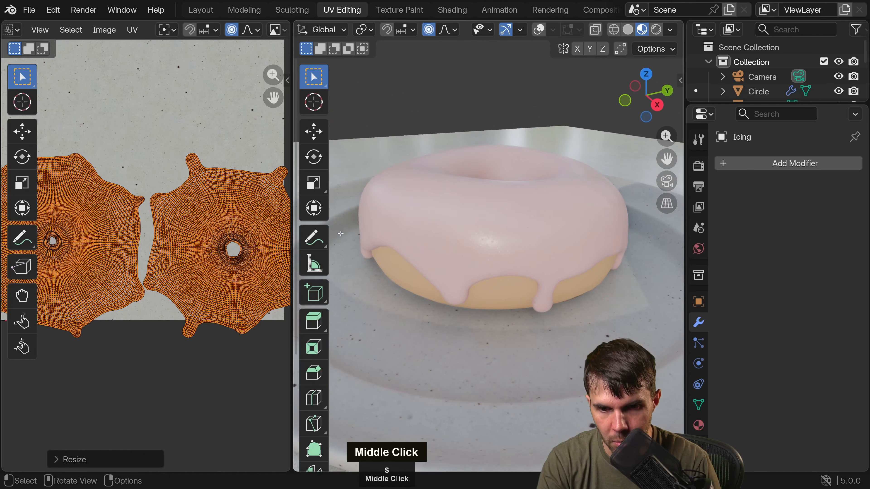
{"action": "middle_click_drag", "start_coordinate": [538, 226], "coordinate": [564, 252]}
{"action": "scroll", "coordinate": [563, 251], "scroll_direction": "up", "scroll_amount": 1}
{"action": "middle_click_drag", "start_coordinate": [564, 253], "coordinate": [461, 243]}
{"action": "key", "text": "Tab"}
{"action": "scroll", "coordinate": [489, 238], "scroll_direction": "down", "scroll_amount": 3}
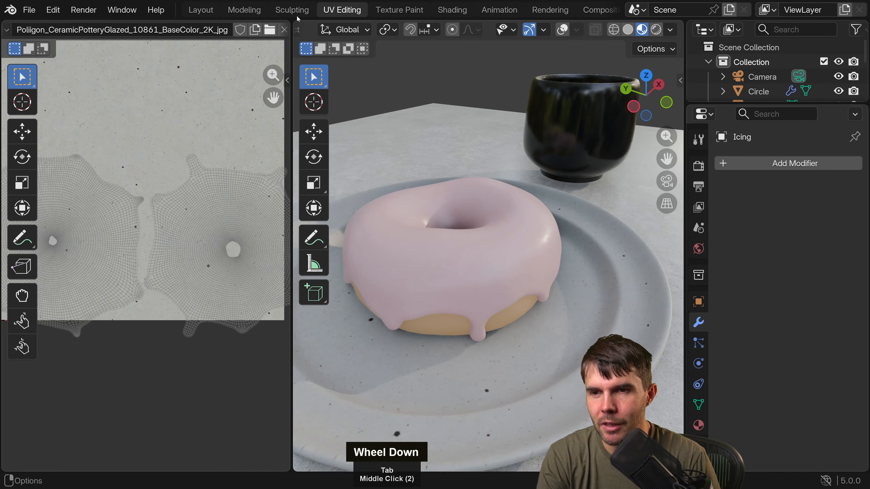
Switch to the Layout workspace and show the icing's material properties.
{"action": "left_click", "coordinate": [200, 10]}
{"action": "scroll", "coordinate": [355, 87], "scroll_direction": "up", "scroll_amount": 2}
{"action": "middle_click_drag", "start_coordinate": [355, 87], "coordinate": [358, 142]}
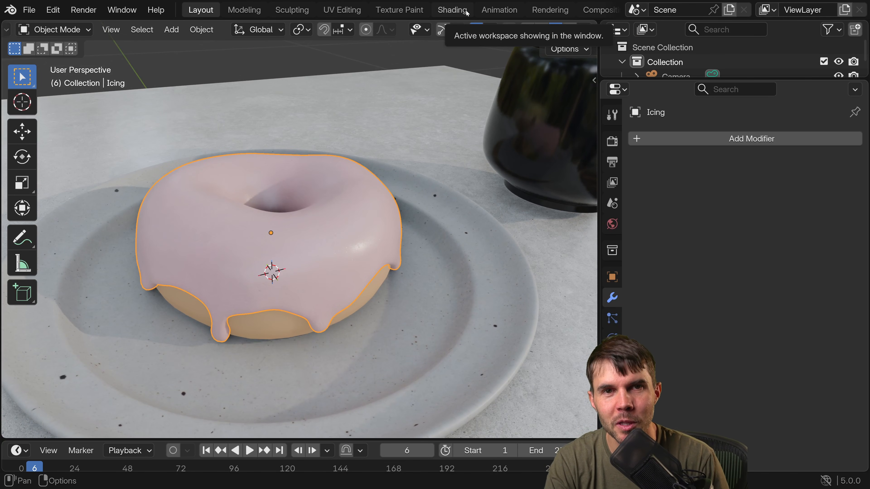
{"action": "key", "text": "n"}
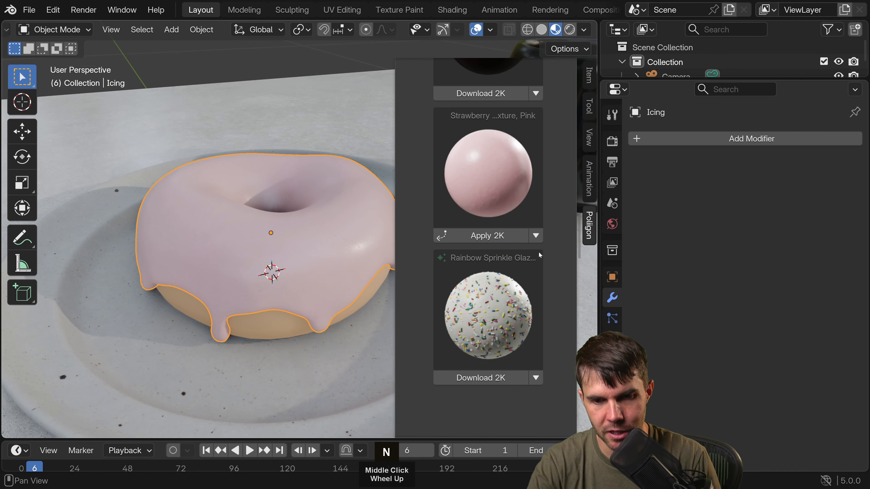
{"action": "key", "text": "n"}
{"action": "left_click", "coordinate": [613, 401]}
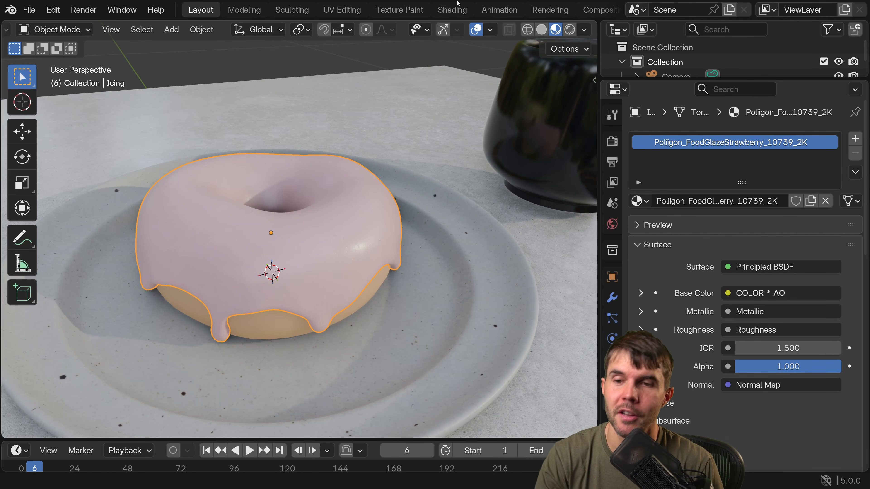
Open the icing material in the Shading workspace and widen the node editor, framing the Principled BSDF node.
{"action": "left_click", "coordinate": [451, 7]}
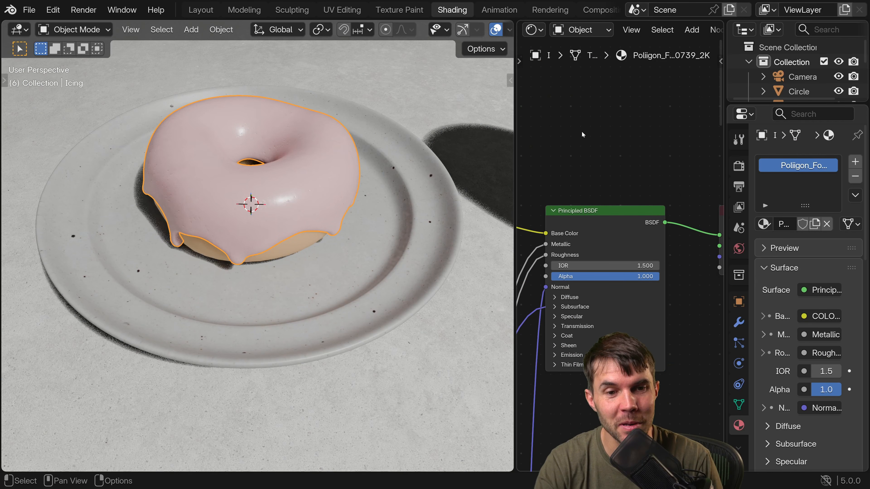
{"action": "left_click_drag", "start_coordinate": [515, 80], "coordinate": [433, 80]}
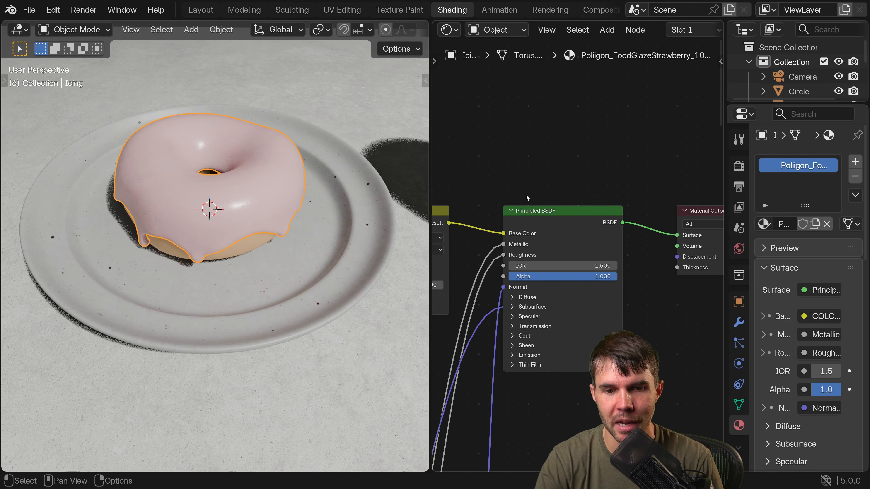
{"action": "scroll", "coordinate": [565, 247], "scroll_direction": "down", "scroll_amount": 3}
{"action": "middle_click_drag", "start_coordinate": [543, 241], "coordinate": [508, 204]}
{"action": "scroll", "coordinate": [583, 253], "scroll_direction": "up", "scroll_amount": 10}
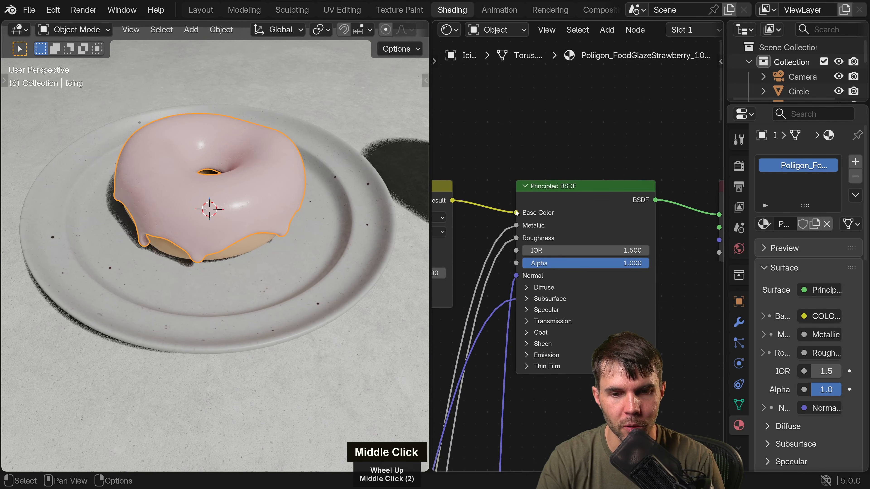
Detach the COLOR * AO result from the Principled BSDF's Base Color and connect it back.
{"action": "left_click_drag", "start_coordinate": [517, 212], "coordinate": [587, 212]}
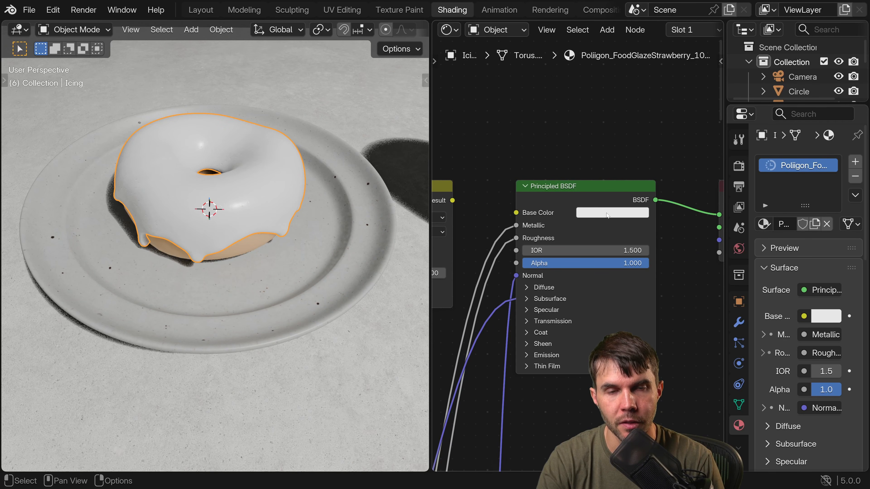
{"action": "middle_click_drag", "start_coordinate": [490, 208], "coordinate": [605, 197]}
{"action": "left_click_drag", "start_coordinate": [568, 190], "coordinate": [631, 203]}
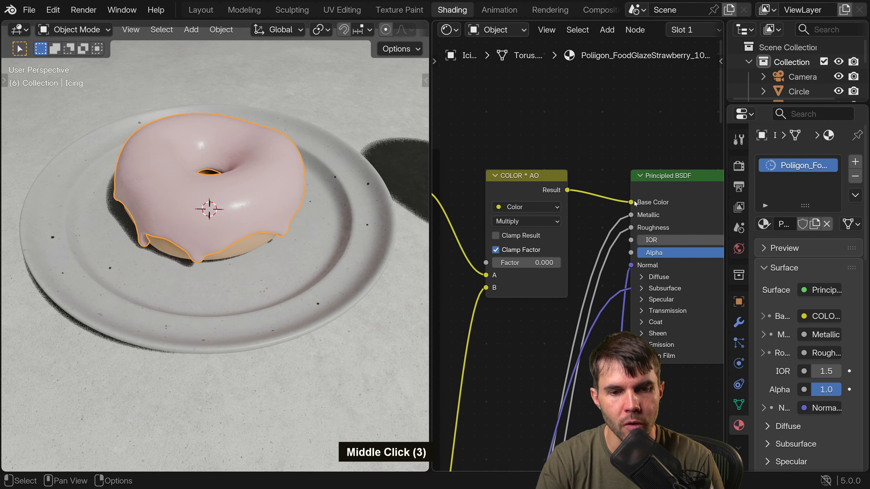
Disconnect the links feeding the Principled BSDF's Base Color and Metallic inputs.
{"action": "scroll", "coordinate": [196, 190], "scroll_direction": "up", "scroll_amount": 4}
{"action": "middle_click_drag", "start_coordinate": [196, 188], "coordinate": [245, 197]}
{"action": "scroll", "coordinate": [262, 174], "scroll_direction": "down", "scroll_amount": 4}
{"action": "middle_click_drag", "start_coordinate": [517, 191], "coordinate": [530, 190]}
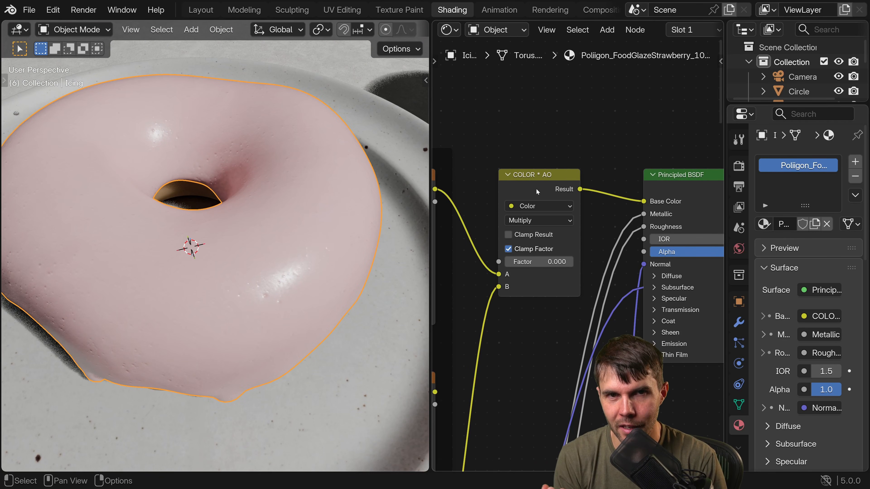
{"action": "middle_click_drag", "start_coordinate": [643, 207], "coordinate": [606, 178]}
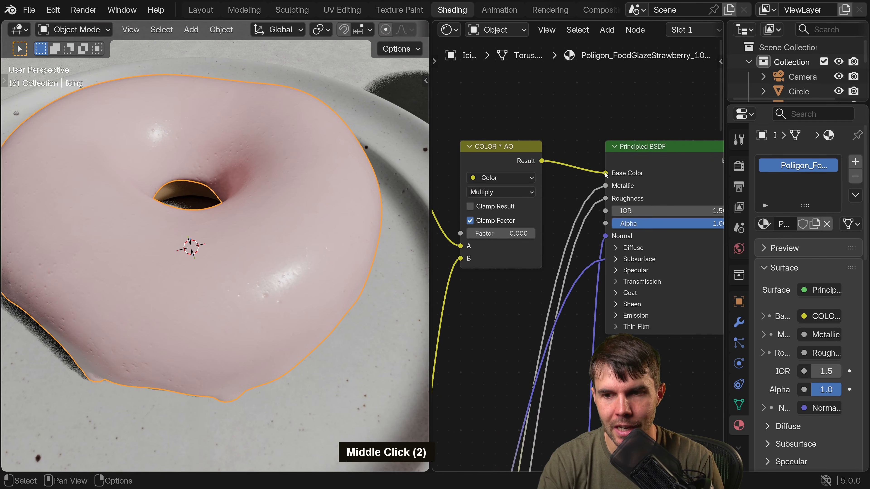
{"action": "left_click_drag", "start_coordinate": [606, 173], "coordinate": [578, 184]}
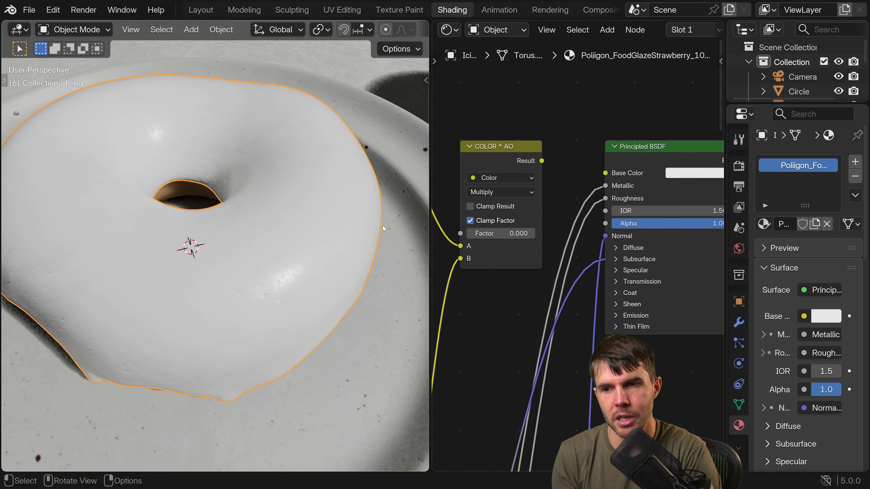
{"action": "middle_click_drag", "start_coordinate": [688, 171], "coordinate": [622, 164]}
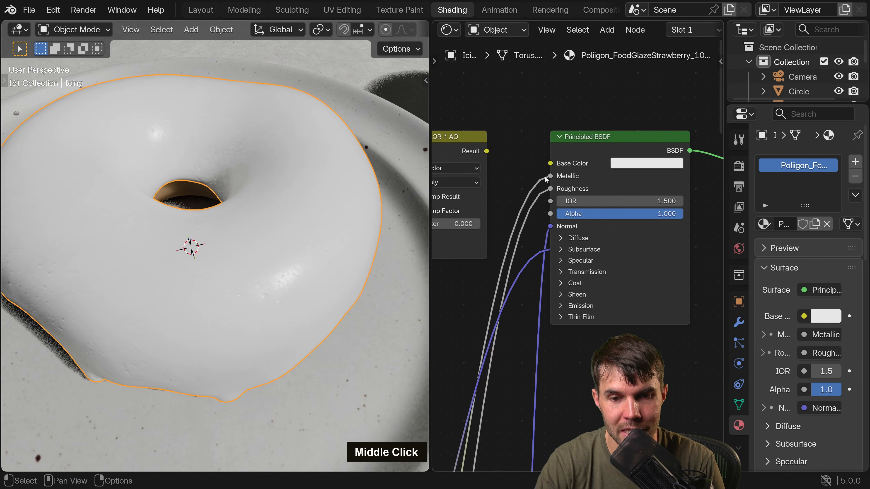
{"action": "left_click_drag", "start_coordinate": [546, 179], "coordinate": [519, 192]}
{"action": "middle_click_drag", "start_coordinate": [536, 196], "coordinate": [570, 139]}
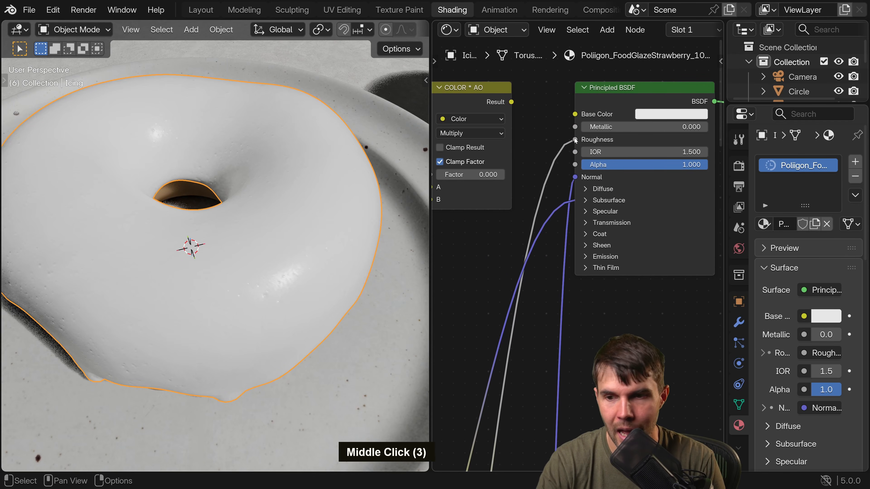
Expand the Principled BSDF's Subsurface settings, cut the link feeding Radius, and collapse the settings again.
{"action": "middle_click_drag", "start_coordinate": [572, 188], "coordinate": [608, 142]}
{"action": "left_click", "coordinate": [615, 134]}
{"action": "middle_click_drag", "start_coordinate": [616, 177], "coordinate": [608, 169]}
{"action": "middle_click_drag", "start_coordinate": [606, 170], "coordinate": [551, 166]}
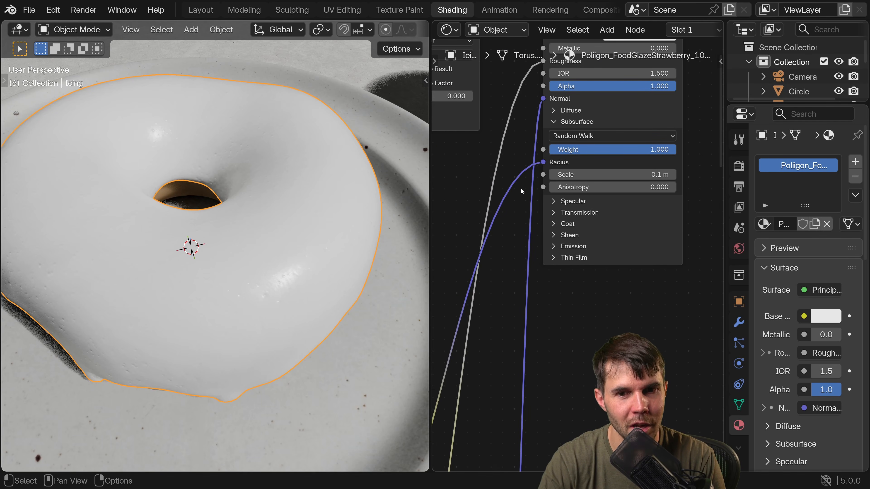
{"action": "right_click_drag", "start_coordinate": [521, 193], "coordinate": [517, 156], "text": "ctrl"}
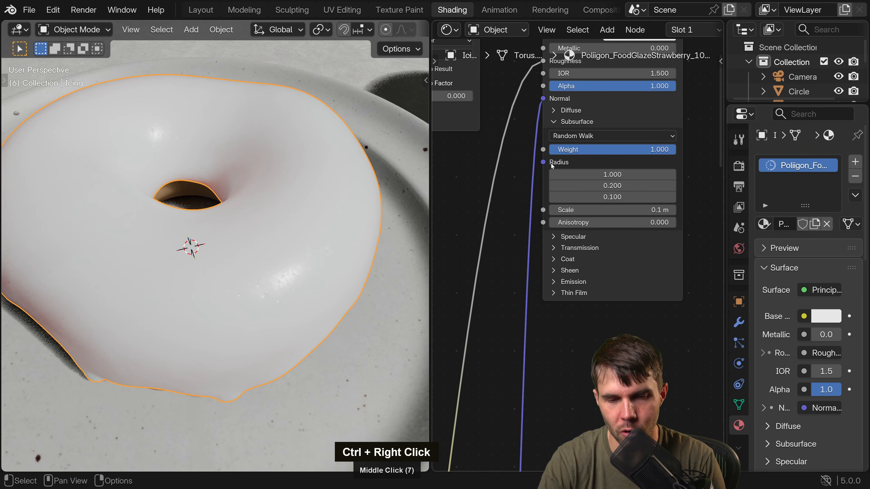
{"action": "middle_click_drag", "start_coordinate": [567, 125], "coordinate": [563, 160]}
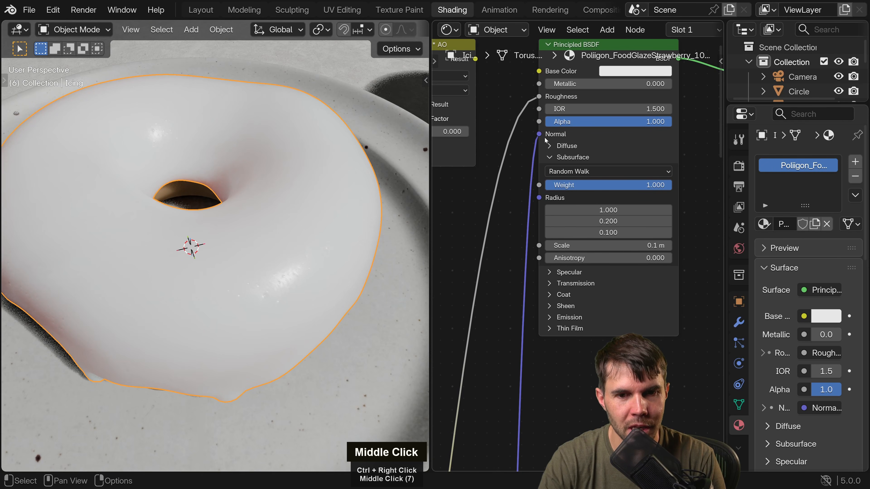
{"action": "left_click", "coordinate": [558, 157]}
{"action": "scroll", "coordinate": [570, 129], "scroll_direction": "down", "scroll_amount": 2}
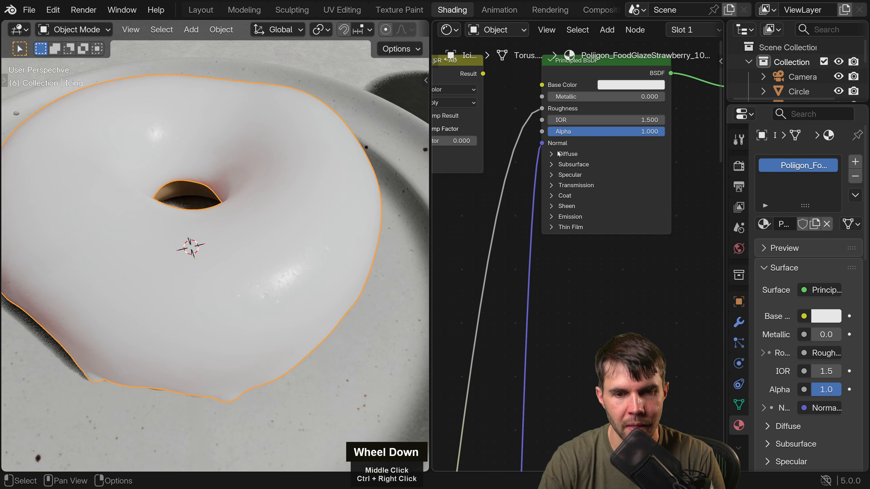
Undo the removal of the Base Color, Metallic and Subsurface Radius links.
{"action": "key", "text": "ctrl+z"}
{"action": "key", "text": "ctrl+z"}
{"action": "key", "text": "ctrl+z"}
{"action": "key", "text": "ctrl+z"}
{"action": "key", "text": "ctrl+z"}
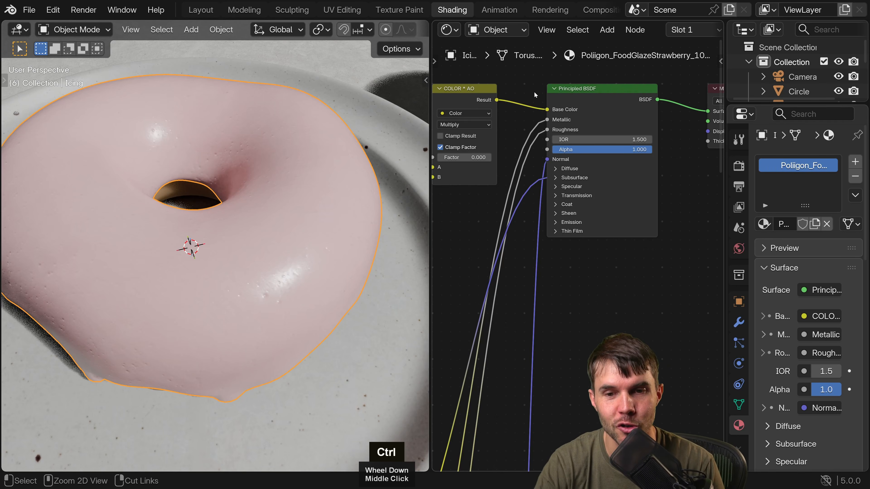
Cut the links feeding Base Color, Metallic and Subsurface Radius on the Principled BSDF node.
{"action": "right_click_drag", "start_coordinate": [527, 80], "coordinate": [531, 117], "text": "ctrl"}
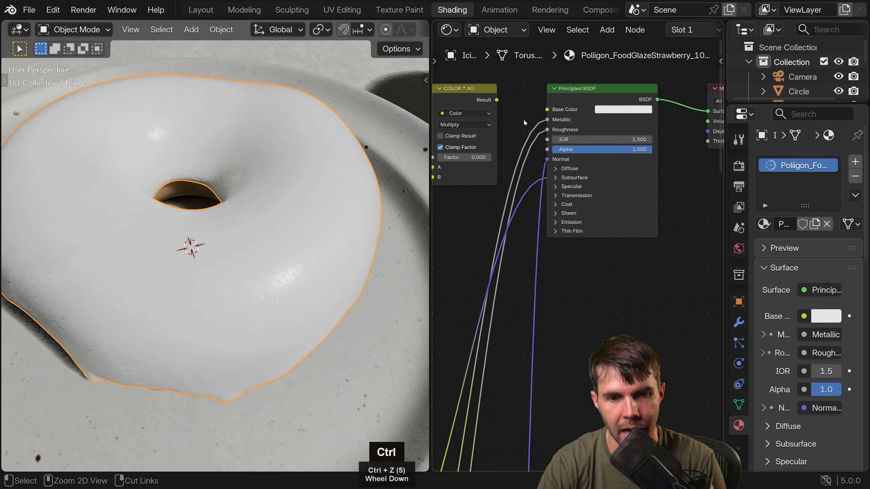
{"action": "left_click_drag", "start_coordinate": [547, 119], "coordinate": [498, 107]}
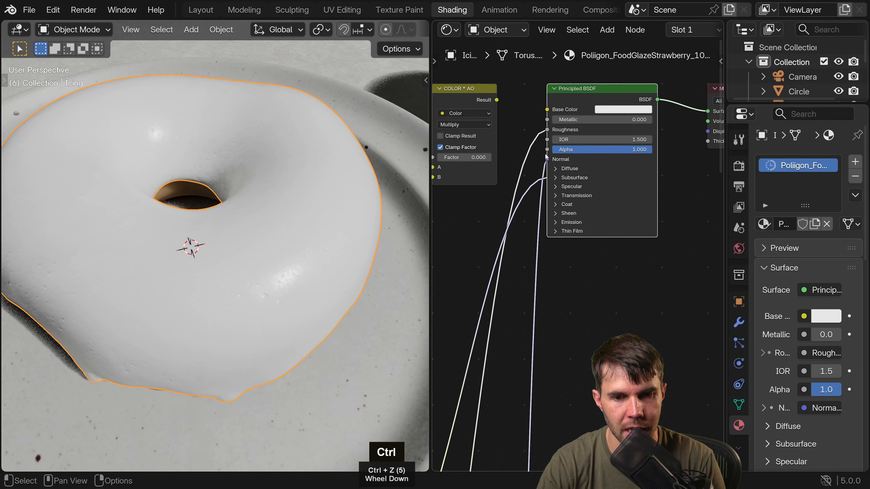
{"action": "middle_click_drag", "start_coordinate": [531, 165], "coordinate": [528, 127]}
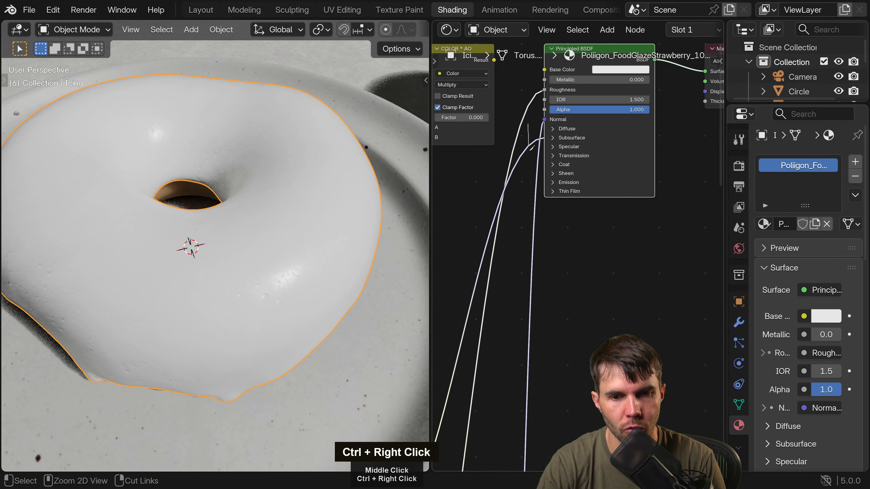
Set the icing's Principled BSDF Base Color to pink with hue 0.919, saturation 0.363 and value 0.906.
{"action": "scroll", "coordinate": [563, 155], "scroll_direction": "up", "scroll_amount": 1}
{"action": "scroll", "coordinate": [563, 154], "scroll_direction": "up", "scroll_amount": 2}
{"action": "middle_click_drag", "start_coordinate": [563, 154], "coordinate": [575, 196]}
{"action": "scroll", "coordinate": [577, 191], "scroll_direction": "up", "scroll_amount": 2}
{"action": "middle_click_drag", "start_coordinate": [597, 157], "coordinate": [518, 216]}
{"action": "left_click", "coordinate": [607, 116]}
{"action": "double_click", "coordinate": [633, 198]}
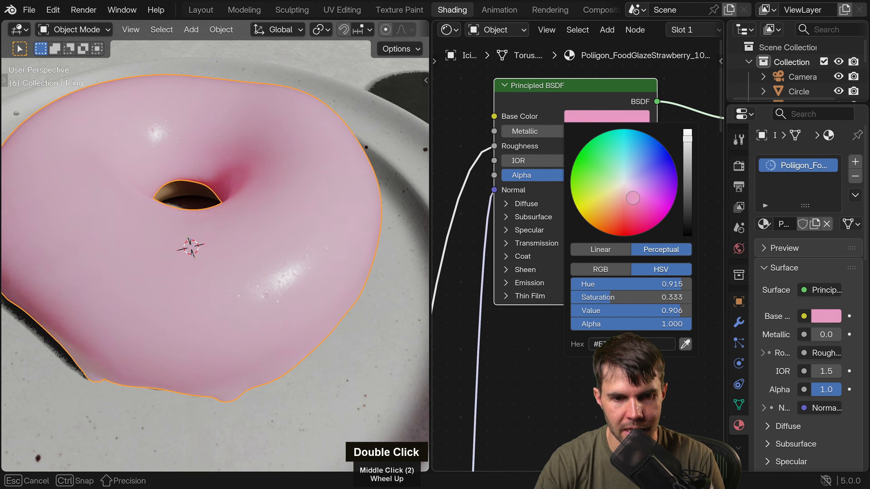
{"action": "left_click_drag", "start_coordinate": [634, 200], "coordinate": [635, 198]}
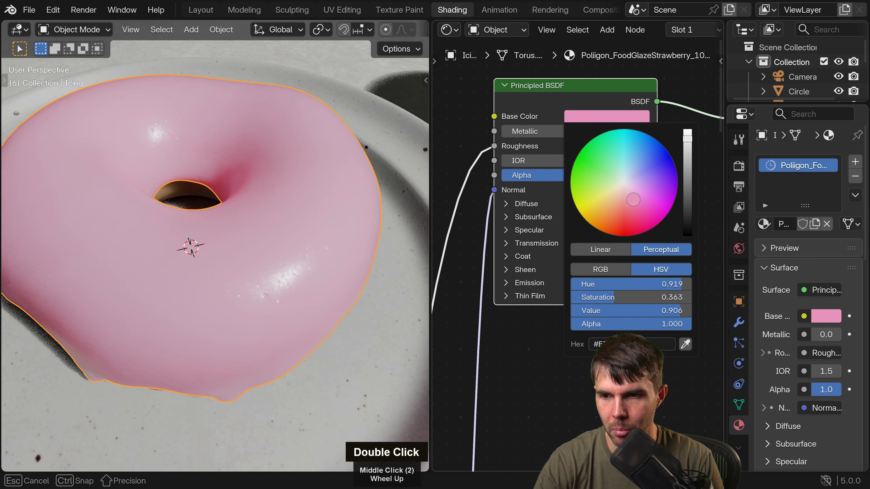
Expand the Subsurface settings and set all three Radius values to 1.000 and the Scale to 0.06 m.
{"action": "left_click", "coordinate": [542, 223]}
{"action": "middle_click_drag", "start_coordinate": [543, 223], "coordinate": [531, 158]}
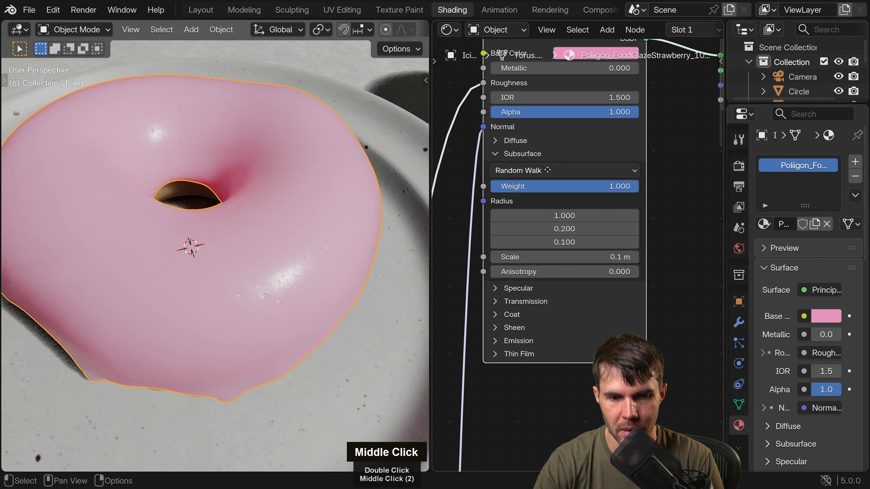
{"action": "left_click_drag", "start_coordinate": [565, 214], "coordinate": [589, 255]}
{"action": "type", "text": "1"}
{"action": "key", "text": "Return"}
{"action": "middle_click_drag", "start_coordinate": [336, 220], "coordinate": [274, 224]}
{"action": "scroll", "coordinate": [363, 226], "scroll_direction": "down", "scroll_amount": 3}
{"action": "scroll", "coordinate": [223, 197], "scroll_direction": "up", "scroll_amount": 2}
{"action": "scroll", "coordinate": [238, 227], "scroll_direction": "up", "scroll_amount": 2}
{"action": "middle_click_drag", "start_coordinate": [223, 197], "coordinate": [233, 219], "text": "shift"}
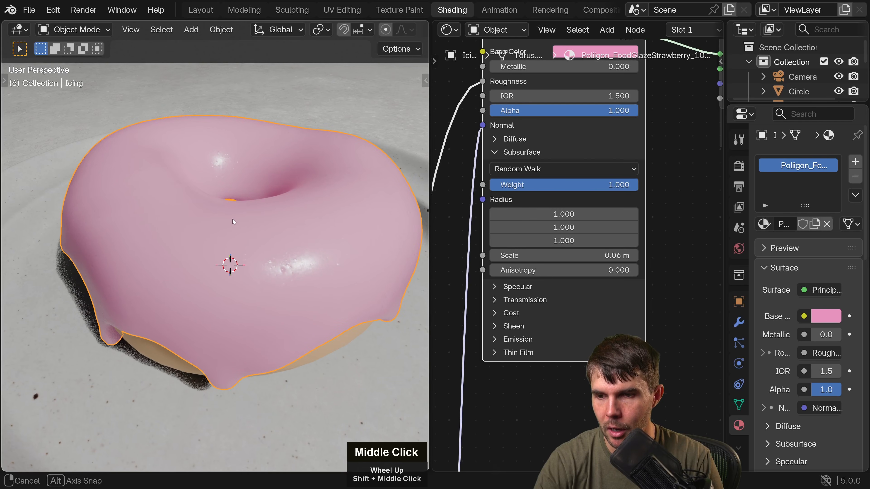
Shift the icing's Base Color to a slightly deeper, more saturated pink and inspect the surface up close.
{"action": "middle_click_drag", "start_coordinate": [578, 215], "coordinate": [567, 250]}
{"action": "left_click", "coordinate": [587, 95]}
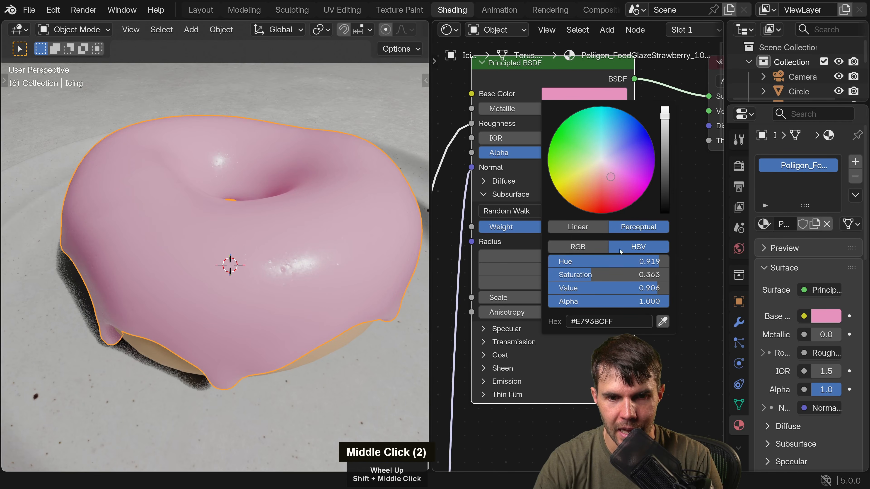
{"action": "left_click_drag", "start_coordinate": [610, 177], "coordinate": [612, 179]}
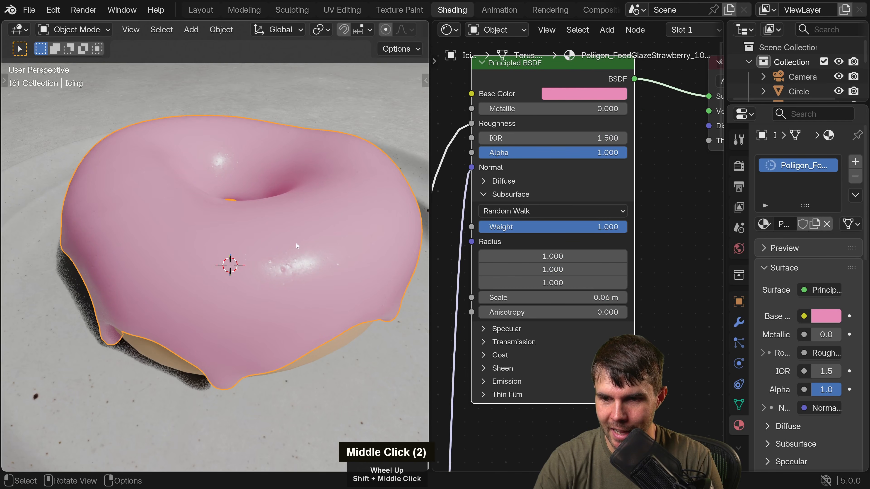
{"action": "middle_click_drag", "start_coordinate": [297, 243], "coordinate": [272, 247]}
{"action": "scroll", "coordinate": [344, 245], "scroll_direction": "up", "scroll_amount": 2}
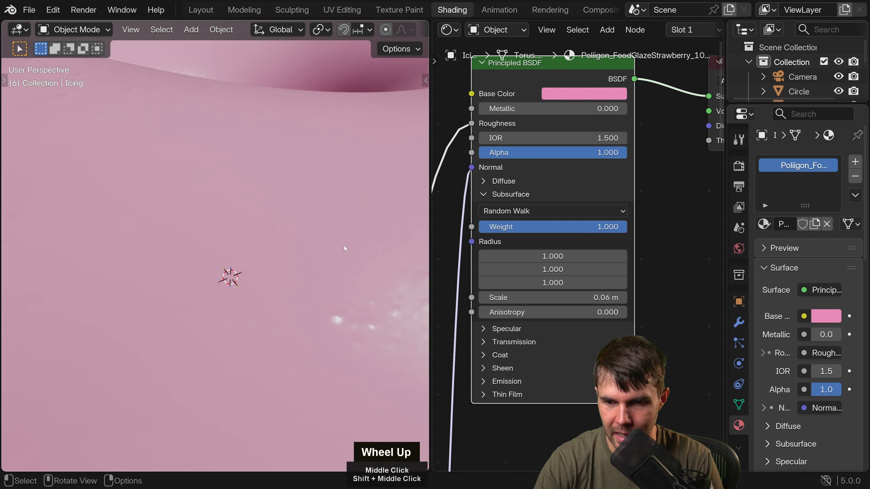
Hide the icing to expose the donut beneath and widen the 3D viewport.
{"action": "scroll", "coordinate": [354, 241], "scroll_direction": "down", "scroll_amount": 5}
{"action": "middle_click_drag", "start_coordinate": [352, 237], "coordinate": [239, 224]}
{"action": "scroll", "coordinate": [213, 191], "scroll_direction": "down", "scroll_amount": 3}
{"action": "scroll", "coordinate": [286, 209], "scroll_direction": "down", "scroll_amount": 2}
{"action": "scroll", "coordinate": [209, 200], "scroll_direction": "up", "scroll_amount": 5}
{"action": "key", "text": "h"}
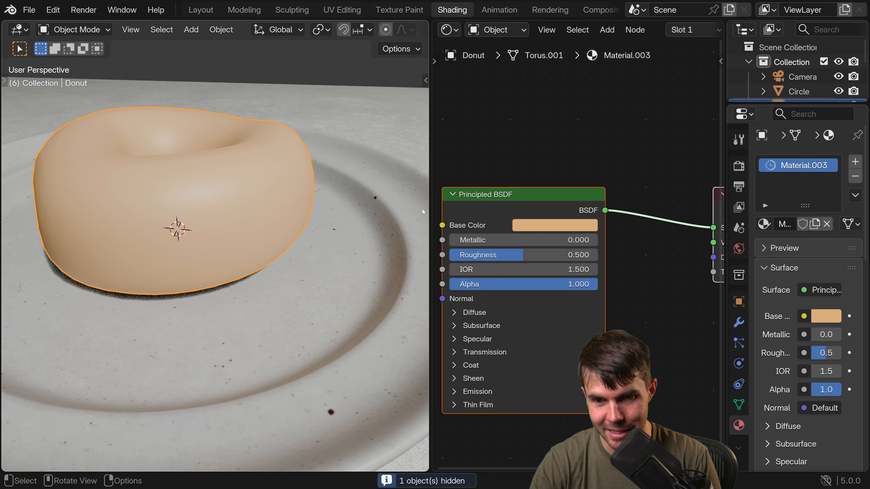
{"action": "left_click_drag", "start_coordinate": [430, 209], "coordinate": [552, 210]}
{"action": "scroll", "coordinate": [433, 211], "scroll_direction": "down", "scroll_amount": 4}
{"action": "middle_click_drag", "start_coordinate": [433, 212], "coordinate": [349, 207]}
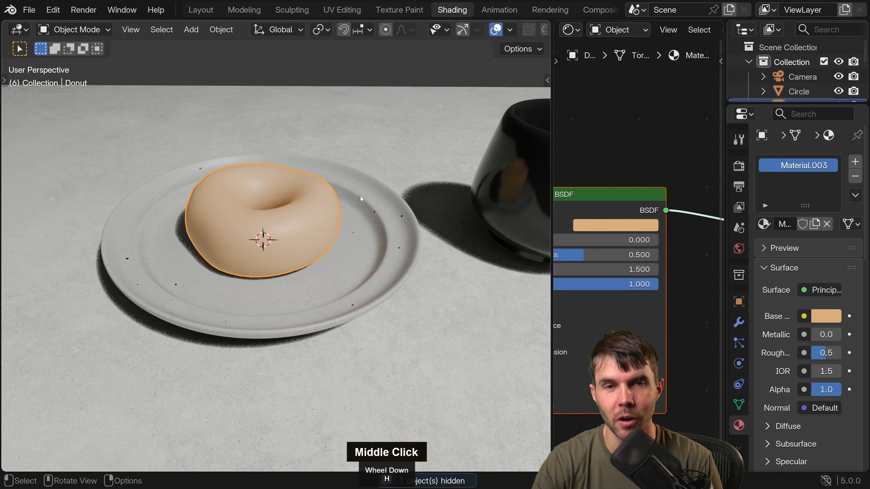
Browse the Poliigon Food library for the wrinkled pastry texture and examine the donut's UV layout in the UV Editing workspace.
{"action": "key", "text": "n"}
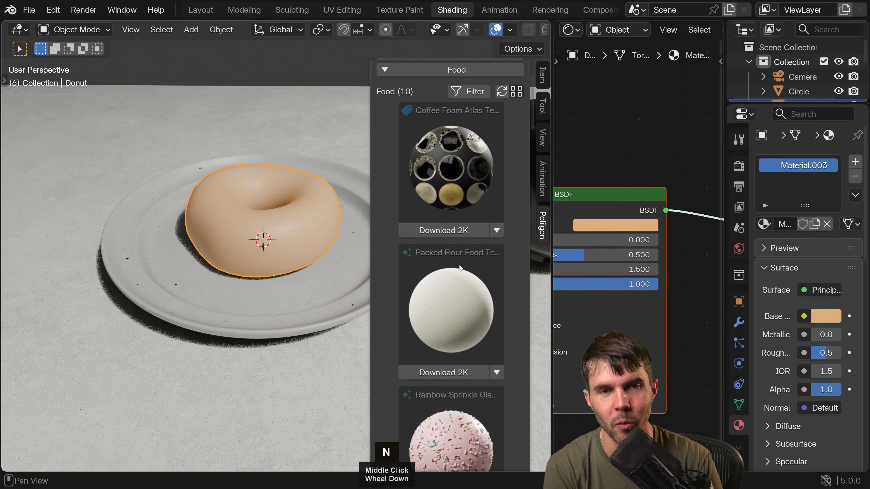
{"action": "scroll", "coordinate": [459, 267], "scroll_direction": "down", "scroll_amount": 15}
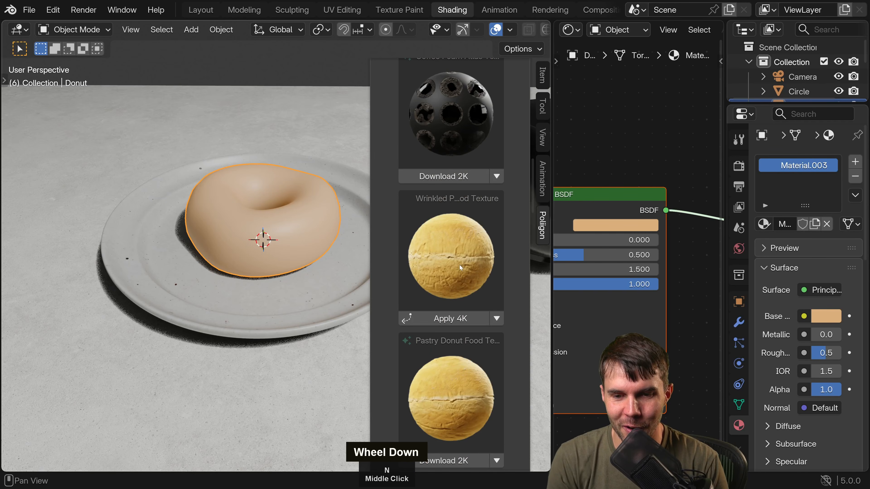
{"action": "scroll", "coordinate": [459, 267], "scroll_direction": "down", "scroll_amount": 4}
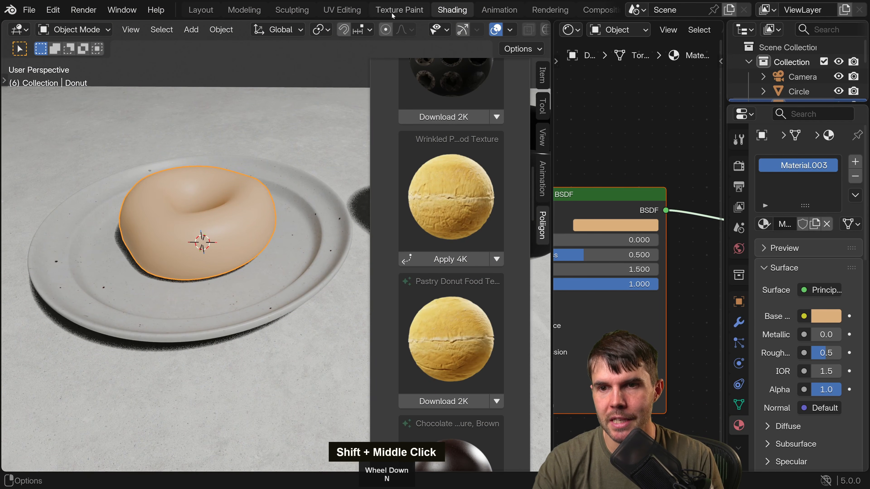
{"action": "left_click", "coordinate": [342, 9]}
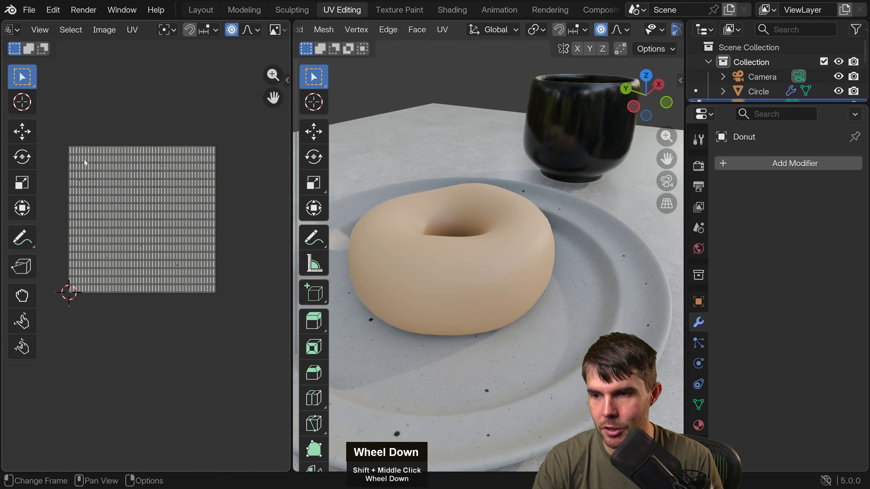
{"action": "left_click", "coordinate": [202, 10]}
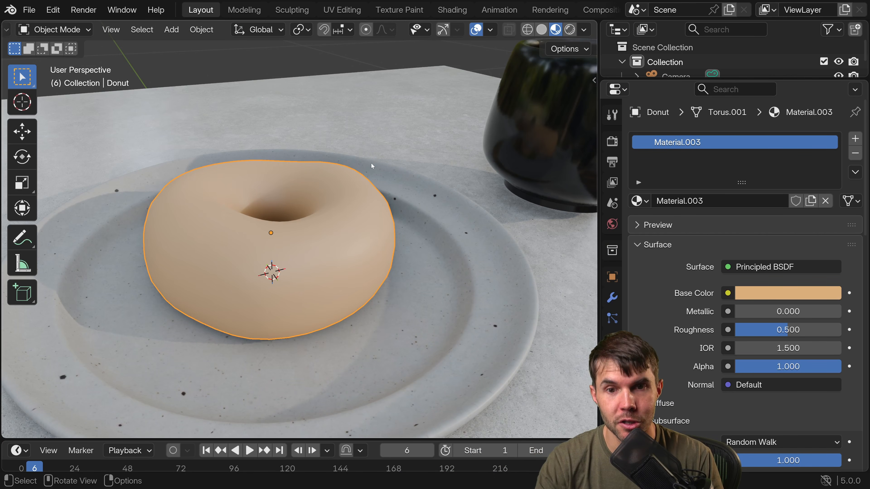
{"action": "key", "text": "n"}
{"action": "key", "text": "n"}
{"action": "left_click", "coordinate": [342, 9]}
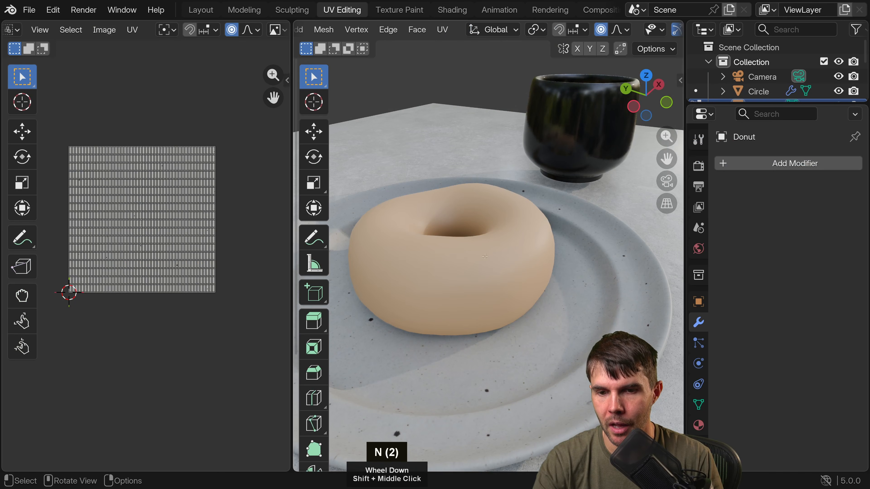
{"action": "left_click", "coordinate": [201, 10]}
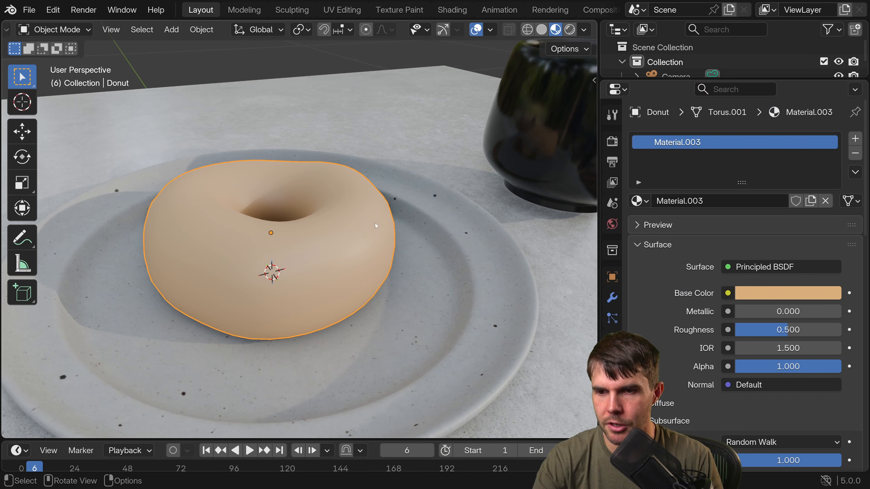
Apply the Poliigon_FoodPastryDonut_10737 material at 4K to the donut from the Poliigon library in the Layout workspace.
{"action": "key", "text": "n"}
{"action": "key", "text": "n"}
{"action": "key", "text": "n"}
{"action": "scroll", "coordinate": [498, 216], "scroll_direction": "up", "scroll_amount": 5}
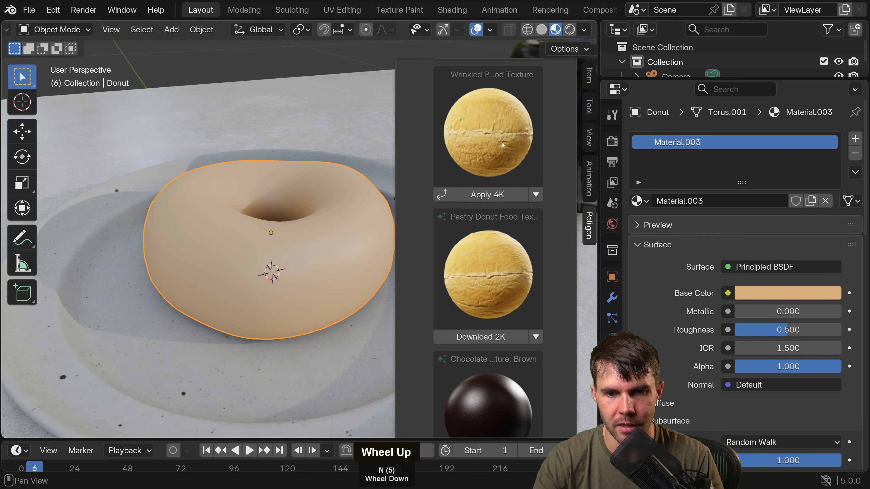
{"action": "middle_click_drag", "start_coordinate": [366, 211], "coordinate": [334, 214], "text": "shift"}
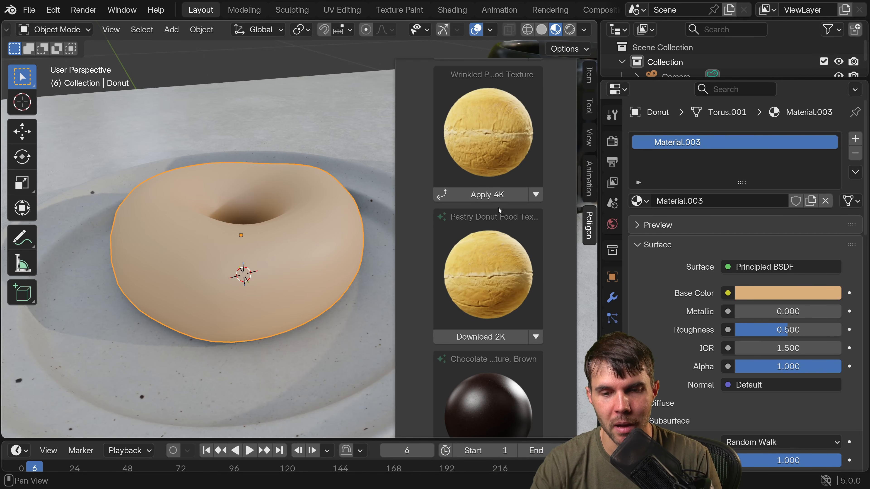
{"action": "left_click", "coordinate": [502, 195]}
{"action": "middle_click_drag", "start_coordinate": [346, 242], "coordinate": [220, 242]}
{"action": "scroll", "coordinate": [342, 260], "scroll_direction": "up", "scroll_amount": 2}
{"action": "scroll", "coordinate": [262, 264], "scroll_direction": "down", "scroll_amount": 4}
Unhide the icing, clear the selection, and select the icing and frame it in the viewport.
{"action": "key", "text": "alt+h"}
{"action": "key", "text": "alt+a"}
{"action": "scroll", "coordinate": [267, 245], "scroll_direction": "down", "scroll_amount": 2}
{"action": "left_click", "coordinate": [266, 236]}
{"action": "key", "text": "KP_Decimal"}
Return to the Shading workspace, widen the node editor, and select the donut to show its material nodes.
{"action": "left_click", "coordinate": [457, 13]}
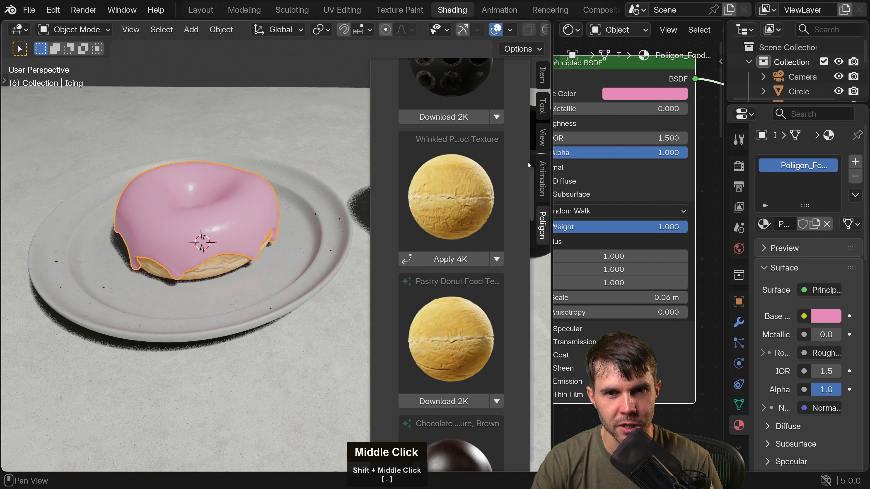
{"action": "left_click_drag", "start_coordinate": [552, 212], "coordinate": [366, 210]}
{"action": "scroll", "coordinate": [429, 208], "scroll_direction": "down", "scroll_amount": 2}
{"action": "scroll", "coordinate": [428, 208], "scroll_direction": "down", "scroll_amount": 2}
{"action": "middle_click_drag", "start_coordinate": [428, 208], "coordinate": [540, 155]}
{"action": "left_click", "coordinate": [150, 257]}
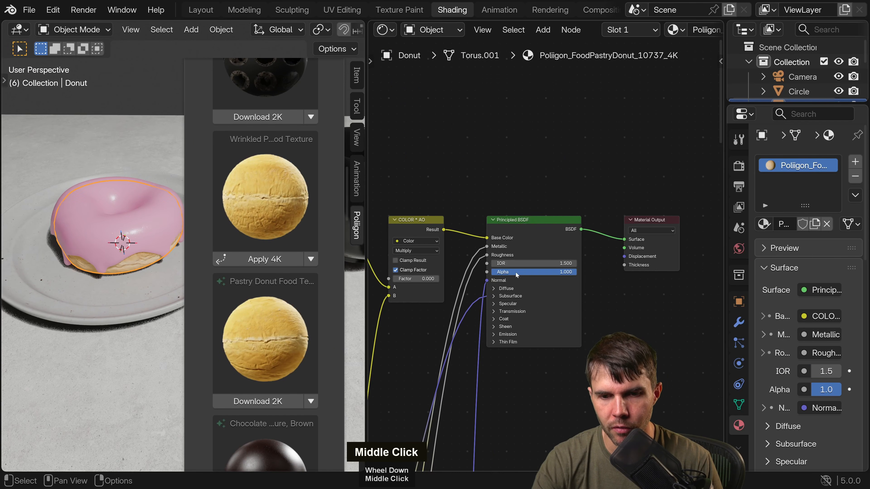
Examine the pastry material's texture nodes, including the Normal Map and the Displacement node's output connection.
{"action": "middle_click_drag", "start_coordinate": [517, 275], "coordinate": [592, 170]}
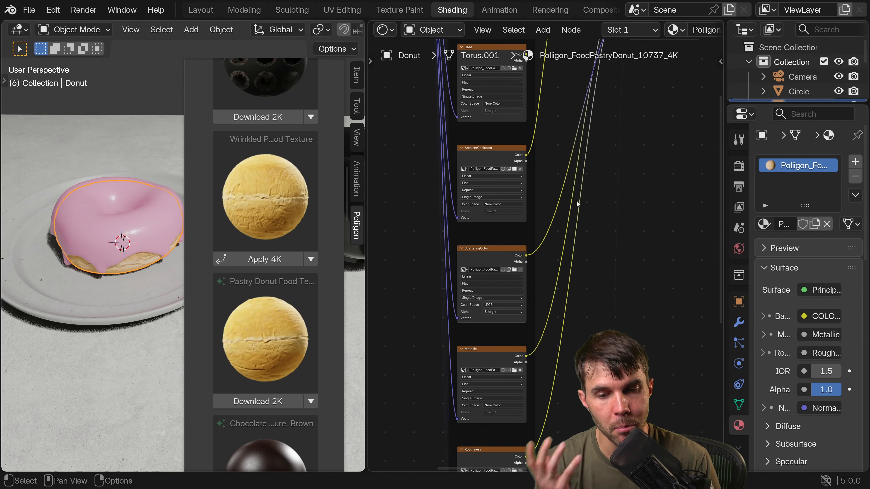
{"action": "middle_click_drag", "start_coordinate": [576, 201], "coordinate": [524, 110]}
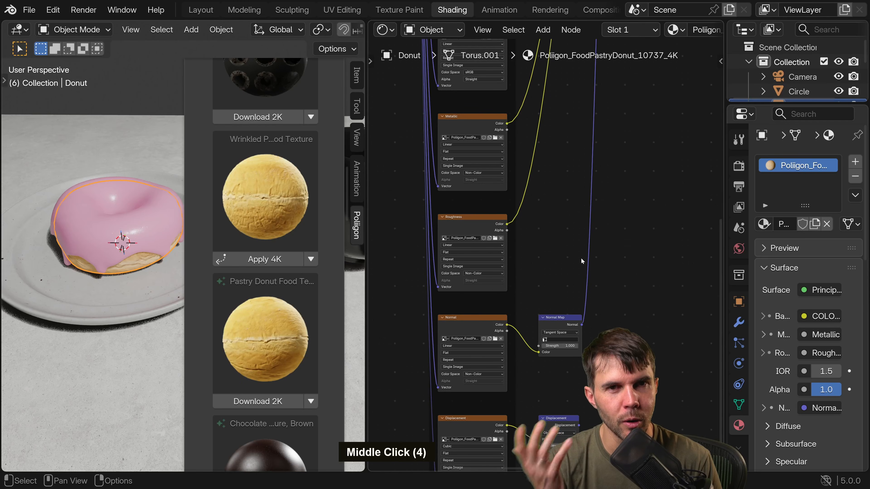
{"action": "middle_click_drag", "start_coordinate": [581, 258], "coordinate": [593, 233]}
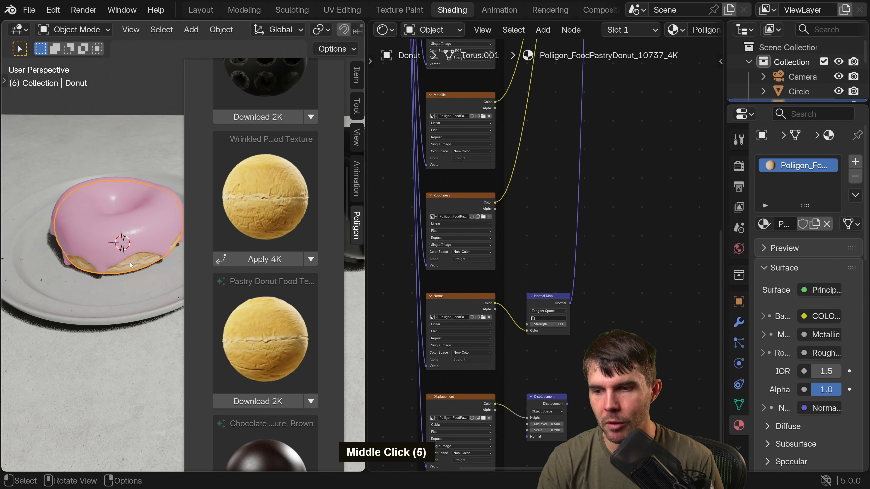
{"action": "key", "text": "n"}
{"action": "scroll", "coordinate": [103, 240], "scroll_direction": "up", "scroll_amount": 1}
{"action": "middle_click_drag", "start_coordinate": [433, 343], "coordinate": [482, 220]}
{"action": "scroll", "coordinate": [481, 216], "scroll_direction": "up", "scroll_amount": 2}
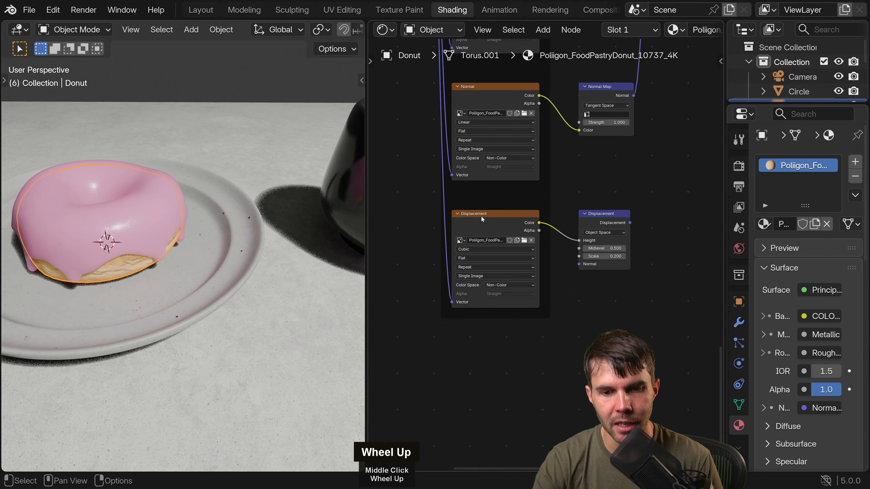
{"action": "scroll", "coordinate": [481, 216], "scroll_direction": "up", "scroll_amount": 2}
{"action": "scroll", "coordinate": [548, 215], "scroll_direction": "down", "scroll_amount": 3}
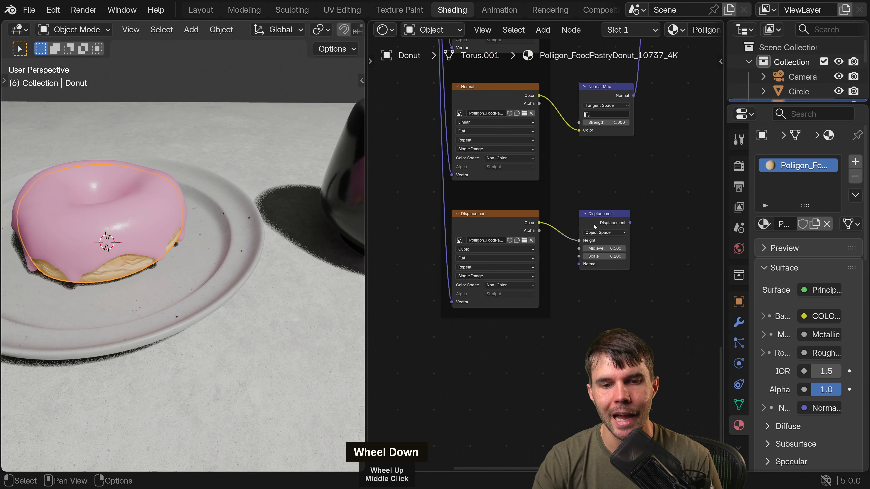
{"action": "scroll", "coordinate": [594, 224], "scroll_direction": "down", "scroll_amount": 1}
{"action": "scroll", "coordinate": [606, 227], "scroll_direction": "down", "scroll_amount": 1}
{"action": "middle_click_drag", "start_coordinate": [463, 226], "coordinate": [411, 294]}
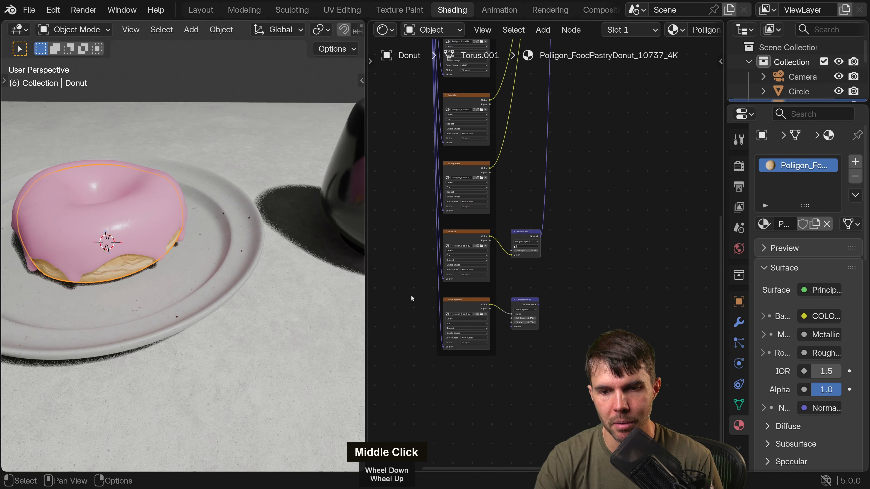
Apply the 4K pastry donut material again and expand its Poliigon Material Import options.
{"action": "key", "text": "n"}
{"action": "key", "text": "n"}
{"action": "key", "text": "n"}
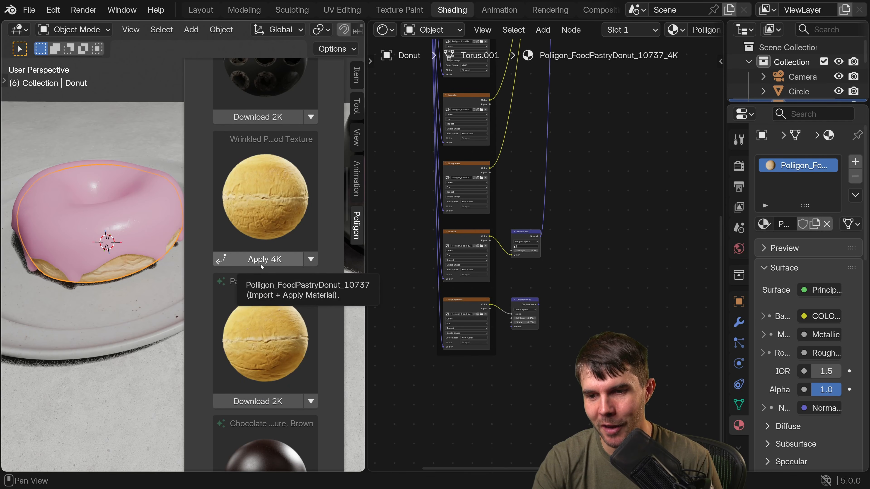
{"action": "left_click", "coordinate": [291, 260]}
{"action": "left_click_drag", "start_coordinate": [362, 266], "coordinate": [441, 265]}
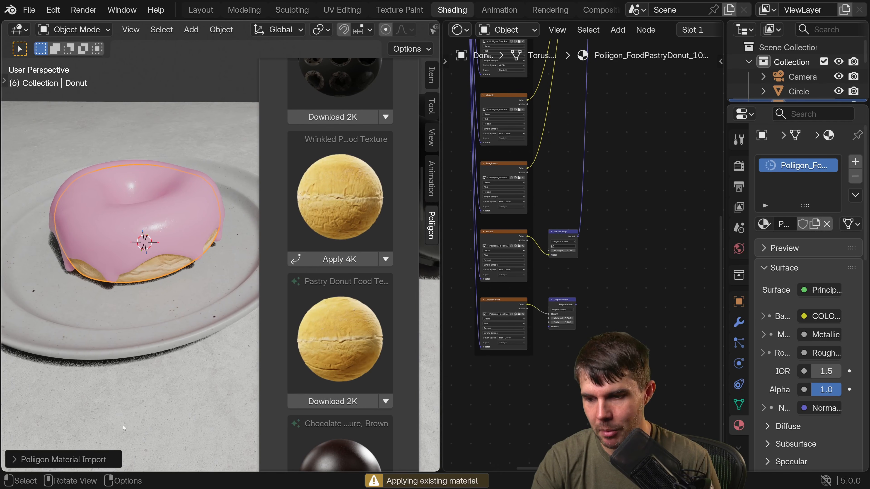
{"action": "left_click", "coordinate": [91, 457]}
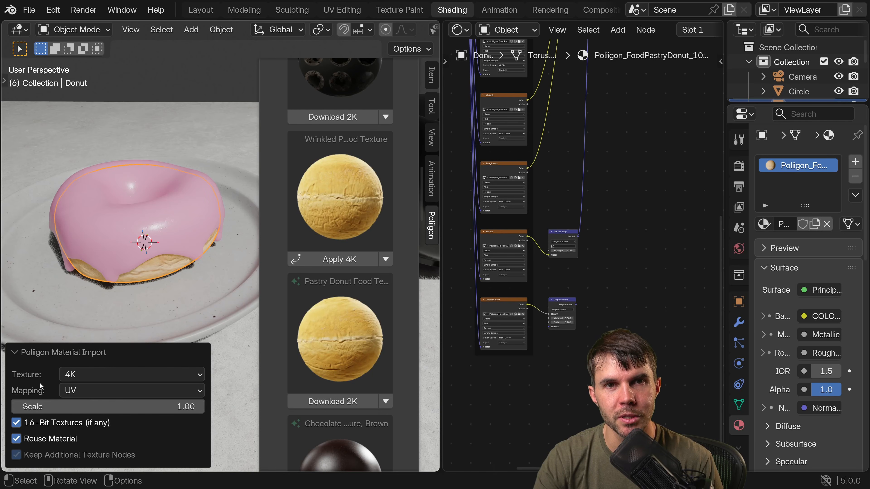
Switch the render engine to Cycles, reapply the 4K pastry material, and view its import displacement options.
{"action": "left_click", "coordinate": [739, 166]}
{"action": "left_click", "coordinate": [826, 163]}
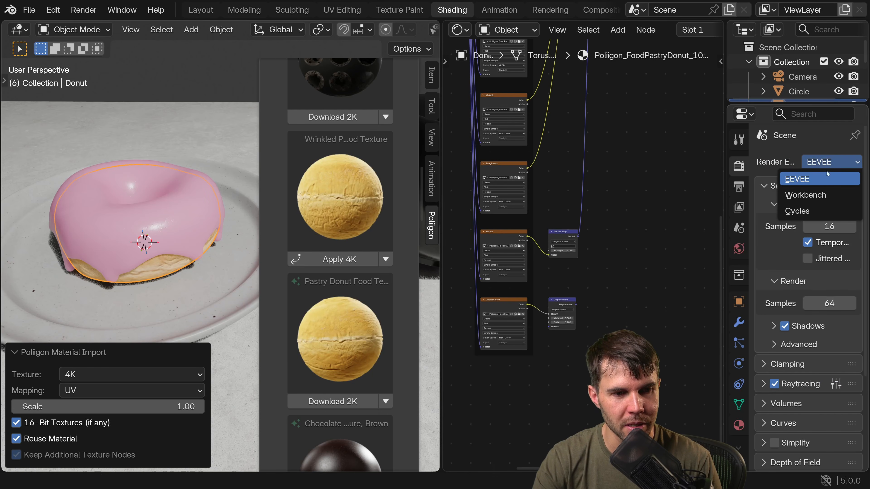
{"action": "left_click", "coordinate": [812, 212]}
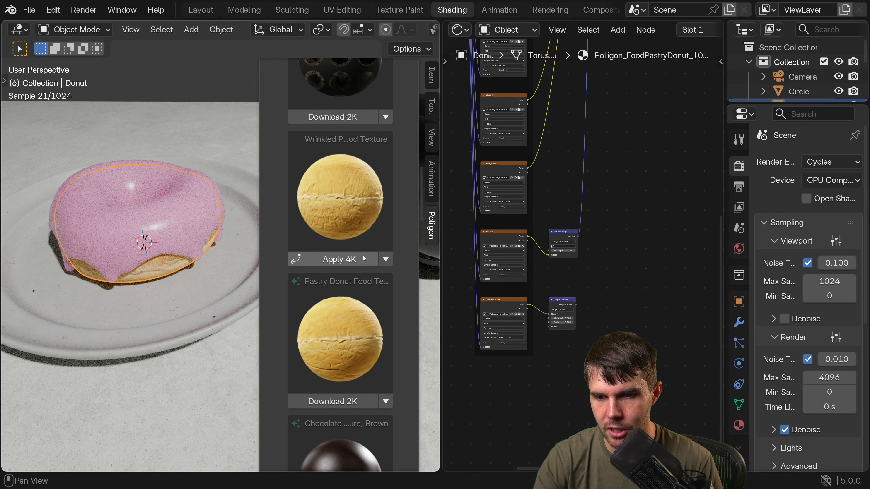
{"action": "left_click", "coordinate": [363, 257]}
{"action": "left_click", "coordinate": [96, 393]}
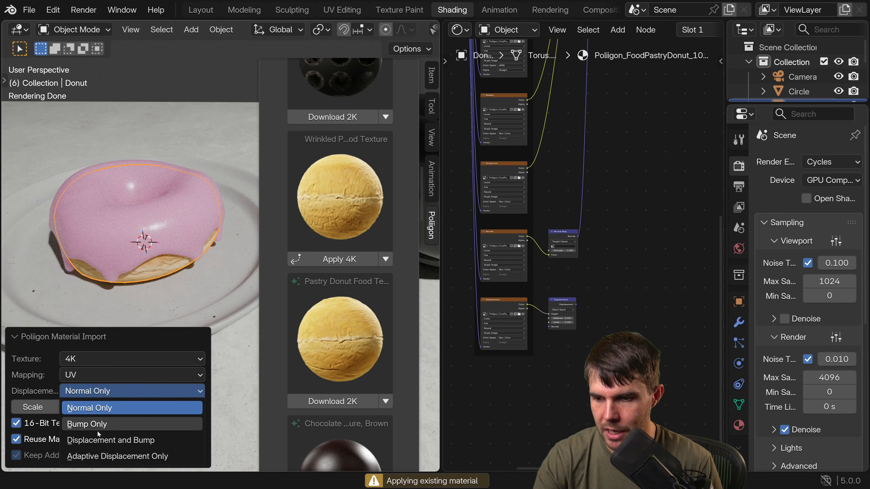
{"action": "left_click", "coordinate": [121, 337]}
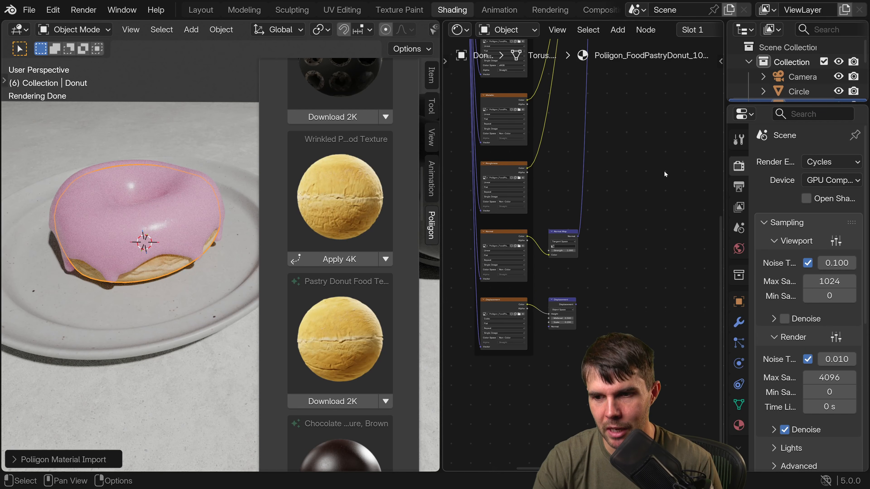
Set the render engine back to EEVEE.
{"action": "left_click", "coordinate": [832, 162]}
{"action": "left_click", "coordinate": [831, 180]}
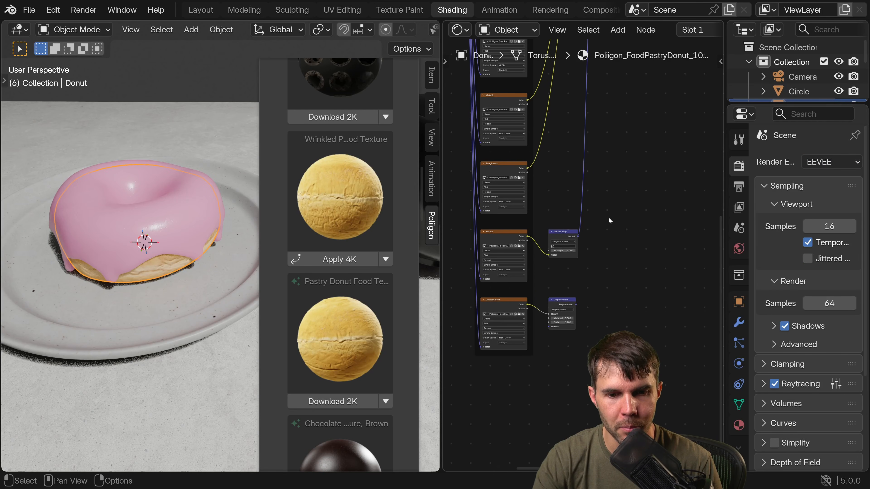
{"action": "left_click", "coordinate": [811, 164]}
Move the Principled BSDF and Material Output nodes down beside the Normal Map and Displacement nodes.
{"action": "middle_click_drag", "start_coordinate": [661, 89], "coordinate": [668, 140]}
{"action": "scroll", "coordinate": [668, 140], "scroll_direction": "down", "scroll_amount": 5}
{"action": "middle_click_drag", "start_coordinate": [667, 139], "coordinate": [566, 265]}
{"action": "left_click_drag", "start_coordinate": [660, 202], "coordinate": [544, 102]}
{"action": "key", "text": "g"}
{"action": "left_click", "coordinate": [578, 319]}
{"action": "middle_click_drag", "start_coordinate": [547, 351], "coordinate": [534, 261]}
{"action": "scroll", "coordinate": [607, 187], "scroll_direction": "up", "scroll_amount": 6}
{"action": "left_click_drag", "start_coordinate": [646, 281], "coordinate": [538, 138]}
{"action": "key", "text": "g"}
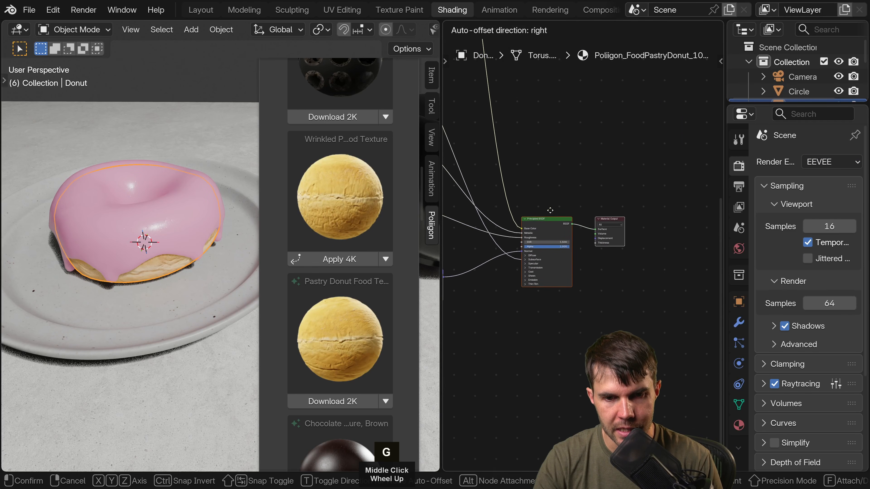
{"action": "left_click", "coordinate": [529, 220]}
{"action": "middle_click_drag", "start_coordinate": [529, 219], "coordinate": [600, 148]}
{"action": "scroll", "coordinate": [600, 148], "scroll_direction": "up", "scroll_amount": 1}
{"action": "scroll", "coordinate": [575, 245], "scroll_direction": "up", "scroll_amount": 3}
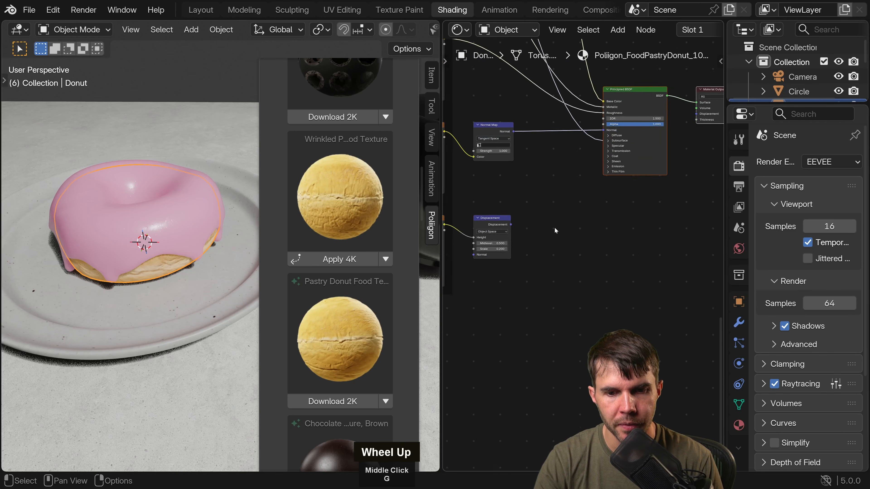
Cut the Normal Map link to the Principled BSDF and connect the Displacement node to the Material Output's Displacement input.
{"action": "middle_click_drag", "start_coordinate": [545, 222], "coordinate": [545, 253]}
{"action": "right_click_drag", "start_coordinate": [534, 141], "coordinate": [545, 202], "text": "ctrl"}
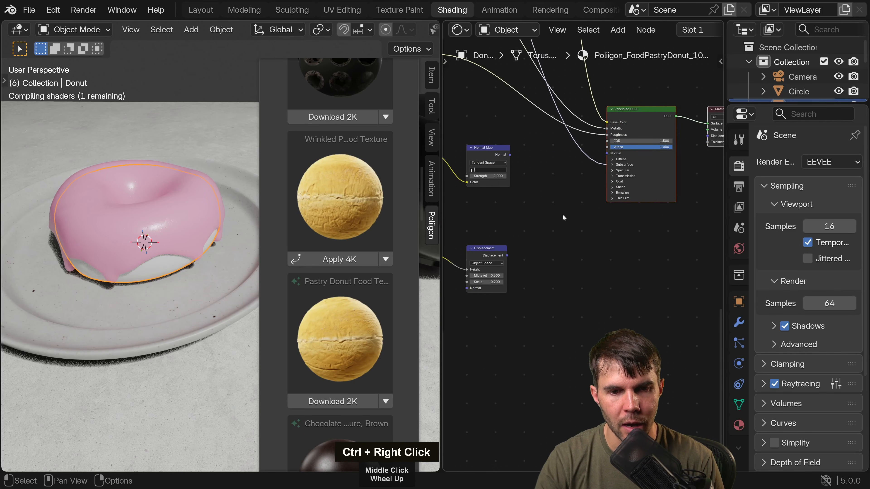
{"action": "middle_click_drag", "start_coordinate": [563, 214], "coordinate": [540, 215]}
{"action": "left_click_drag", "start_coordinate": [483, 256], "coordinate": [686, 139]}
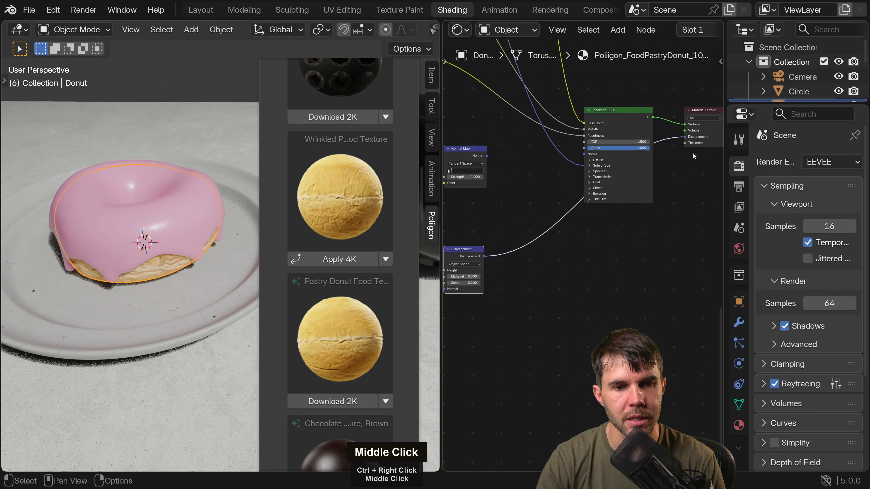
{"action": "middle_click_drag", "start_coordinate": [692, 152], "coordinate": [611, 174]}
{"action": "scroll", "coordinate": [611, 174], "scroll_direction": "up", "scroll_amount": 2}
{"action": "scroll", "coordinate": [168, 303], "scroll_direction": "up", "scroll_amount": 2}
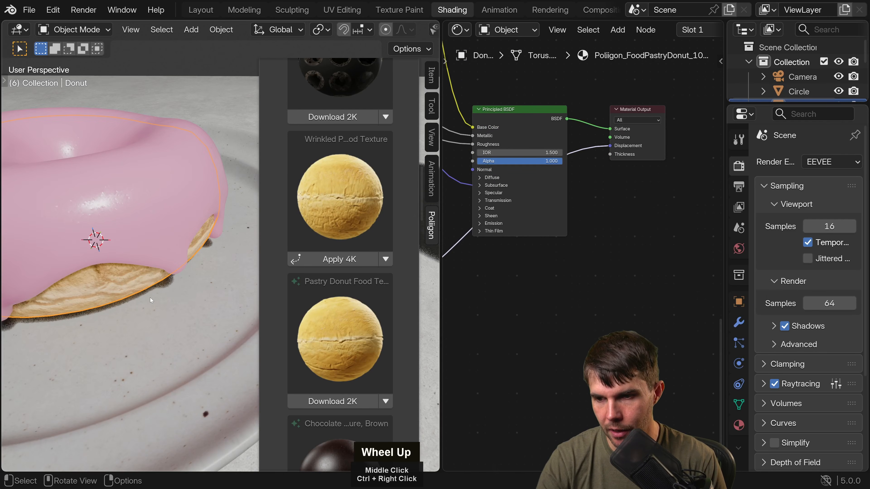
Hide the viewport sidebar and set the pastry material's surface displacement method to Displacement and Bump.
{"action": "middle_click_drag", "start_coordinate": [151, 298], "coordinate": [198, 281], "text": "shift"}
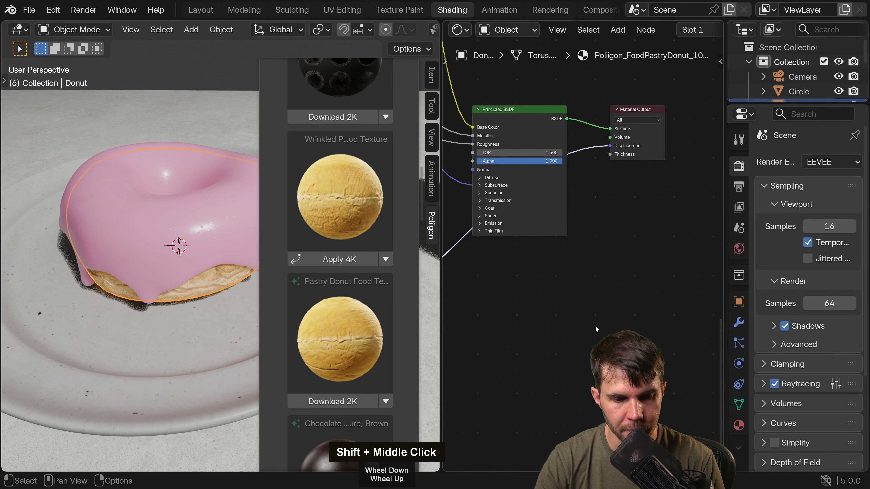
{"action": "key", "text": "n"}
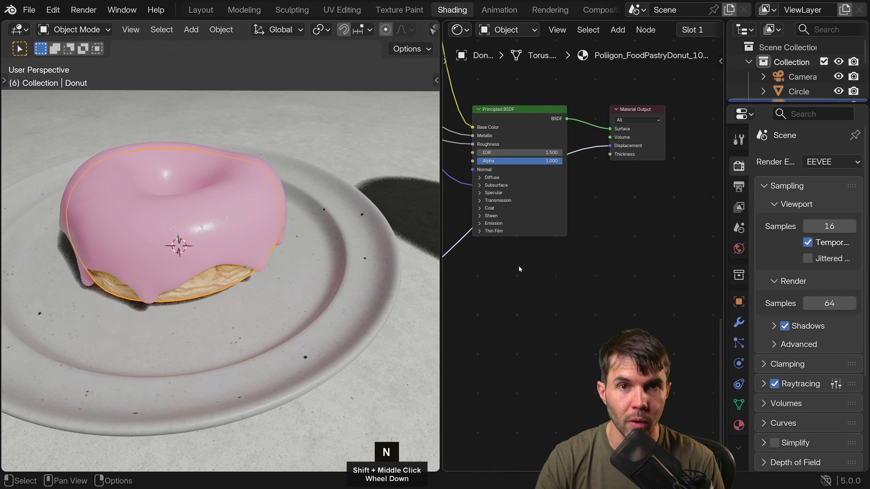
{"action": "left_click", "coordinate": [738, 425]}
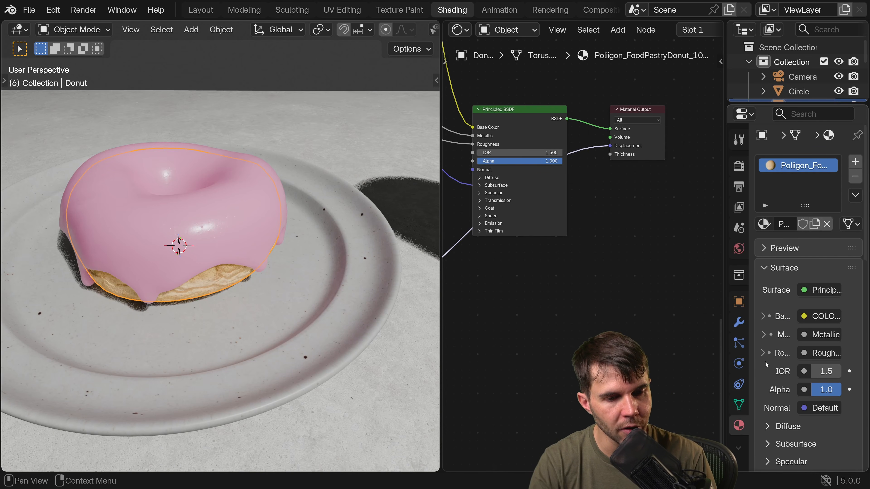
{"action": "scroll", "coordinate": [767, 360], "scroll_direction": "down", "scroll_amount": 10}
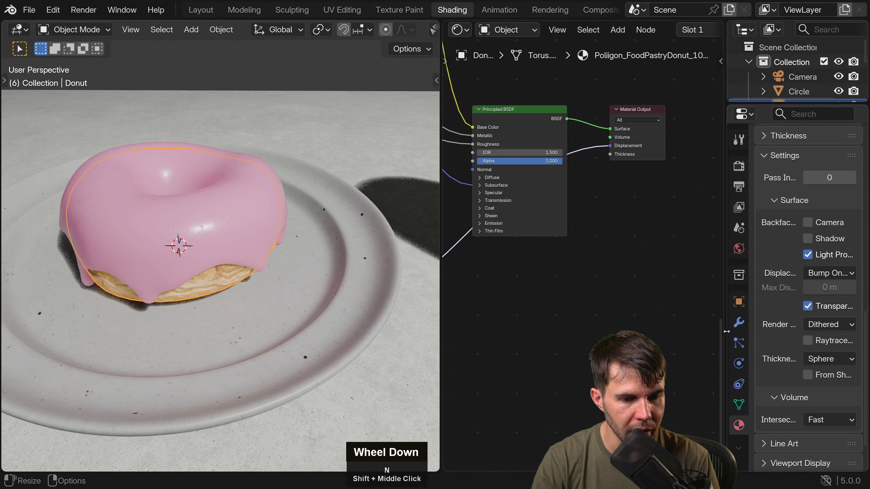
{"action": "left_click_drag", "start_coordinate": [726, 309], "coordinate": [659, 308]}
{"action": "left_click", "coordinate": [773, 274]}
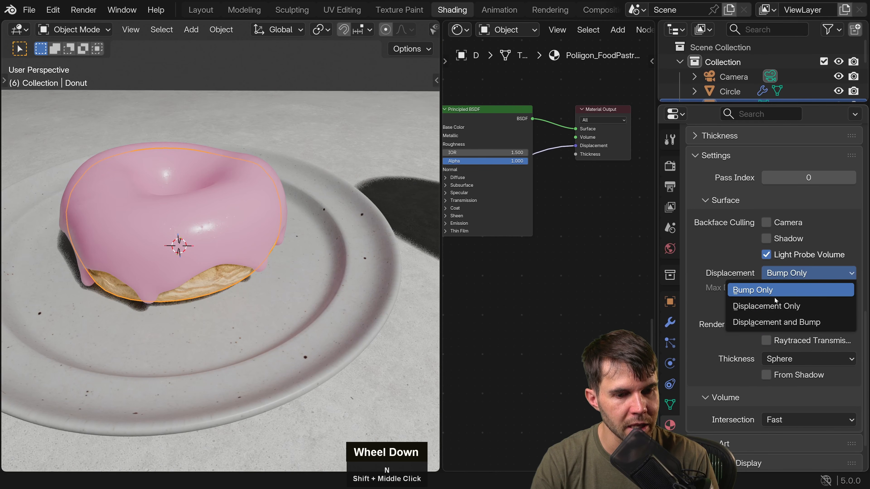
{"action": "left_click", "coordinate": [775, 324]}
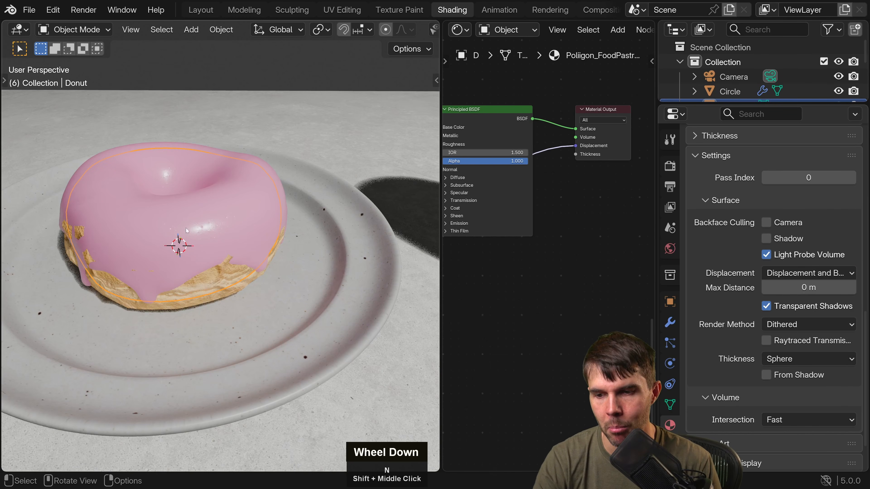
Hide the icing object and select the donut beneath it.
{"action": "left_click", "coordinate": [204, 208]}
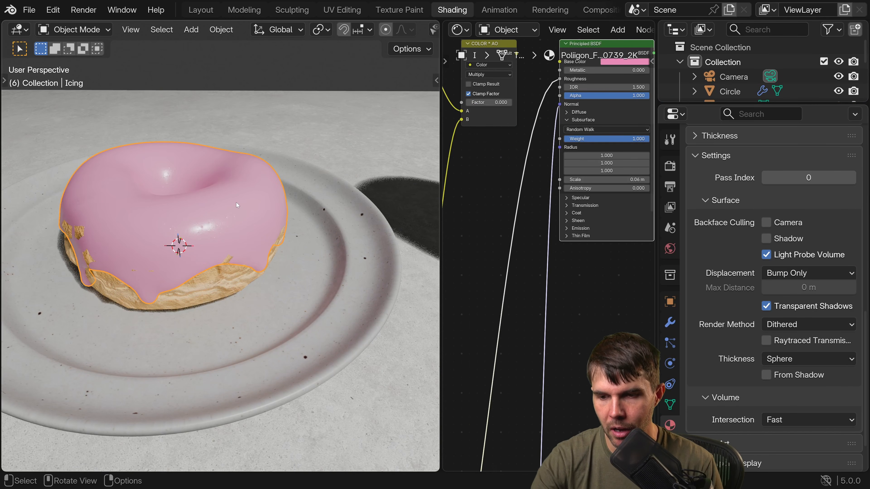
{"action": "key", "text": "h"}
{"action": "middle_click_drag", "start_coordinate": [236, 203], "coordinate": [255, 184]}
{"action": "scroll", "coordinate": [269, 187], "scroll_direction": "up", "scroll_amount": 3}
{"action": "left_click", "coordinate": [254, 186]}
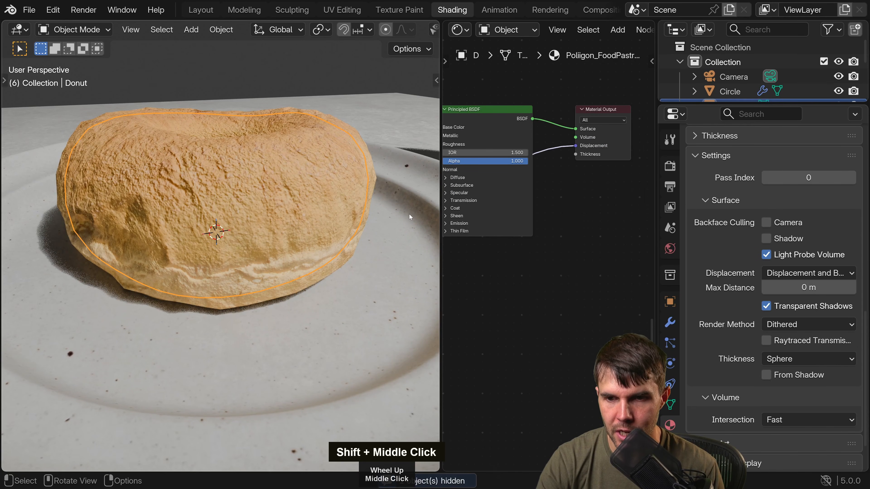
Examine the donut's mesh density in Edit Mode and its displaced surface in Object Mode.
{"action": "key", "text": "Tab"}
{"action": "middle_click_drag", "start_coordinate": [366, 141], "coordinate": [338, 103]}
{"action": "key", "text": "Tab"}
{"action": "middle_click_drag", "start_coordinate": [243, 151], "coordinate": [236, 162]}
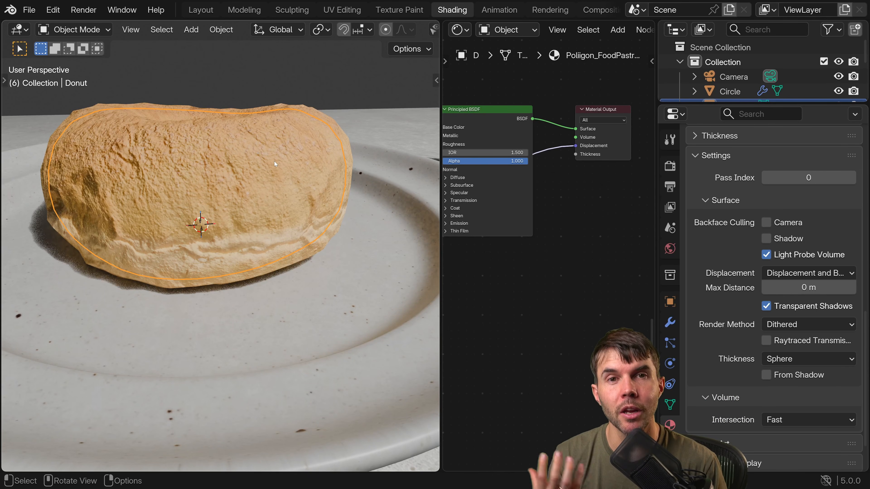
{"action": "middle_click_drag", "start_coordinate": [274, 161], "coordinate": [285, 178]}
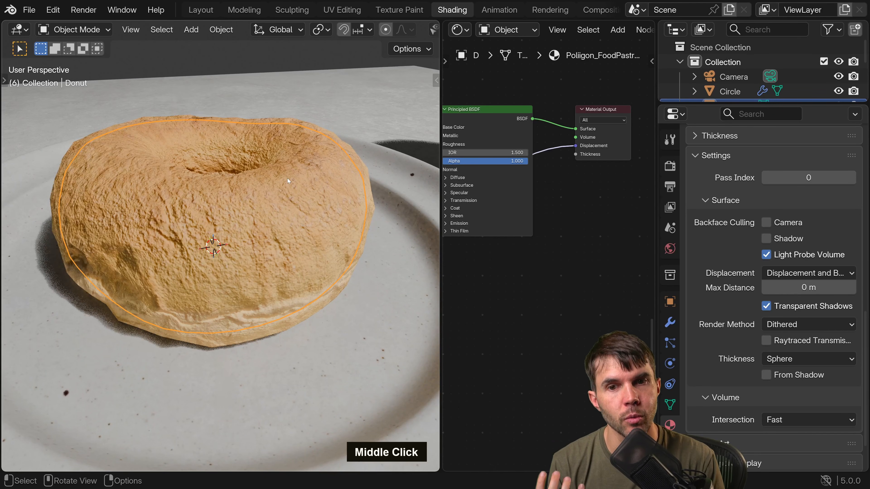
{"action": "key", "text": "Tab"}
{"action": "key", "text": "Tab"}
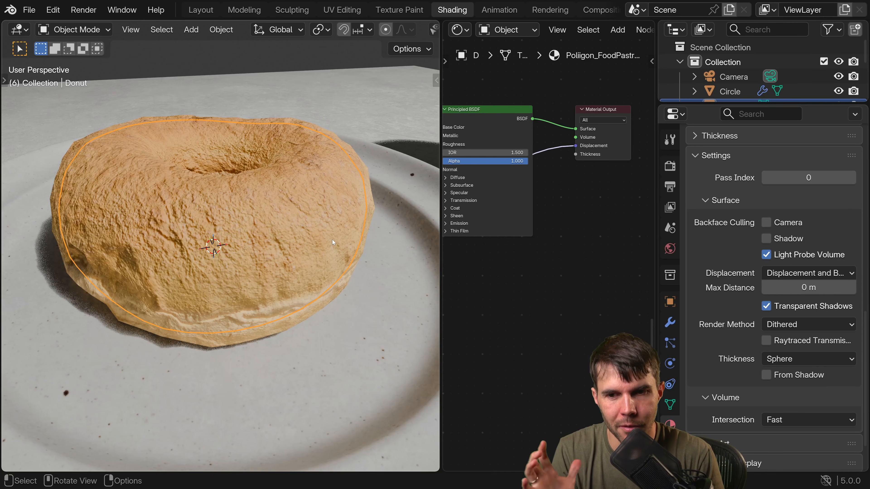
Add a Subdivision Surface modifier to the donut and raise its viewport level to 4.
{"action": "left_click", "coordinate": [669, 322]}
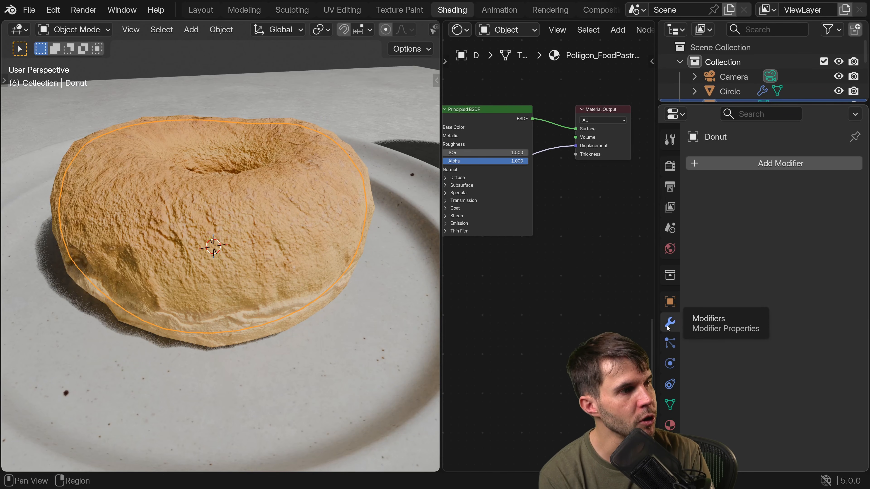
{"action": "left_click", "coordinate": [737, 166]}
{"action": "mouse_move", "coordinate": [737, 167]}
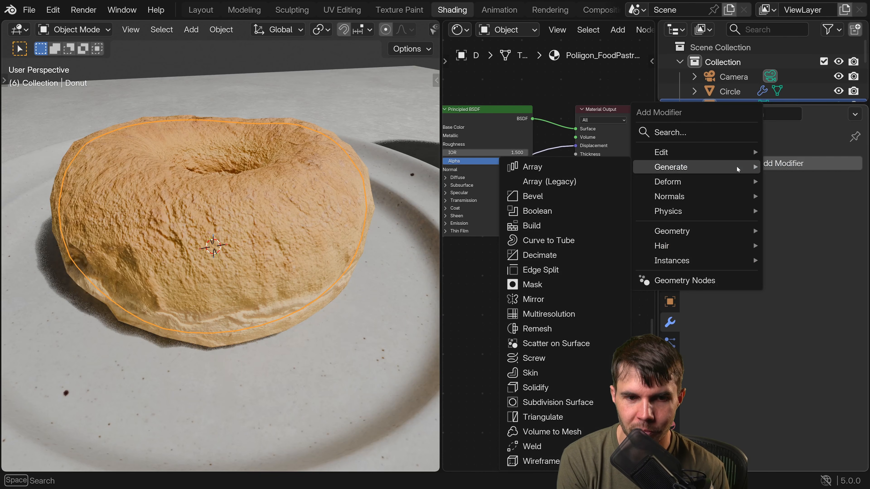
{"action": "left_click", "coordinate": [561, 403]}
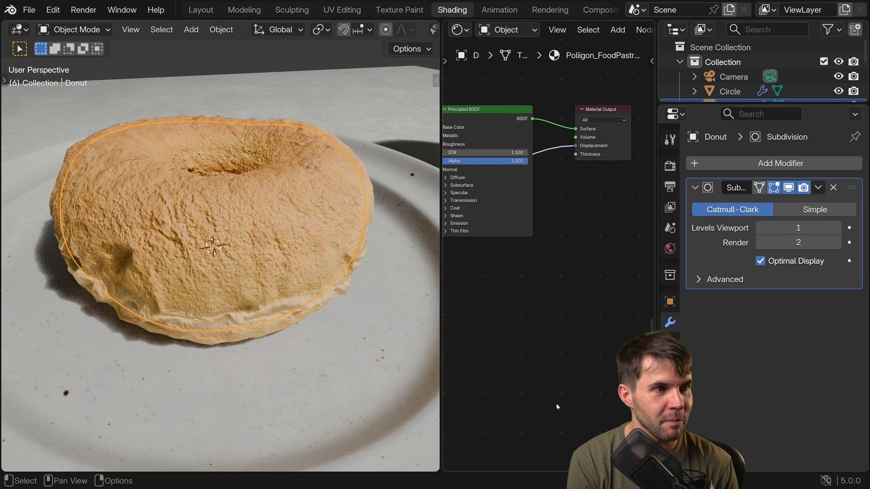
{"action": "left_click", "coordinate": [837, 228]}
{"action": "left_click", "coordinate": [837, 228]}
{"action": "left_click", "coordinate": [836, 228]}
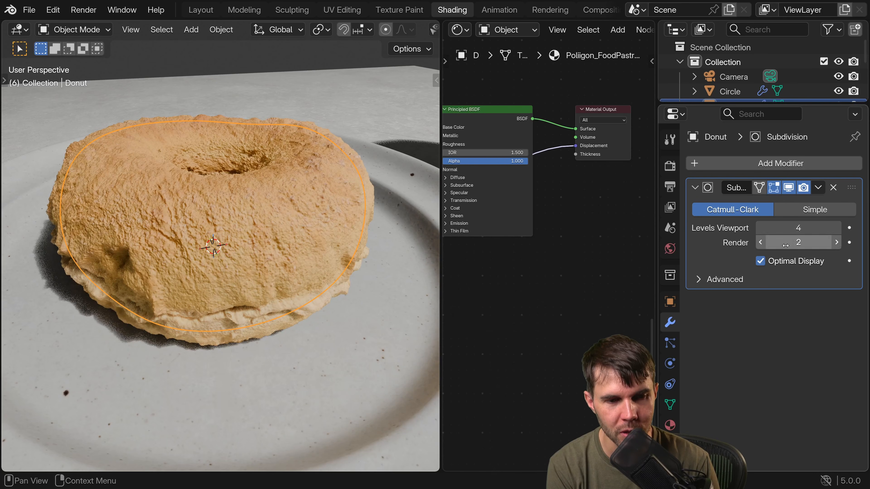
Inspect the subdivided donut up close, and set the modifier's viewport and render levels both to 3.
{"action": "middle_click_drag", "start_coordinate": [196, 246], "coordinate": [246, 195]}
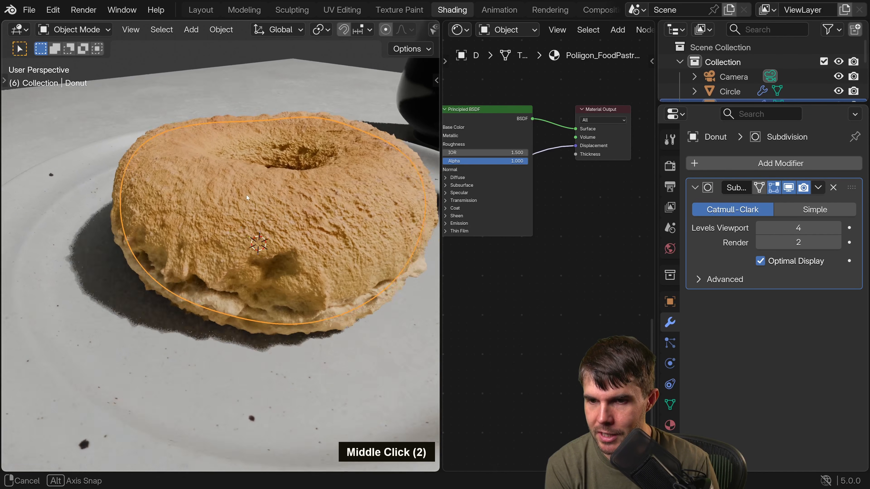
{"action": "scroll", "coordinate": [207, 194], "scroll_direction": "up", "scroll_amount": 3}
{"action": "scroll", "coordinate": [209, 194], "scroll_direction": "down", "scroll_amount": 3}
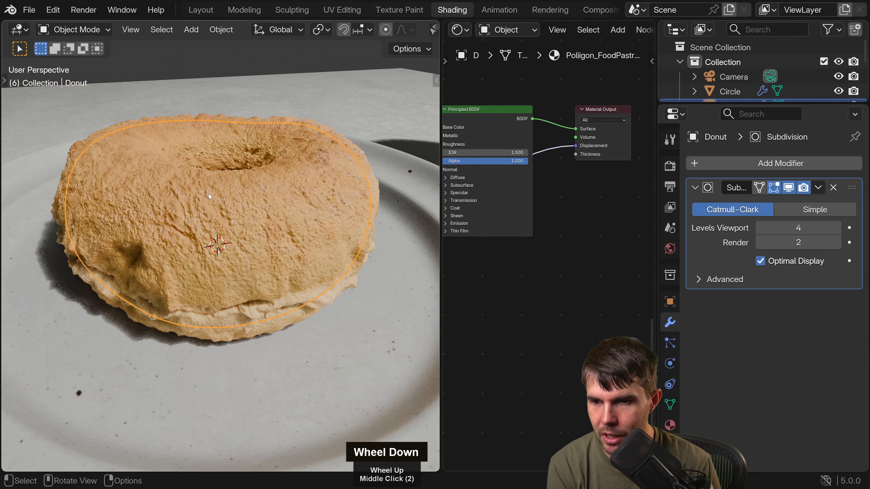
{"action": "left_click", "coordinate": [760, 228]}
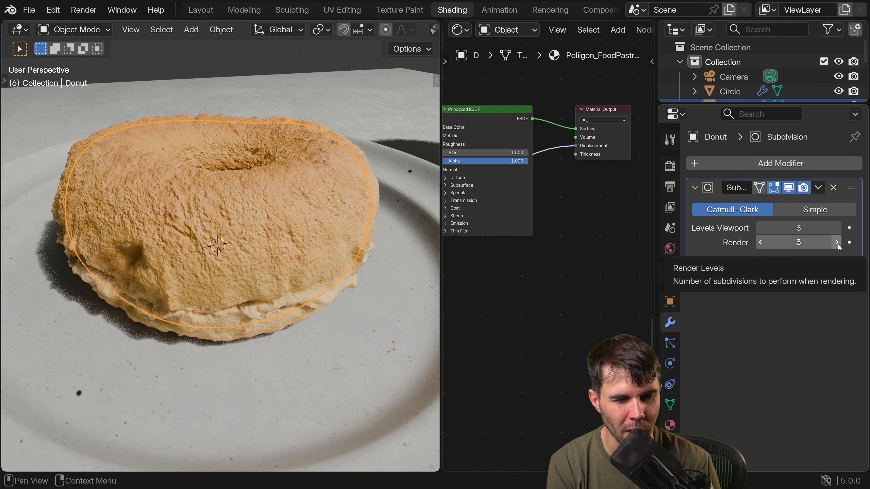
{"action": "left_click", "coordinate": [836, 242]}
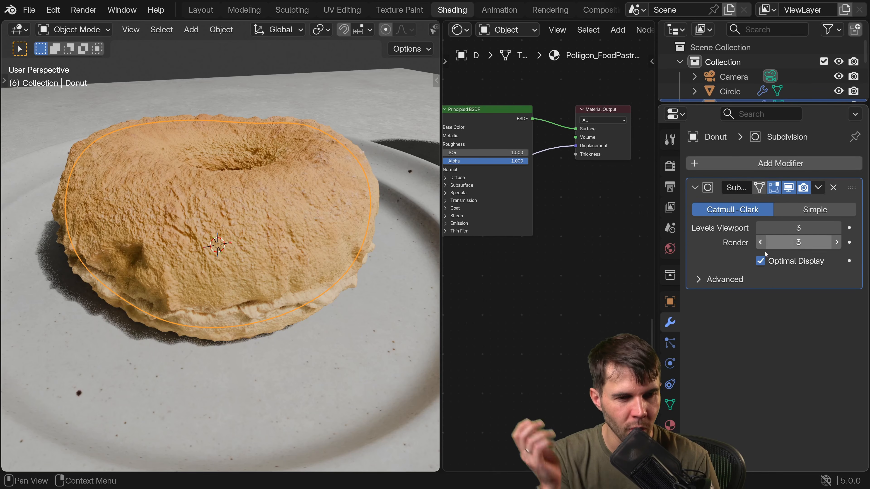
Set the pastry material's Displacement node scale to 0.15.
{"action": "middle_click_drag", "start_coordinate": [526, 279], "coordinate": [500, 192]}
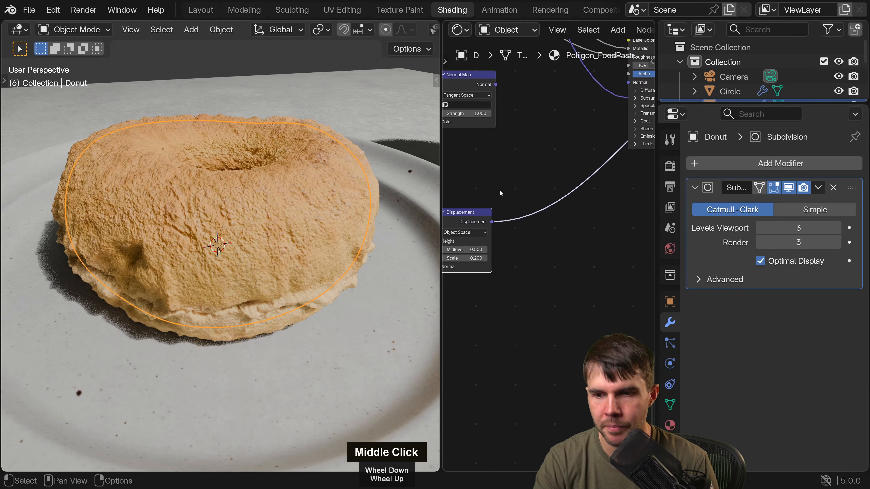
{"action": "middle_click_drag", "start_coordinate": [225, 188], "coordinate": [249, 186]}
{"action": "scroll", "coordinate": [246, 199], "scroll_direction": "up", "scroll_amount": 1}
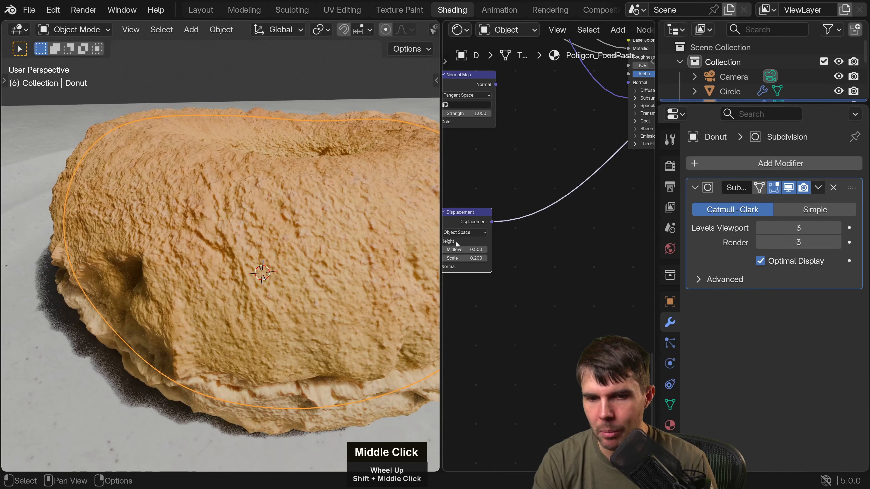
{"action": "middle_click_drag", "start_coordinate": [509, 252], "coordinate": [587, 252]}
{"action": "scroll", "coordinate": [576, 257], "scroll_direction": "up", "scroll_amount": 3}
{"action": "left_click_drag", "start_coordinate": [535, 258], "coordinate": [534, 259]}
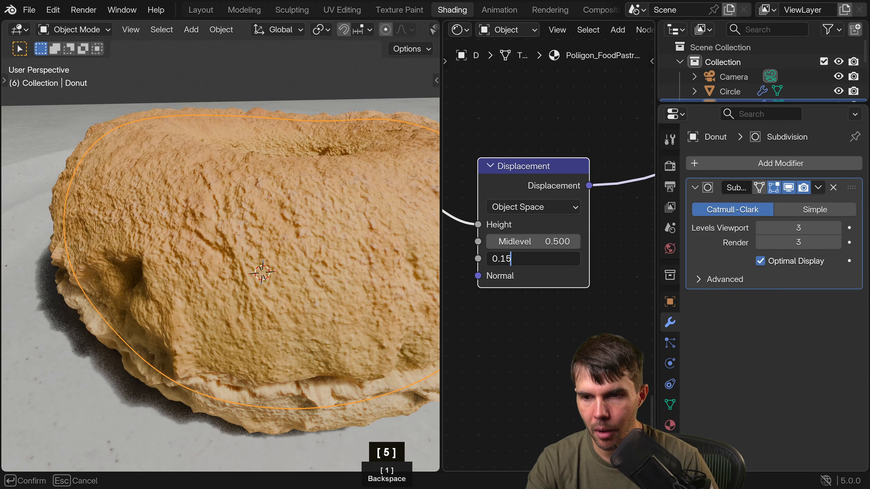
{"action": "key", "text": "Escape"}
{"action": "left_click", "coordinate": [541, 259]}
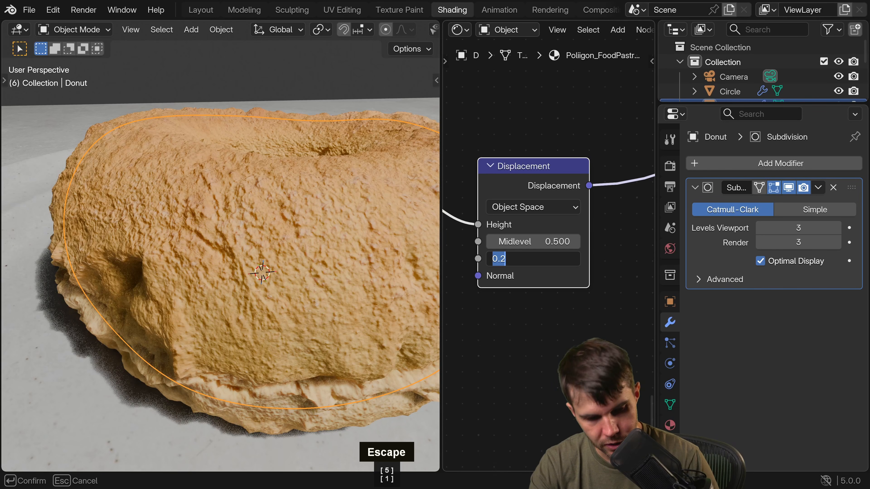
{"action": "type", "text": ".15"}
{"action": "key", "text": "Return"}
Unhide the icing, select it, and check from a low angle where it meets the pastry.
{"action": "scroll", "coordinate": [366, 244], "scroll_direction": "down", "scroll_amount": 4}
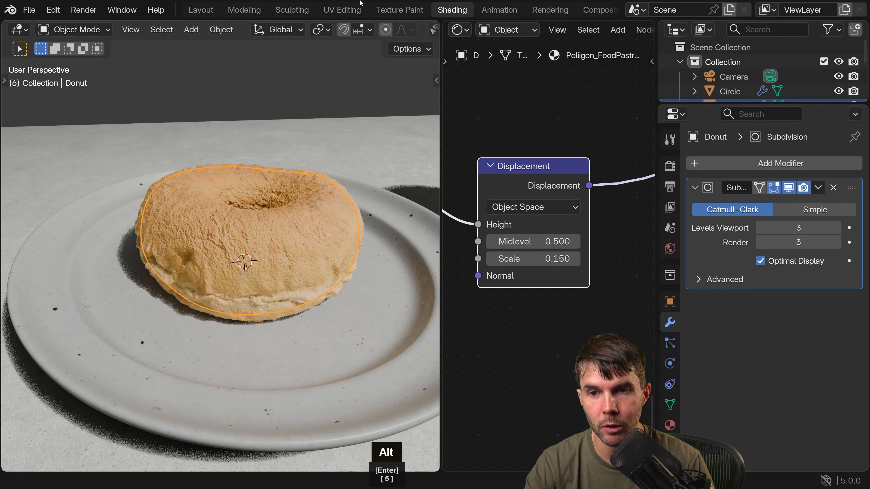
{"action": "key", "text": "alt+h"}
{"action": "key", "text": "alt+a"}
{"action": "left_click", "coordinate": [291, 233]}
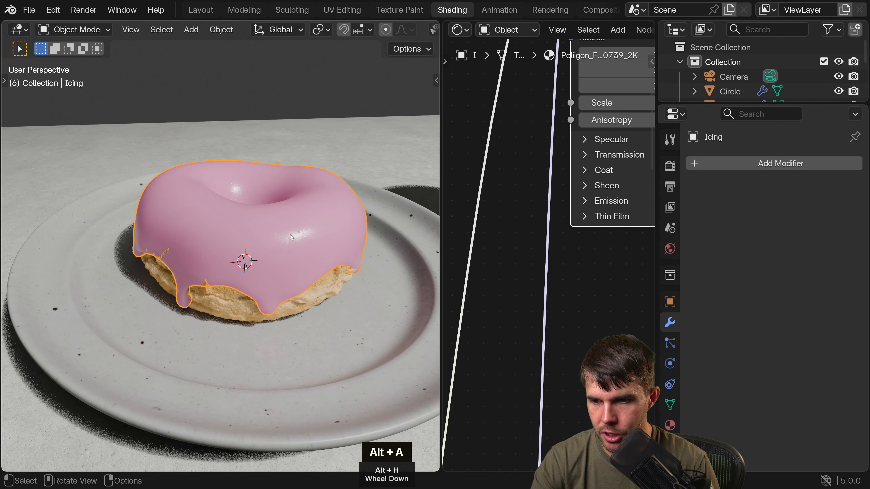
{"action": "scroll", "coordinate": [269, 272], "scroll_direction": "up", "scroll_amount": 3}
{"action": "middle_click_drag", "start_coordinate": [269, 271], "coordinate": [220, 277]}
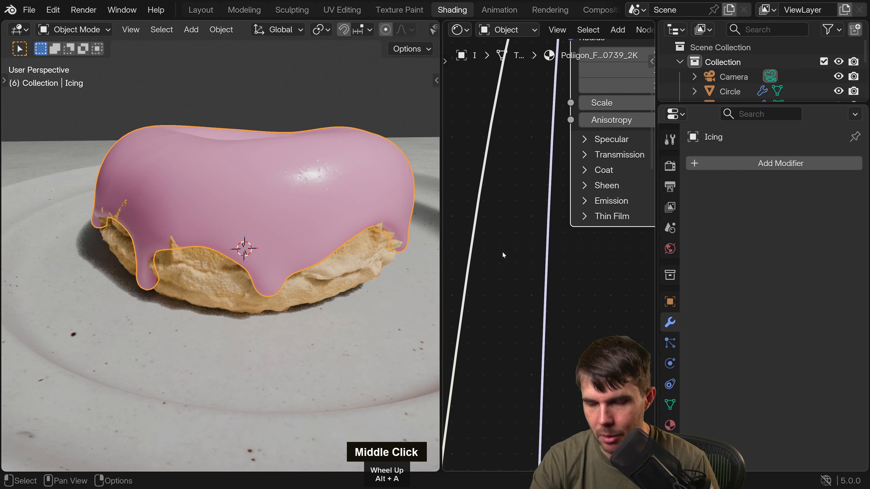
Set the donut's Displacement node scale to 0.12 and check the pastry under the icing.
{"action": "left_click", "coordinate": [216, 281]}
{"action": "scroll", "coordinate": [558, 277], "scroll_direction": "up", "scroll_amount": 2}
{"action": "double_click", "coordinate": [554, 262]}
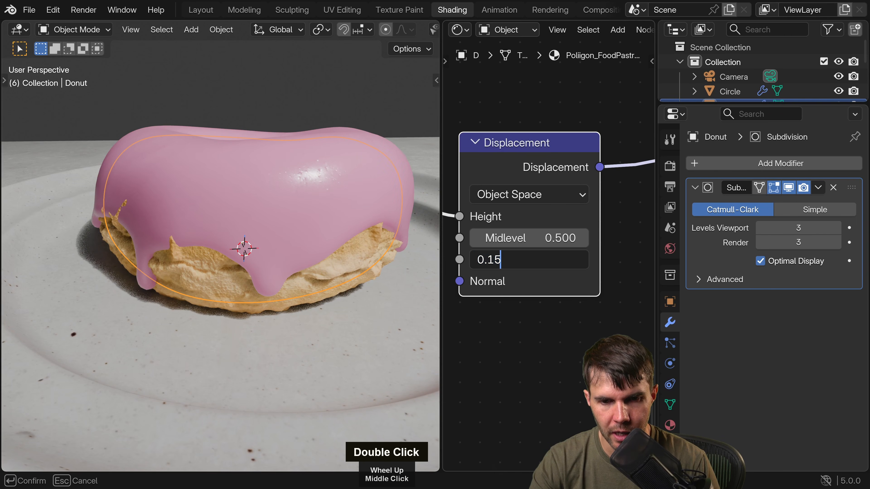
{"action": "key", "text": "BackSpace"}
{"action": "type", "text": "2"}
{"action": "key", "text": "Return"}
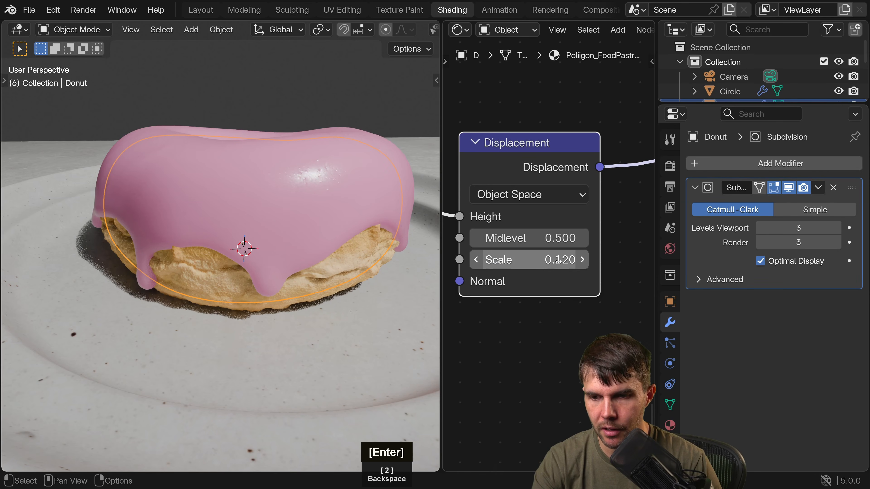
{"action": "scroll", "coordinate": [243, 246], "scroll_direction": "down", "scroll_amount": 4}
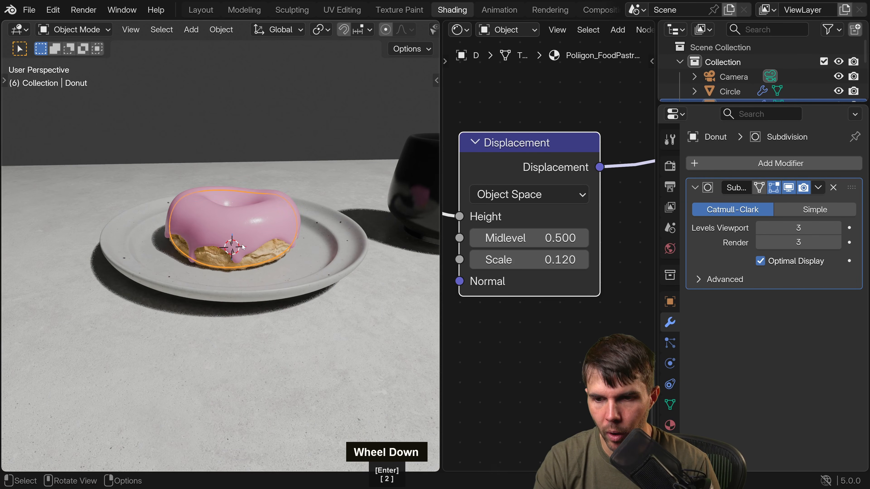
{"action": "middle_click_drag", "start_coordinate": [243, 246], "coordinate": [255, 266]}
{"action": "scroll", "coordinate": [254, 266], "scroll_direction": "up", "scroll_amount": 5}
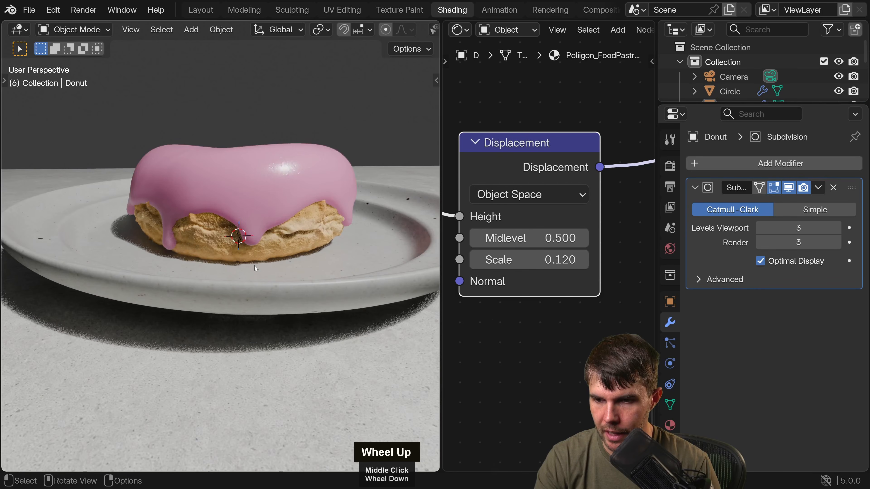
Cut the link feeding the Subsurface Radius input of the pastry material's Principled BSDF.
{"action": "scroll", "coordinate": [564, 240], "scroll_direction": "down", "scroll_amount": 3}
{"action": "middle_click_drag", "start_coordinate": [564, 240], "coordinate": [466, 194]}
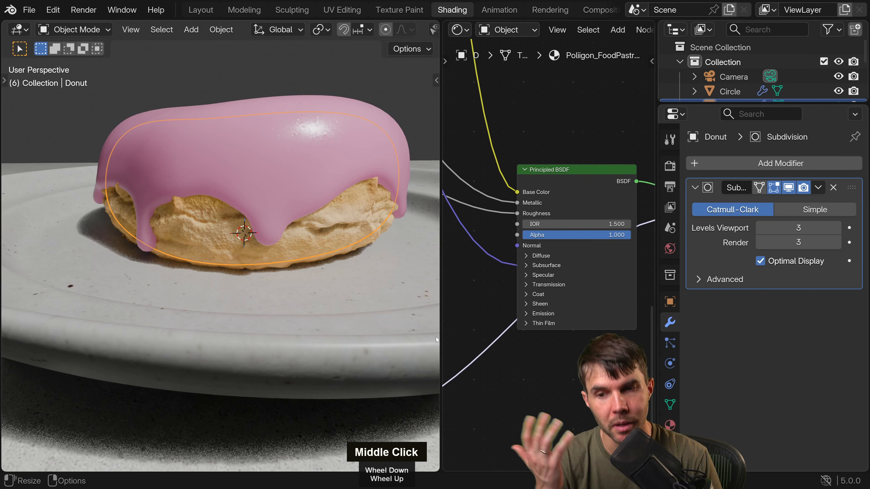
{"action": "left_click", "coordinate": [527, 266]}
{"action": "middle_click_drag", "start_coordinate": [517, 291], "coordinate": [493, 263]}
{"action": "scroll", "coordinate": [493, 262], "scroll_direction": "up", "scroll_amount": 2}
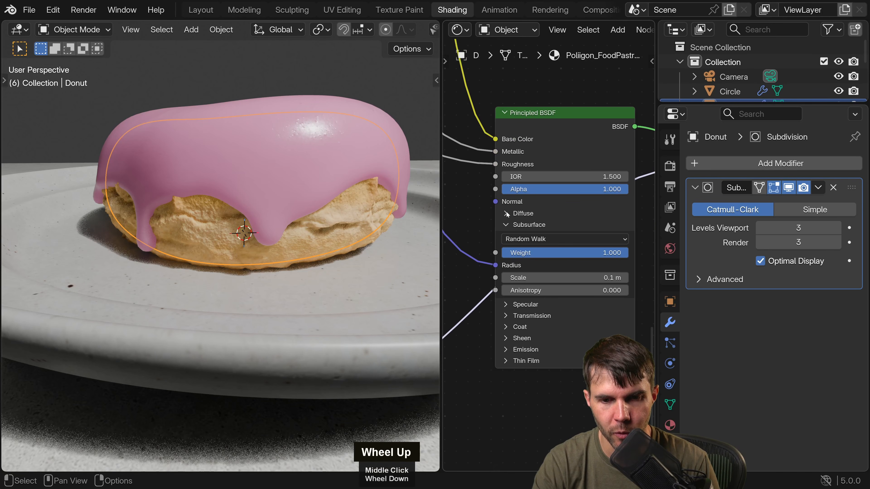
{"action": "left_click", "coordinate": [503, 225]}
{"action": "right_click_drag", "start_coordinate": [482, 192], "coordinate": [475, 253], "text": "ctrl"}
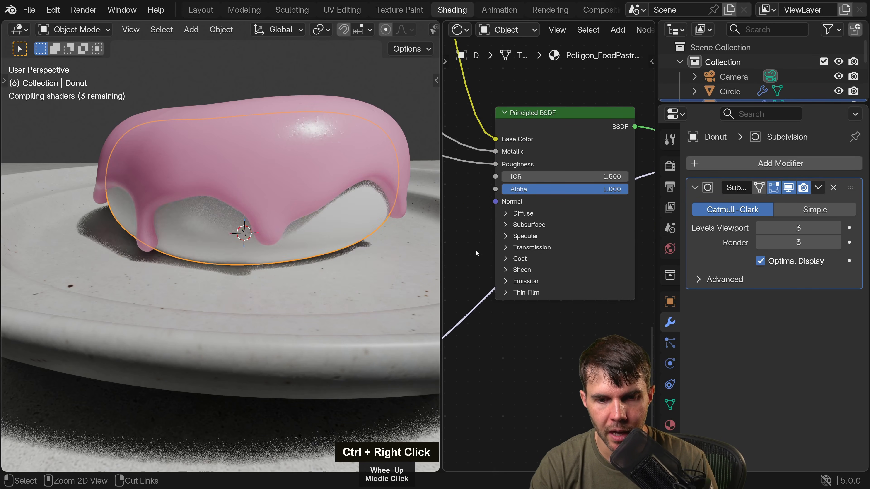
Set all three Subsurface Radius values of the pastry shader to 1 and lower its Subsurface Scale to 0.03 m.
{"action": "left_click", "coordinate": [506, 226]}
{"action": "left_click_drag", "start_coordinate": [563, 277], "coordinate": [563, 301]}
{"action": "type", "text": "1"}
{"action": "key", "text": "Return"}
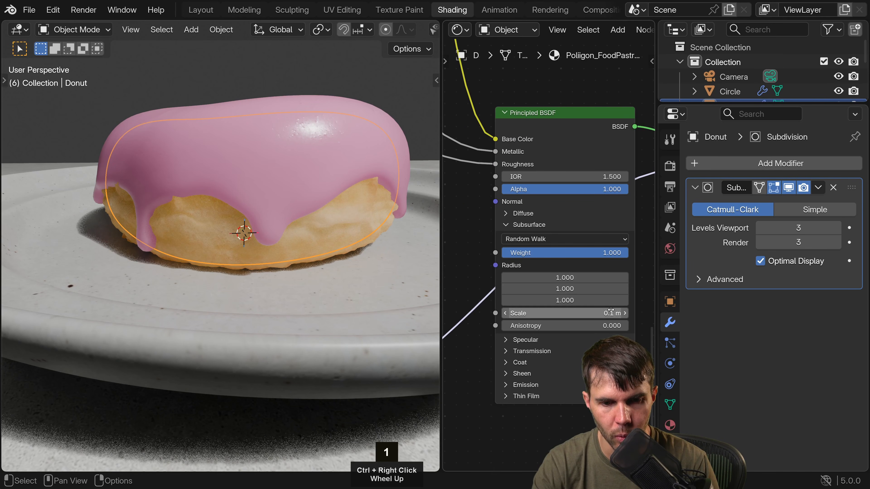
{"action": "left_click_drag", "start_coordinate": [614, 313], "coordinate": [592, 314], "text": "shift"}
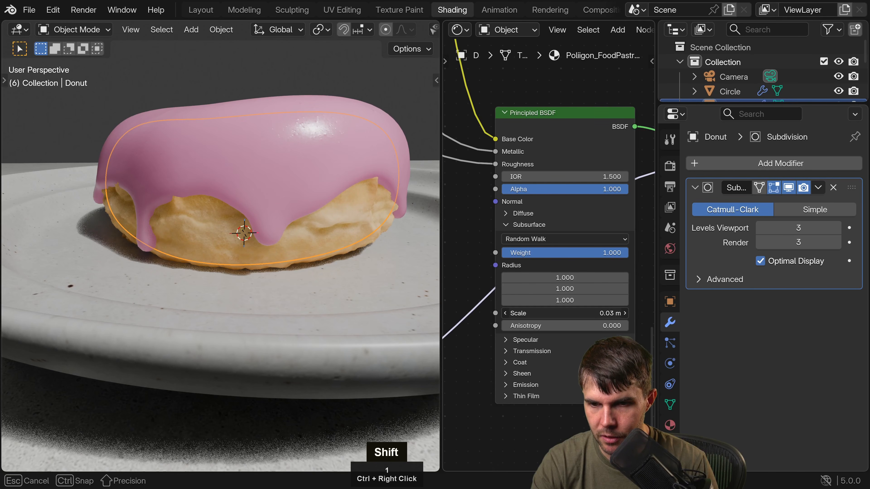
Hide the icing, set the exposed donut's Subsurface Scale to 0.04 m, and unhide the icing with nothing selected.
{"action": "double_click", "coordinate": [367, 144]}
{"action": "key", "text": "h"}
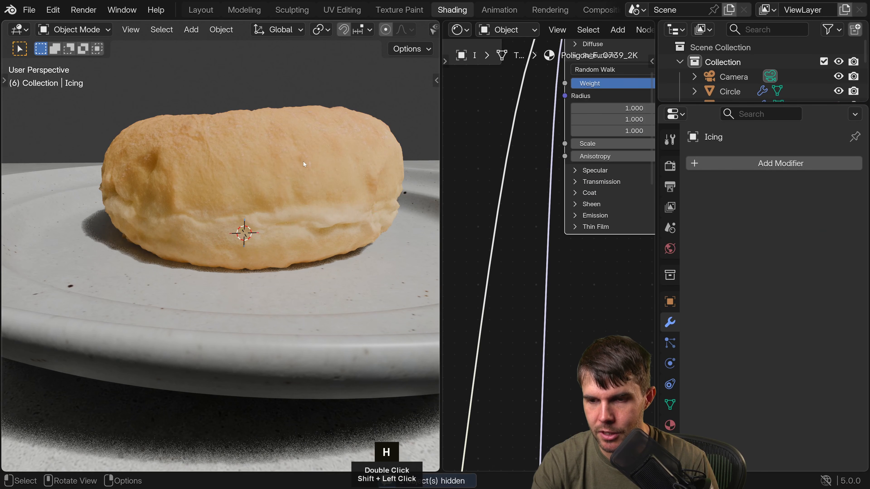
{"action": "middle_click_drag", "start_coordinate": [303, 161], "coordinate": [315, 194]}
{"action": "left_click", "coordinate": [315, 195], "text": "shift"}
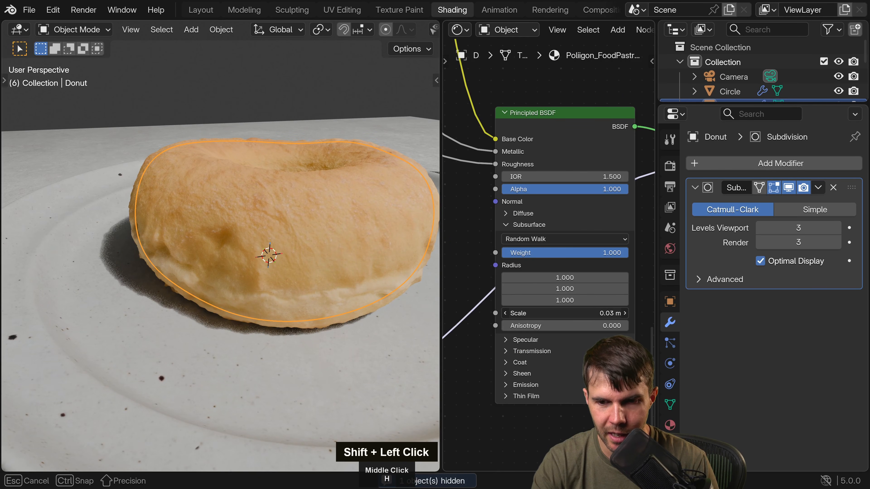
{"action": "left_click_drag", "start_coordinate": [583, 314], "coordinate": [596, 313], "text": "shift"}
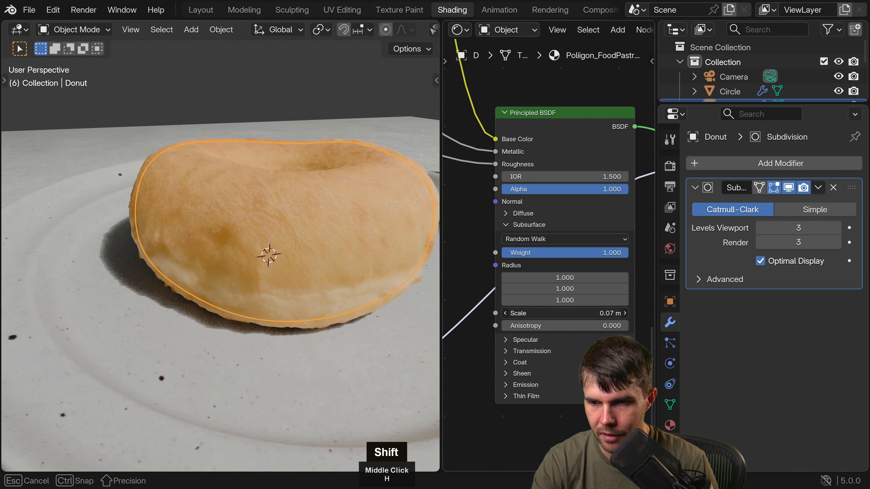
{"action": "key", "text": "alt+h"}
{"action": "key", "text": "alt+a"}
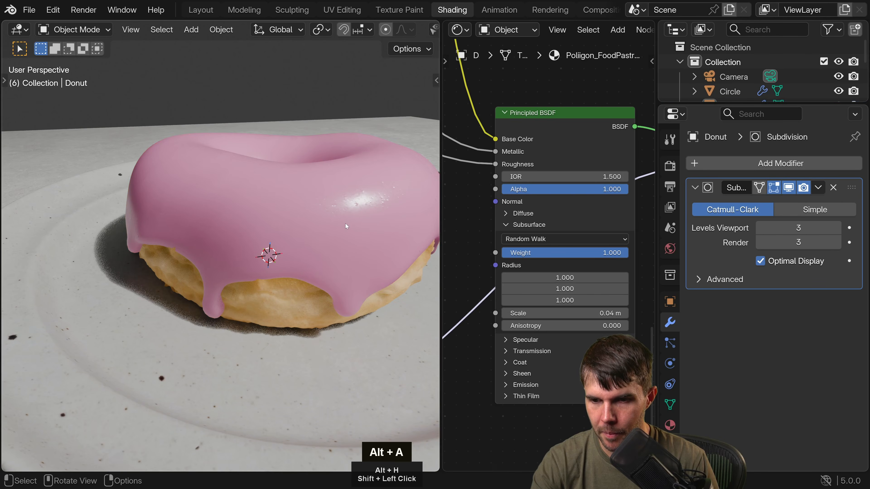
Examine the iced donut up close and within the whole table scene, then select the pastry donut.
{"action": "scroll", "coordinate": [322, 223], "scroll_direction": "down", "scroll_amount": 2}
{"action": "middle_click_drag", "start_coordinate": [339, 209], "coordinate": [200, 265], "text": "shift"}
{"action": "scroll", "coordinate": [322, 223], "scroll_direction": "up", "scroll_amount": 4}
{"action": "scroll", "coordinate": [342, 237], "scroll_direction": "down", "scroll_amount": 4}
{"action": "scroll", "coordinate": [257, 206], "scroll_direction": "down", "scroll_amount": 3}
{"action": "scroll", "coordinate": [200, 265], "scroll_direction": "down", "scroll_amount": 3}
{"action": "scroll", "coordinate": [179, 247], "scroll_direction": "up", "scroll_amount": 2}
{"action": "scroll", "coordinate": [158, 229], "scroll_direction": "down", "scroll_amount": 2}
{"action": "left_click", "coordinate": [159, 229]}
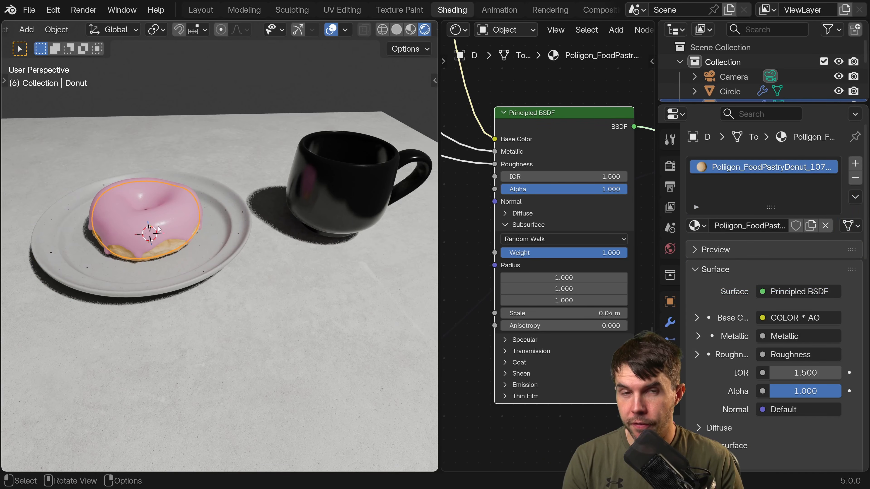
Select the black mug, inspecting it up close and together with the donut and plate.
{"action": "middle_click_drag", "start_coordinate": [209, 221], "coordinate": [131, 247], "text": "shift"}
{"action": "scroll", "coordinate": [179, 219], "scroll_direction": "up", "scroll_amount": 3}
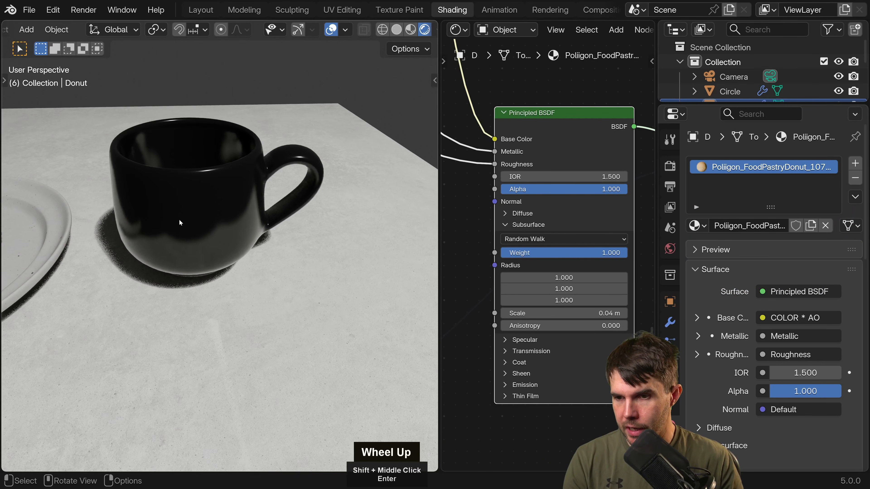
{"action": "left_click", "coordinate": [206, 204]}
{"action": "middle_click_drag", "start_coordinate": [206, 204], "coordinate": [294, 195]}
{"action": "scroll", "coordinate": [304, 186], "scroll_direction": "down", "scroll_amount": 2}
{"action": "scroll", "coordinate": [304, 187], "scroll_direction": "down", "scroll_amount": 2}
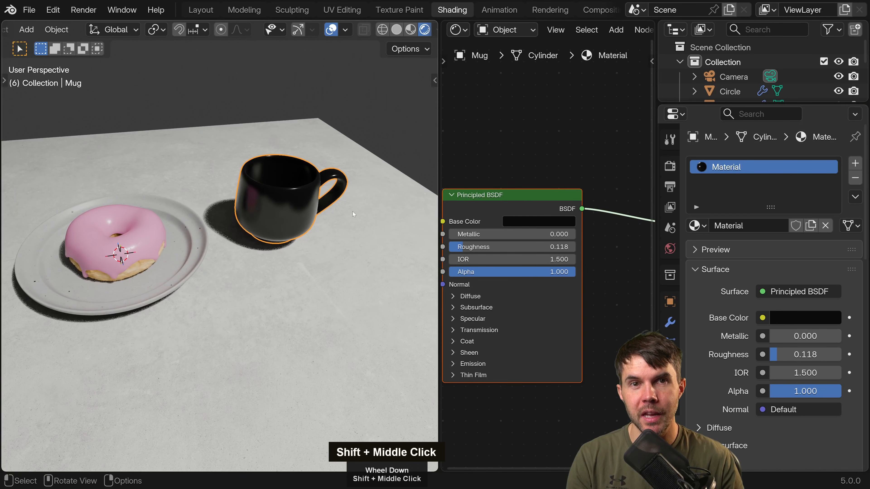